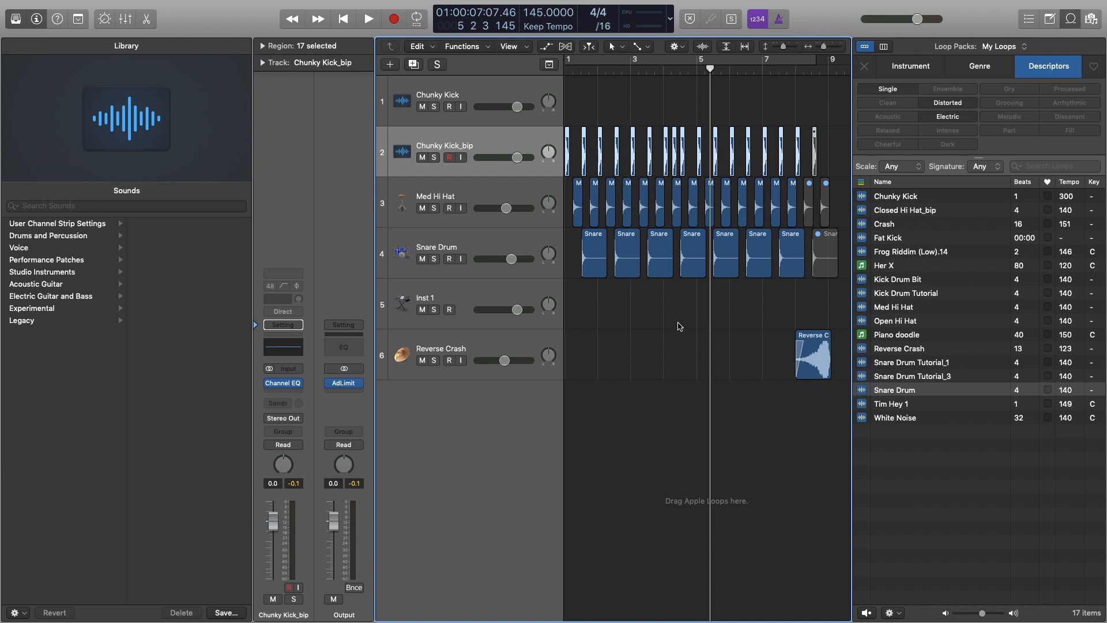
# Step: Play back the existing drum arrangement from the beginning of the project
pyautogui.press('Return')
pyautogui.press('space')
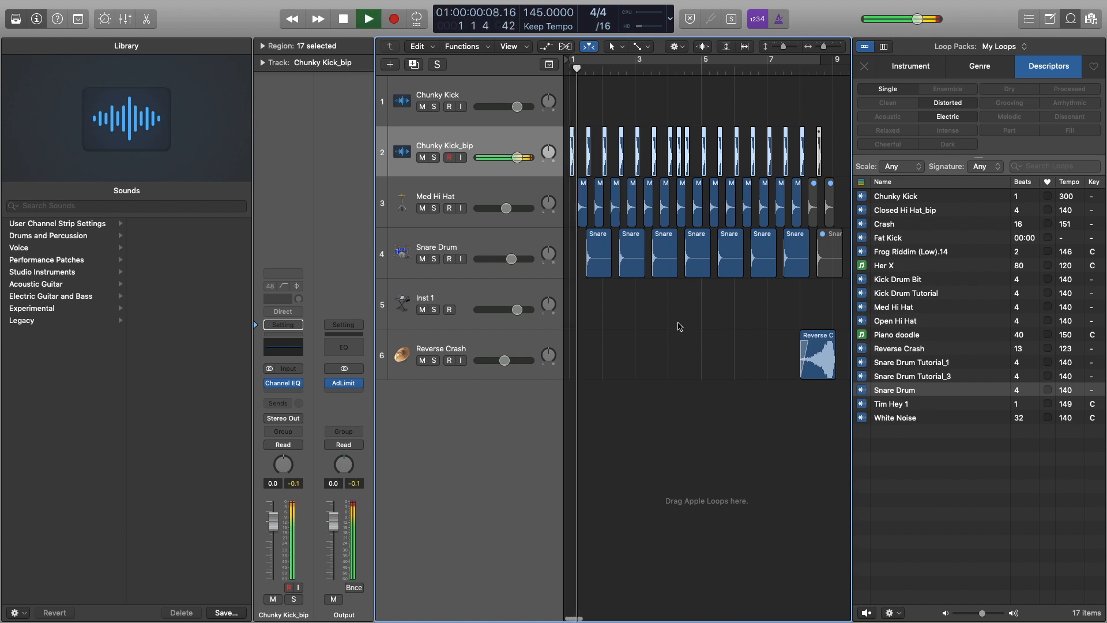
pyautogui.click(628, 462)
pyautogui.press('z')
pyautogui.press('space')
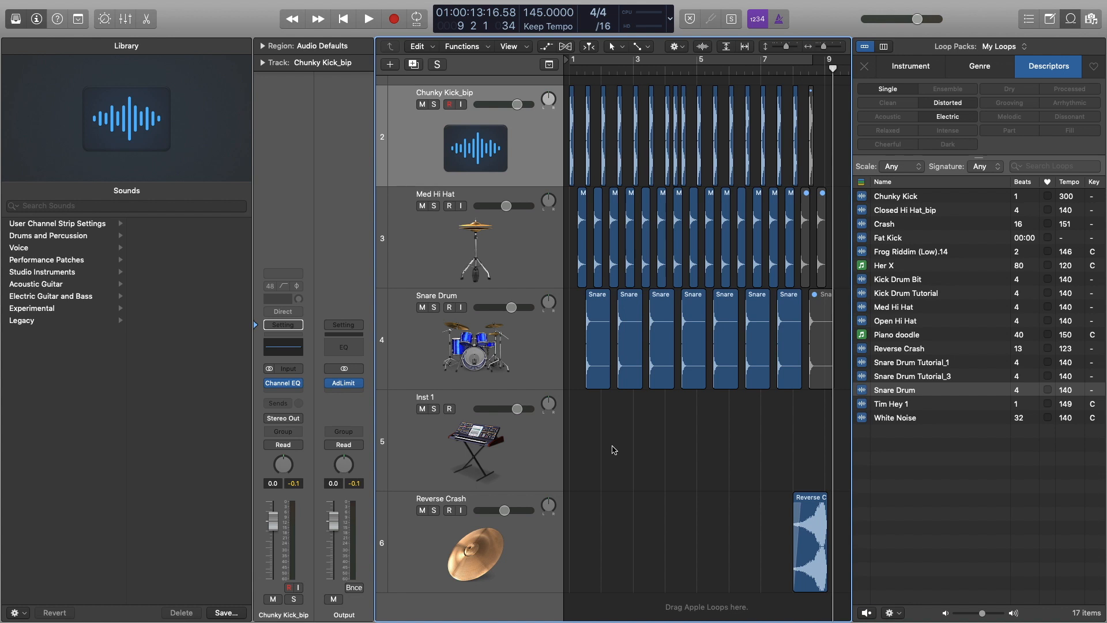
# Step: Create one software instrument track with the ES2 synthesizer below the Reverse Crash track
pyautogui.scroll(-5, 661, 422)
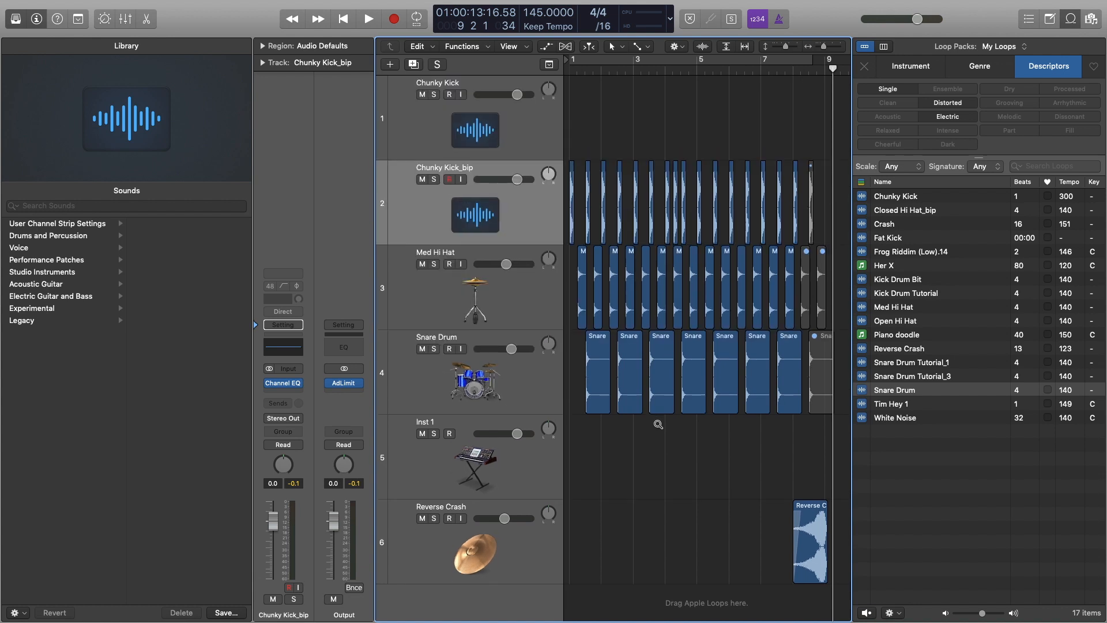
pyautogui.click(469, 371)
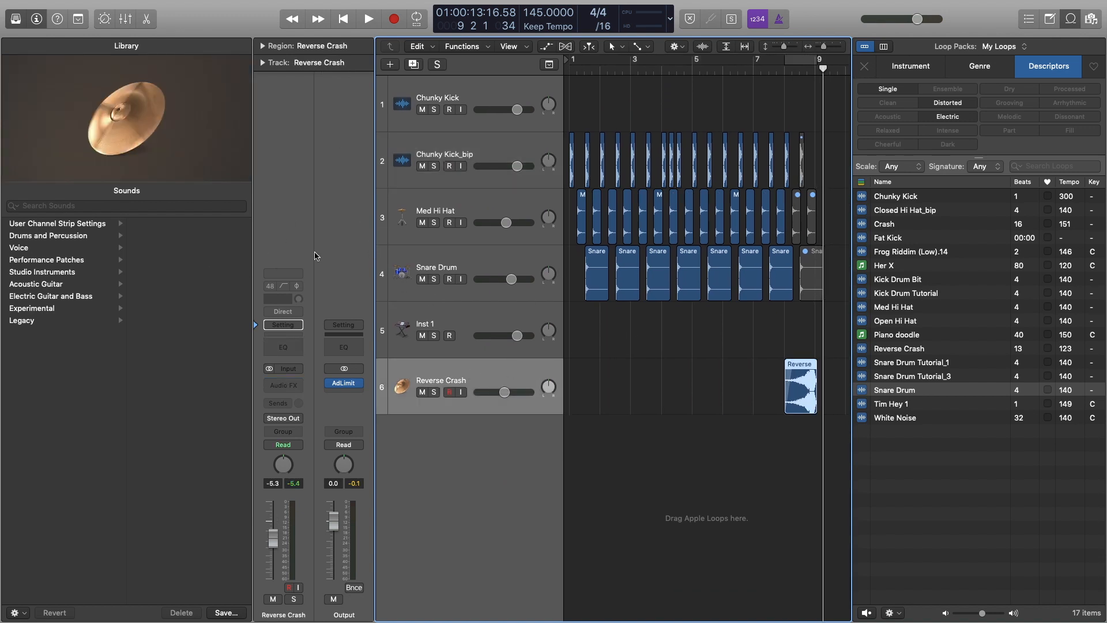
pyautogui.click(390, 64)
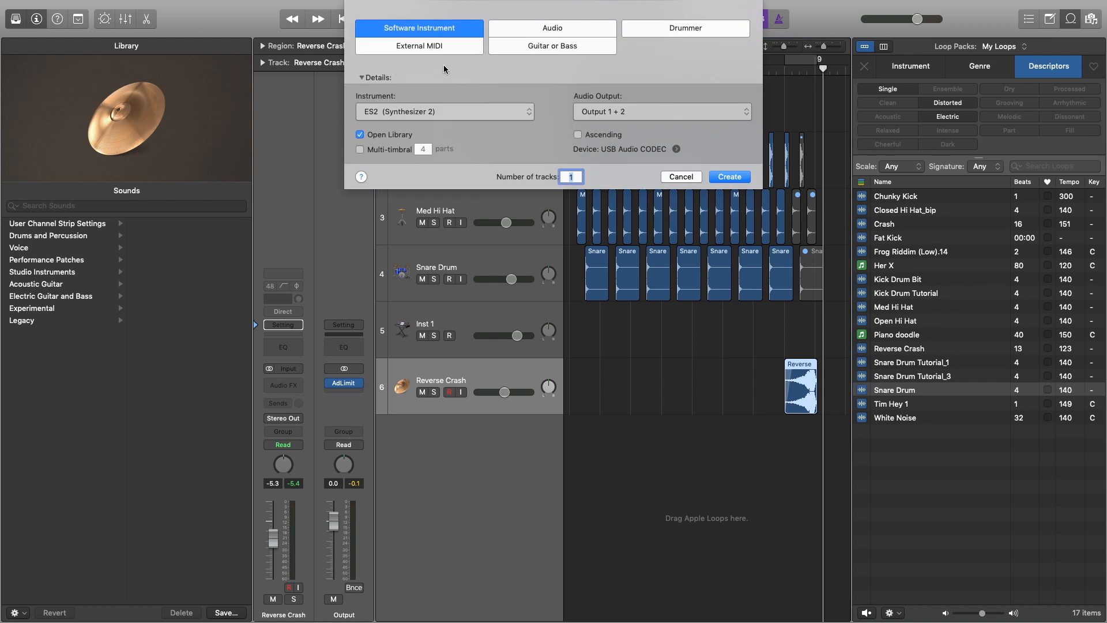
pyautogui.click(730, 177)
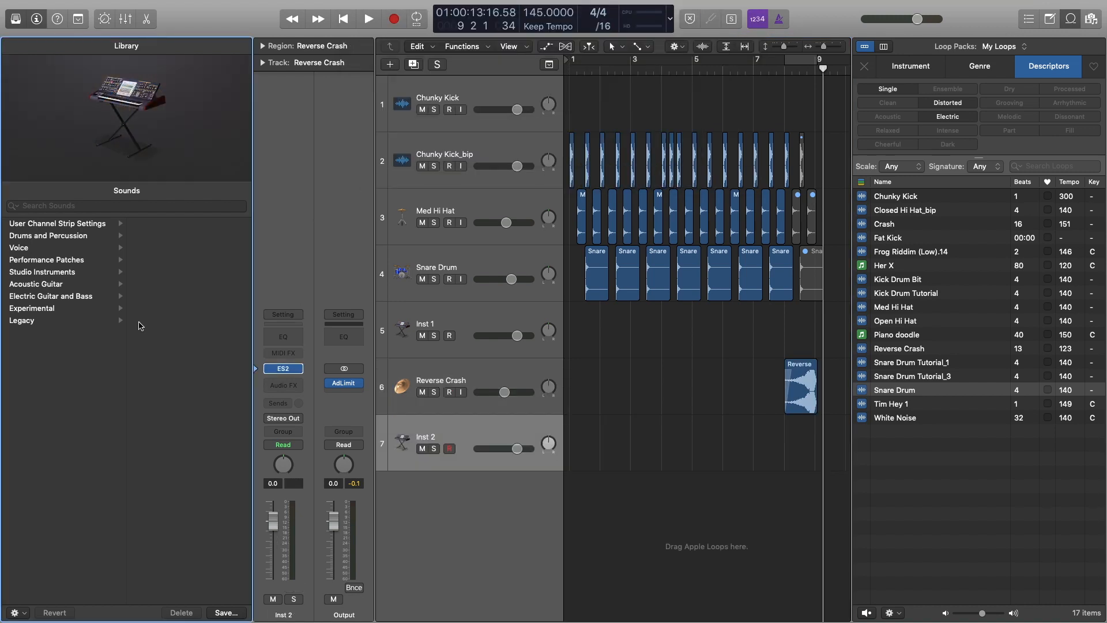
# Step: Load the Sub Bass sound from the User Channel Strip Settings onto the new ES2 track
pyautogui.scroll(-3, 89, 309)
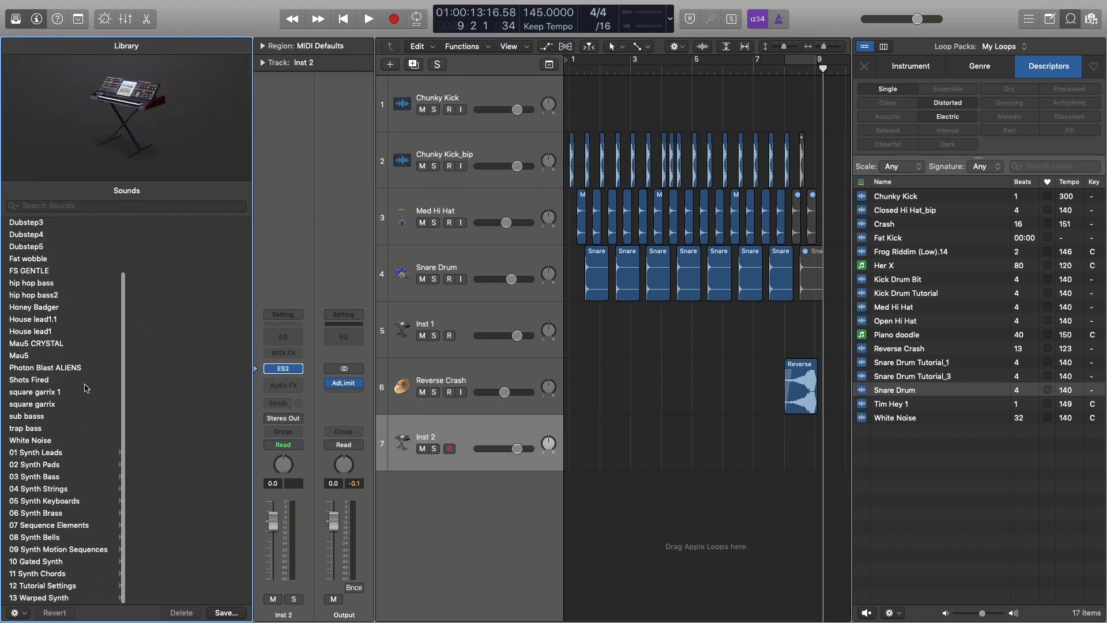
pyautogui.click(260, 317)
pyautogui.click(88, 226)
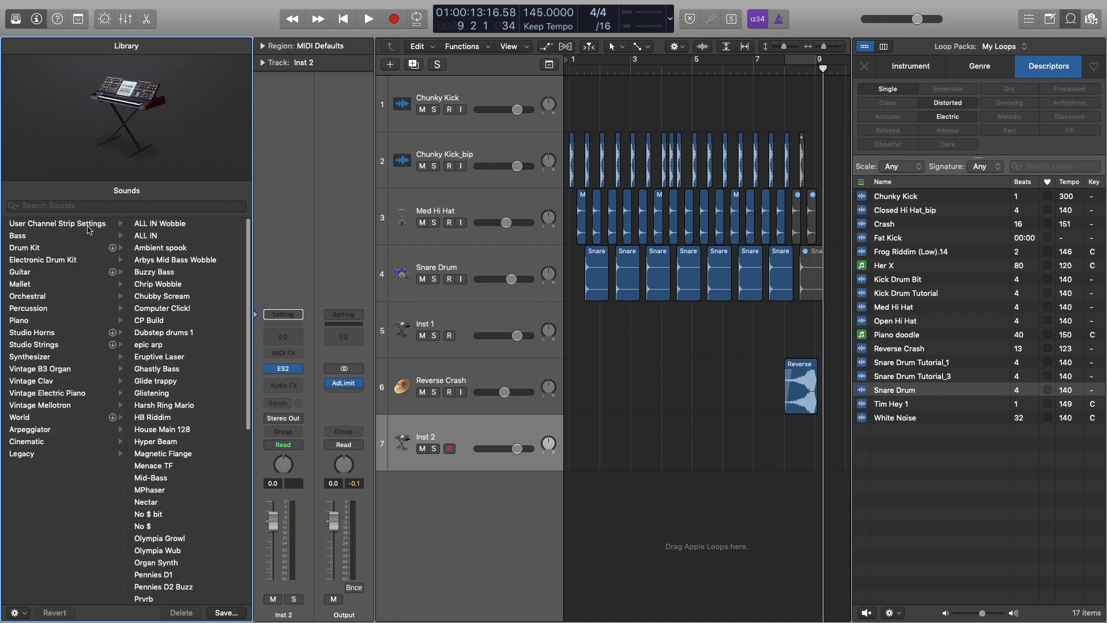
pyautogui.scroll(-10, 155, 252)
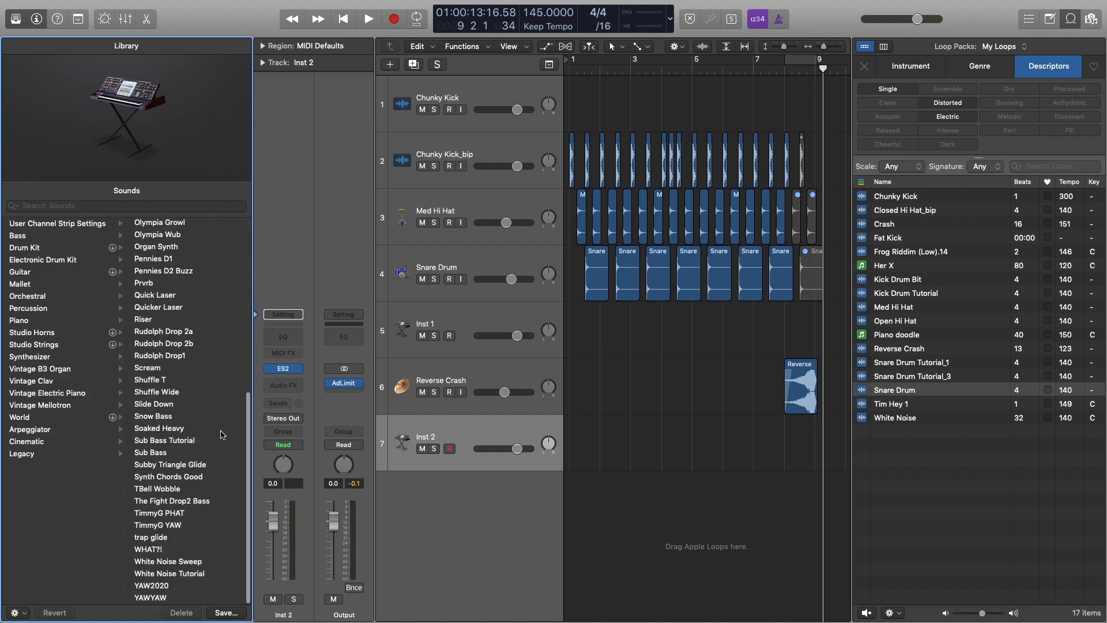
pyautogui.click(176, 454)
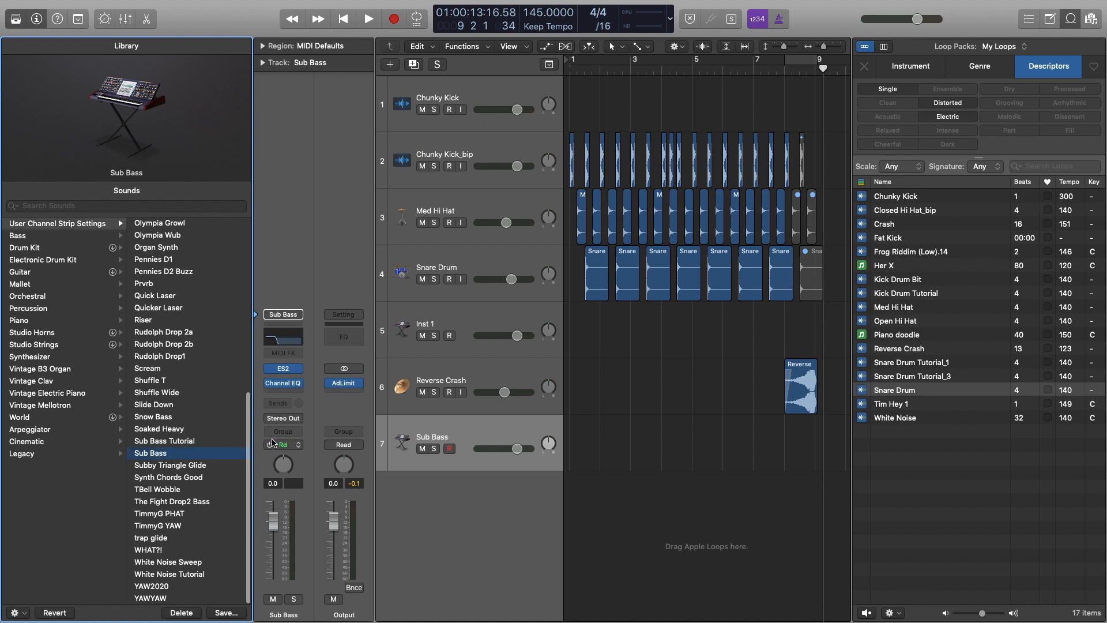
# Step: Create an empty one-bar MIDI region at bar 1 on the Sub Bass track and open it in an enlarged Piano Roll
pyautogui.press('Return')
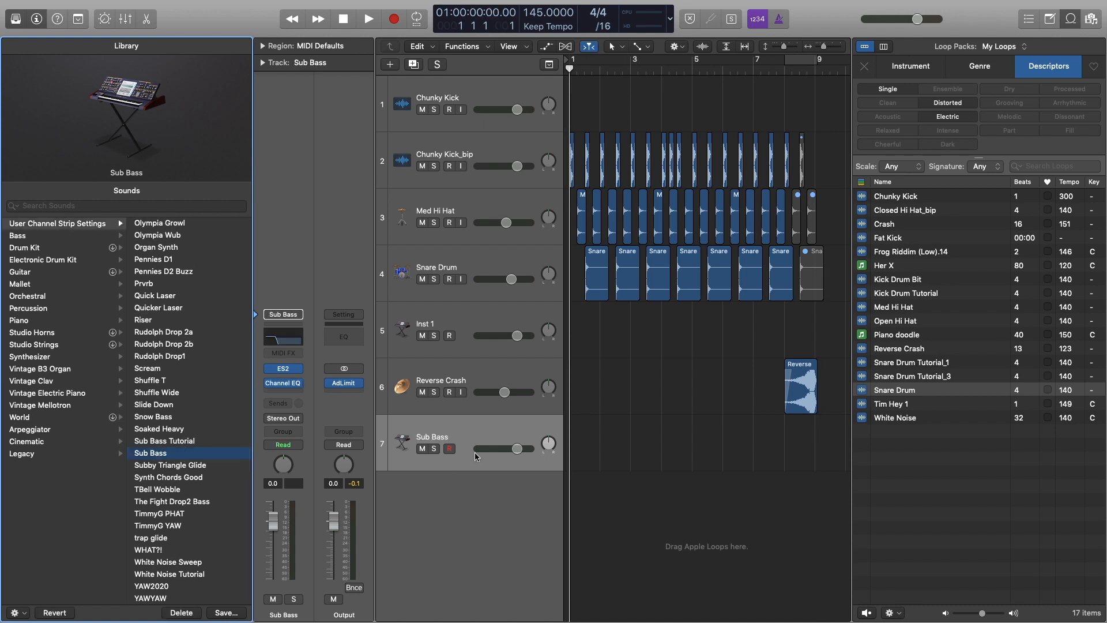
pyautogui.rightClick(602, 444)
pyautogui.click(590, 439)
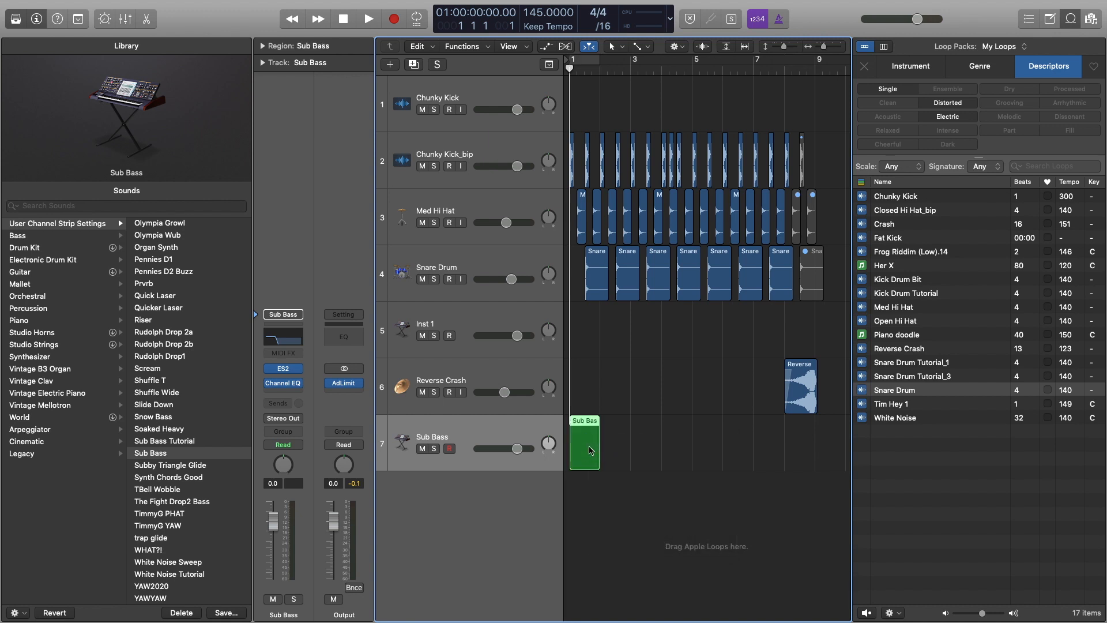
pyautogui.doubleClick(591, 450)
pyautogui.moveTo(596, 427); pyautogui.dragTo(596, 314)
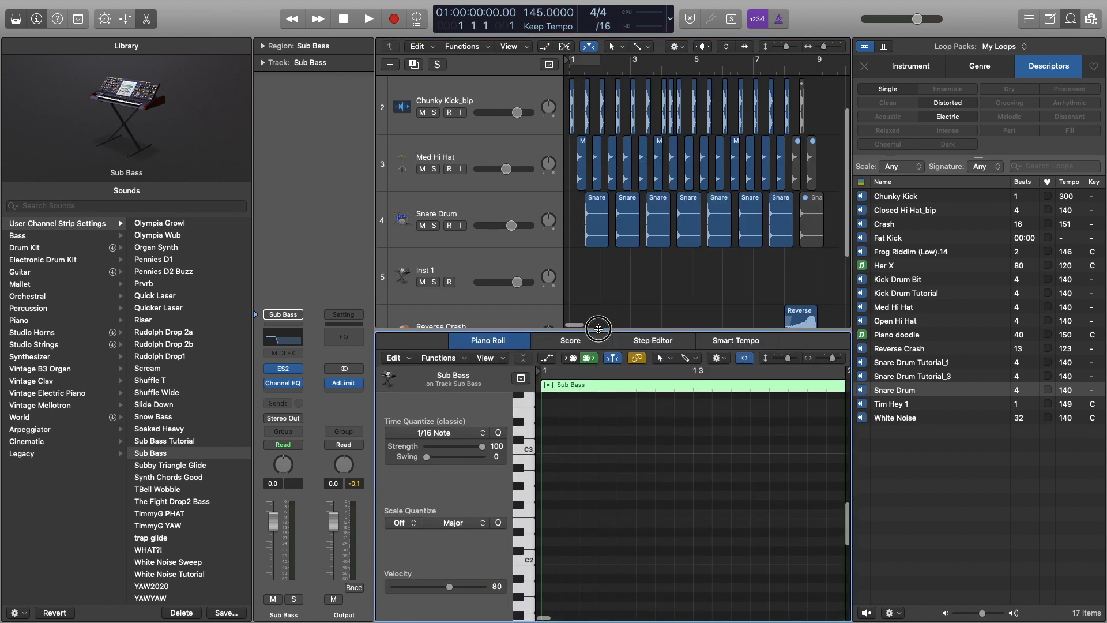
# Step: Add a note at the start of the Sub Bass region and lower its pitch to F0
pyautogui.keyDown('super'); pyautogui.click(553, 453); pyautogui.keyUp('super')
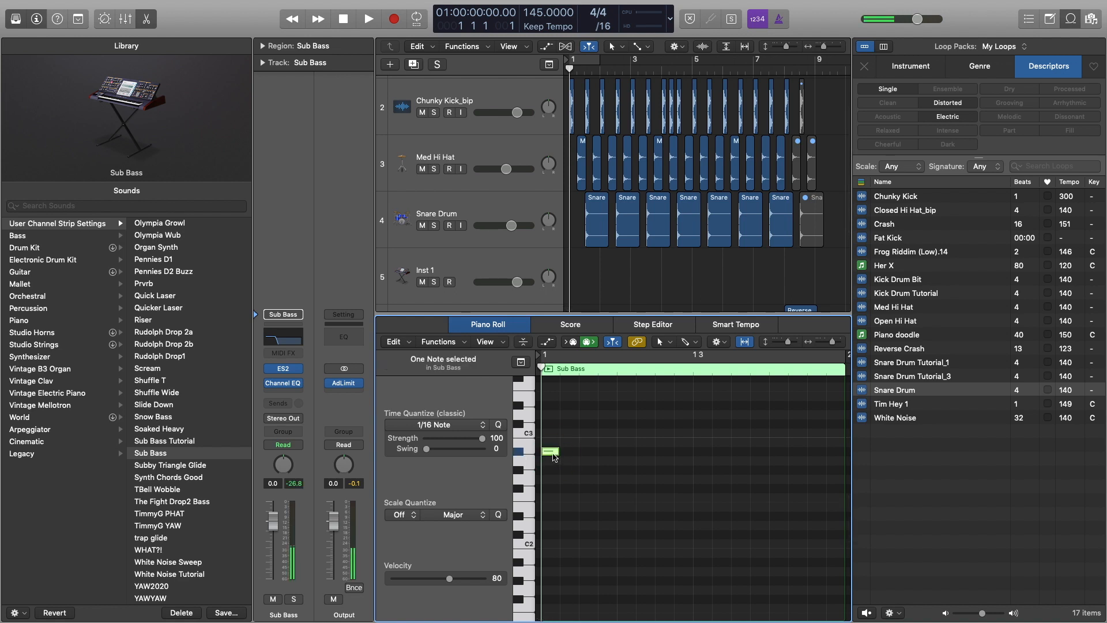
pyautogui.moveTo(550, 451); pyautogui.dragTo(551, 573)
pyautogui.scroll(-8, 551, 571)
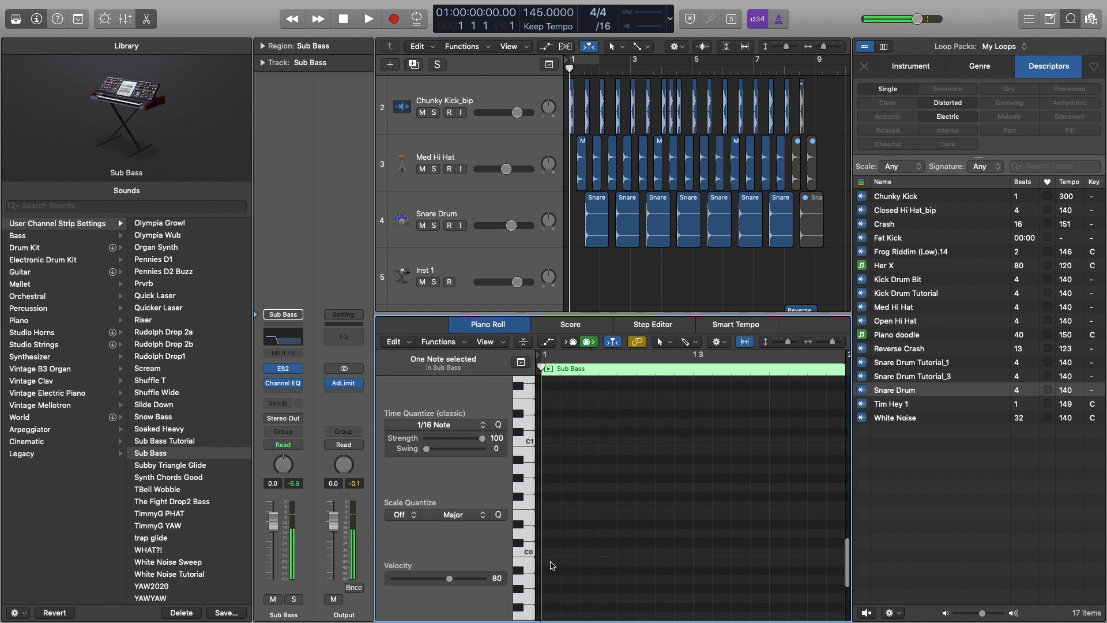
pyautogui.scroll(5, 553, 571)
pyautogui.moveTo(551, 470); pyautogui.dragTo(553, 579)
pyautogui.scroll(-5, 553, 578)
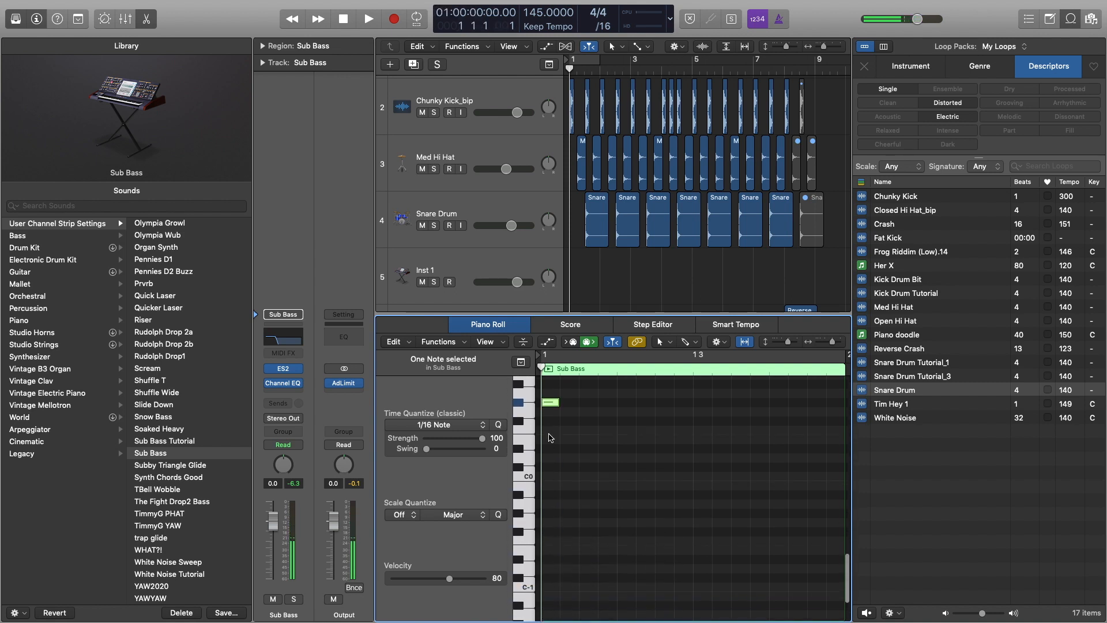
pyautogui.moveTo(549, 403); pyautogui.dragTo(548, 433)
pyautogui.scroll(-3, 562, 435)
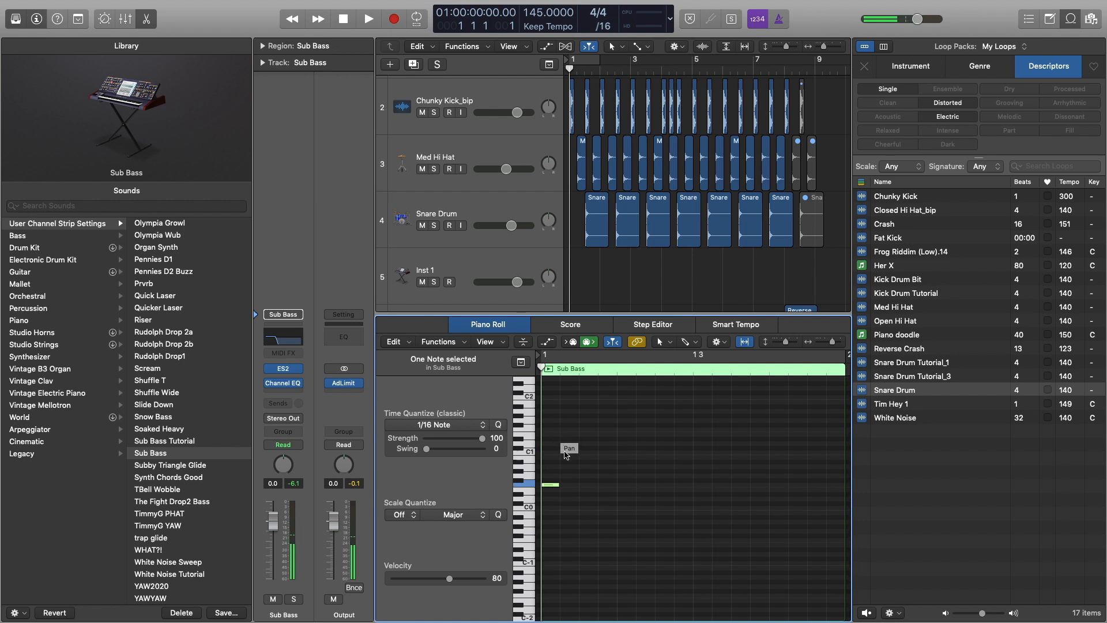
# Step: Set the F0 note's velocity to 127, repeat it across the one-bar region and close the Piano Roll
pyautogui.moveTo(449, 579); pyautogui.dragTo(512, 571)
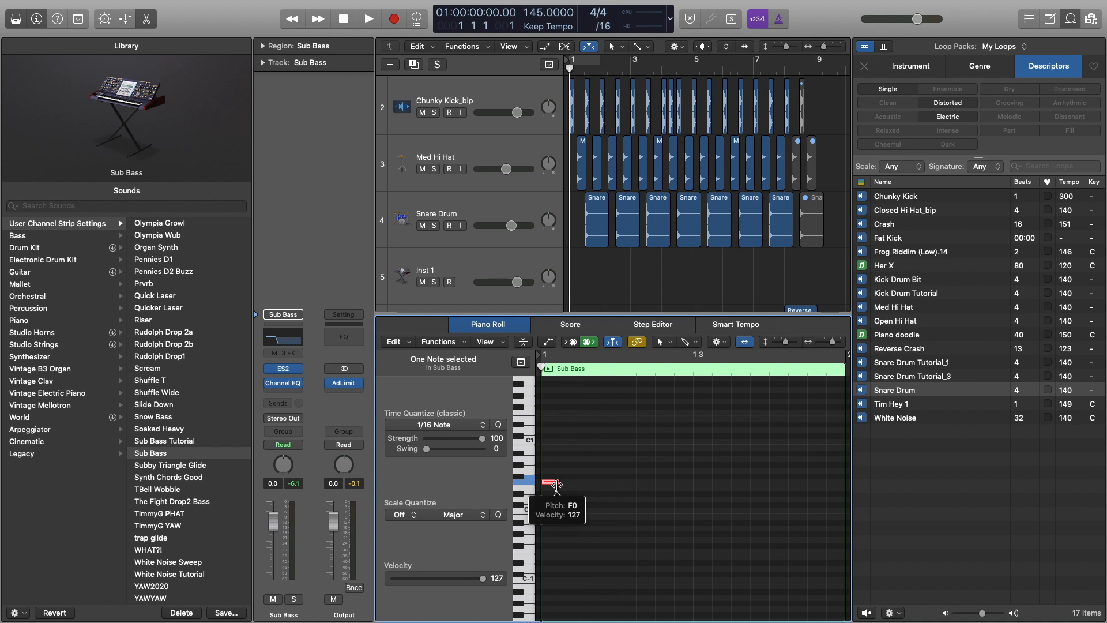
pyautogui.scroll(-3, 556, 485)
pyautogui.moveTo(547, 483); pyautogui.dragTo(709, 485)
pyautogui.press('p')
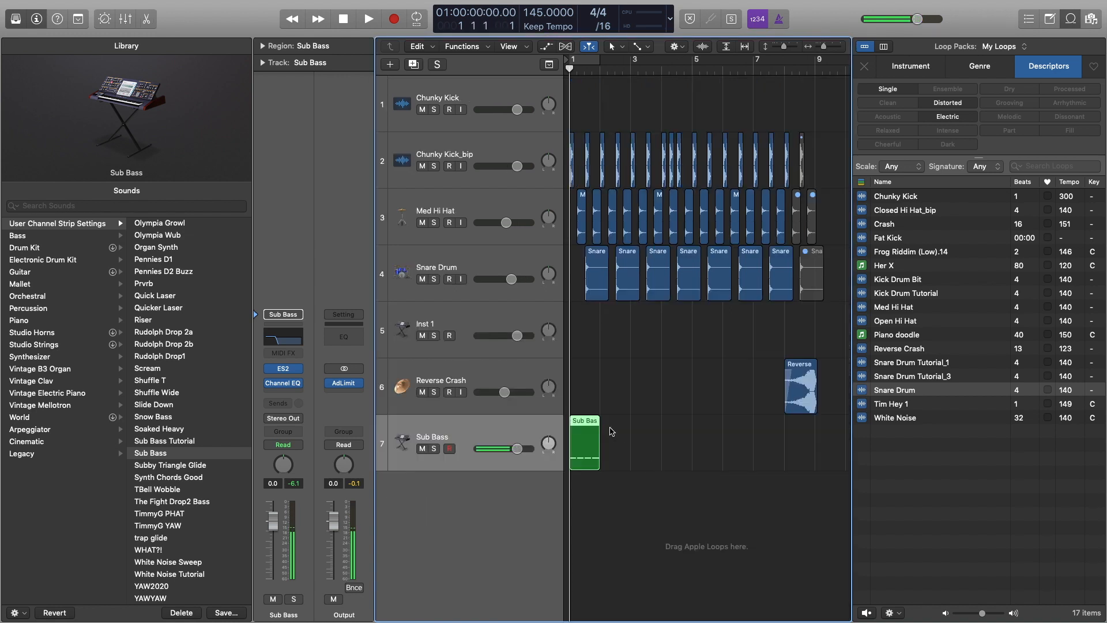
# Step: Duplicate the one-bar Sub Bass region until it fills bars 1 to 4, and play it with the drums
pyautogui.moveTo(594, 439)
pyautogui.mouseDown()
pyautogui.moveTo(631, 438)
pyautogui.moveTo(600, 437)
pyautogui.mouseUp()
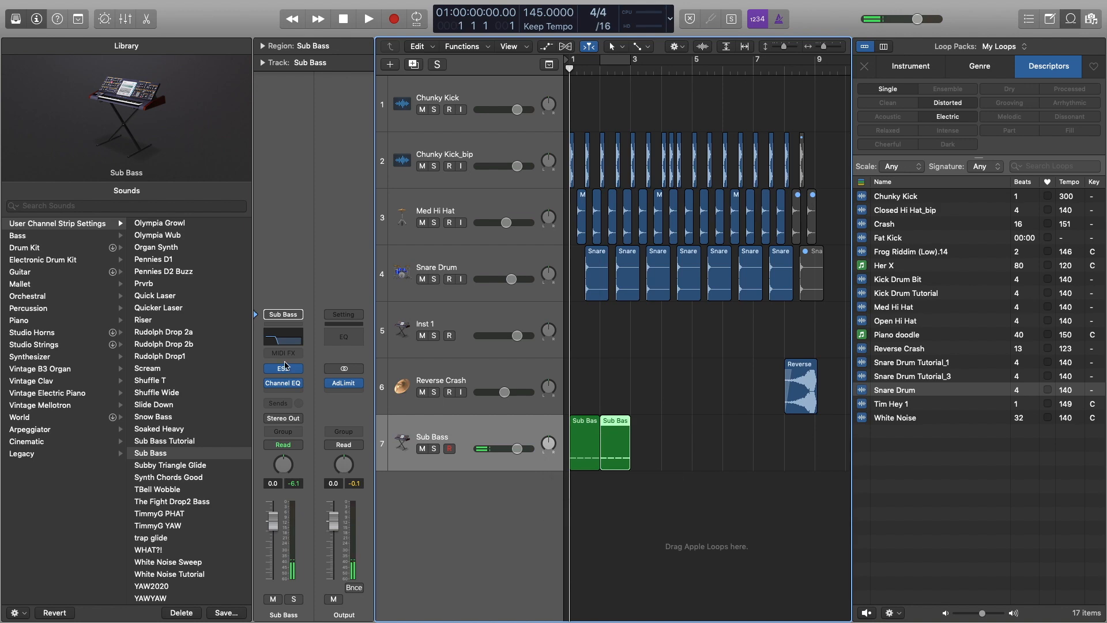
pyautogui.click(282, 369)
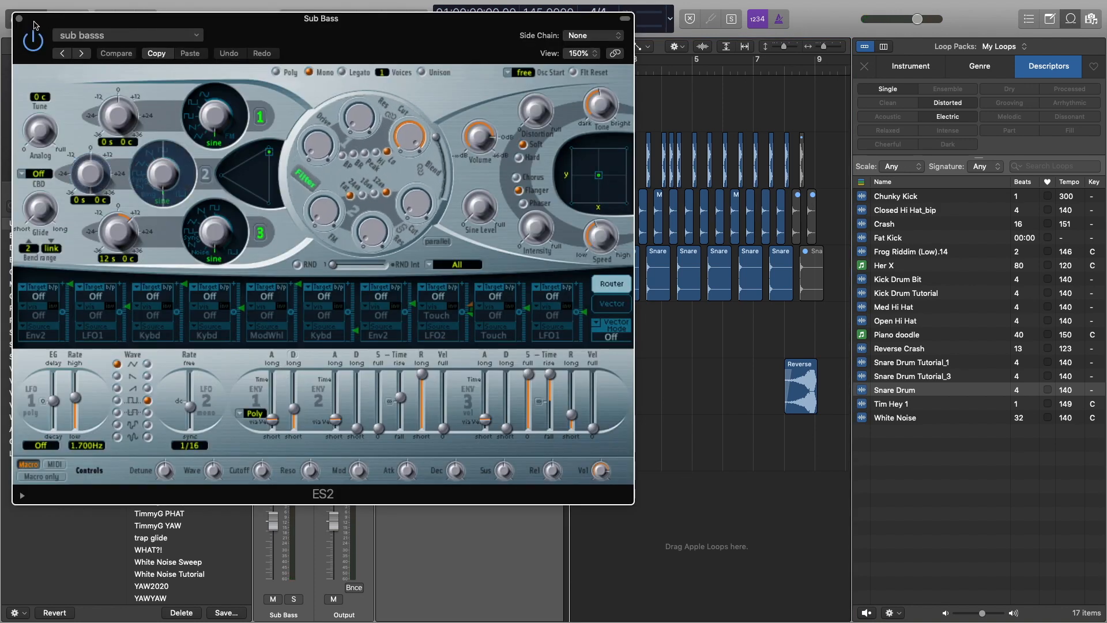
pyautogui.click(18, 22)
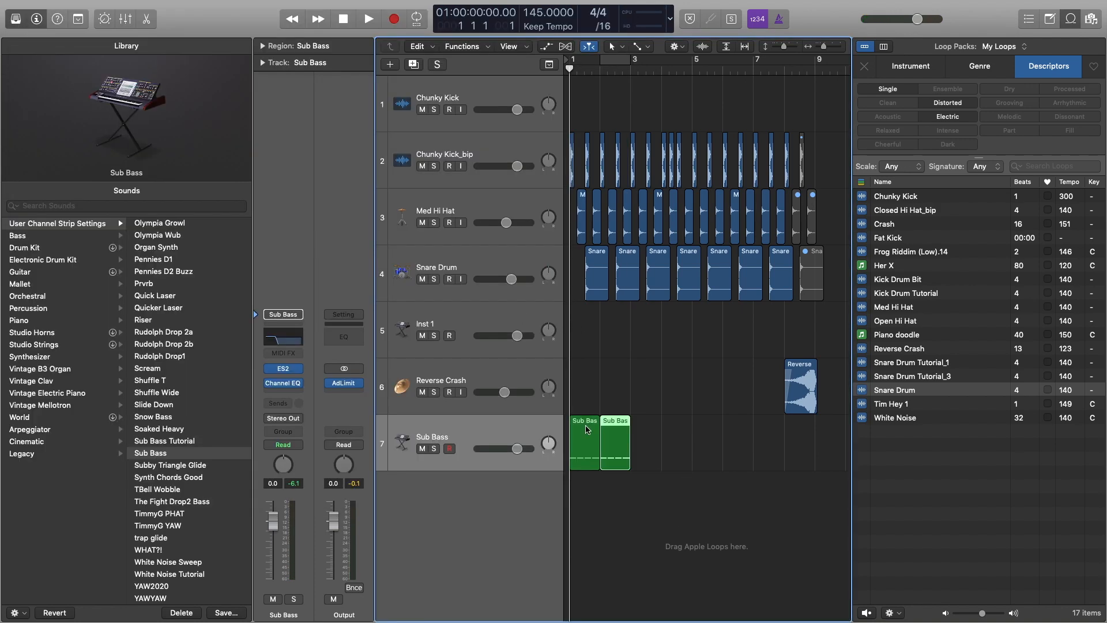
pyautogui.scroll(-1, 614, 427)
pyautogui.moveTo(660, 411)
pyautogui.mouseDown()
pyautogui.moveTo(580, 411)
pyautogui.moveTo(642, 410)
pyautogui.mouseUp()
pyautogui.press('space')
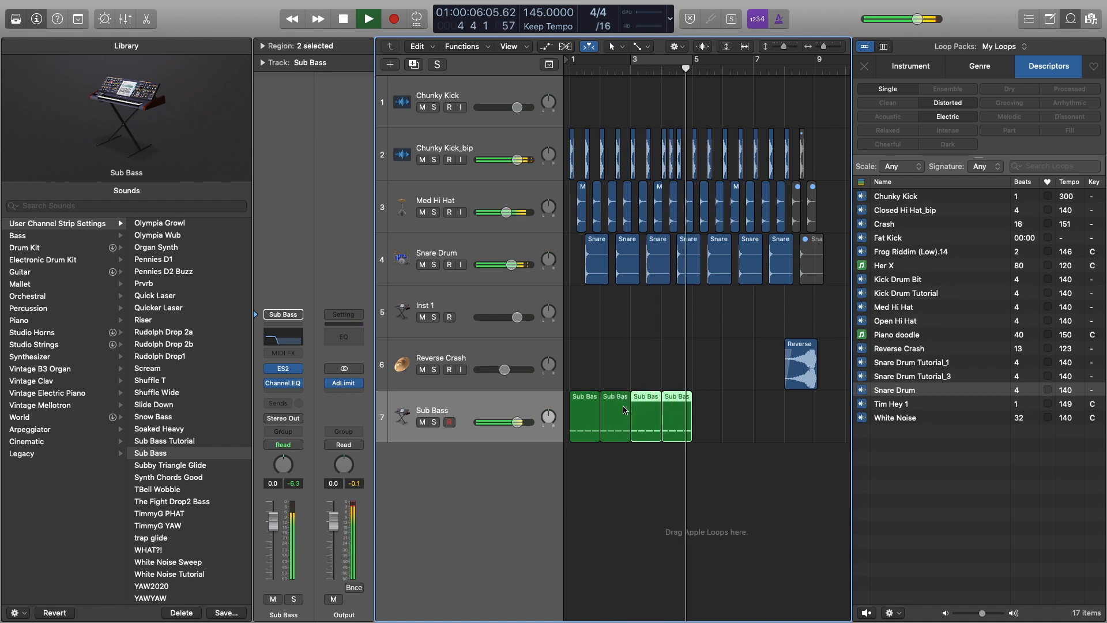
pyautogui.press('space')
# Step: Add a Channel EQ to the Output channel after the Adaptive Limiter and set its window view to 125%
pyautogui.click(349, 394)
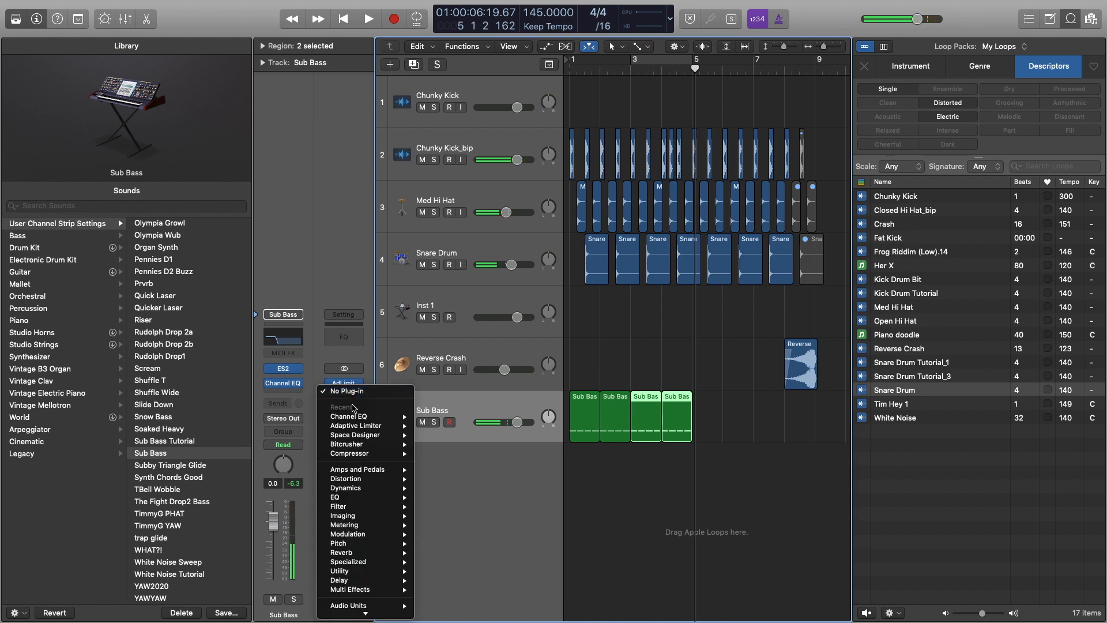
pyautogui.moveTo(357, 417)
pyautogui.click(438, 417)
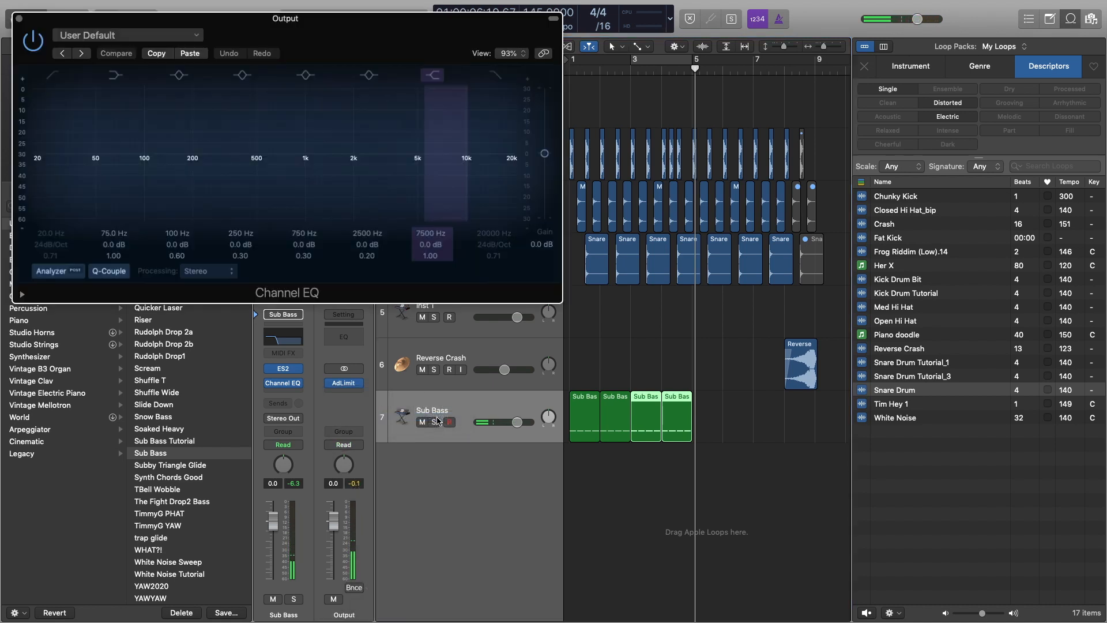
pyautogui.press('Return')
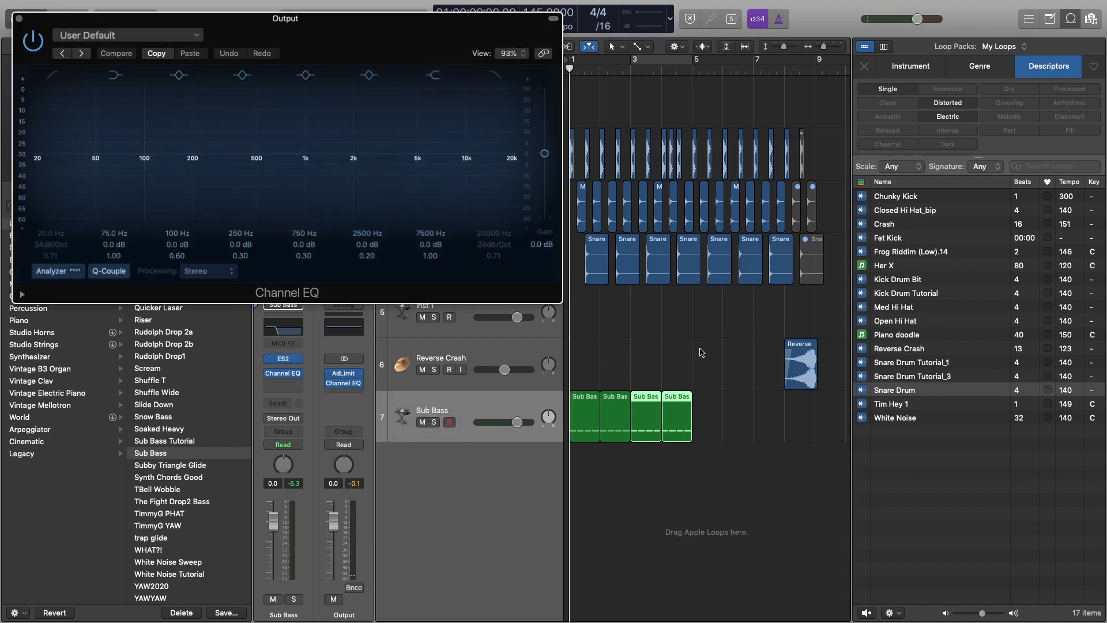
pyautogui.click(511, 53)
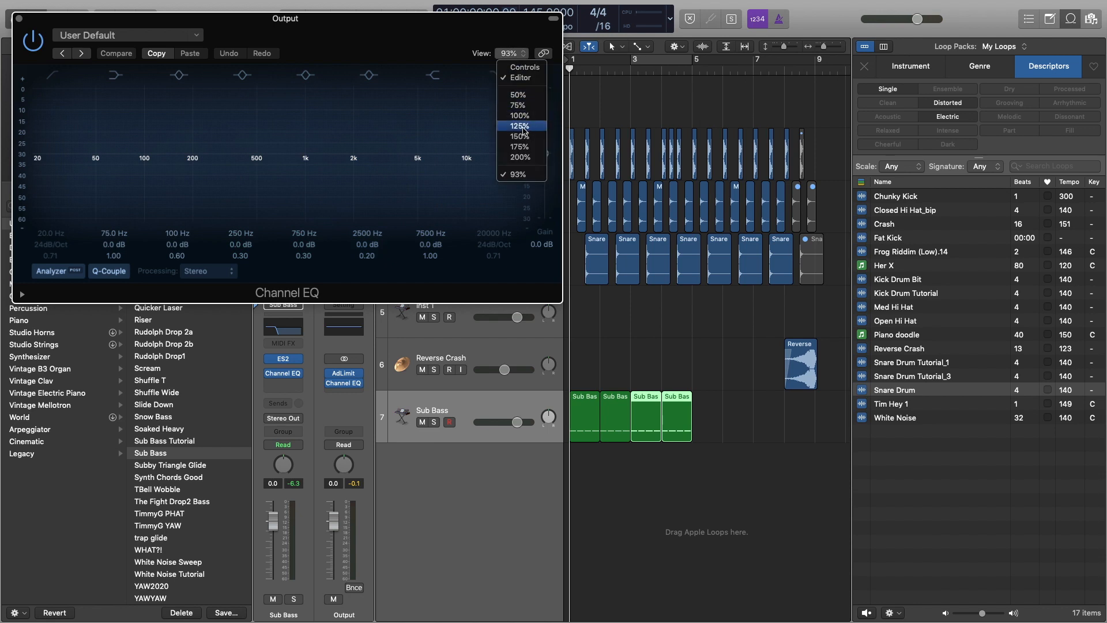
pyautogui.click(520, 126)
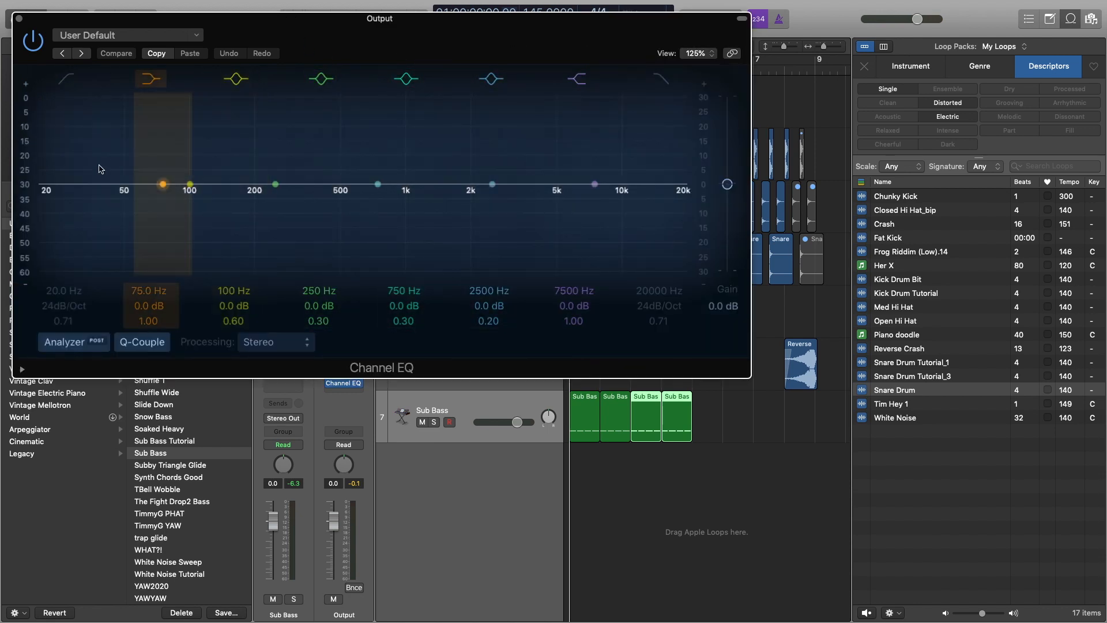
# Step: Play the mix from the start to examine its frequency spectrum in the output Channel EQ, and close the EQ window
pyautogui.press('space')
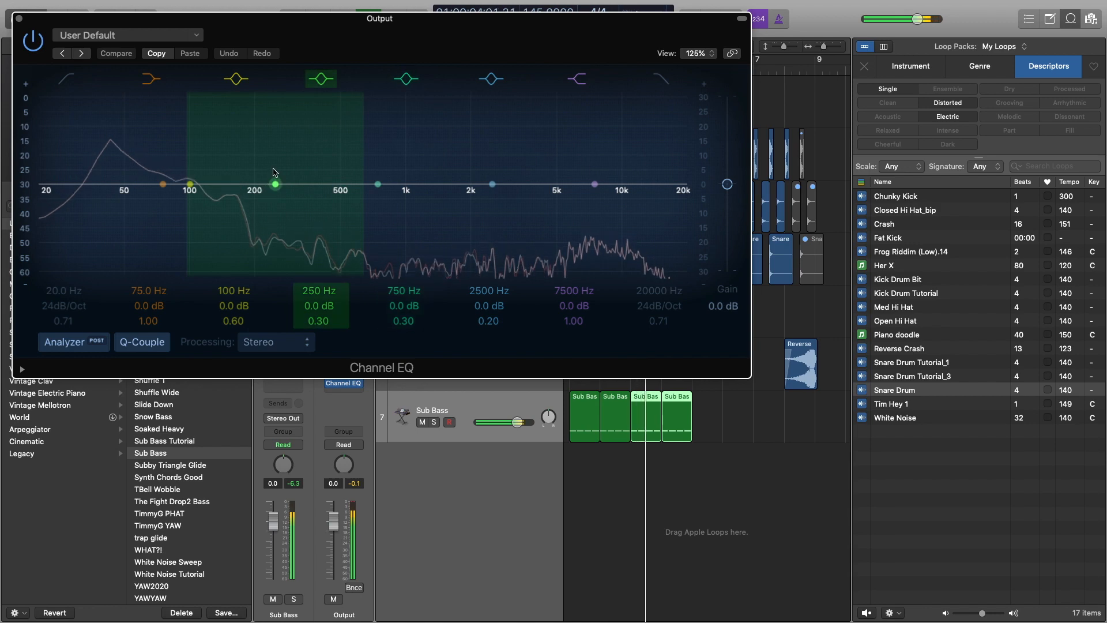
pyautogui.press('space')
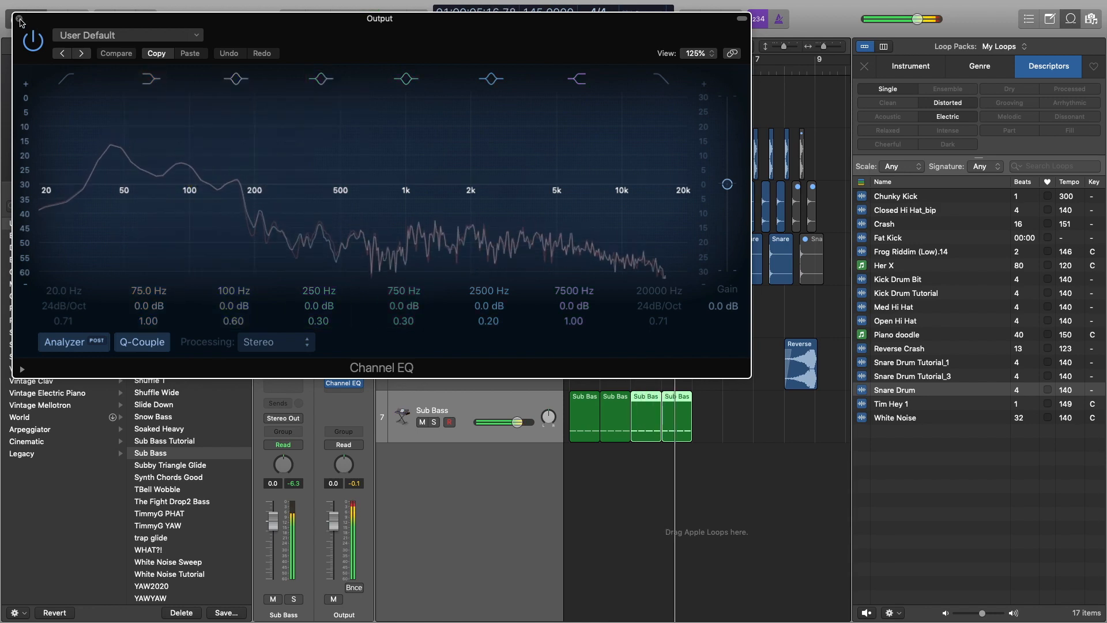
pyautogui.click(19, 18)
# Step: Hide the loop browser and create one software instrument track using Retro Synth
pyautogui.press('f')
pyautogui.press('f')
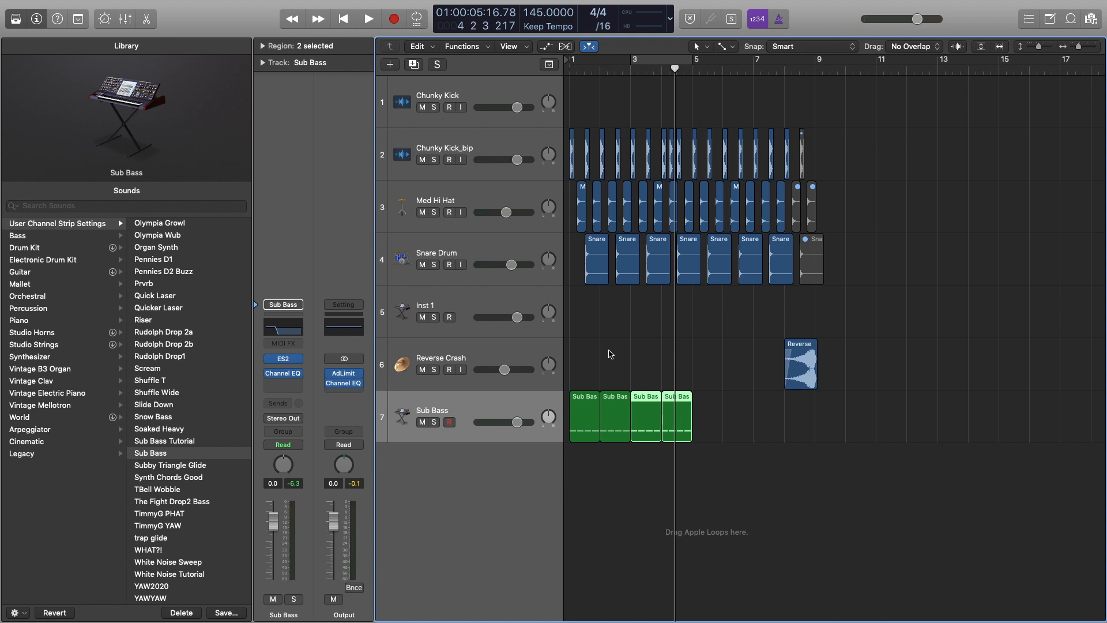
pyautogui.click(390, 66)
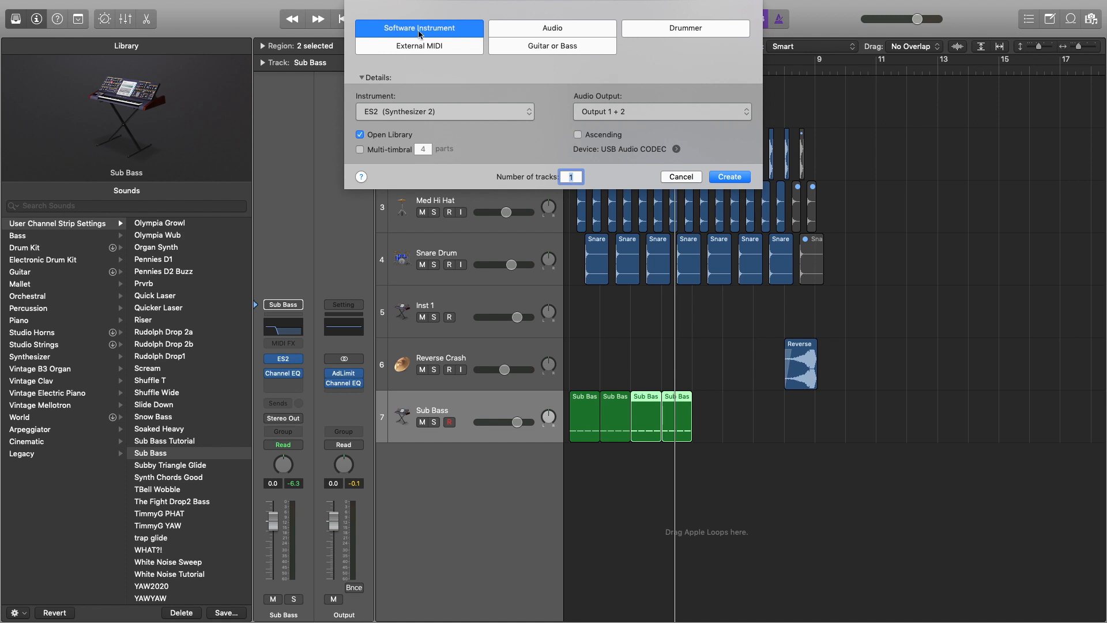
pyautogui.click(465, 108)
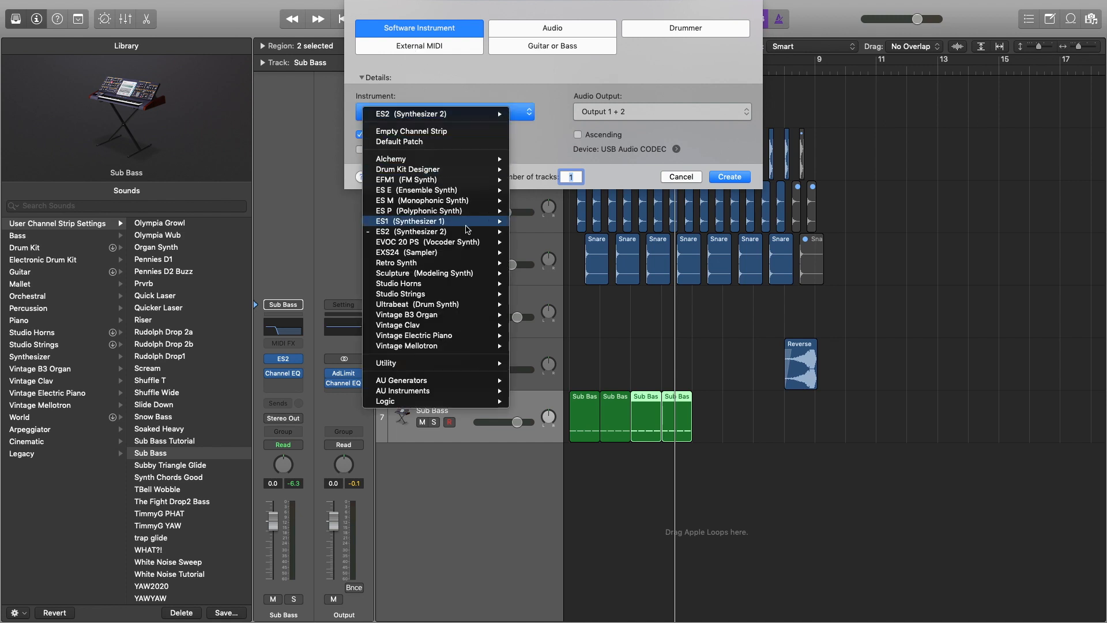
pyautogui.moveTo(451, 264)
pyautogui.click(520, 264)
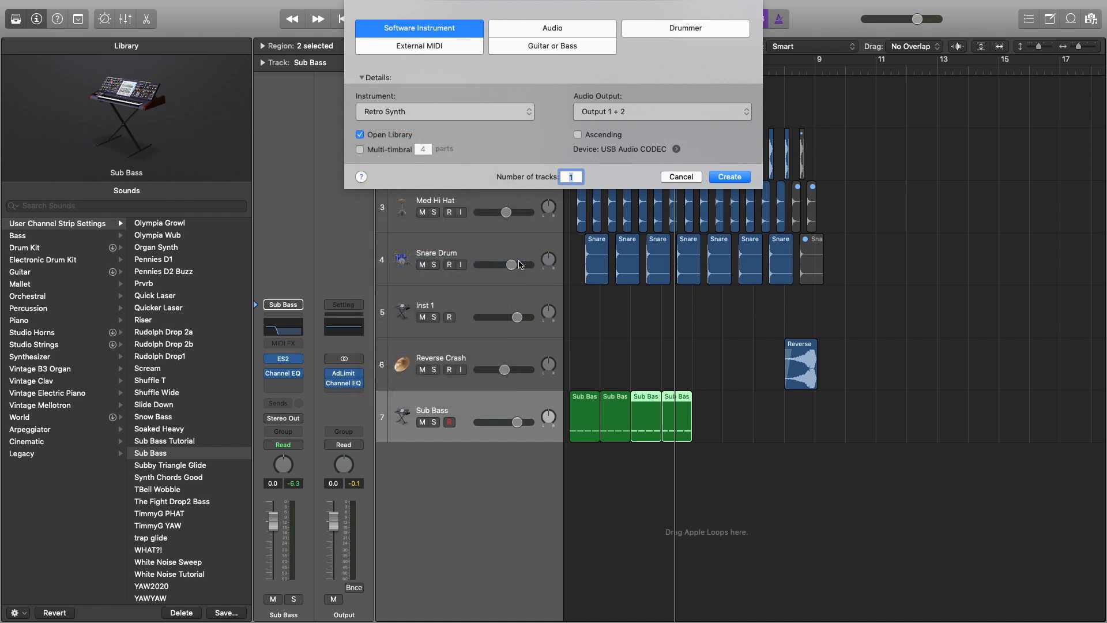
pyautogui.click(726, 176)
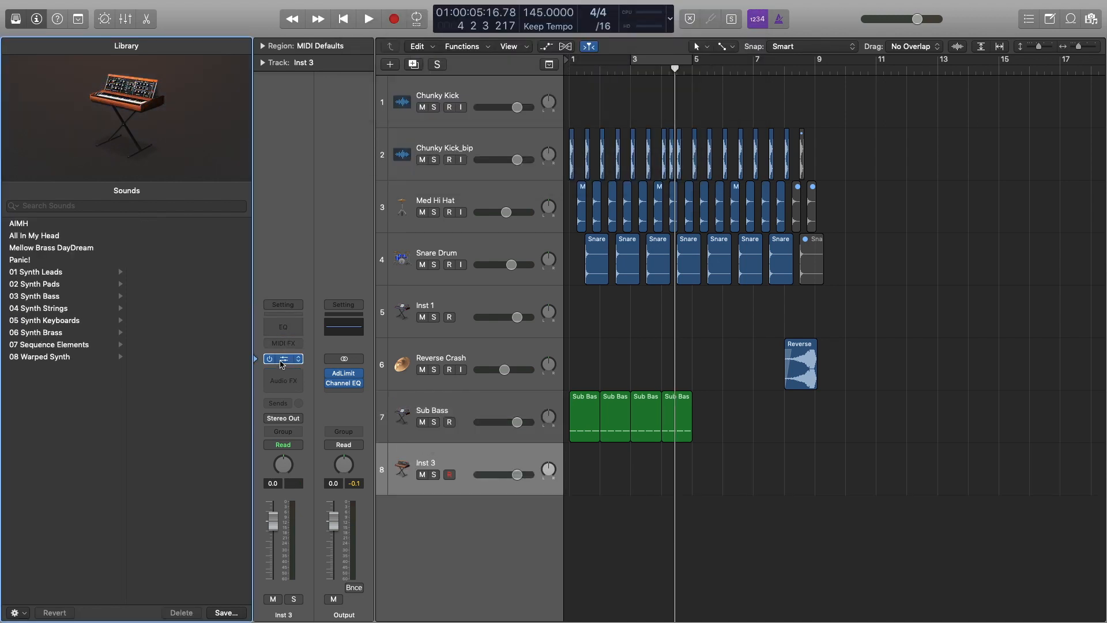
# Step: Open the Retro Synth on the Inst 3 track and switch its oscillator to FM mode
pyautogui.click(284, 360)
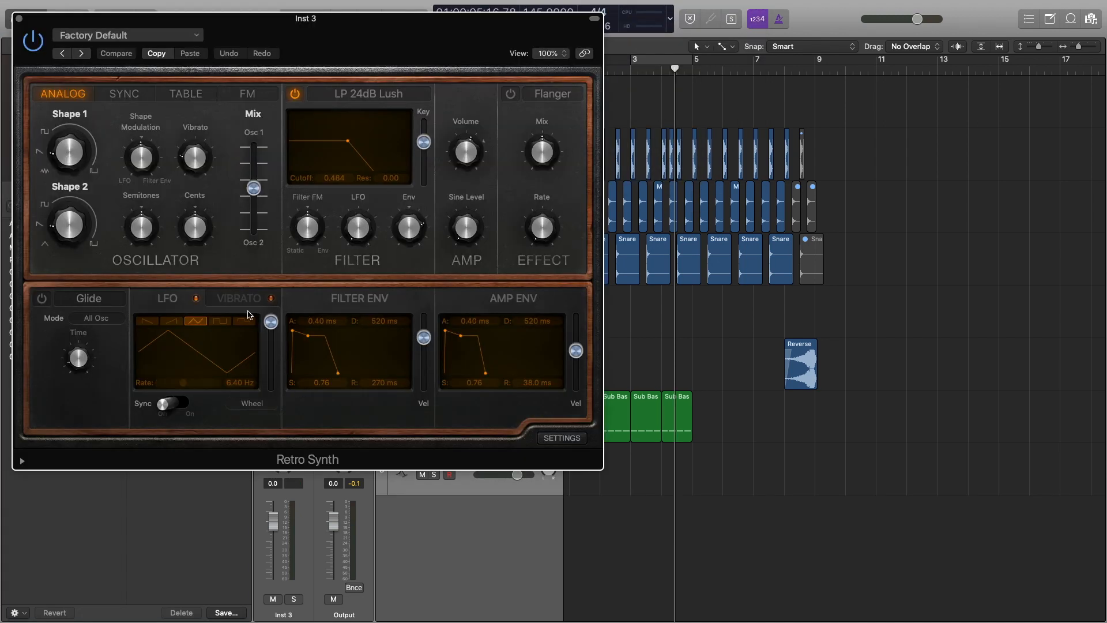
pyautogui.click(186, 141)
pyautogui.click(247, 96)
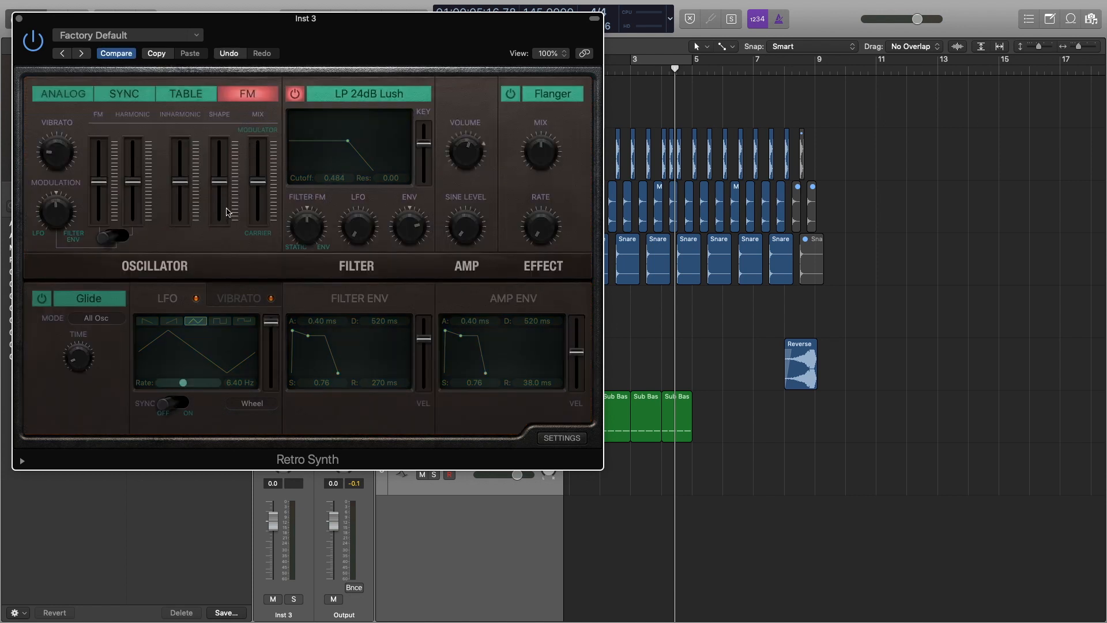
pyautogui.moveTo(235, 195)
pyautogui.hscroll(1, 586, 489)
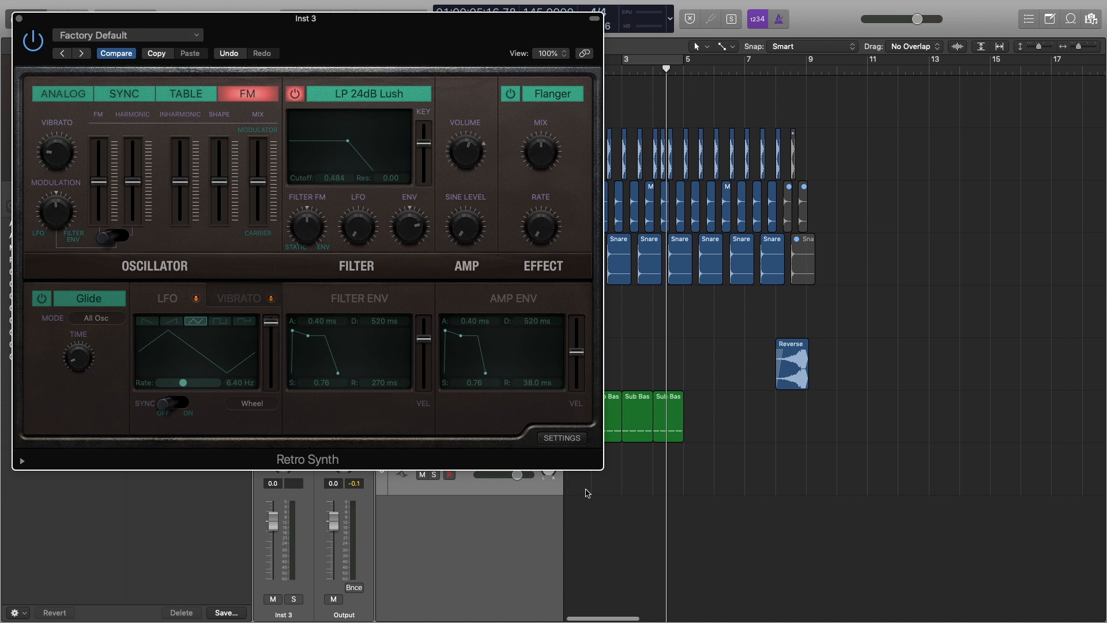
pyautogui.hscroll(-1, 584, 483)
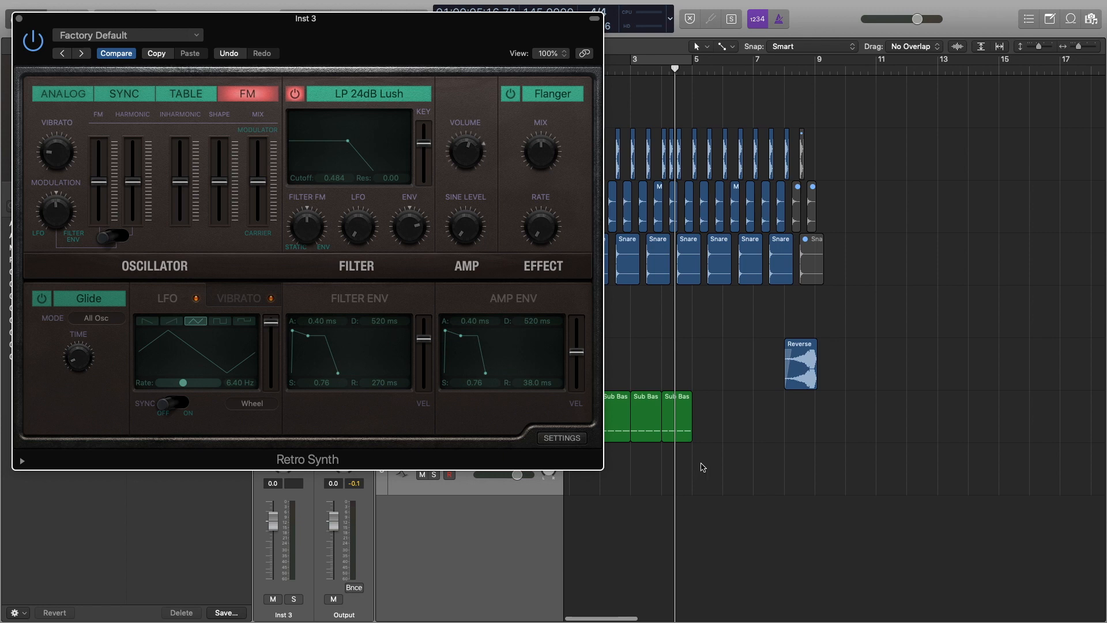
# Step: Solo the Inst 3 track and create an empty one-bar MIDI region on it at bar 5
pyautogui.rightClick(703, 467)
pyautogui.click(427, 477)
pyautogui.click(433, 475)
pyautogui.rightClick(714, 467)
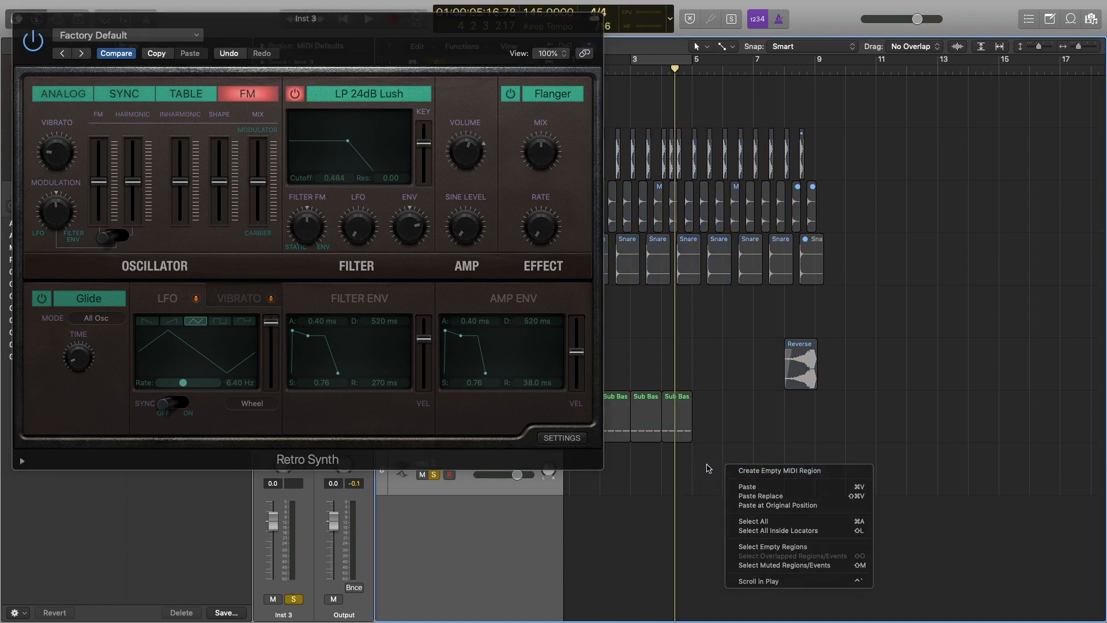
pyautogui.rightClick(709, 464)
pyautogui.click(718, 467)
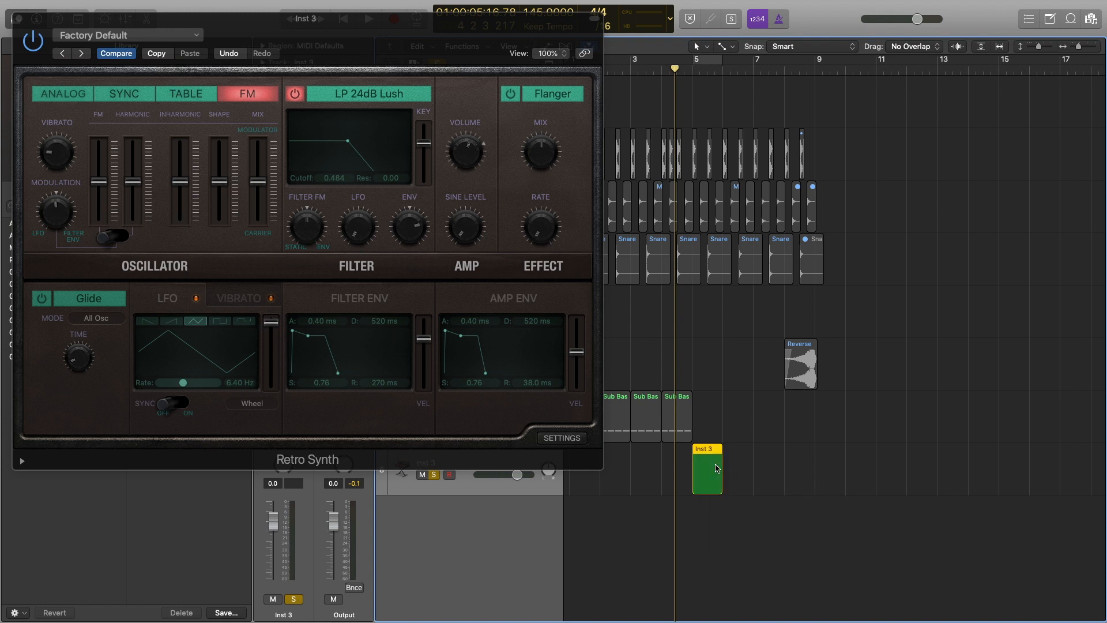
# Step: Open the new Inst 3 region in the Piano Roll and draw an F1 note filling the whole bar
pyautogui.doubleClick(713, 474)
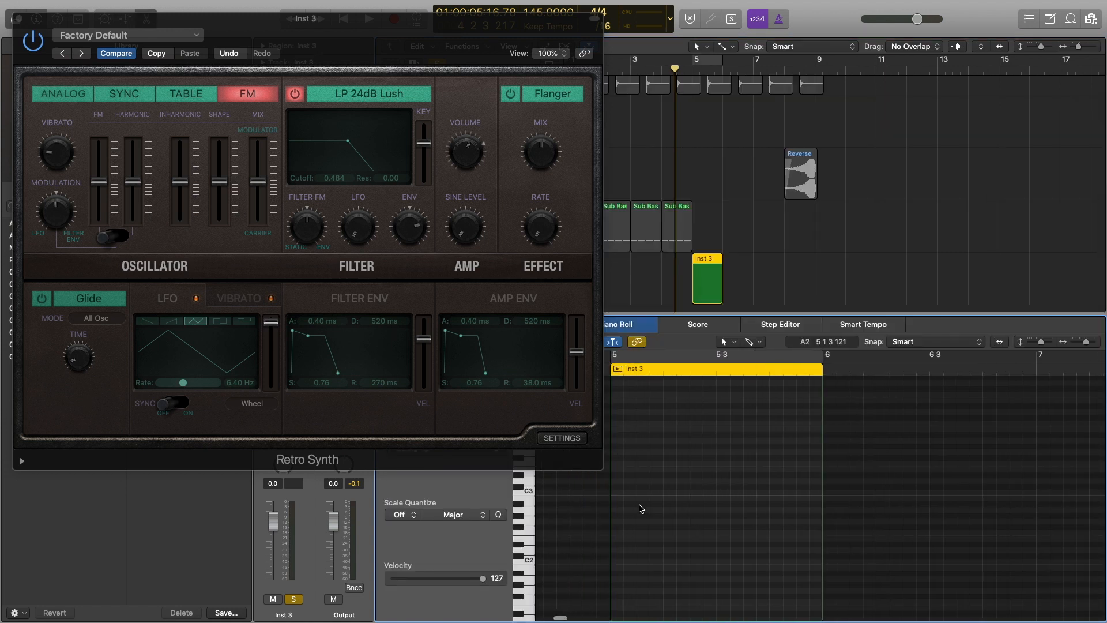
pyautogui.scroll(-5, 630, 497)
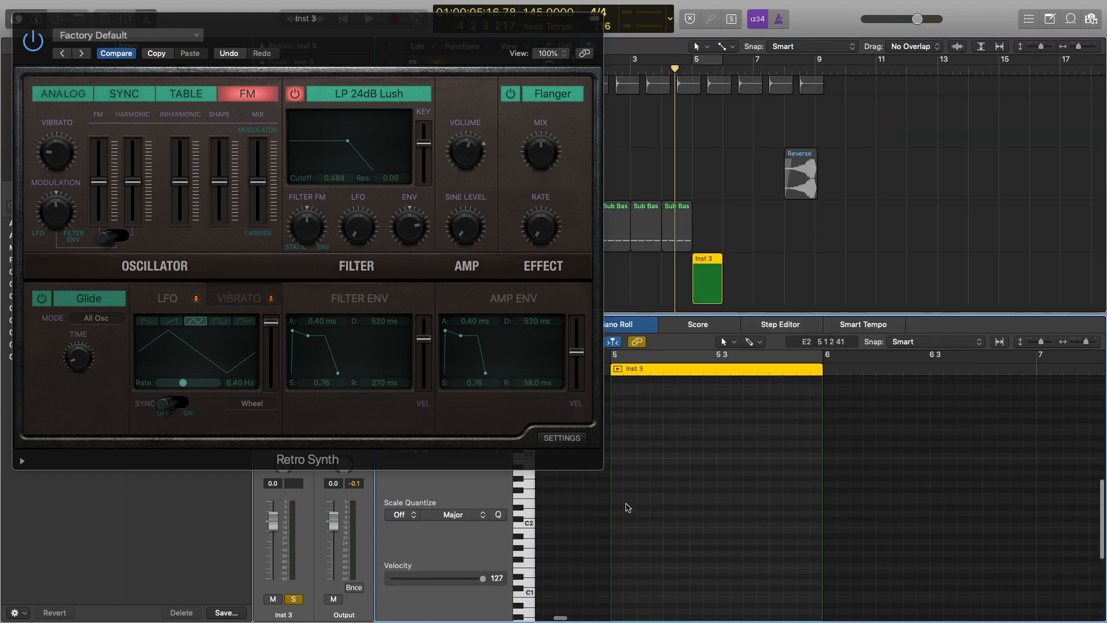
pyautogui.scroll(3, 626, 510)
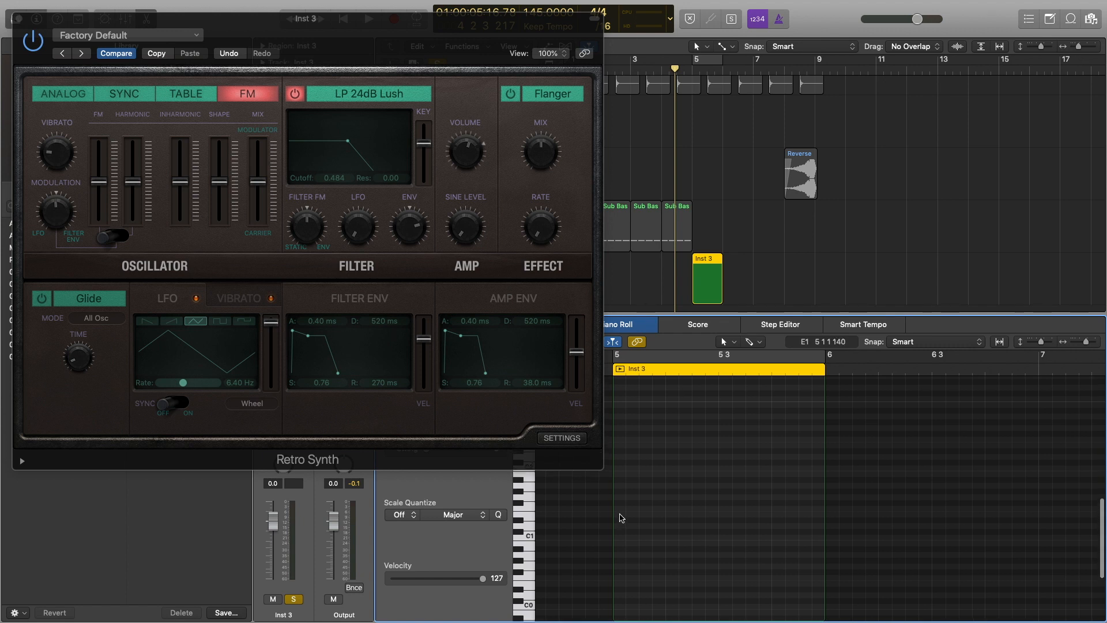
pyautogui.keyDown('super'); pyautogui.click(621, 508); pyautogui.keyUp('super')
pyautogui.moveTo(667, 508); pyautogui.dragTo(834, 525)
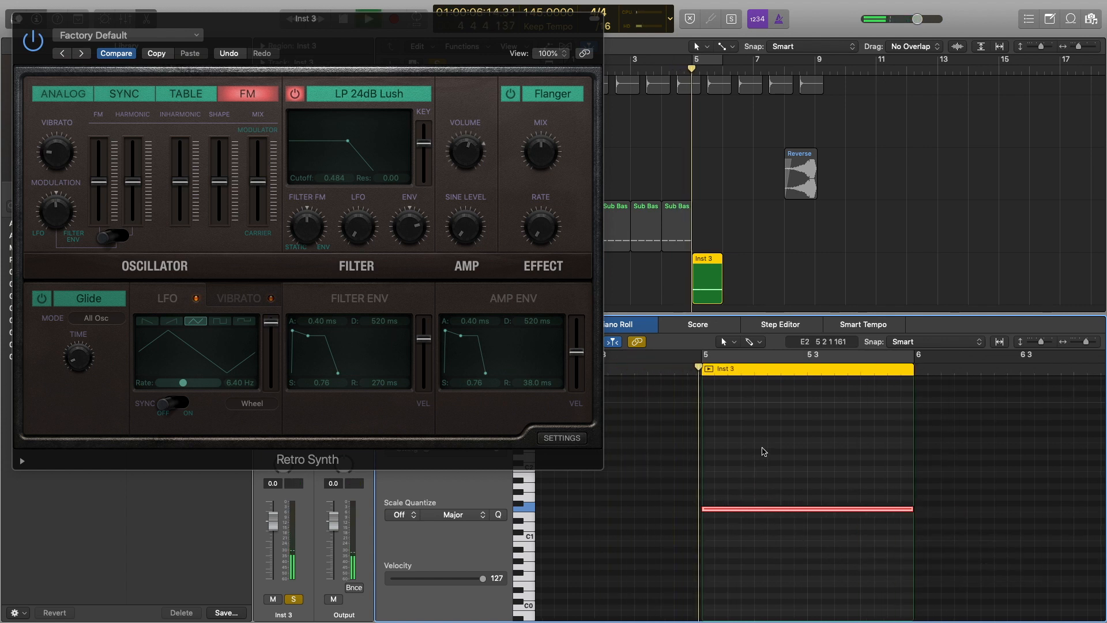
# Step: Play the F1 note, return the playhead to bar 5 and turn on cycling over bar 5
pyautogui.press('space')
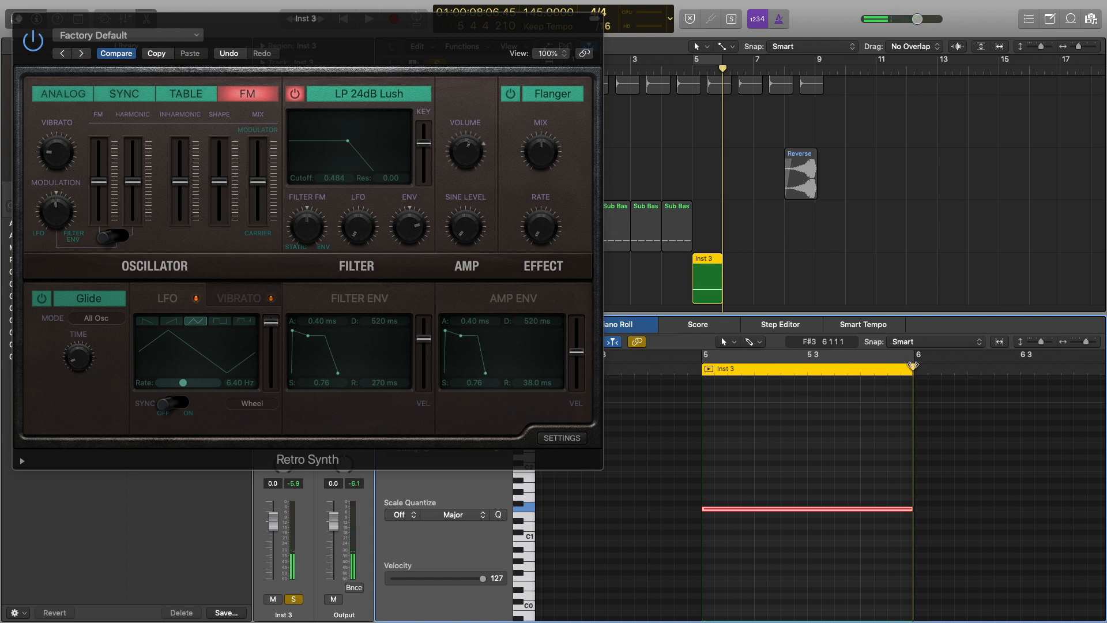
pyautogui.moveTo(913, 365); pyautogui.dragTo(700, 354)
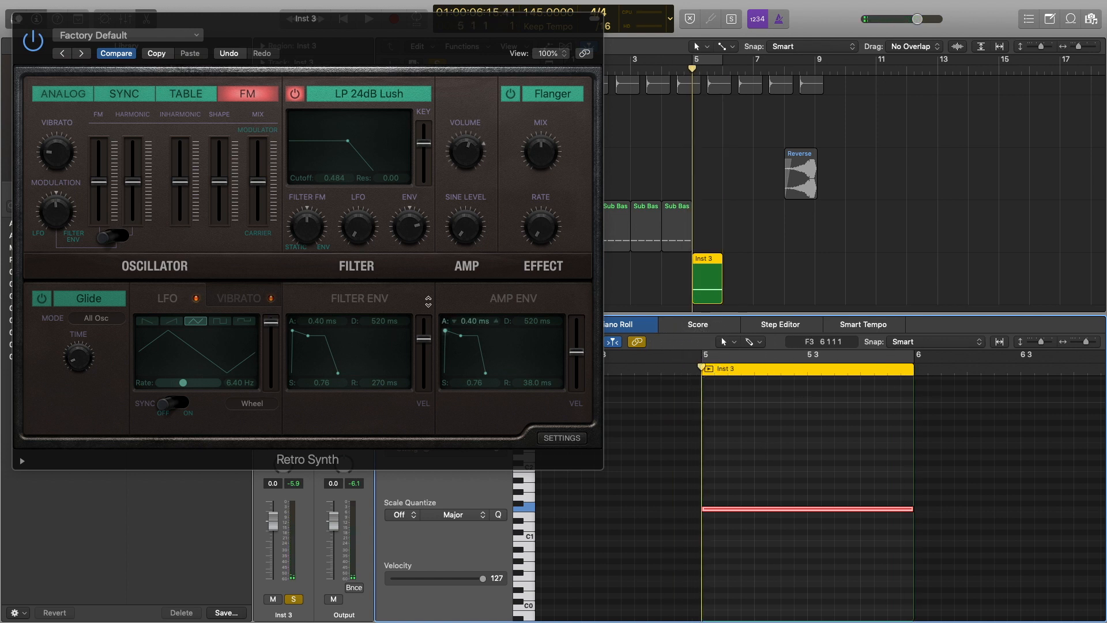
pyautogui.press('c')
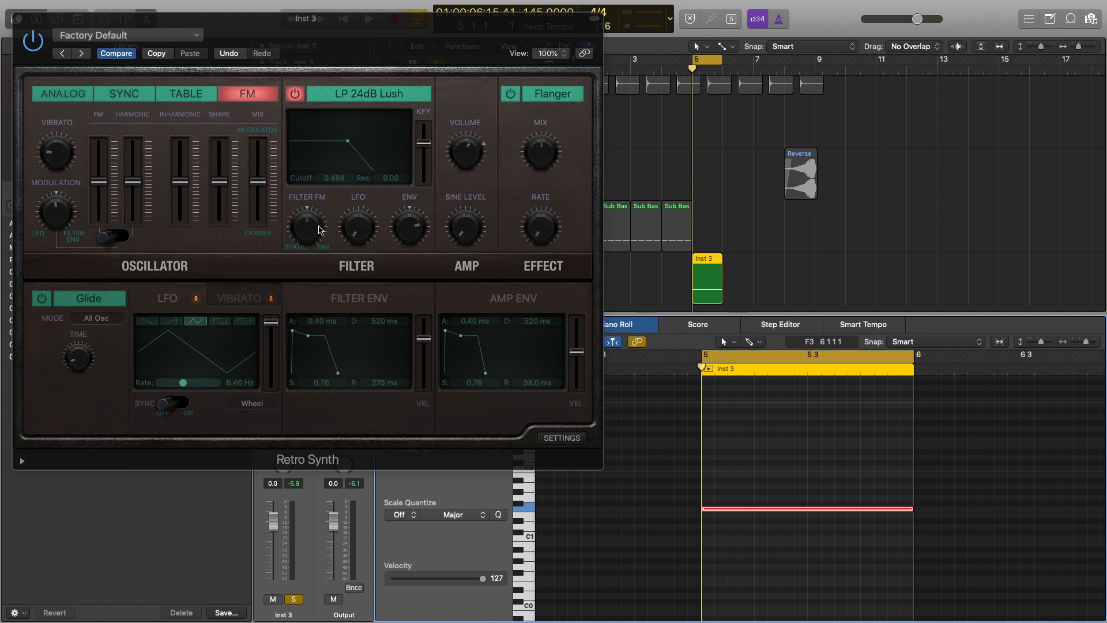
# Step: During looped playback, lower FM and Harmonic slightly, set Inharmonic, Shape and Mix to minimum, and close the Retro Synth window
pyautogui.press('space')
pyautogui.moveTo(180, 182); pyautogui.dragTo(217, 203)
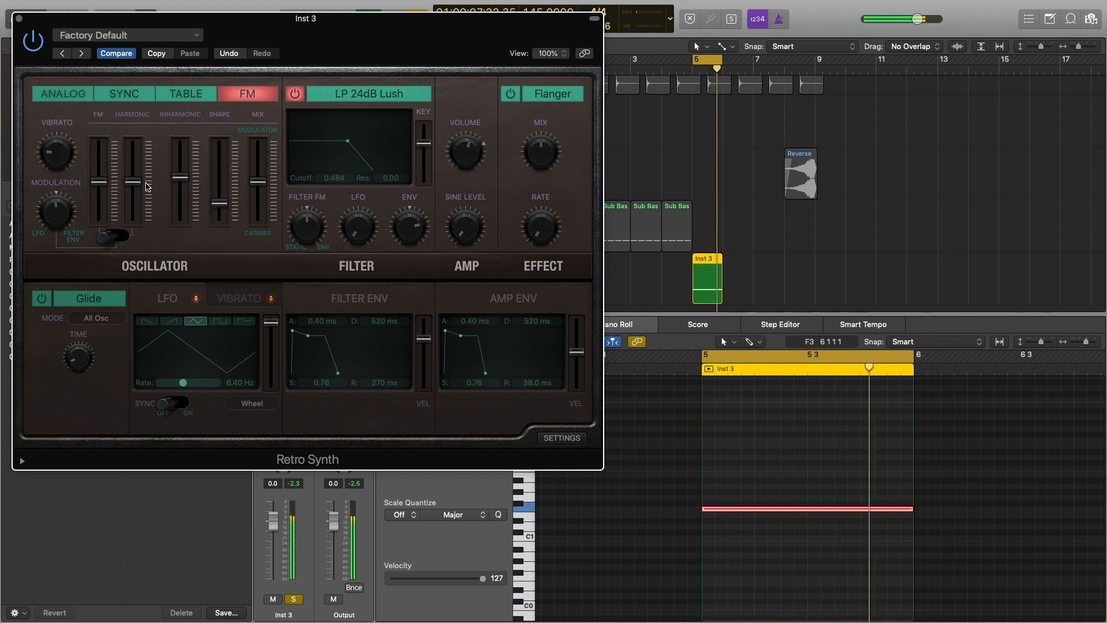
pyautogui.moveTo(132, 181); pyautogui.dragTo(106, 189)
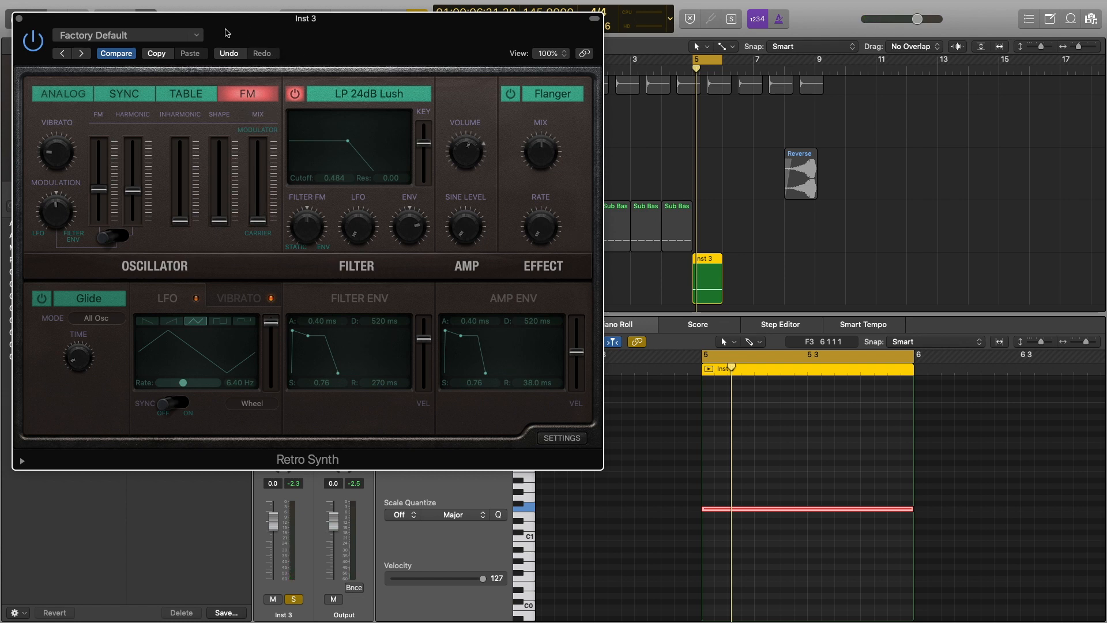
pyautogui.click(19, 19)
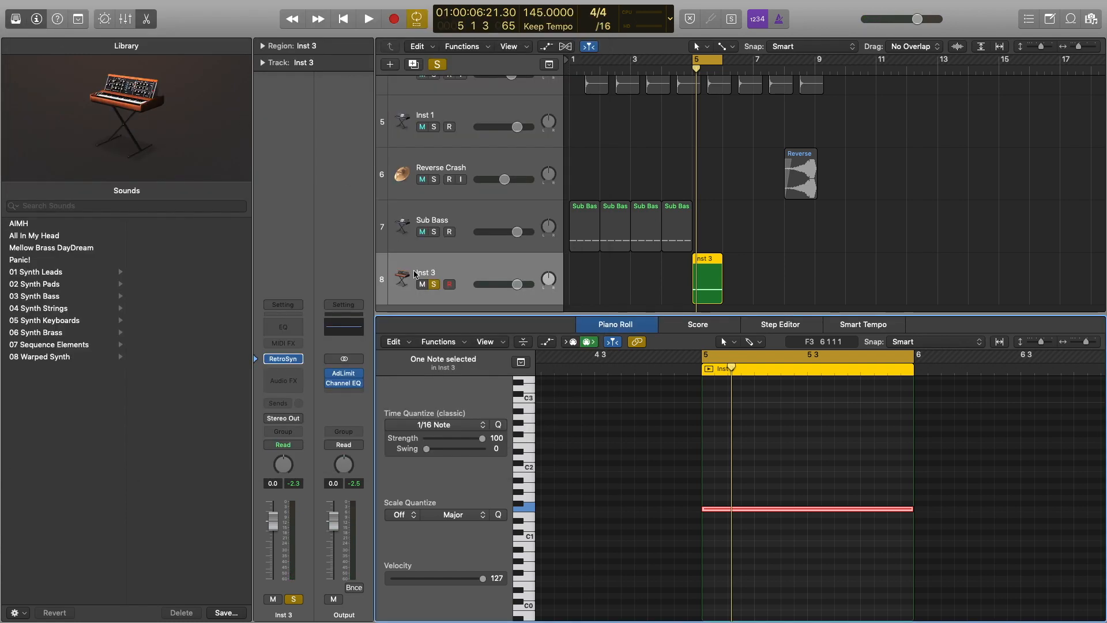
# Step: Hide the Piano Roll, show track automation in the arrangement and zoom in on the Inst 3 region
pyautogui.press('a')
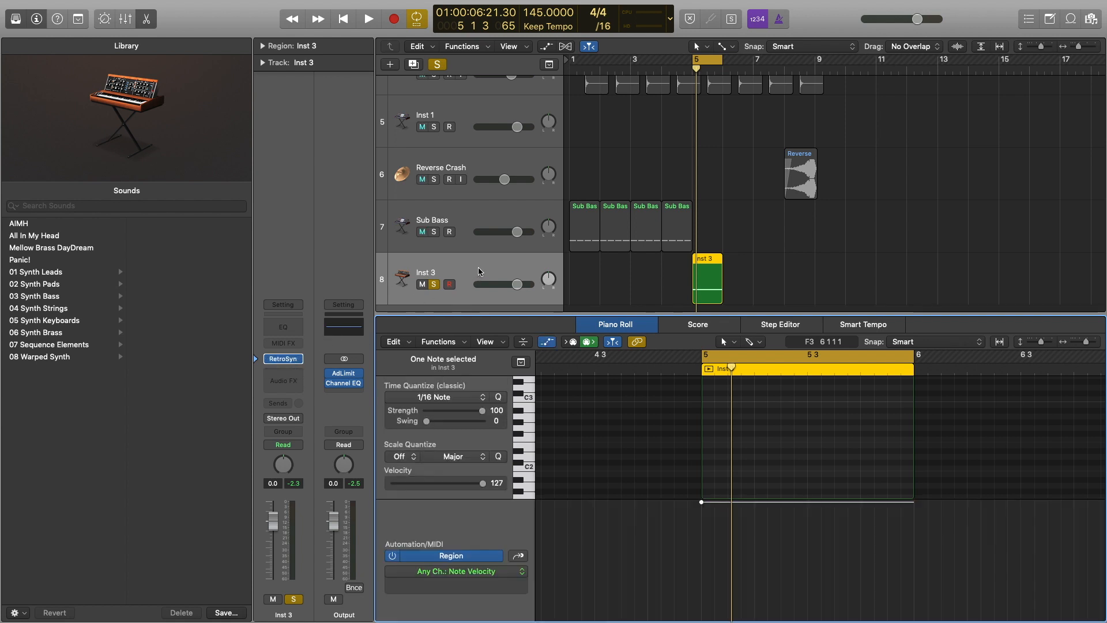
pyautogui.press('e')
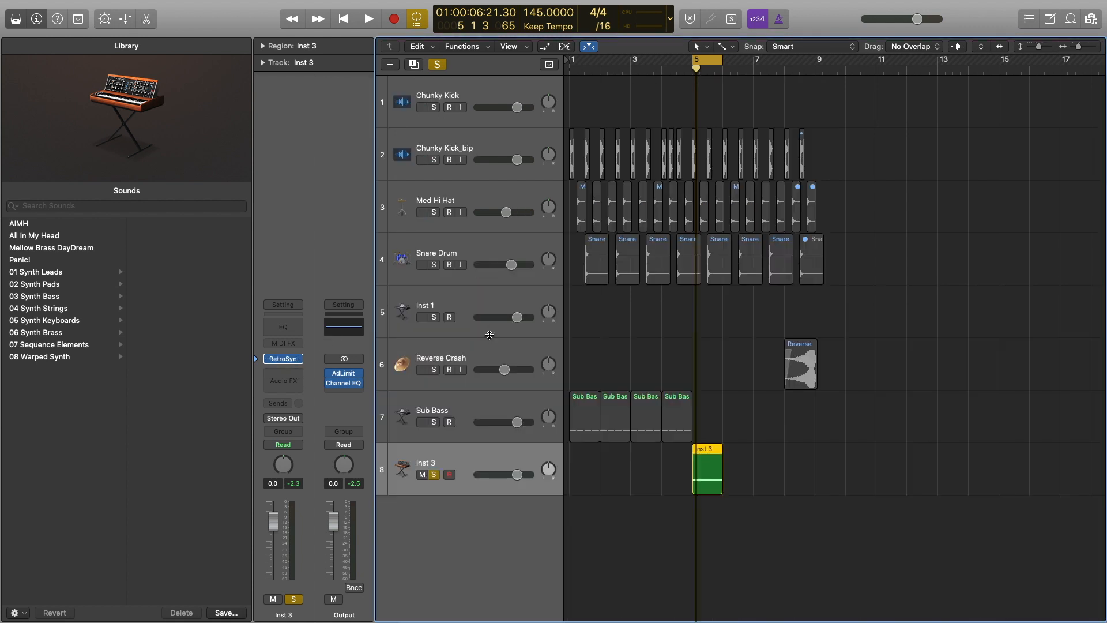
pyautogui.press('a')
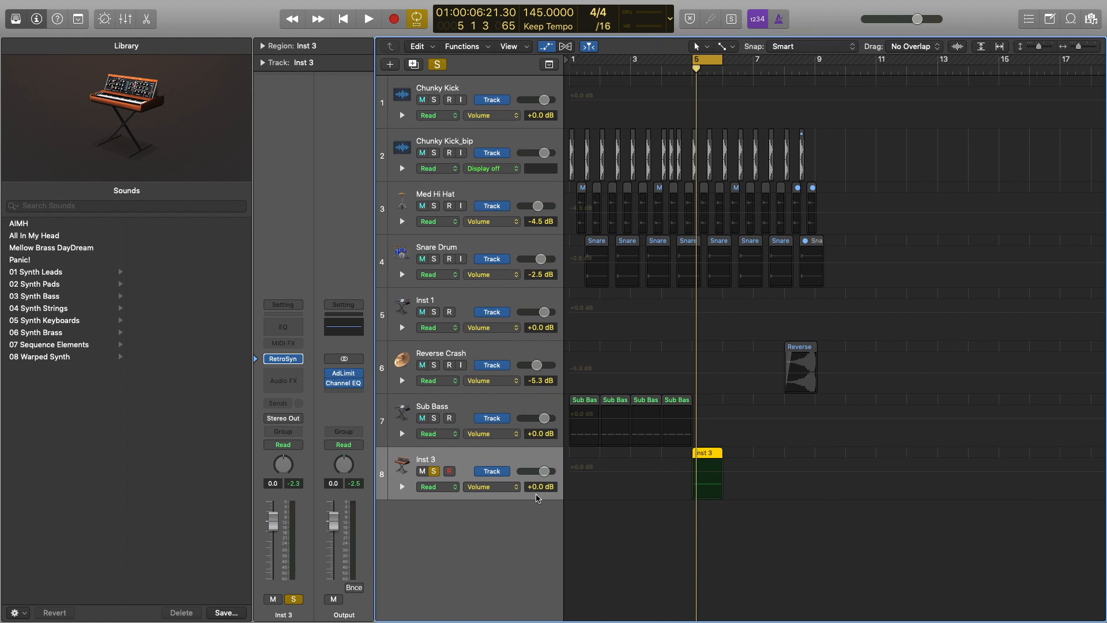
pyautogui.press('super+Right')
pyautogui.press('z')
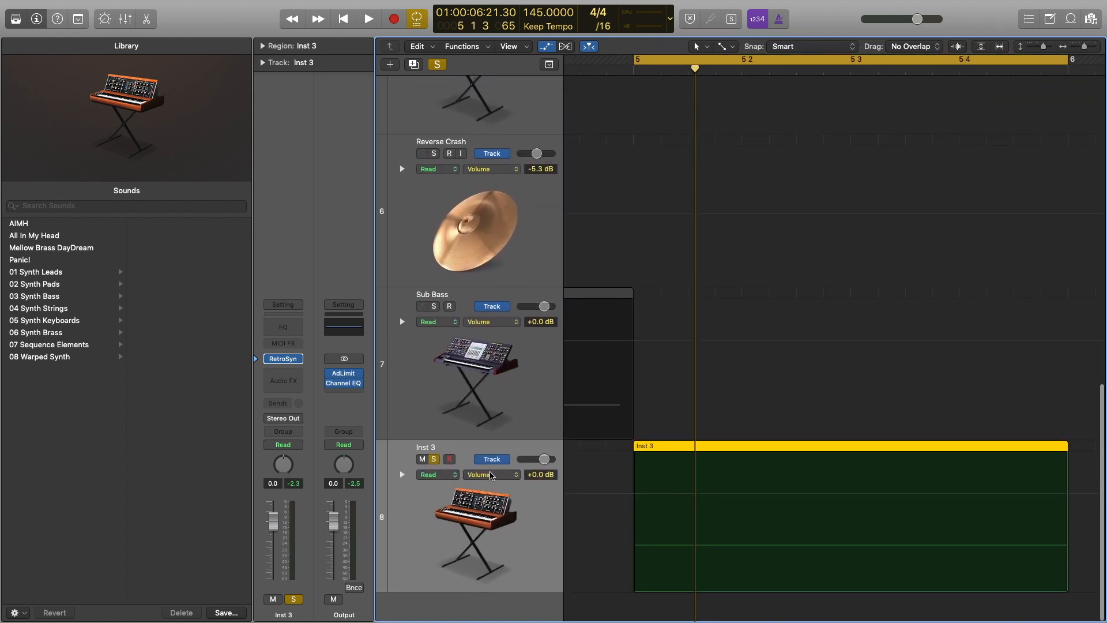
# Step: Examine the Retro Synth oscillator parameters available for automation and compare them with the synth's FM controls
pyautogui.click(491, 474)
pyautogui.moveTo(527, 556)
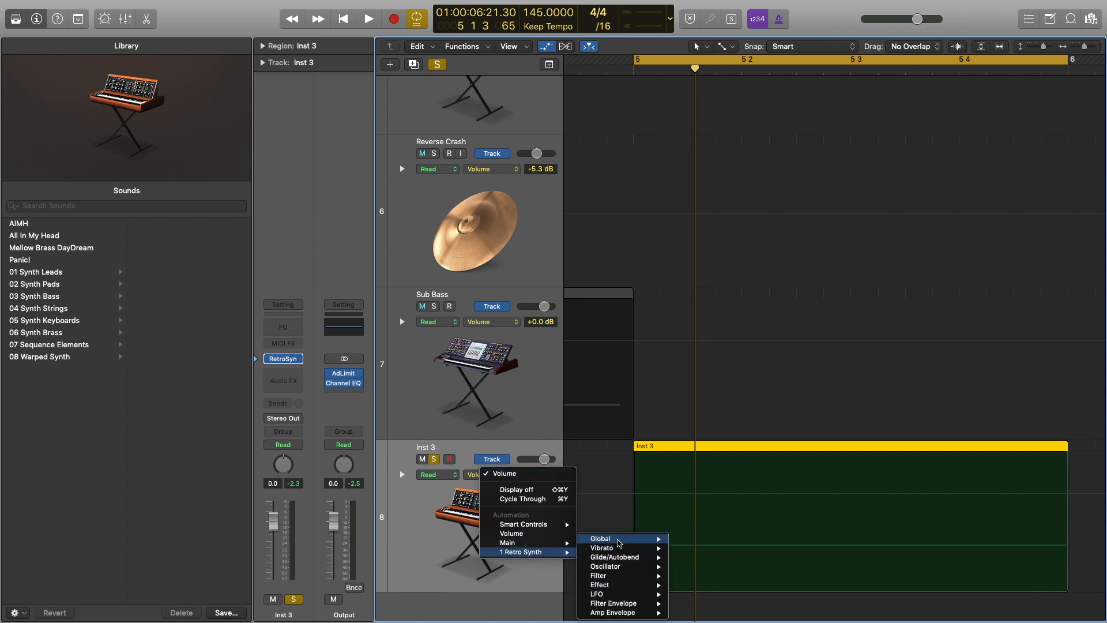
pyautogui.moveTo(621, 567)
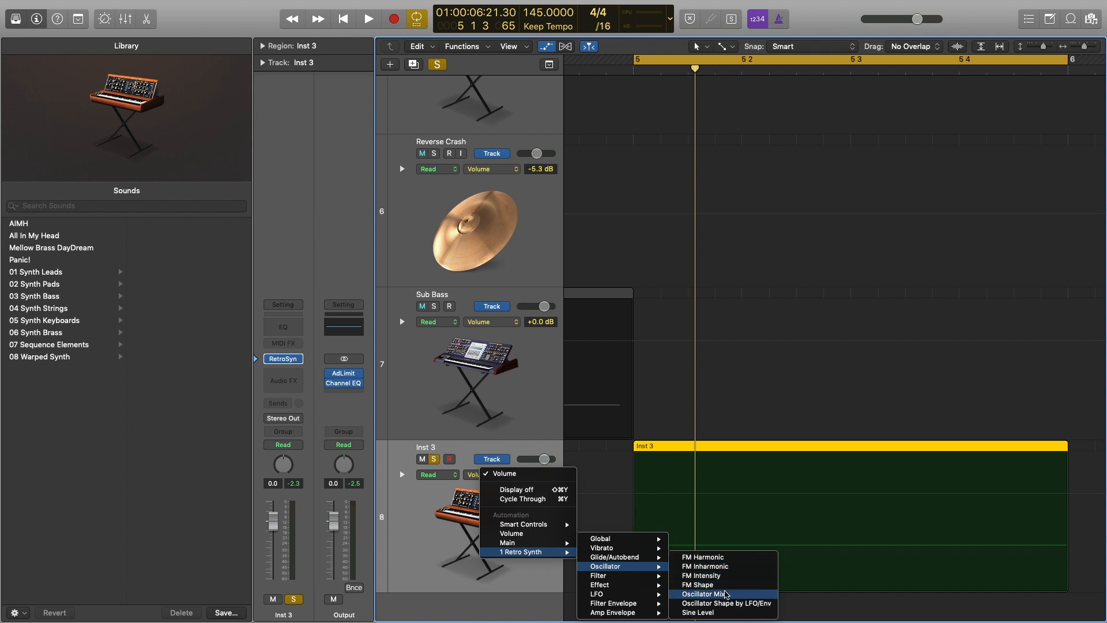
pyautogui.click(419, 521)
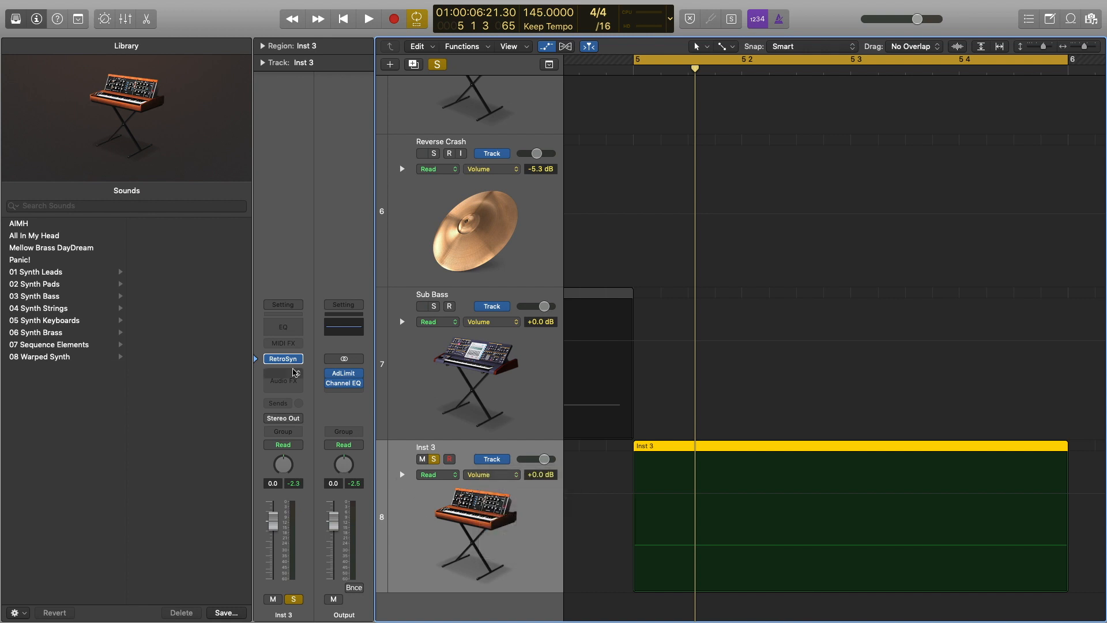
pyautogui.click(282, 358)
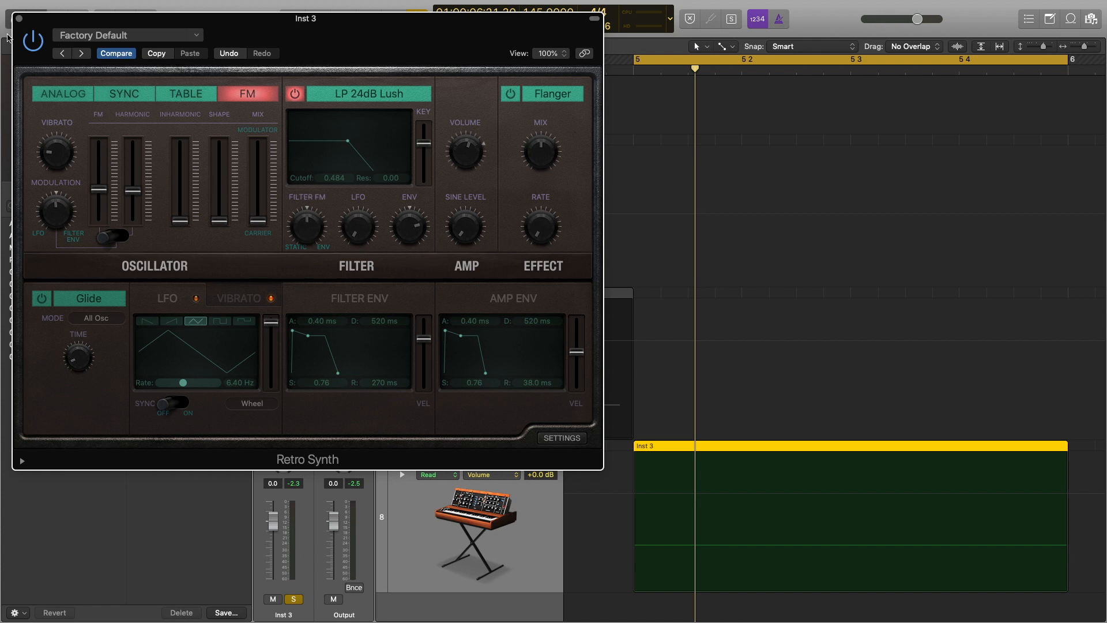
pyautogui.click(19, 20)
# Step: Automate FM Harmonic on Inst 3 from 0.382 at bar 5 up to about 0.976, hold, fall to 0.272 at bar 6, and play it
pyautogui.click(511, 474)
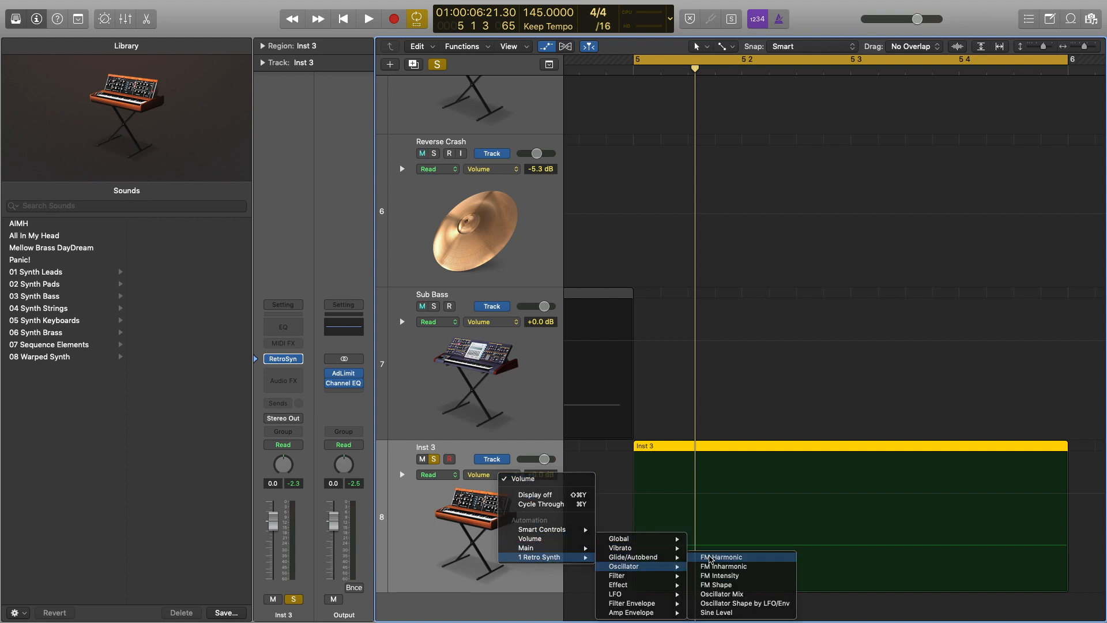
pyautogui.click(705, 559)
pyautogui.click(634, 541)
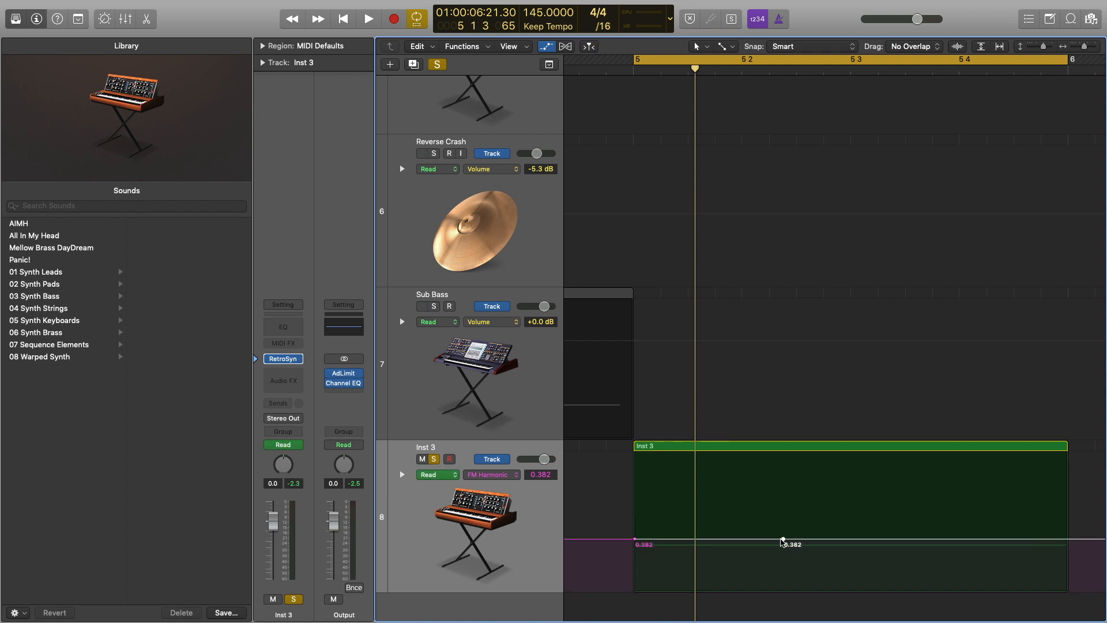
pyautogui.moveTo(773, 499); pyautogui.dragTo(783, 457)
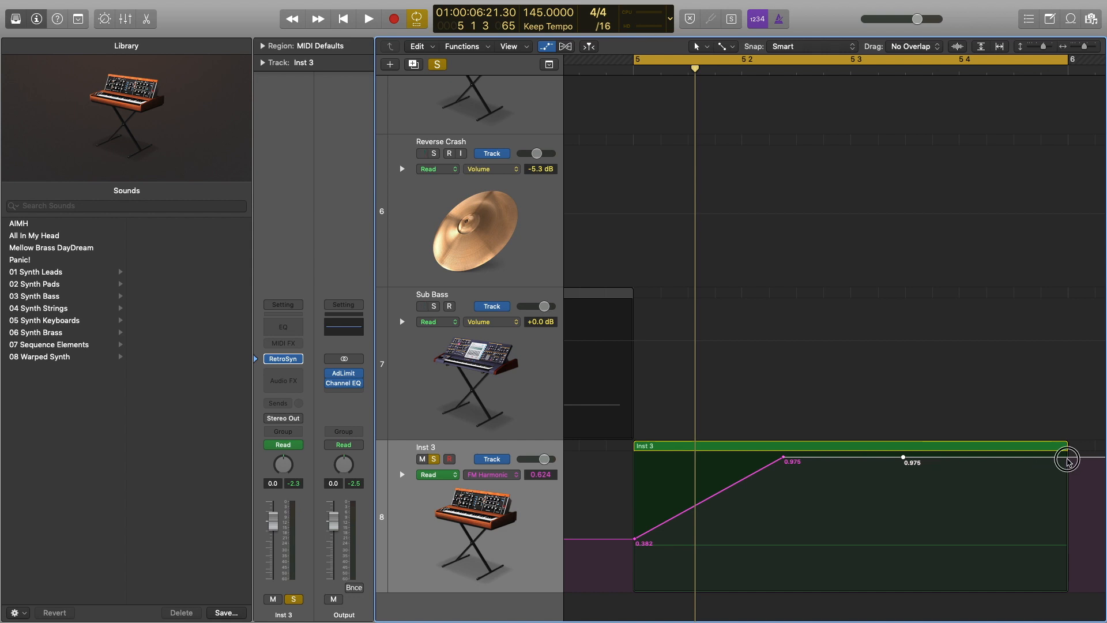
pyautogui.moveTo(1067, 457); pyautogui.dragTo(1067, 554)
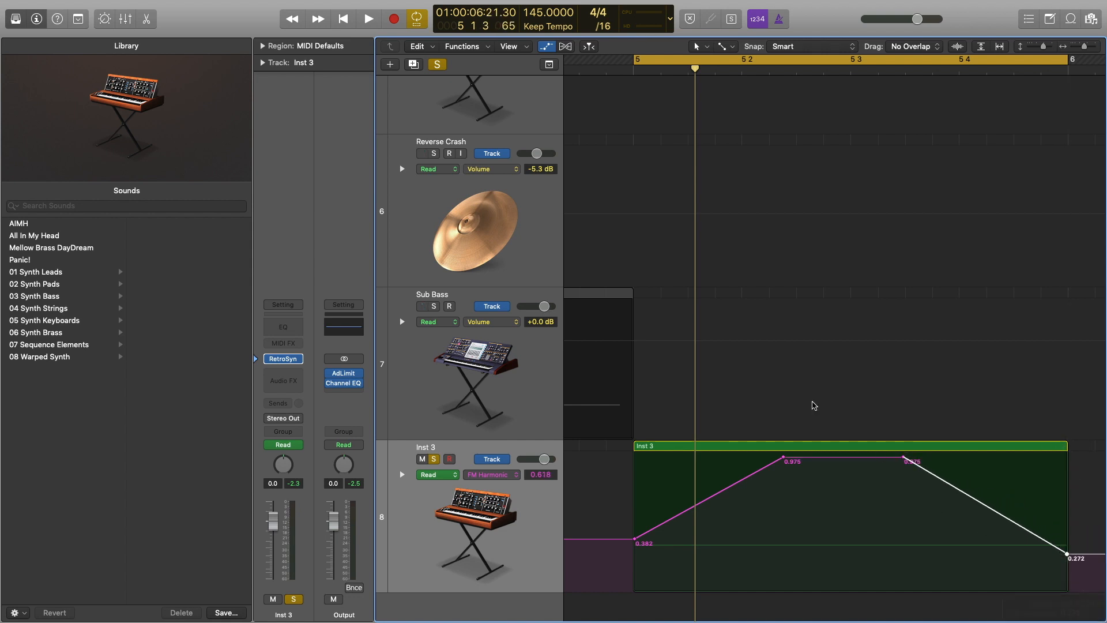
pyautogui.press('space')
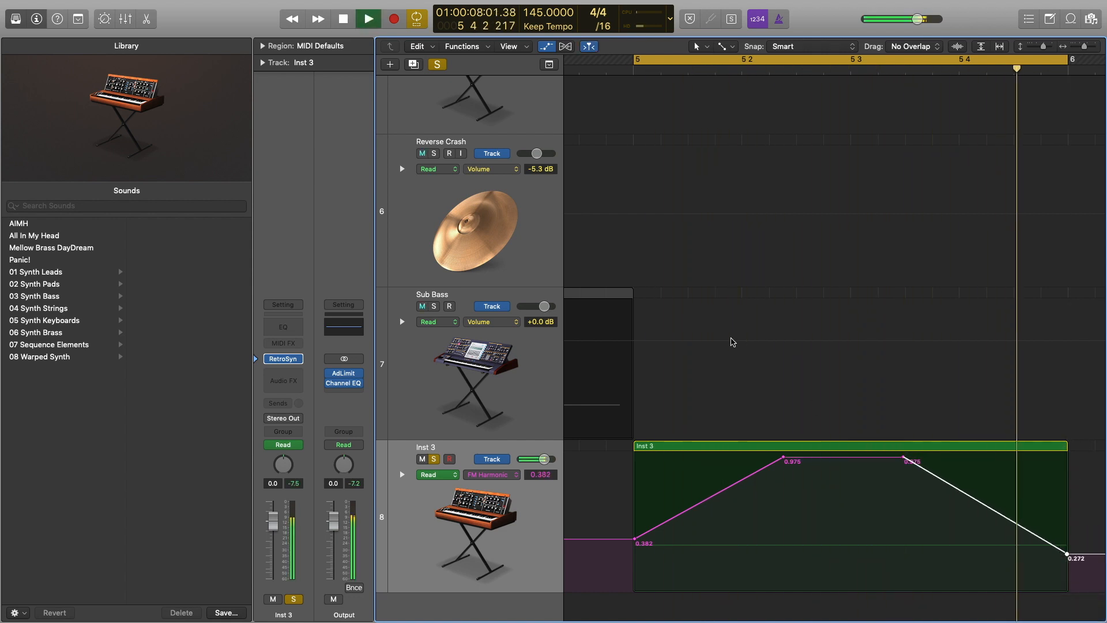
pyautogui.press('space')
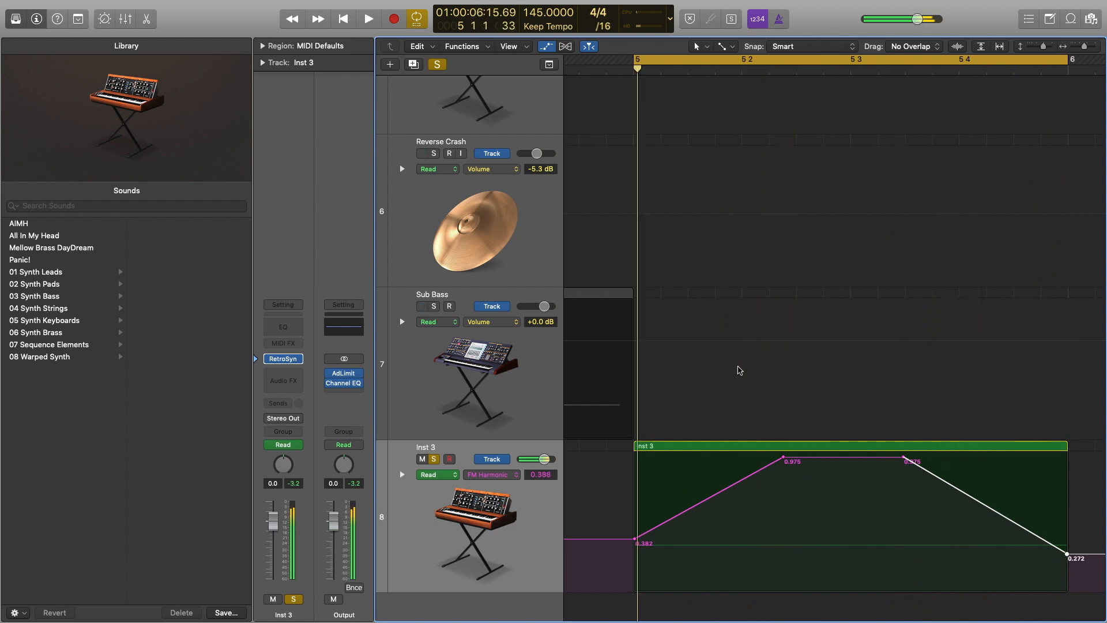
# Step: Reshape the FM Harmonic curve to start at 0.285, peak between about 5 2 and 5 2.5, and reach 0.000 just after 5 4
pyautogui.moveTo(769, 459); pyautogui.dragTo(738, 460)
pyautogui.moveTo(635, 544); pyautogui.dragTo(636, 552)
pyautogui.moveTo(903, 459); pyautogui.dragTo(806, 459)
pyautogui.press('space')
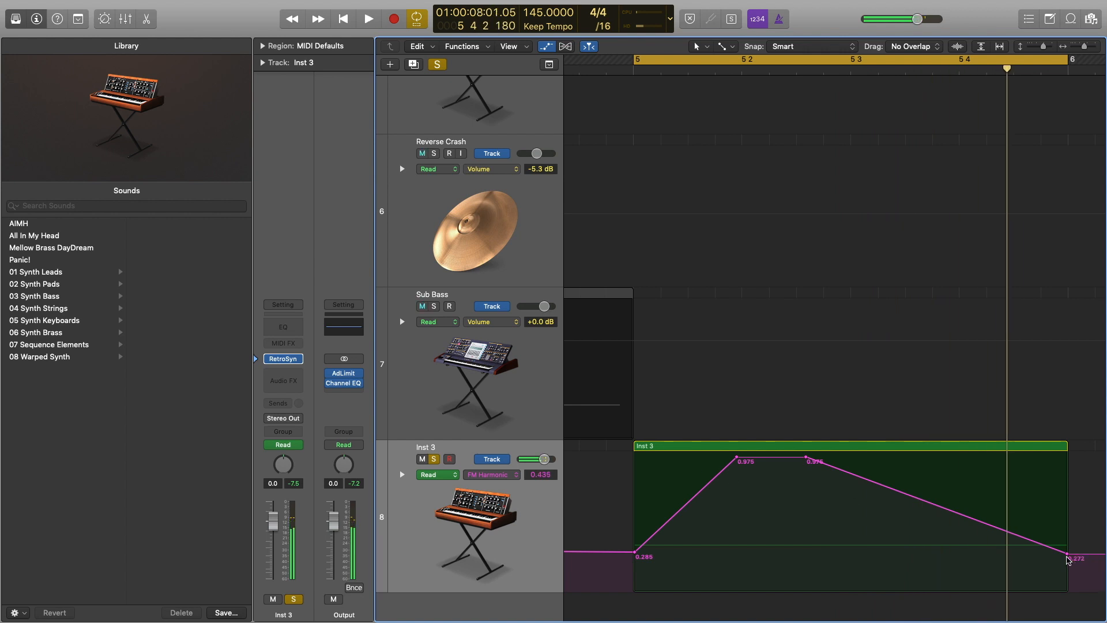
pyautogui.moveTo(1068, 560); pyautogui.dragTo(986, 602)
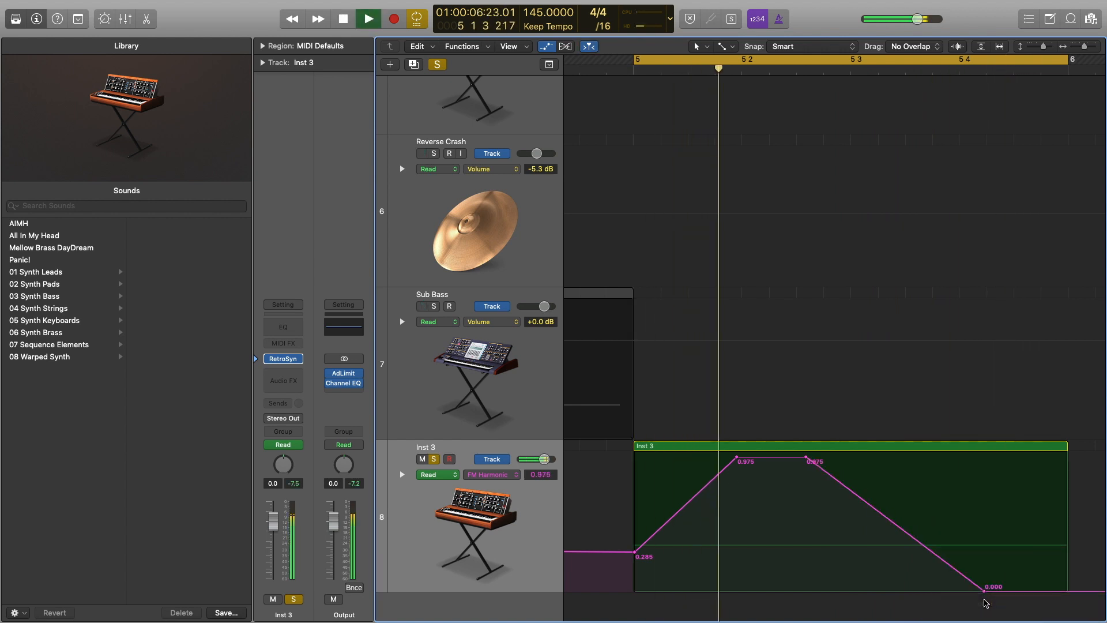
# Step: Automate FM Inharmonic on Inst 3 from 0.000 at bar 5 up to 0.987 before 5 2, then down to 0.073 around 5 3 3, and play it
pyautogui.click(505, 477)
pyautogui.moveTo(529, 450)
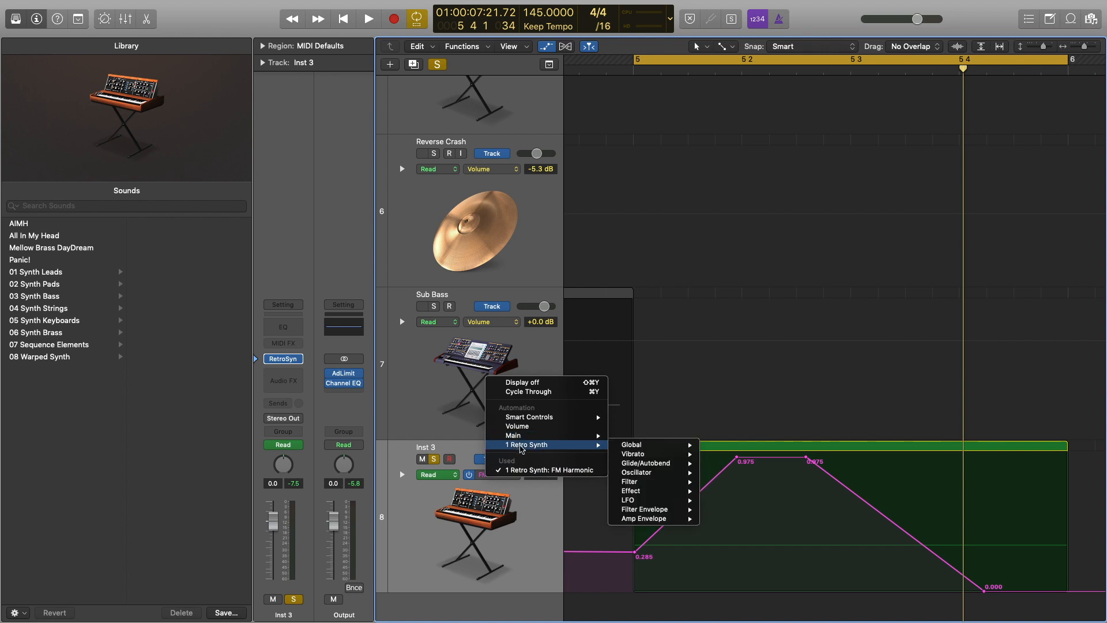
pyautogui.moveTo(635, 474)
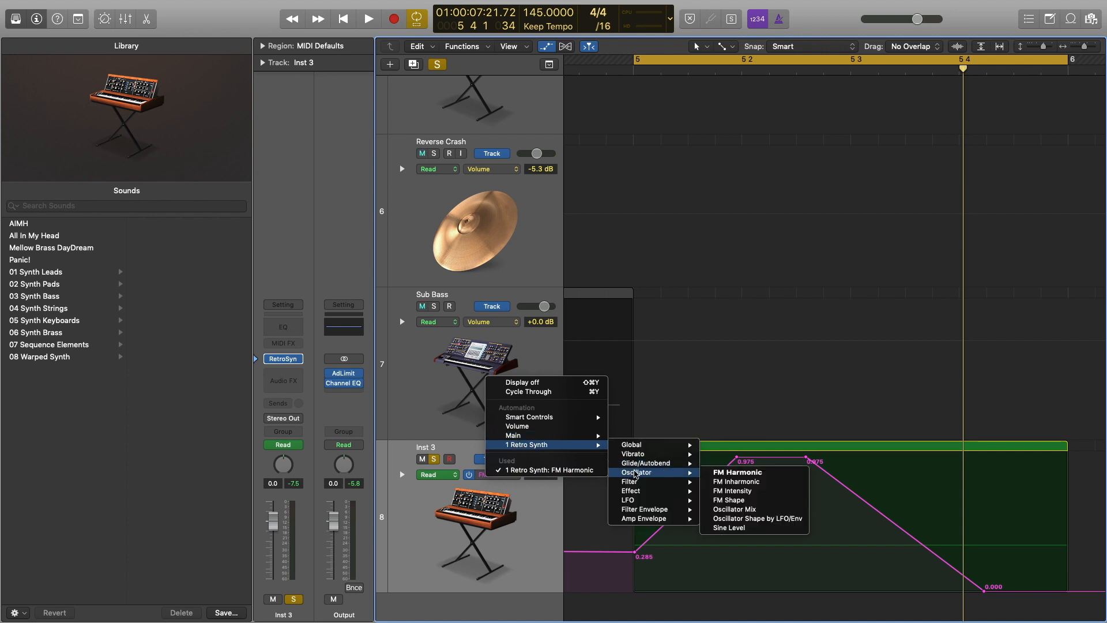
pyautogui.click(737, 482)
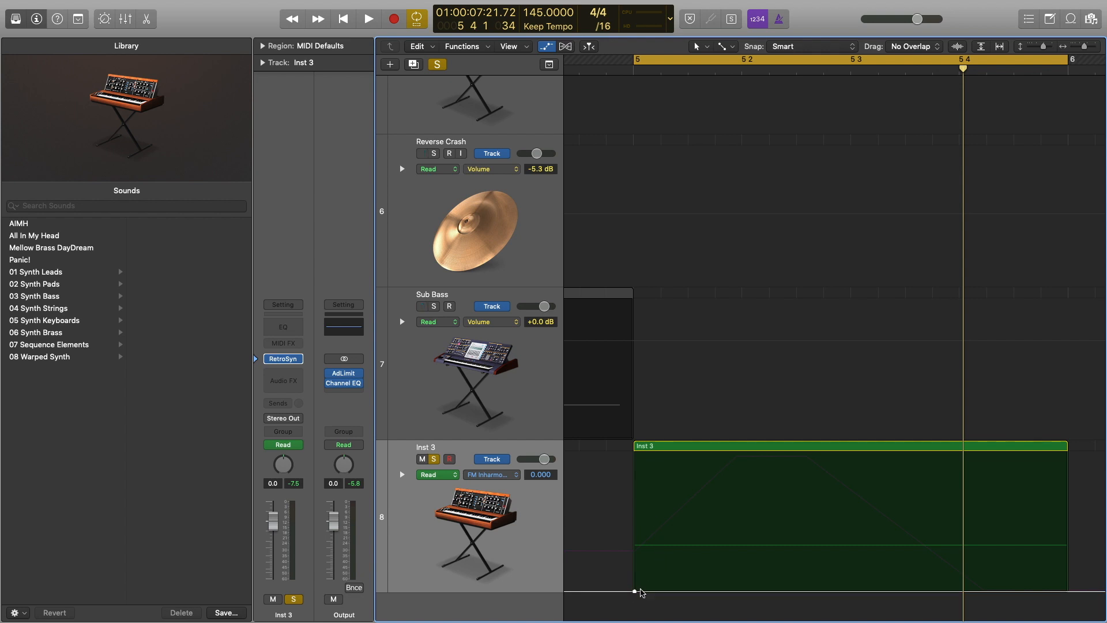
pyautogui.moveTo(711, 590); pyautogui.dragTo(711, 456)
pyautogui.press('space')
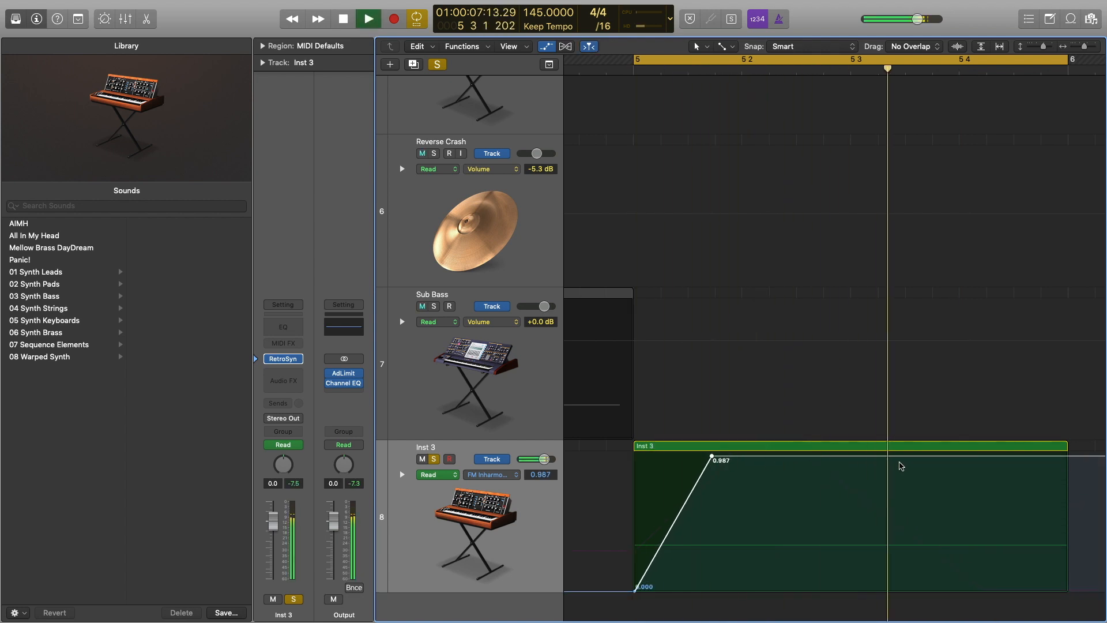
pyautogui.press('space')
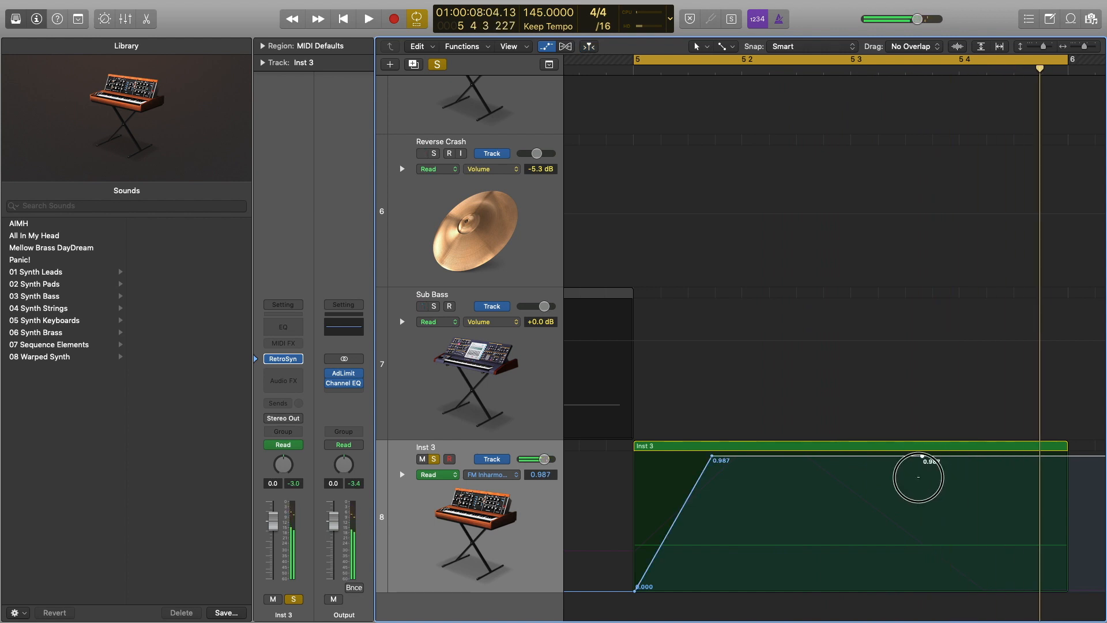
pyautogui.moveTo(922, 457); pyautogui.dragTo(929, 583)
pyautogui.press('space')
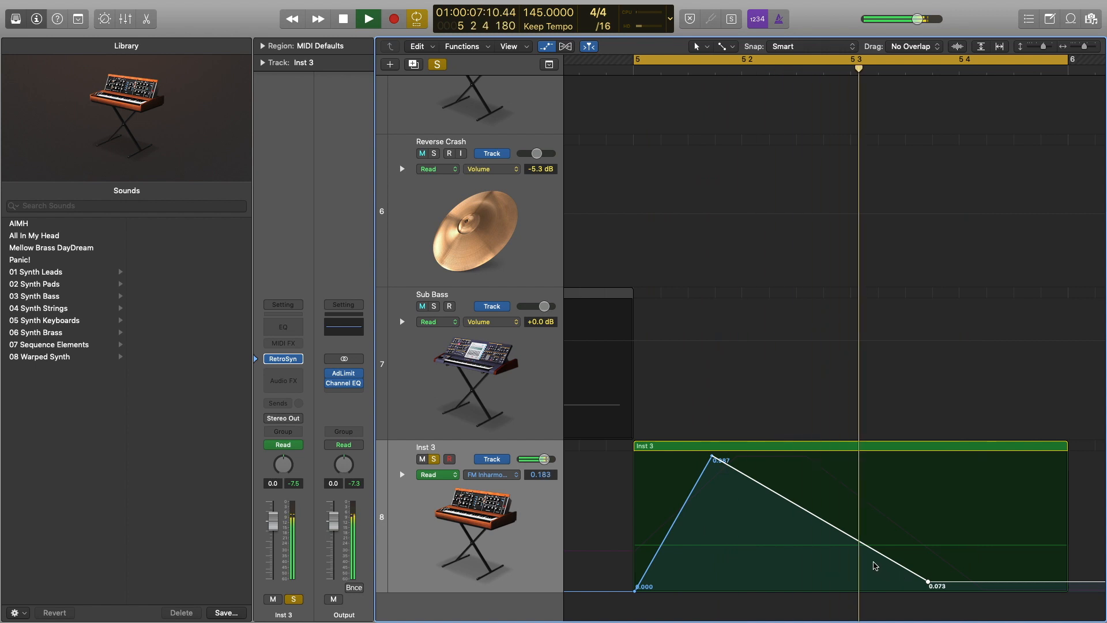
pyautogui.press('space')
# Step: Move the FM Inharmonic peak to 5 1 1 222 at 0.995, raise the last point to 0.979 near 5 3 2, and play it
pyautogui.moveTo(713, 457); pyautogui.dragTo(658, 455)
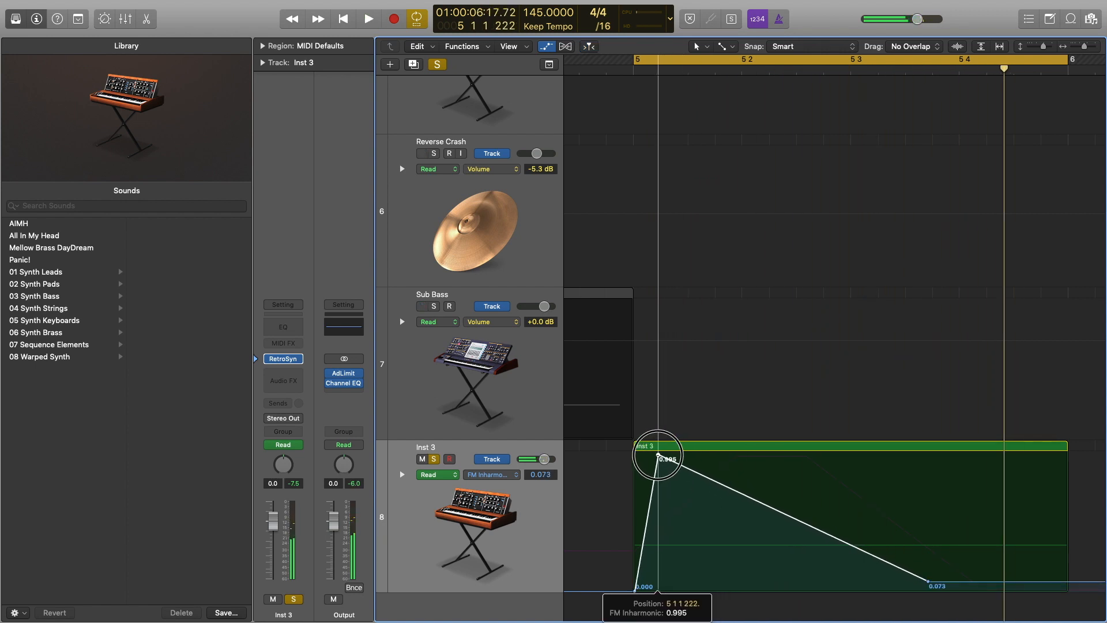
pyautogui.press('space')
pyautogui.moveTo(927, 580); pyautogui.dragTo(898, 456)
pyautogui.press('space')
pyautogui.press('space')
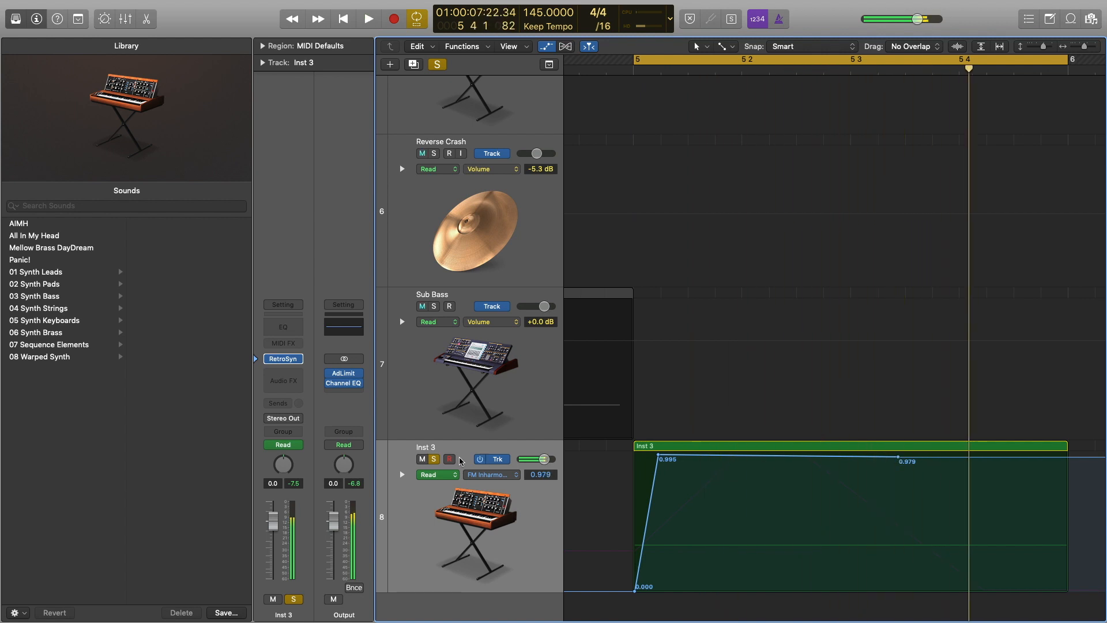
# Step: Automate FM Intensity on Inst 3 from 0.222 at bar 5 up to 0.665 at about 5 1 3 and play it
pyautogui.click(495, 481)
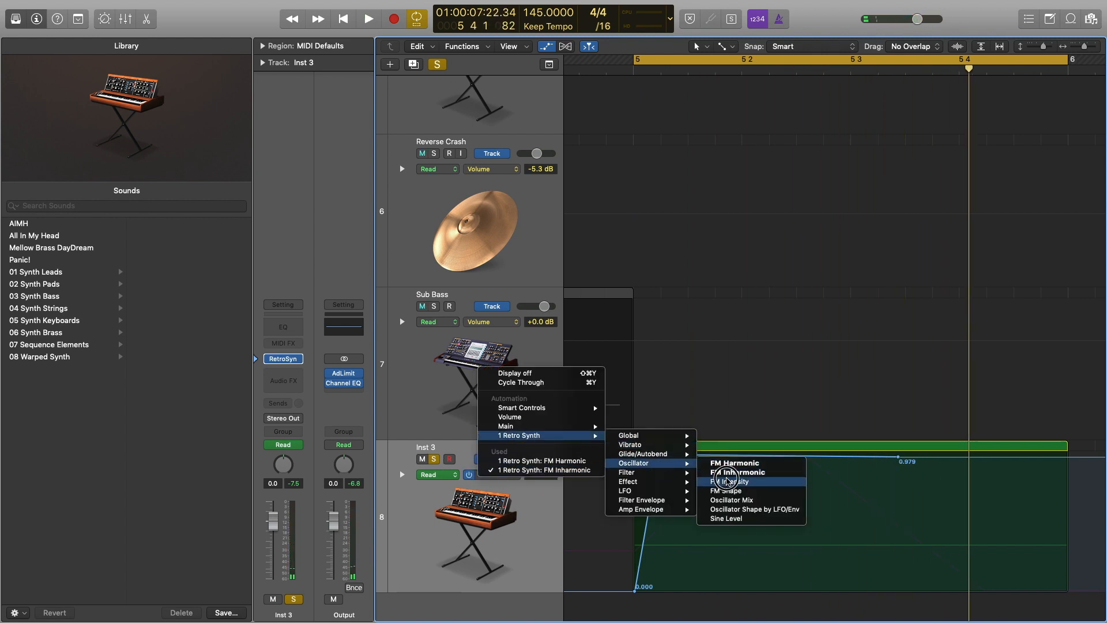
pyautogui.click(701, 483)
pyautogui.click(644, 548)
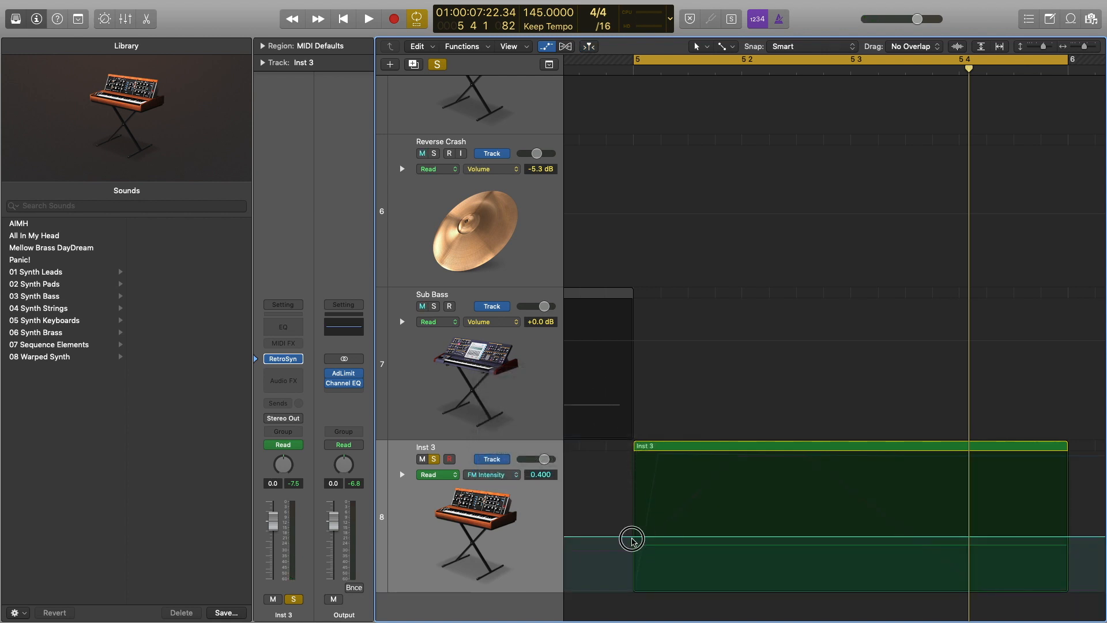
pyautogui.moveTo(633, 540); pyautogui.dragTo(693, 500)
pyautogui.press('space')
pyautogui.press('space')
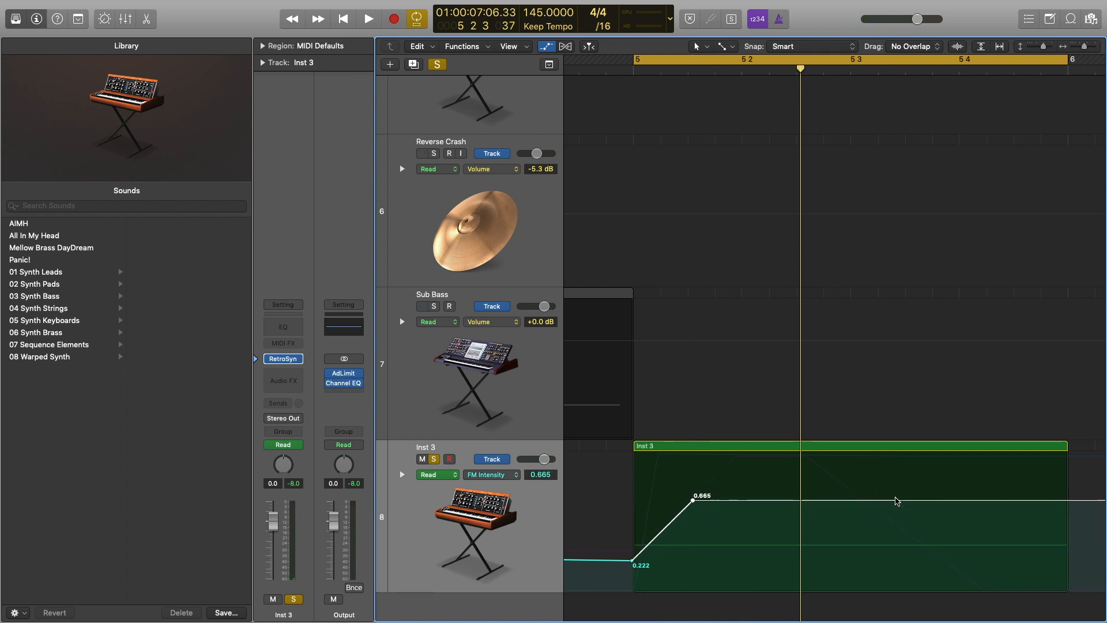
# Step: Hold FM Intensity at about 0.661 until 5 3 2, drop it to 0.145 at about 5 4, and audition the loop repeatedly
pyautogui.moveTo(895, 500)
pyautogui.mouseDown()
pyautogui.moveTo(902, 539)
pyautogui.moveTo(900, 501)
pyautogui.mouseUp()
pyautogui.moveTo(966, 518); pyautogui.dragTo(965, 572)
pyautogui.press('space')
pyautogui.press('space')
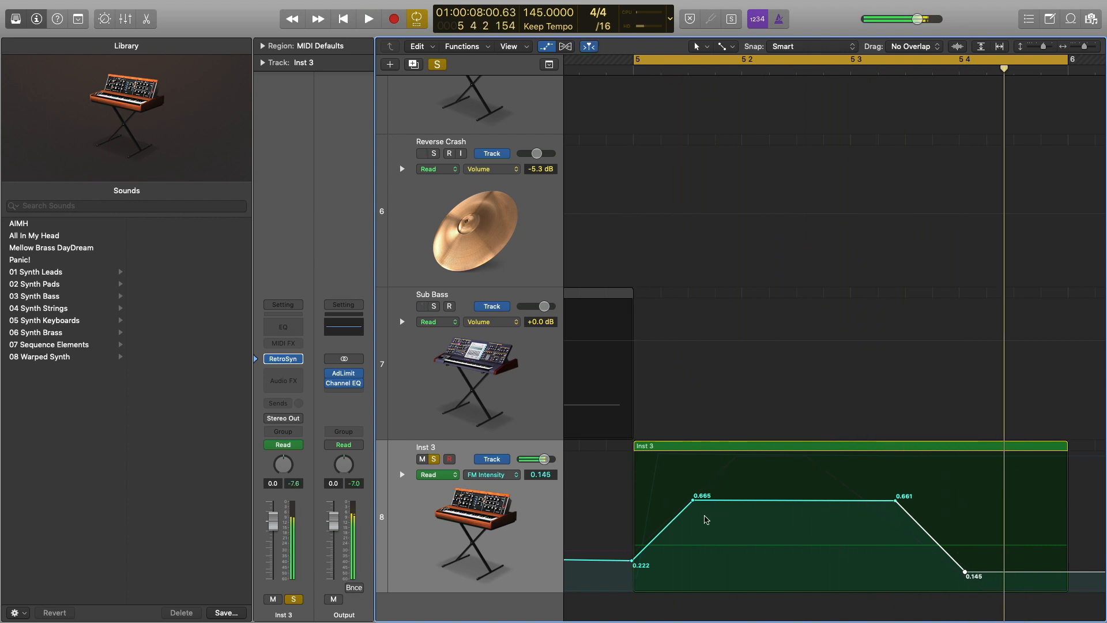
pyautogui.press('space')
pyautogui.press('space')
pyautogui.press('space')
pyautogui.press('space')
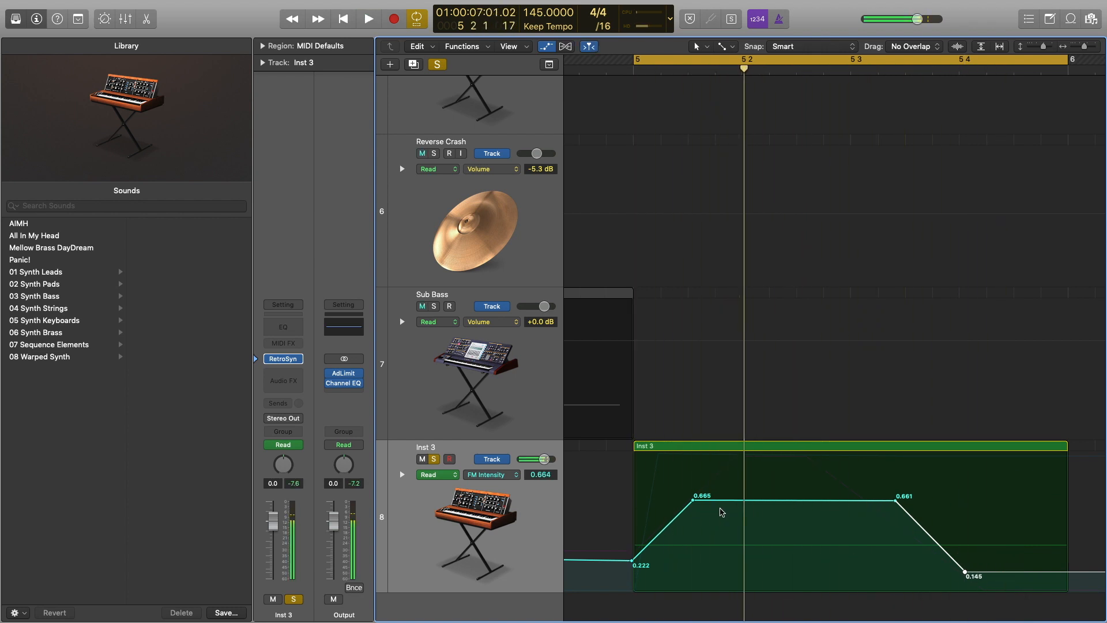
pyautogui.press('space')
pyautogui.press('space')
pyautogui.press('space')
pyautogui.press('space')
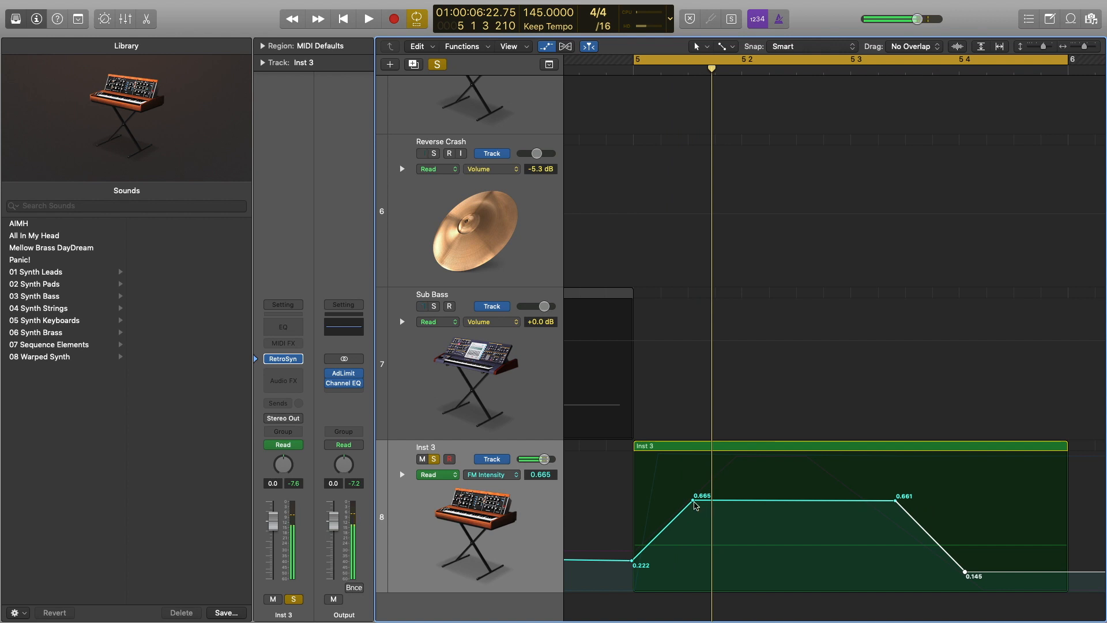
# Step: Lower the first FM Intensity peak point to 0.523 and audition the start of the region several times
pyautogui.moveTo(696, 506); pyautogui.dragTo(698, 522)
pyautogui.press('space')
pyautogui.press('space')
pyautogui.press('space')
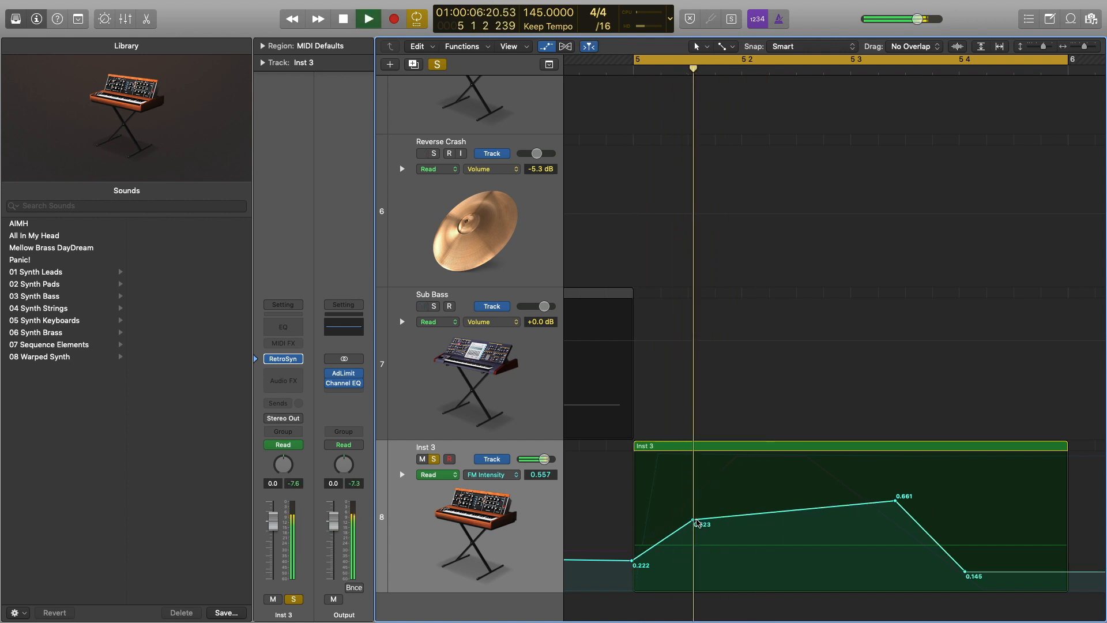
pyautogui.press('space')
pyautogui.press('space')
pyautogui.press('space')
pyautogui.press('space')
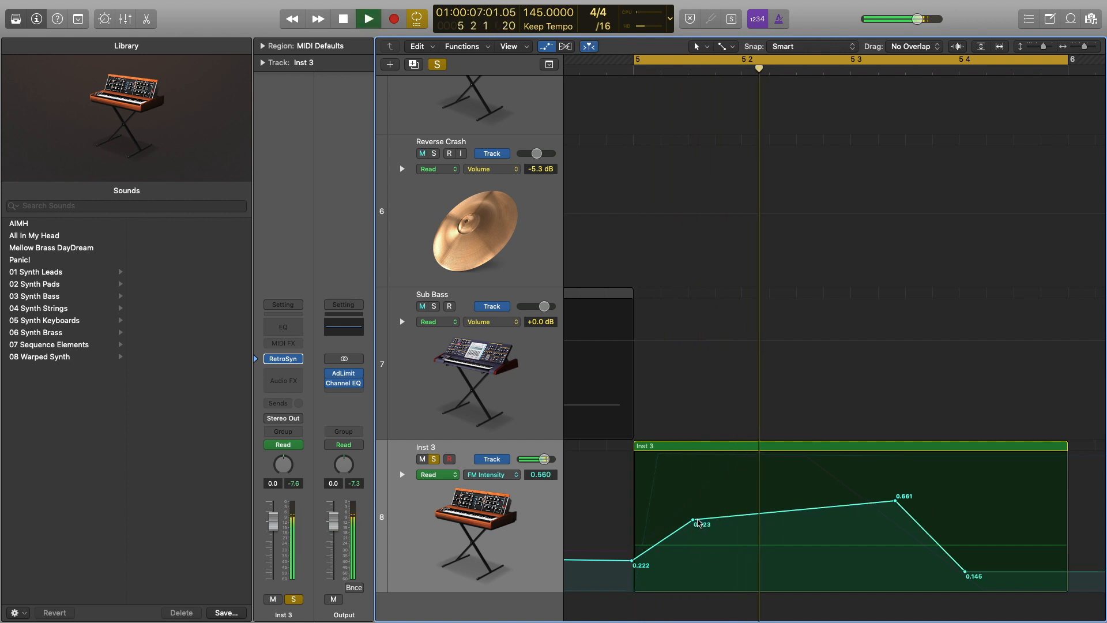
pyautogui.press('space')
# Step: Lower the second FM Intensity peak point at 5 3 2 151 to 0.495 and play the Inst 3 region
pyautogui.moveTo(897, 505); pyautogui.dragTo(898, 523)
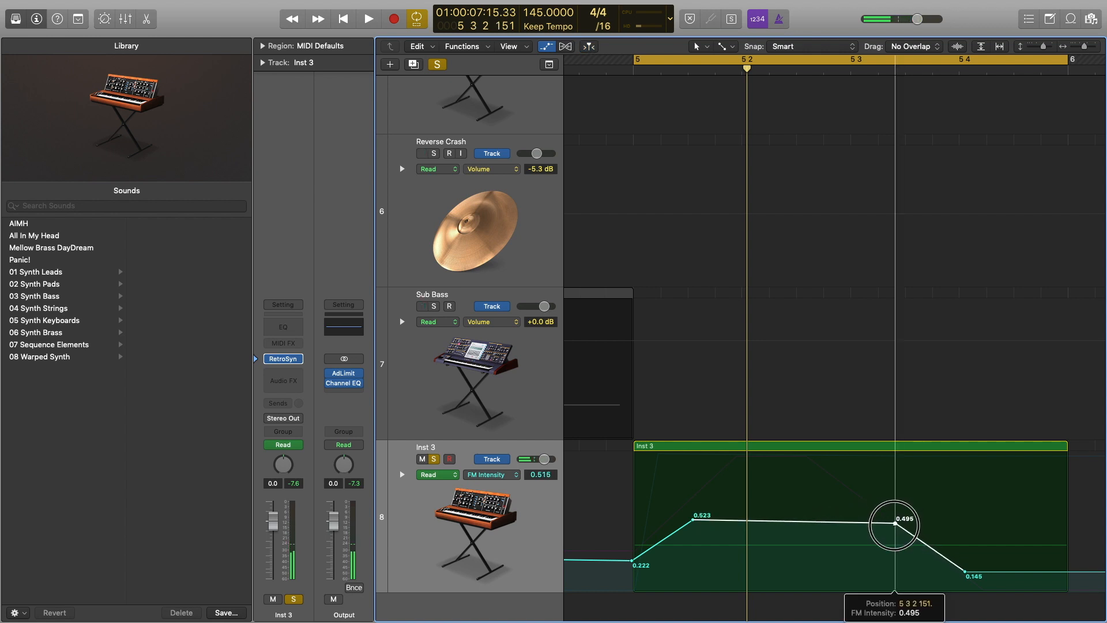
pyautogui.scroll(3, 791, 600)
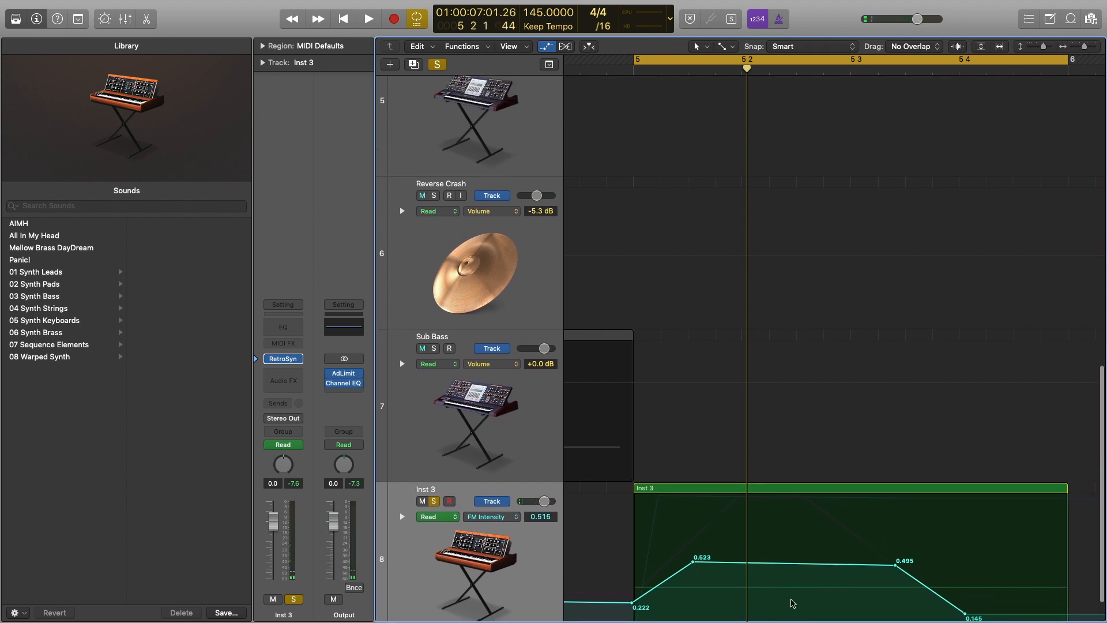
pyautogui.scroll(-3, 767, 564)
pyautogui.scroll(-3, 771, 552)
pyautogui.press('super+Right')
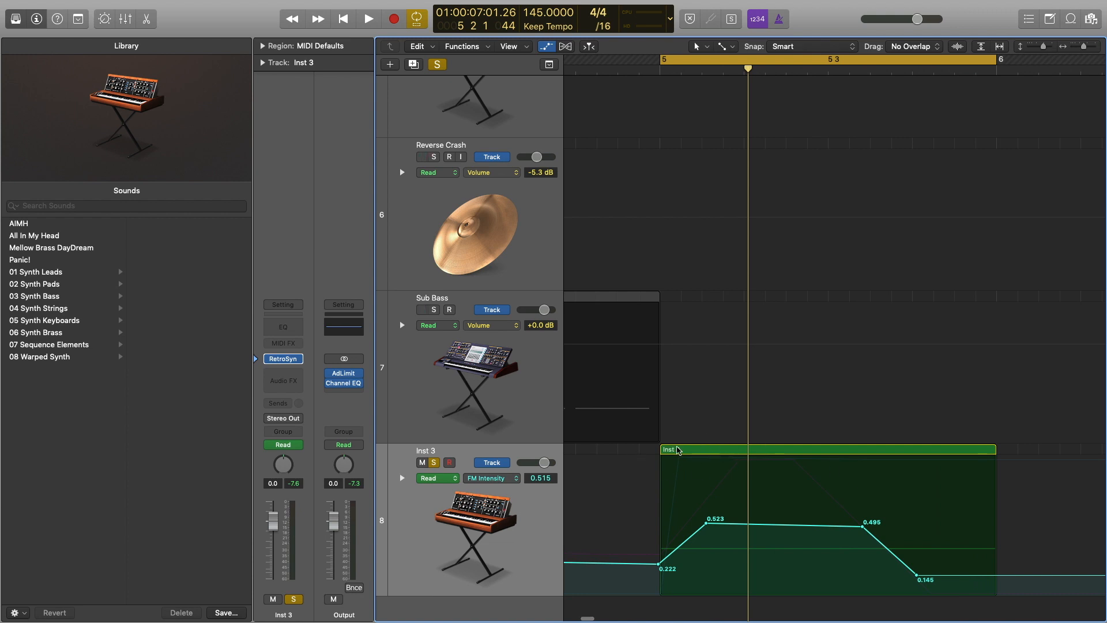
pyautogui.press('space')
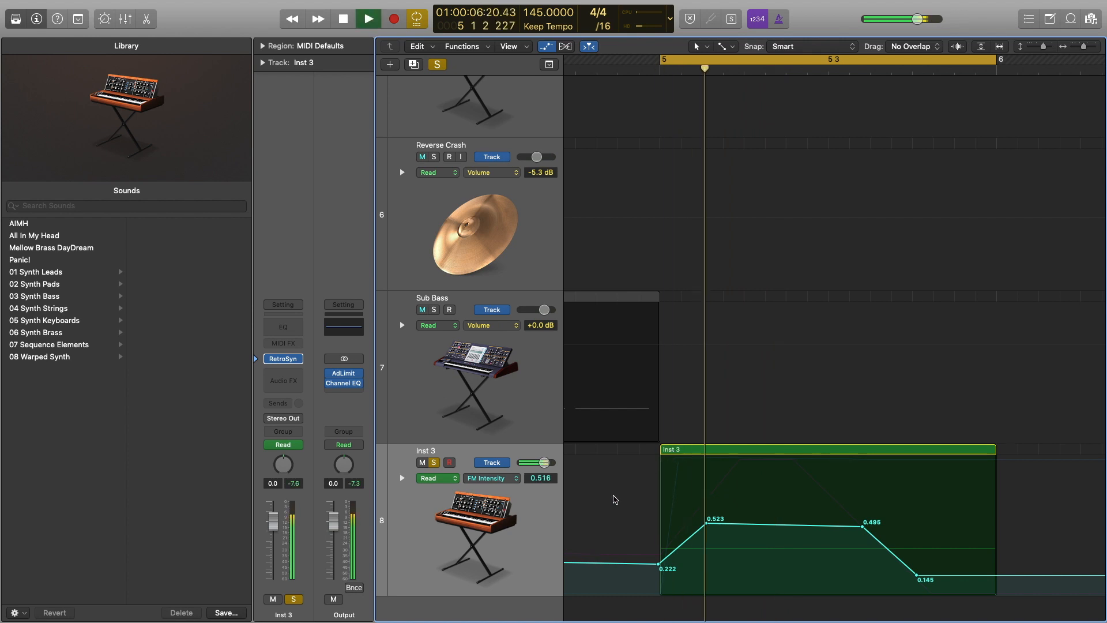
# Step: Show the Retro Synth FM Shape automation on Inst 3 and raise its whole line to 0.813 while comparing playback
pyautogui.click(501, 477)
pyautogui.moveTo(541, 452)
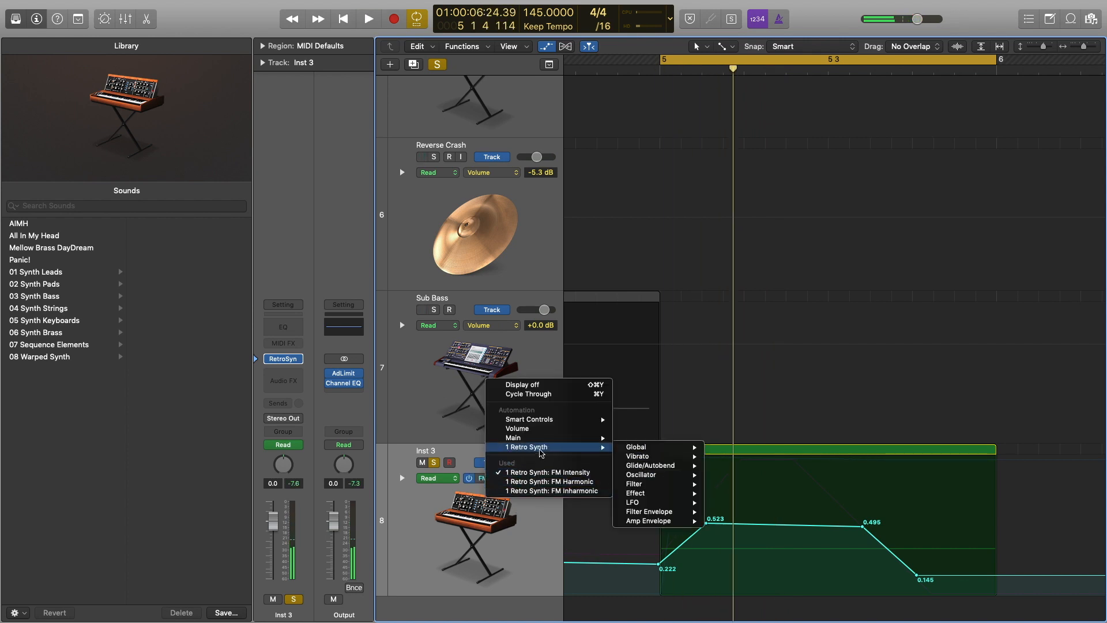
pyautogui.moveTo(649, 478)
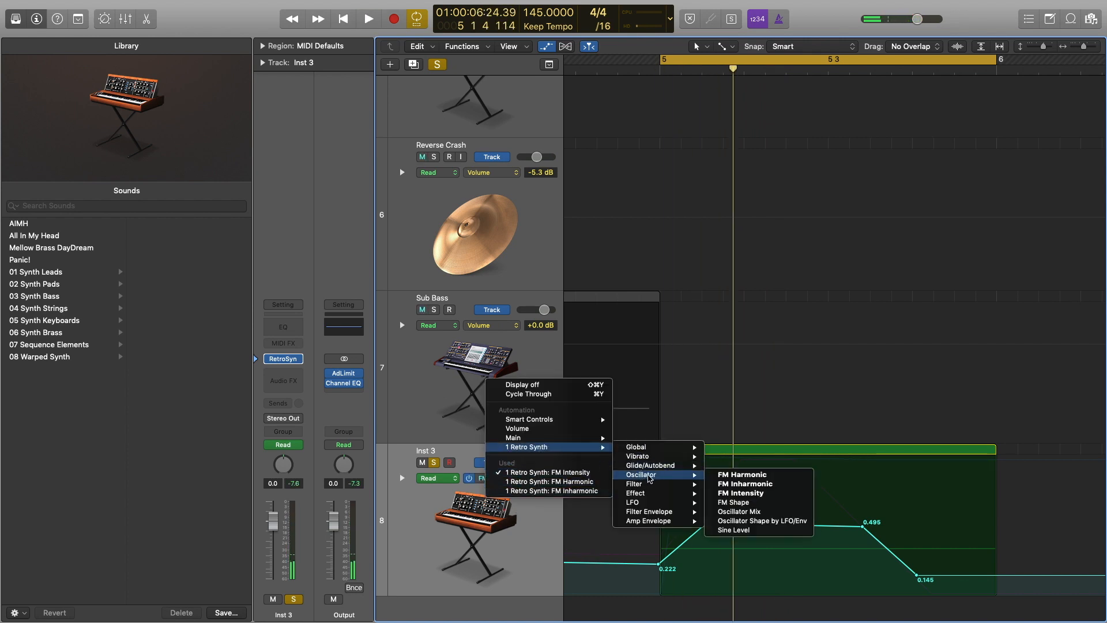
pyautogui.click(733, 503)
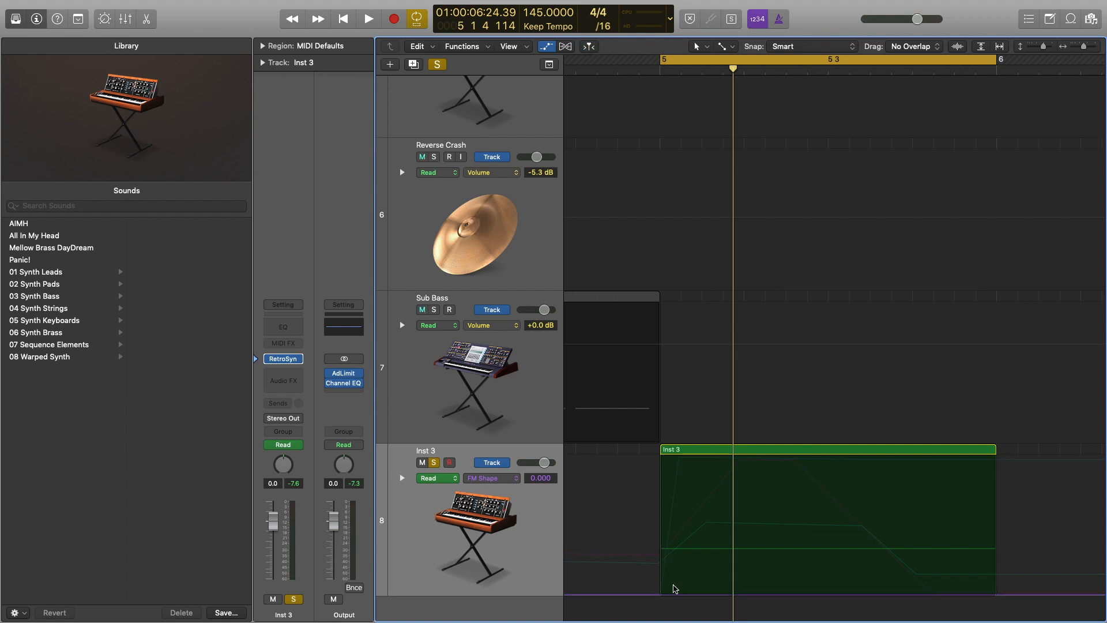
pyautogui.press('space')
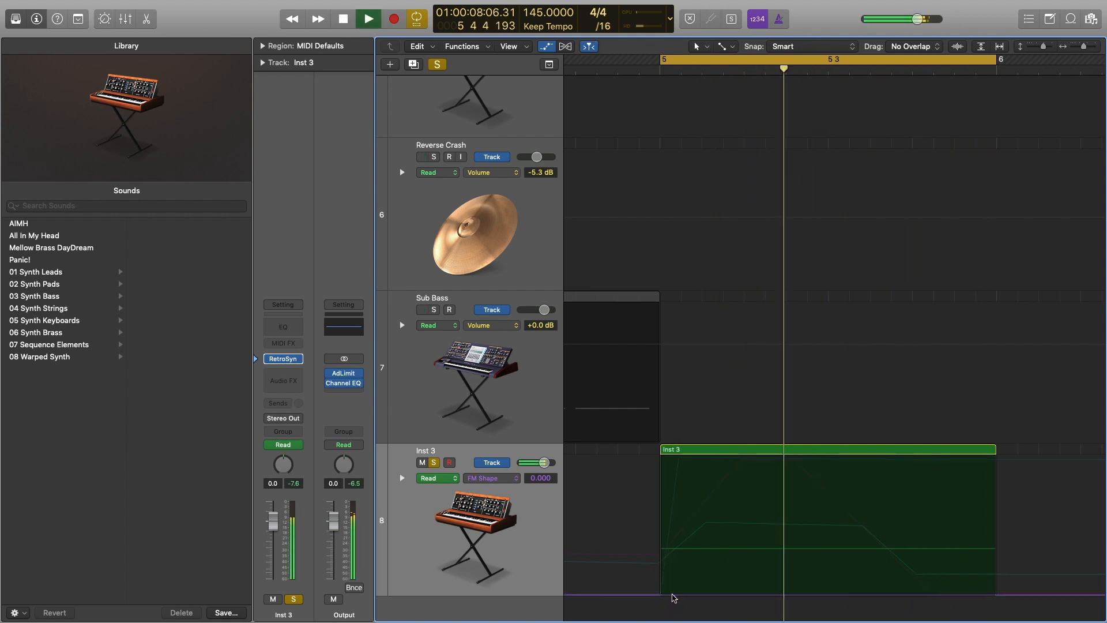
pyautogui.moveTo(673, 597); pyautogui.dragTo(666, 482)
pyautogui.press('space')
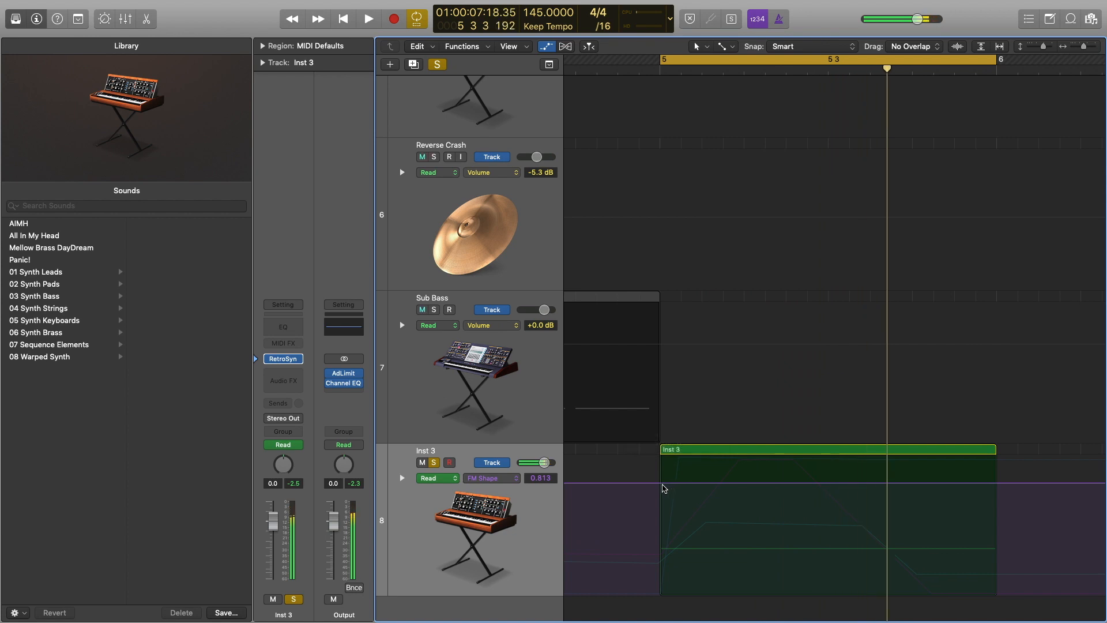
# Step: Shape FM Shape to dip to 0.289 shortly after 5 2 and rise to 0.899 at about 5 3 3, and play it
pyautogui.moveTo(773, 484); pyautogui.dragTo(774, 557)
pyautogui.moveTo(895, 563); pyautogui.dragTo(873, 472)
pyautogui.press('space')
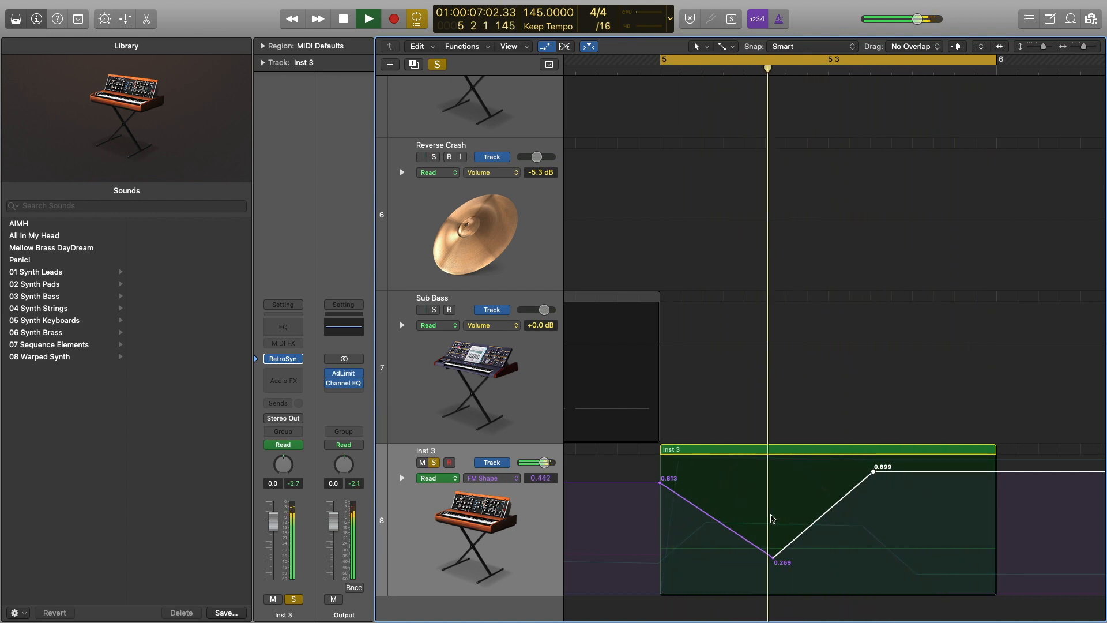
# Step: Return to the FM Harmonic curve, move its first 0.975 peak point earlier to about 5 1 2, and play it
pyautogui.click(505, 480)
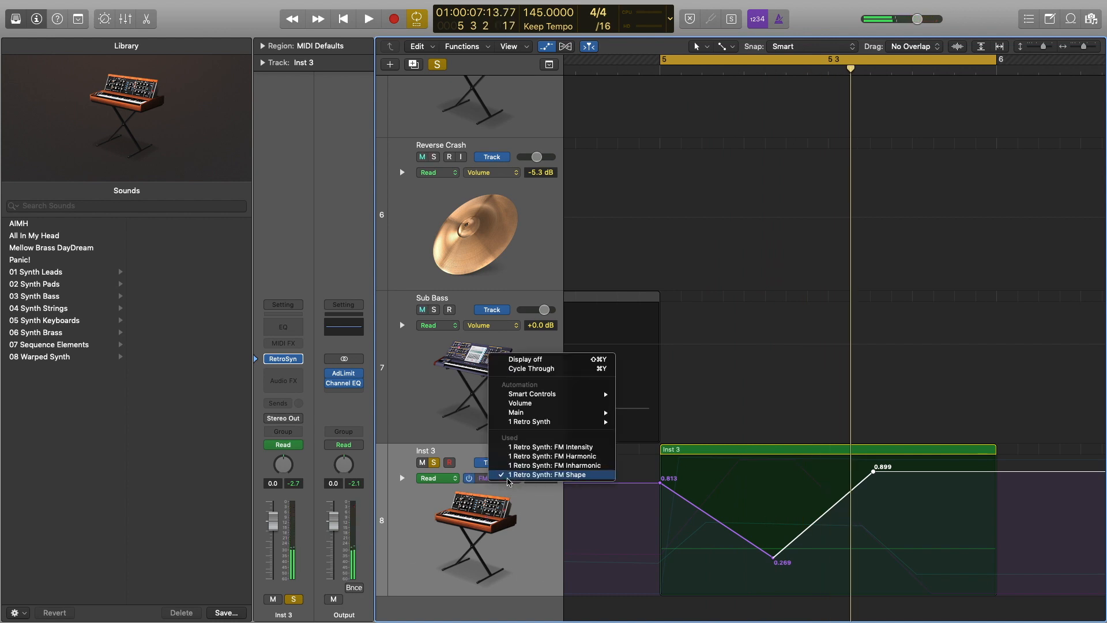
pyautogui.click(540, 451)
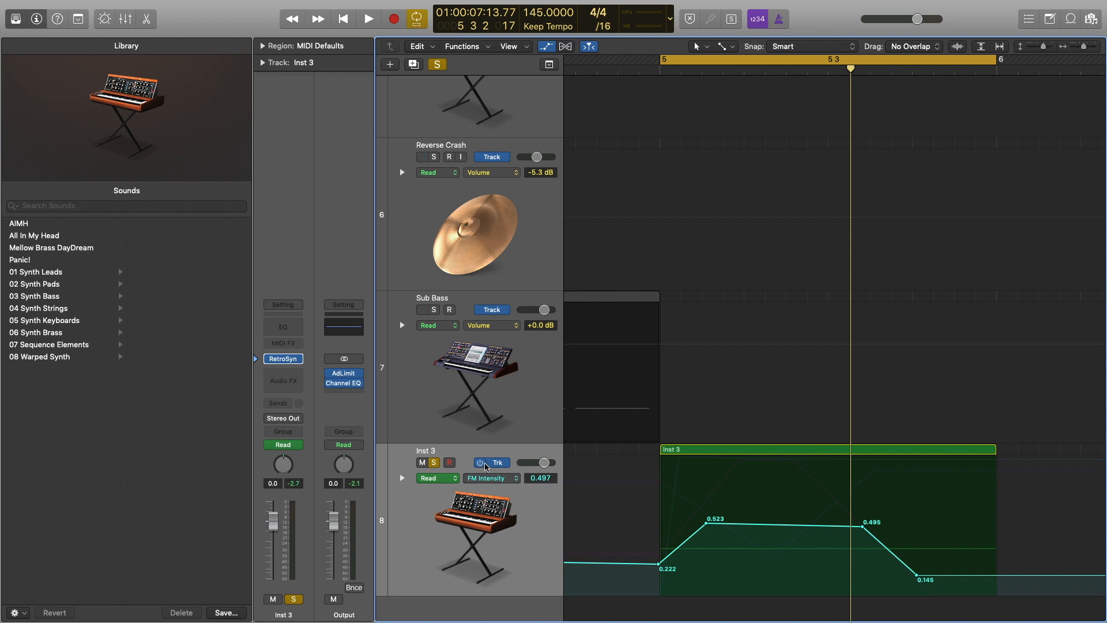
pyautogui.click(505, 478)
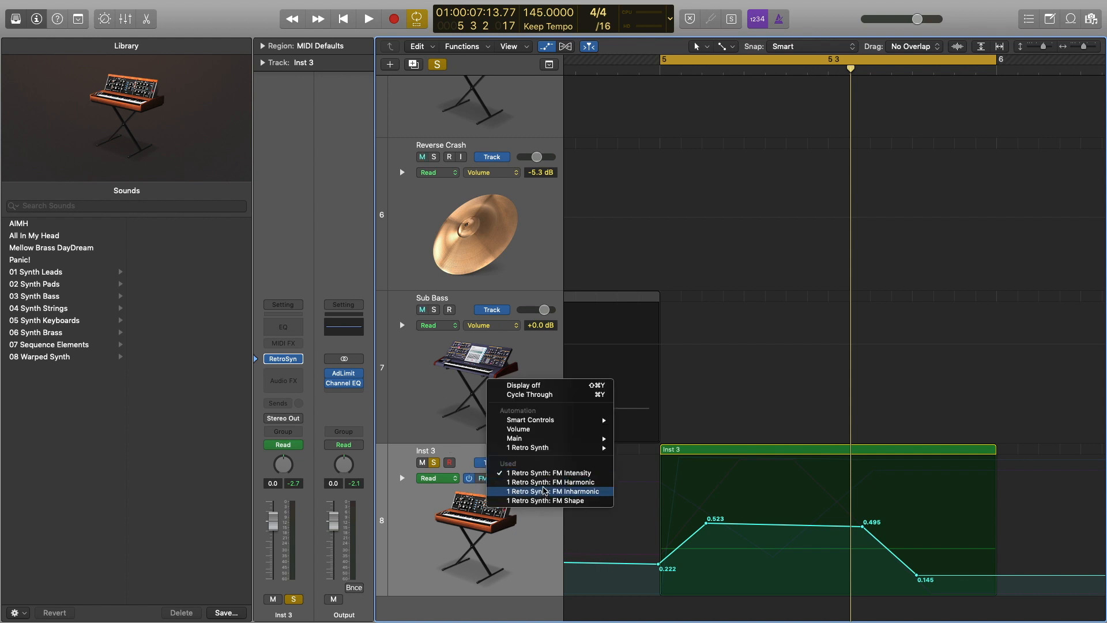
pyautogui.click(547, 483)
pyautogui.moveTo(737, 466); pyautogui.dragTo(701, 465)
pyautogui.press('space')
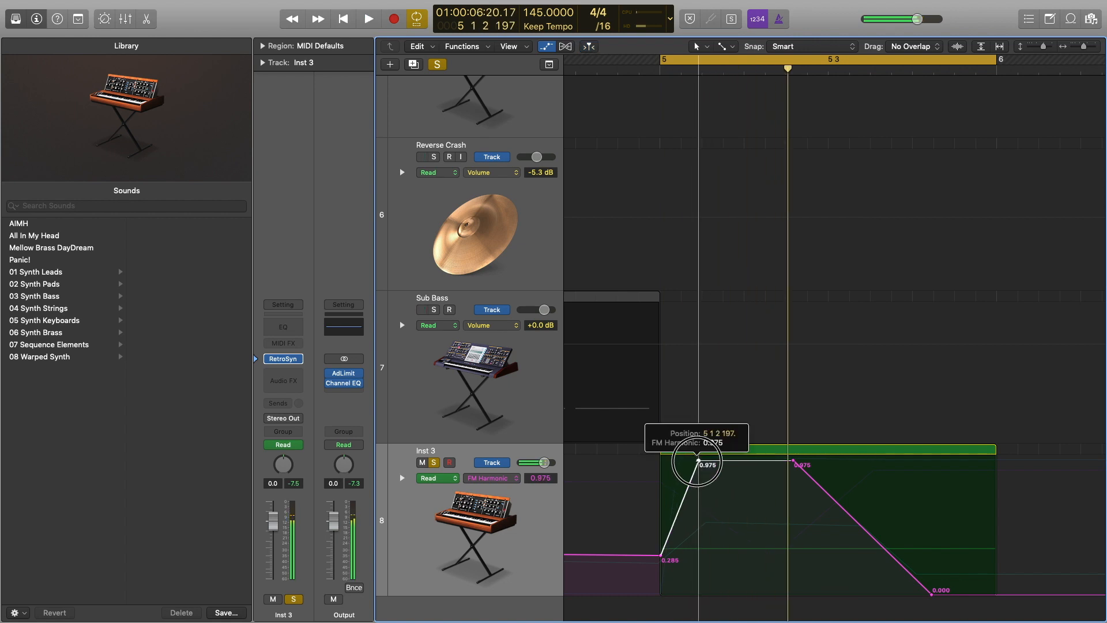
pyautogui.press('space')
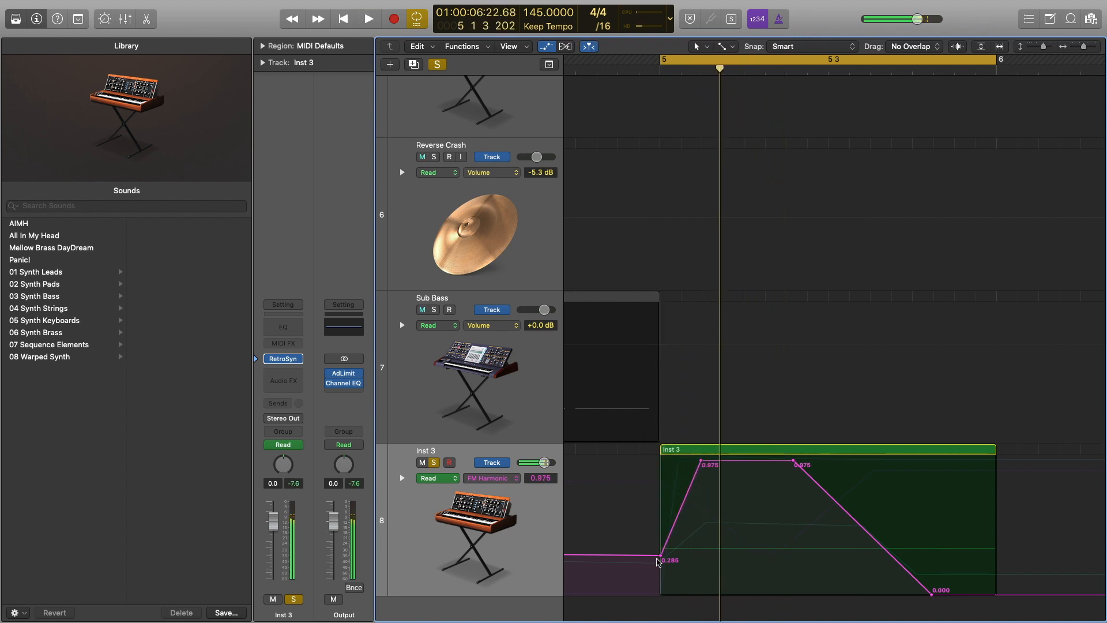
# Step: Lower the FM Harmonic starting point at bar 5 to 0.017 and play the loop
pyautogui.moveTo(661, 557); pyautogui.dragTo(661, 593)
pyautogui.press('space')
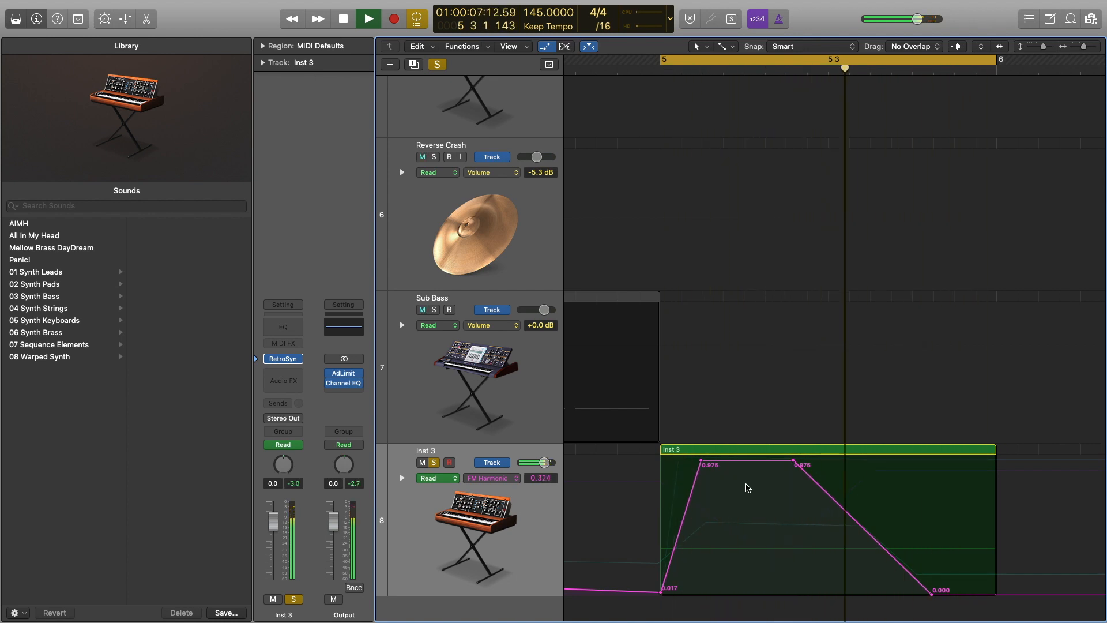
pyautogui.press('space')
# Step: Lower the two FM Harmonic peak points to 0.817 and 0.805 and listen to the change
pyautogui.moveTo(701, 460); pyautogui.dragTo(702, 482)
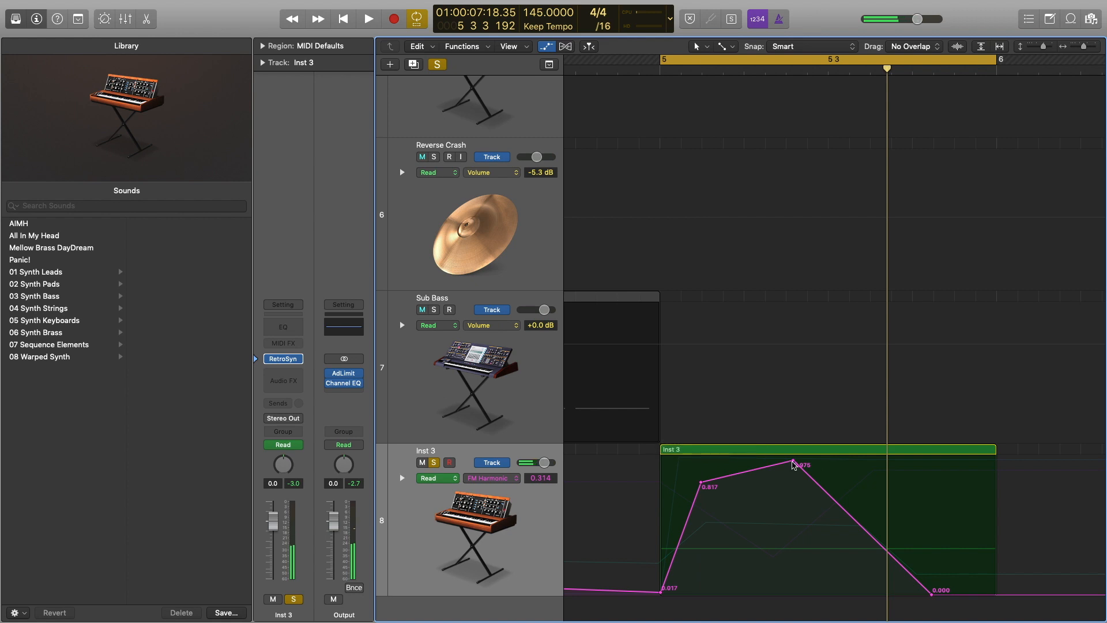
pyautogui.moveTo(794, 461); pyautogui.dragTo(794, 483)
pyautogui.press('space')
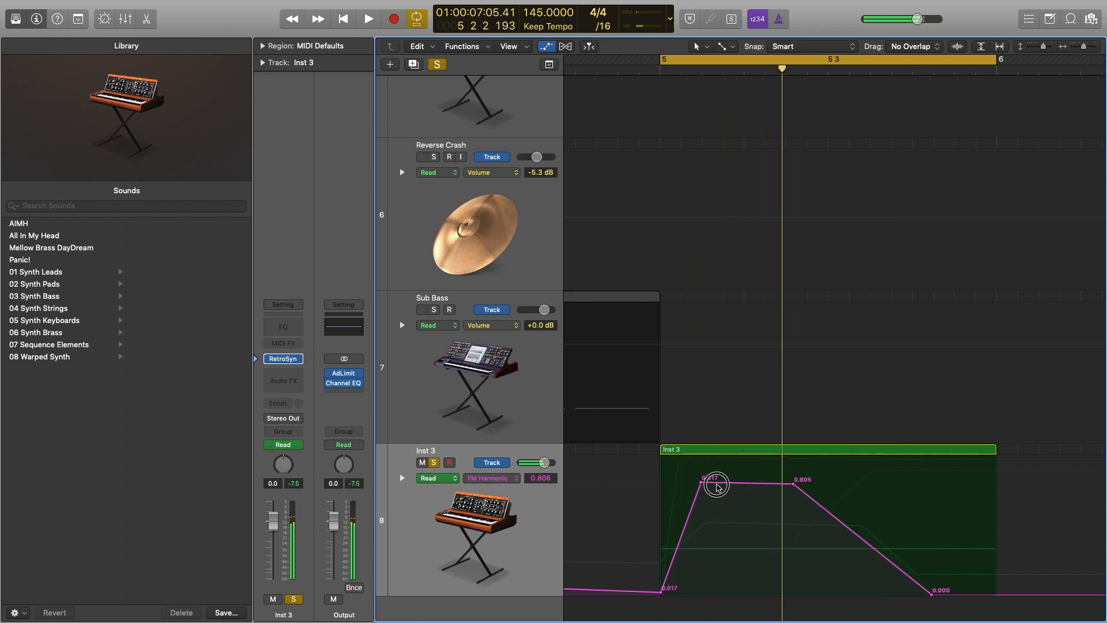
# Step: Raise the plateau between the two FM Harmonic peak points to 1.000 and audition the region repeatedly
pyautogui.moveTo(717, 486)
pyautogui.mouseDown()
pyautogui.moveTo(720, 461)
pyautogui.moveTo(720, 470)
pyautogui.mouseUp()
pyautogui.press('space')
pyautogui.press('space')
pyautogui.press('space')
pyautogui.press('space')
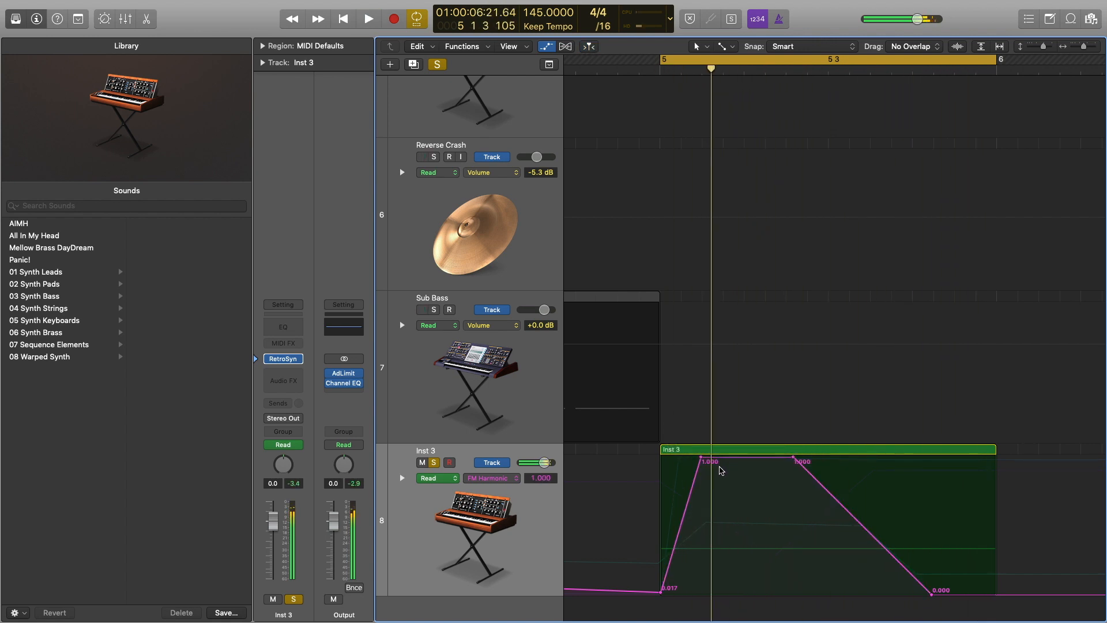
# Step: Stop playback and examine the Retro Synth parameter categories available for automation on the Inst 3 track
pyautogui.press('space')
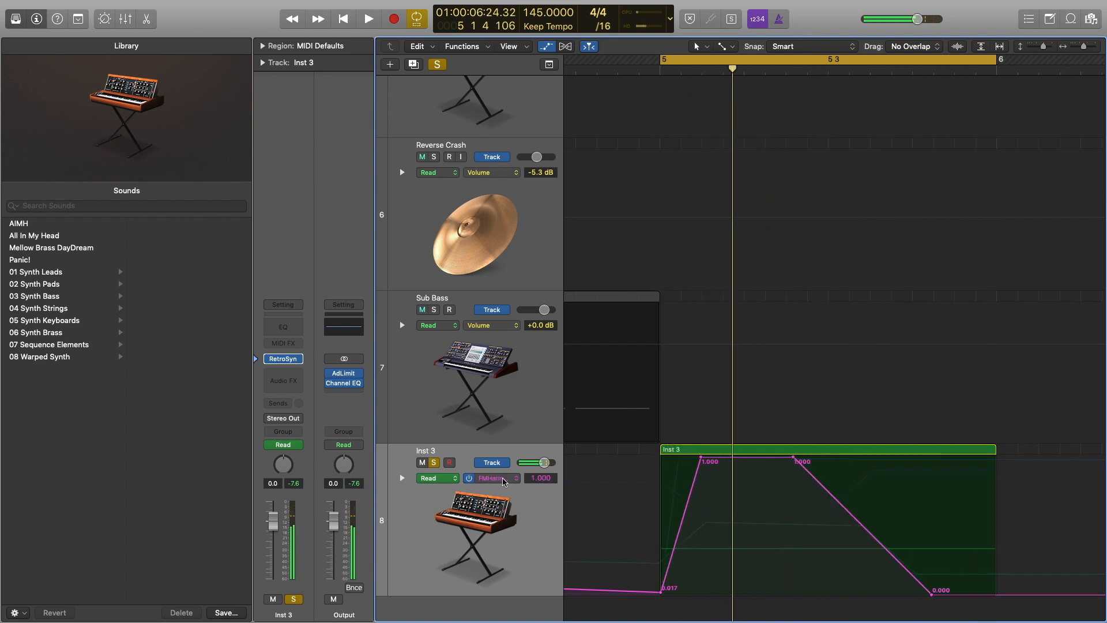
pyautogui.click(504, 480)
pyautogui.moveTo(535, 444)
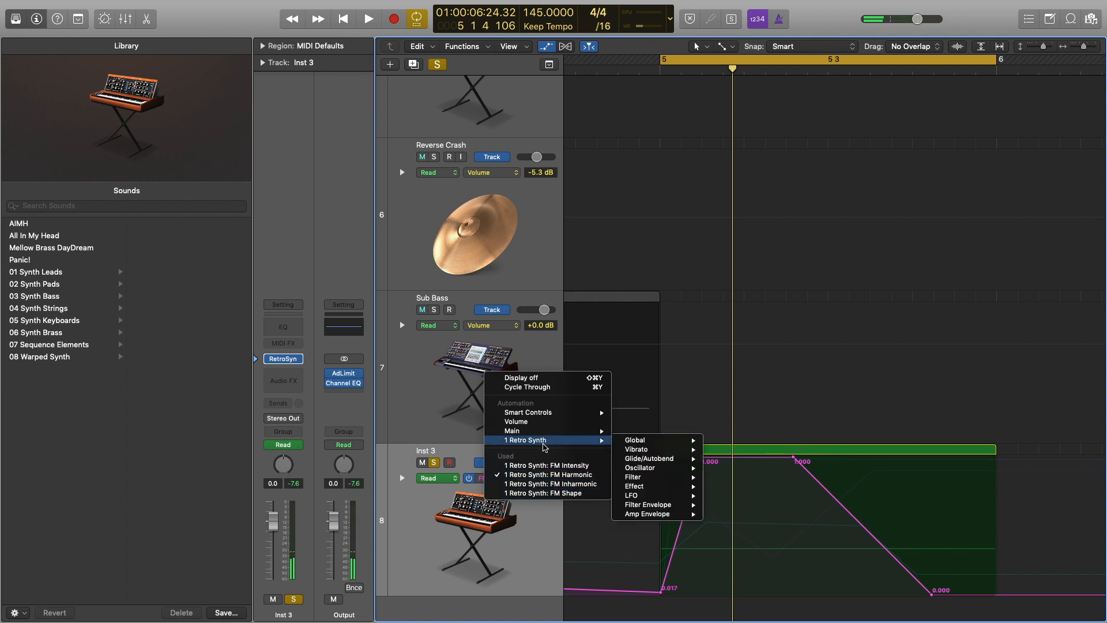
pyautogui.moveTo(690, 478)
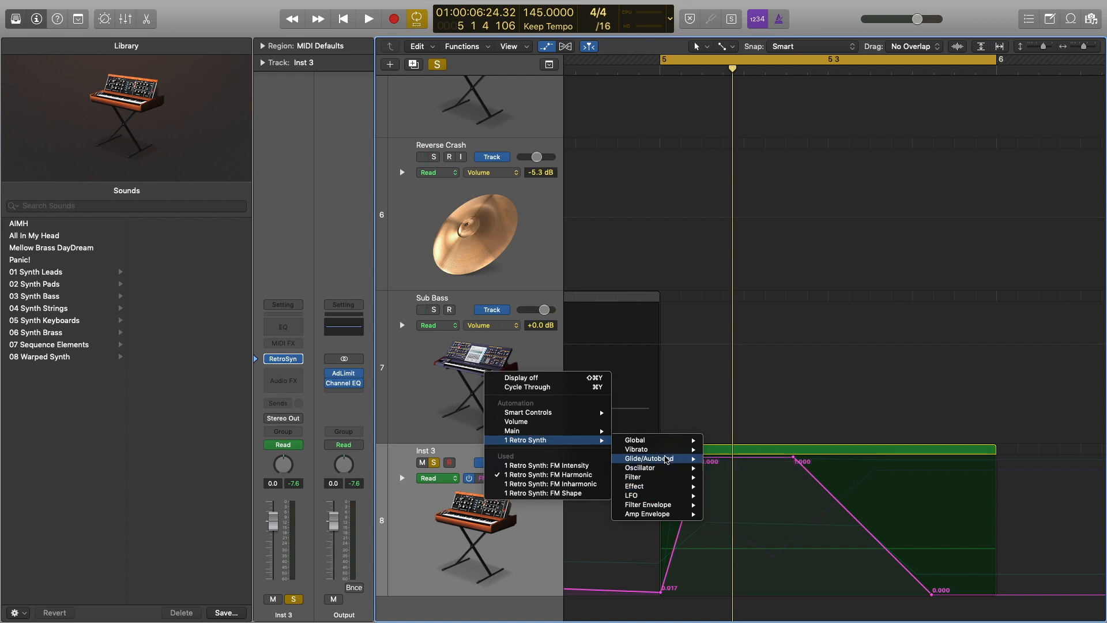
pyautogui.moveTo(665, 453)
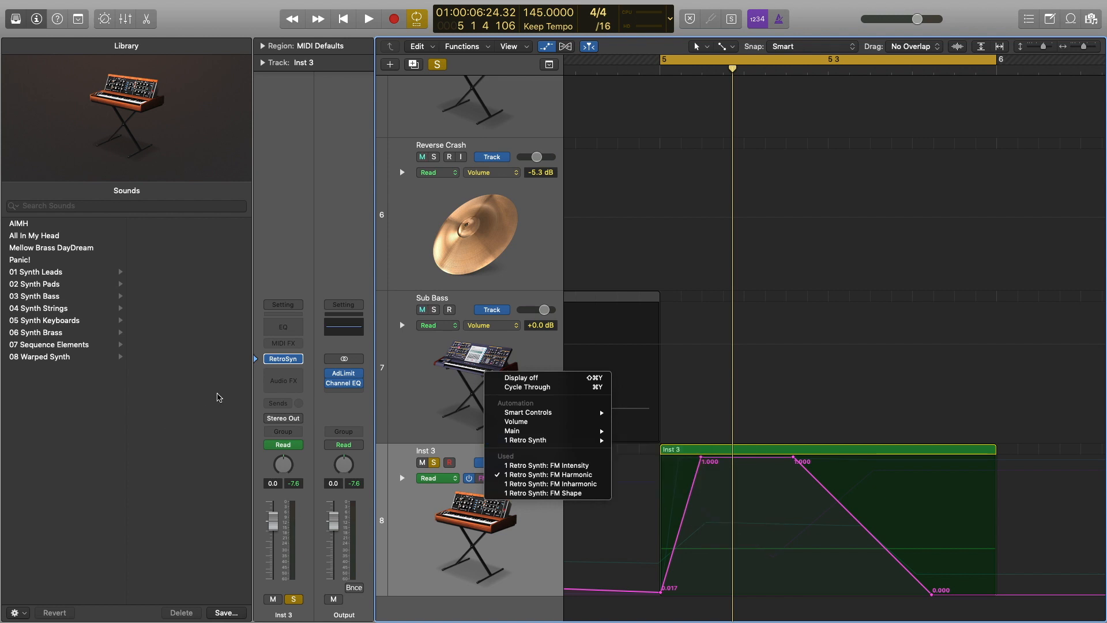
# Step: Open the Retro Synth on Inst 3, play the loop to watch the automated FM sliders, and shrink the plug-in window to 92%
pyautogui.click(281, 366)
pyautogui.click(283, 359)
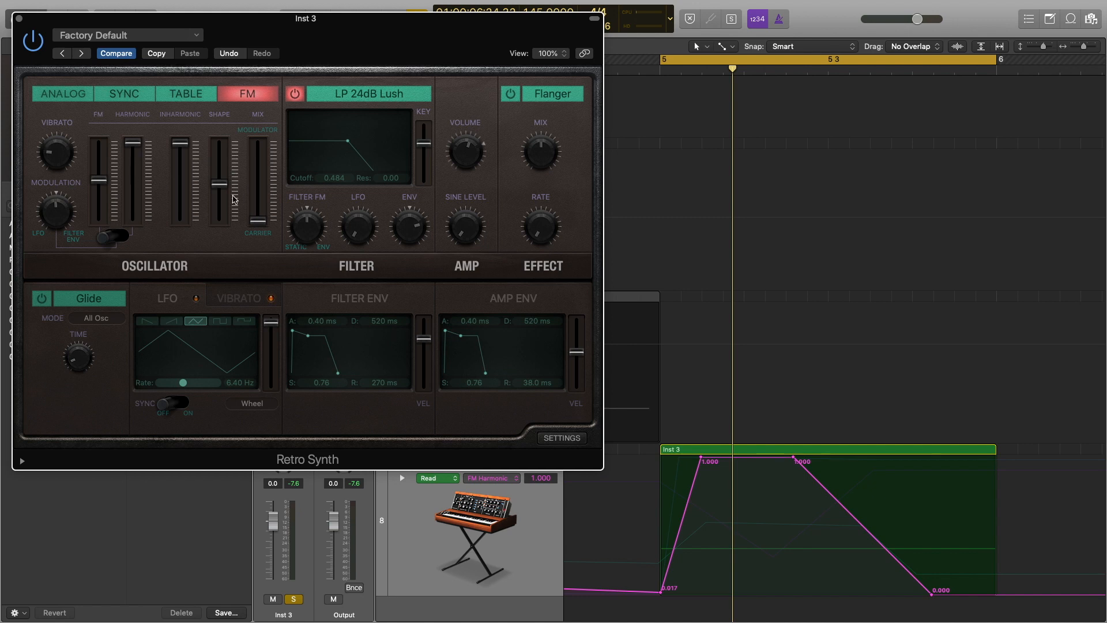
pyautogui.press('space')
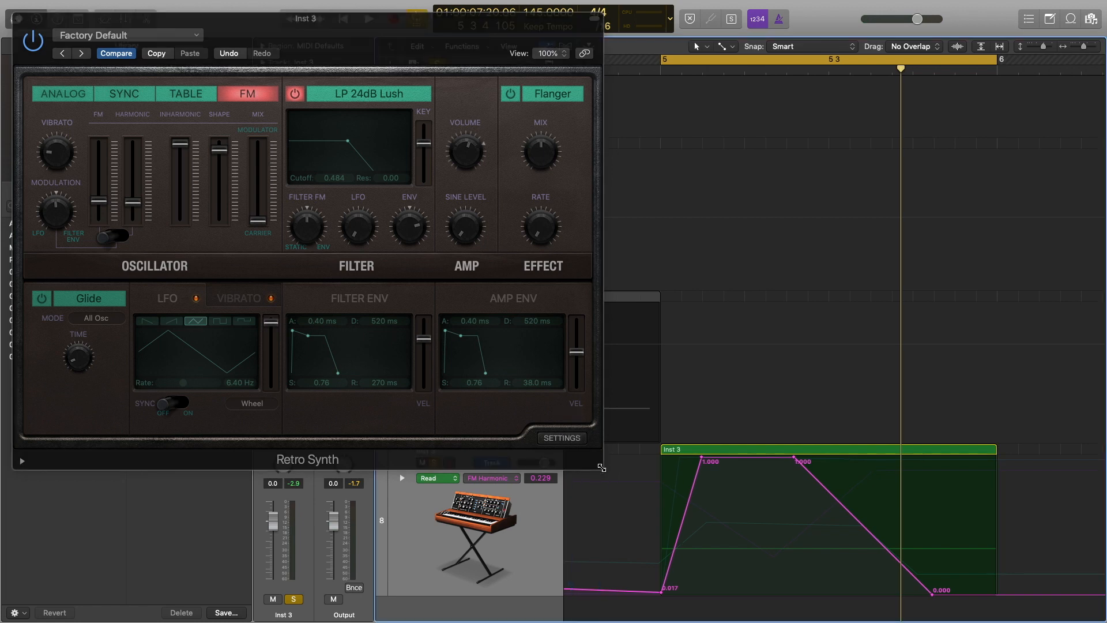
pyautogui.moveTo(570, 436); pyautogui.dragTo(558, 433)
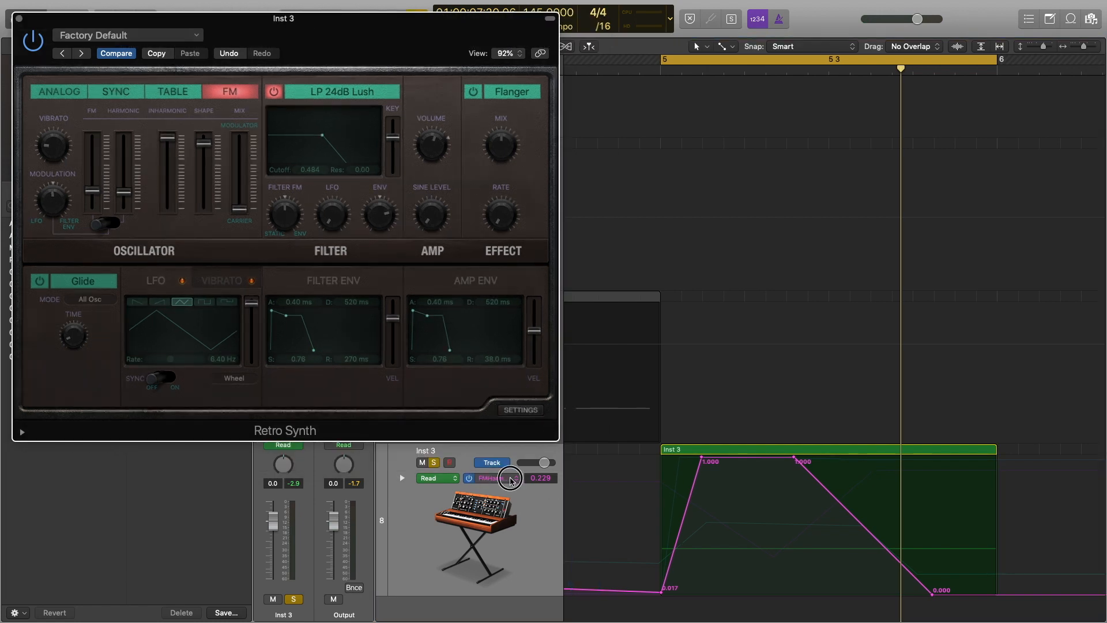
# Step: Switch Inst 3's automation to Touch, move the Retro Synth oscillator Mix slider to 0.48, and return the automation mode to Read
pyautogui.click(510, 480)
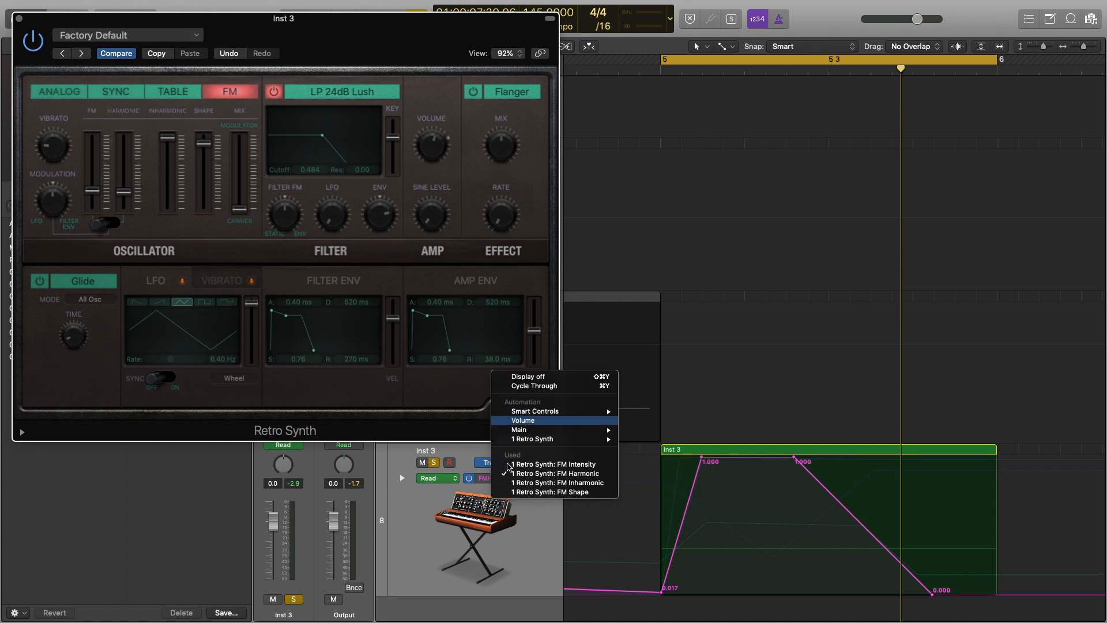
pyautogui.click(441, 479)
pyautogui.click(441, 478)
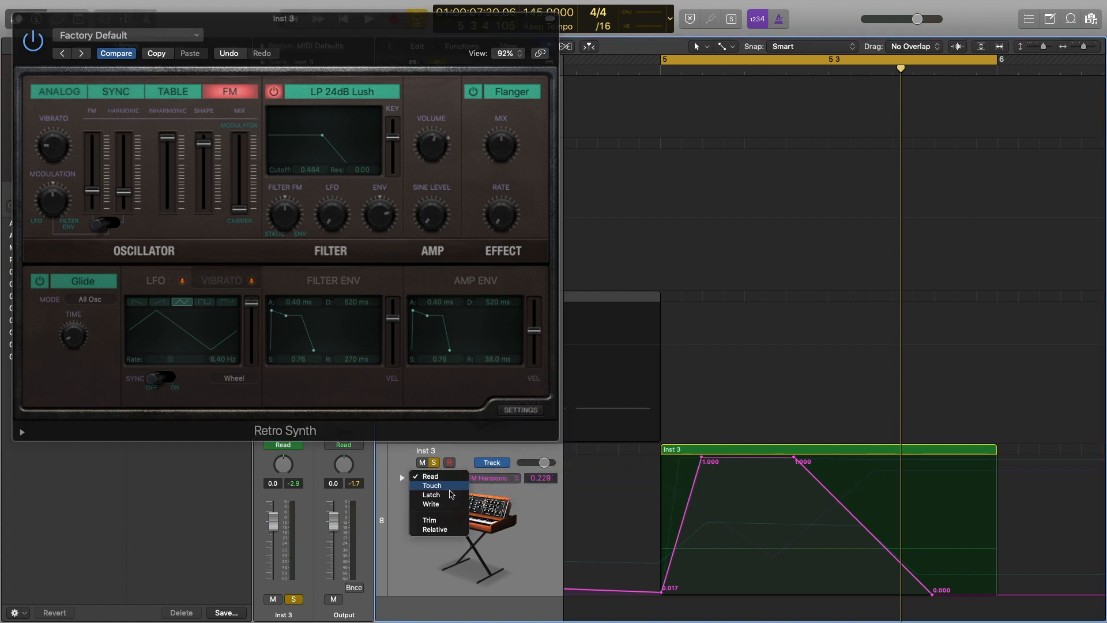
pyautogui.click(451, 489)
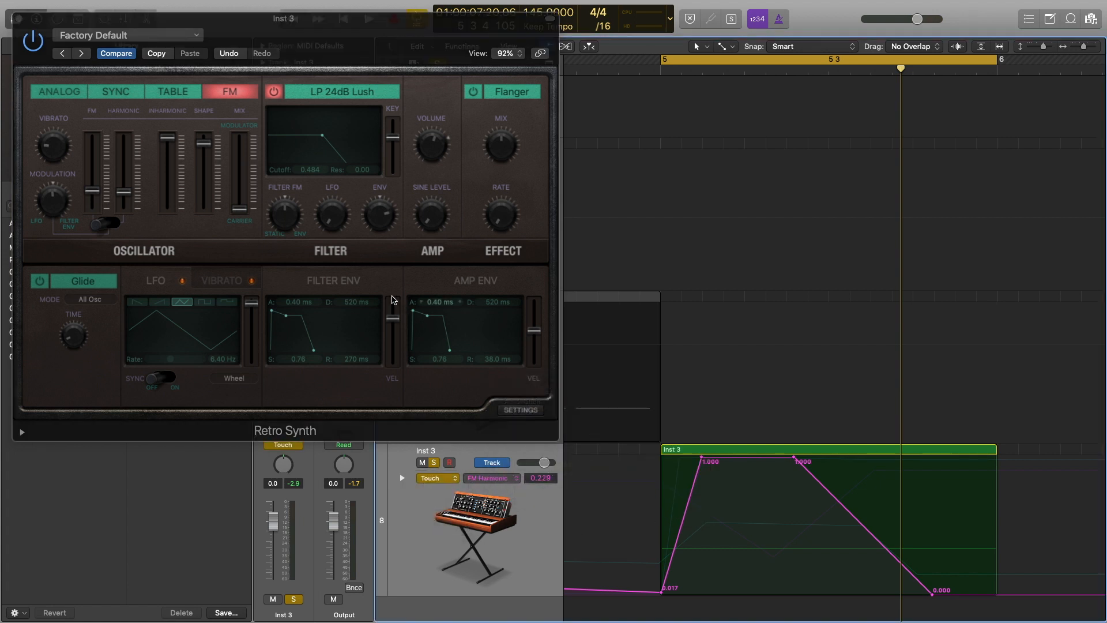
pyautogui.moveTo(239, 211); pyautogui.dragTo(240, 174)
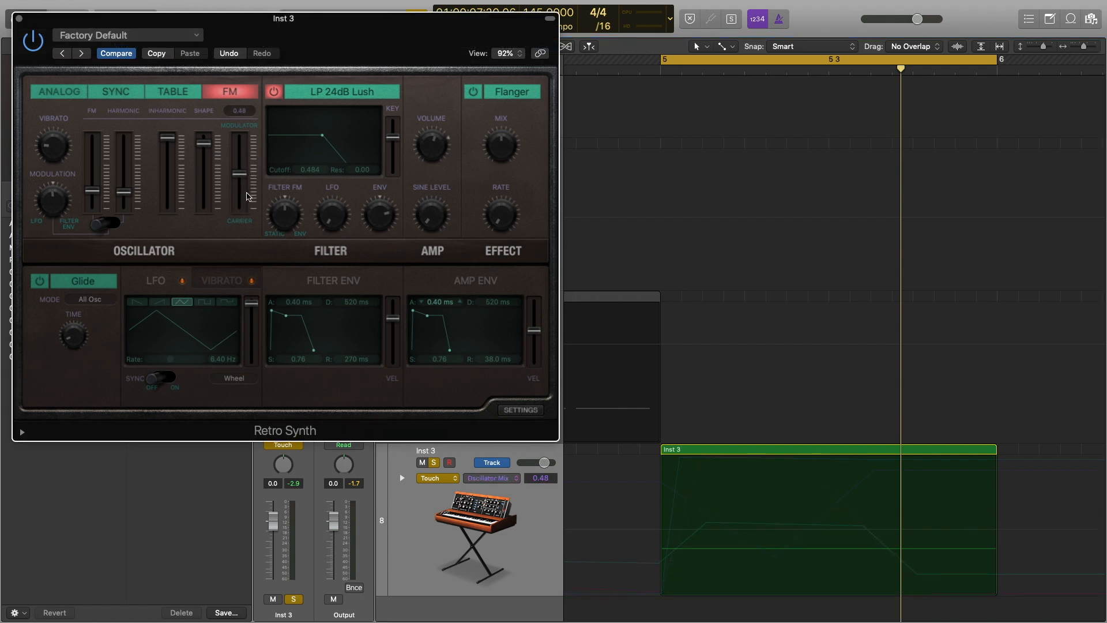
pyautogui.click(440, 478)
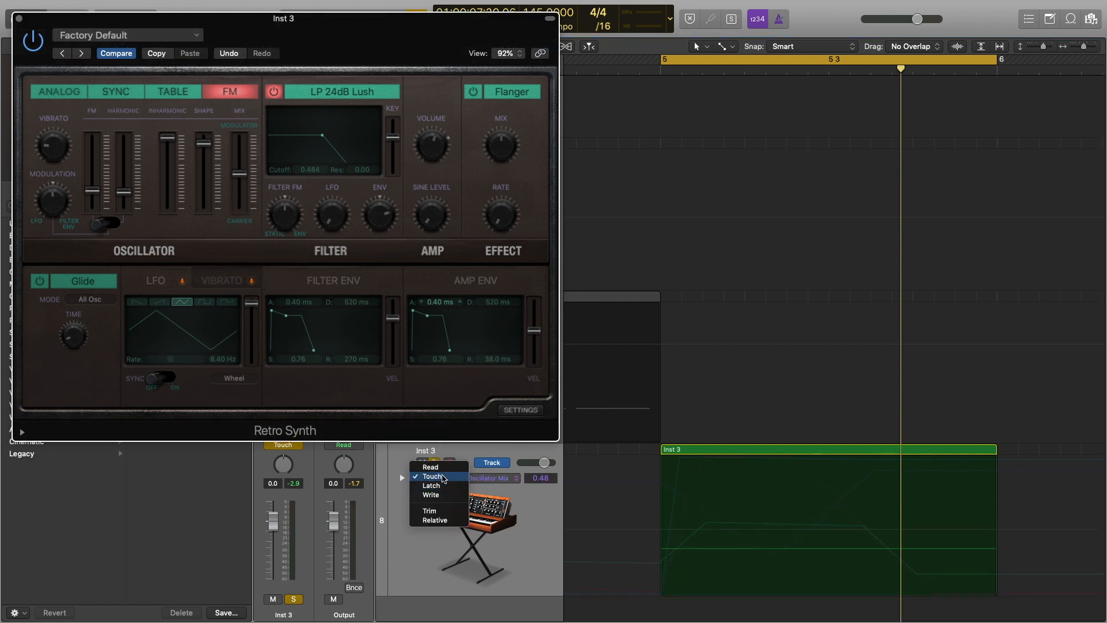
pyautogui.click(446, 467)
# Step: Choose the Retro Synth's Oscillator Mix as the Inst 3 automation parameter and play the loop
pyautogui.click(509, 479)
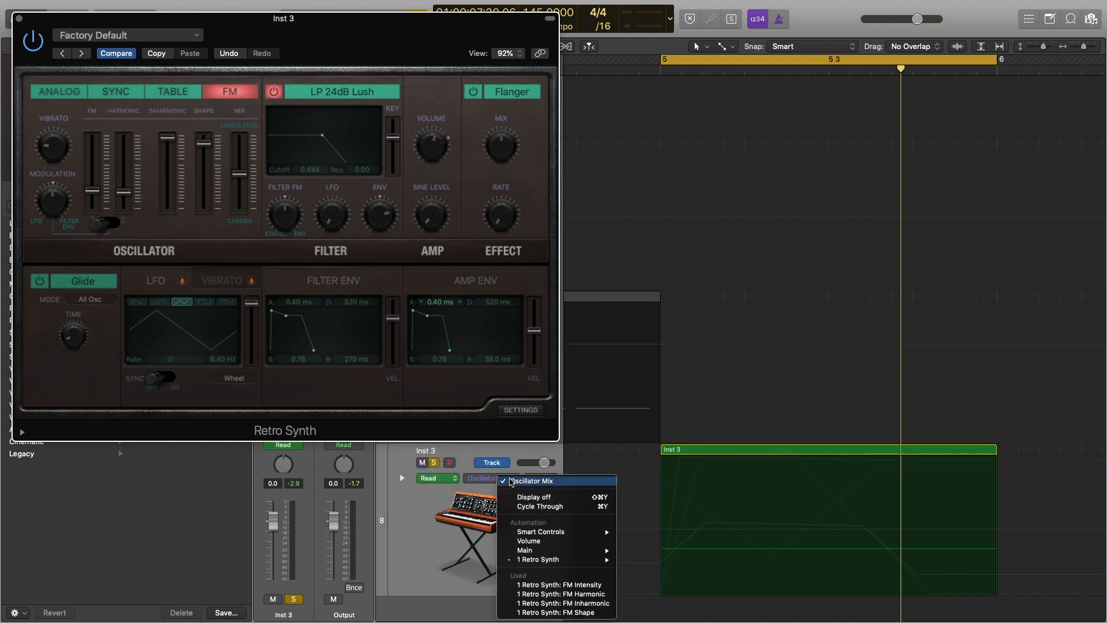
pyautogui.moveTo(570, 560)
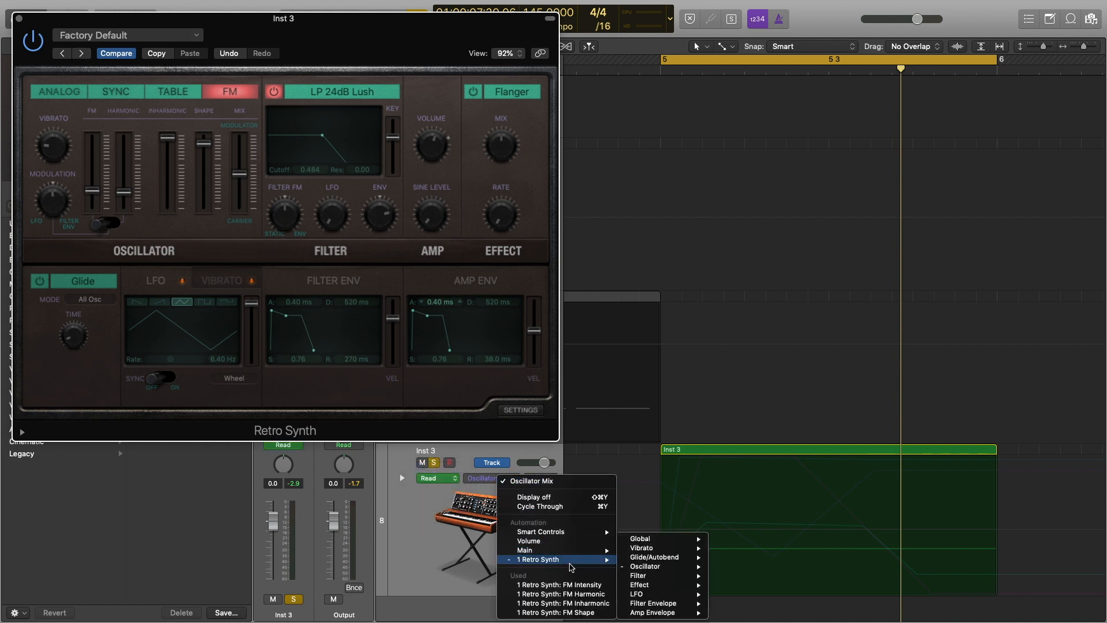
pyautogui.moveTo(645, 566)
pyautogui.click(735, 594)
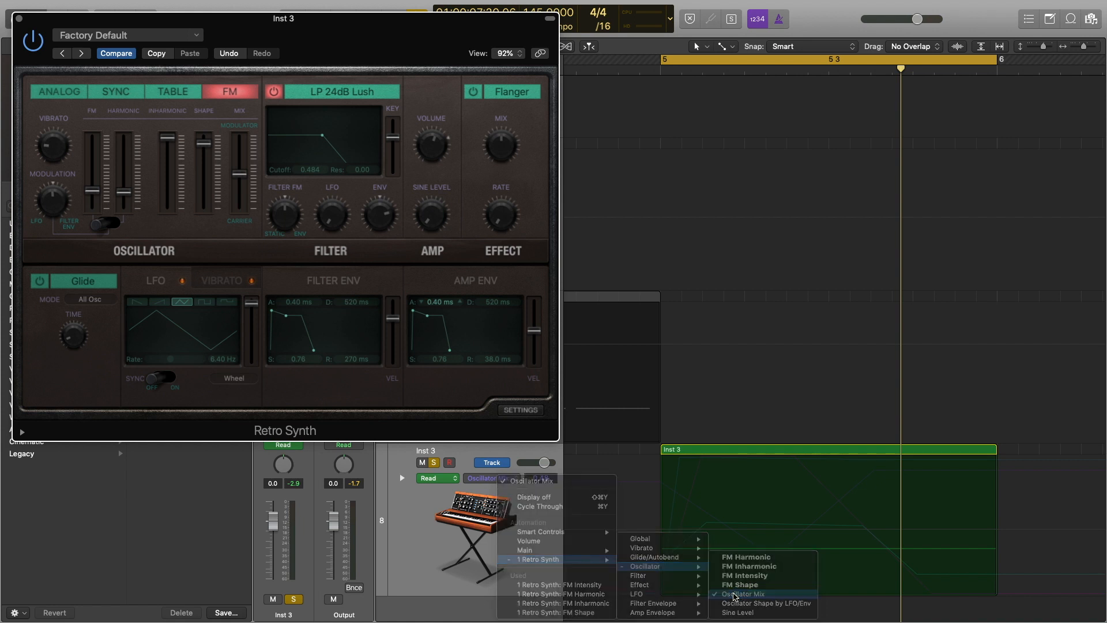
pyautogui.press('space')
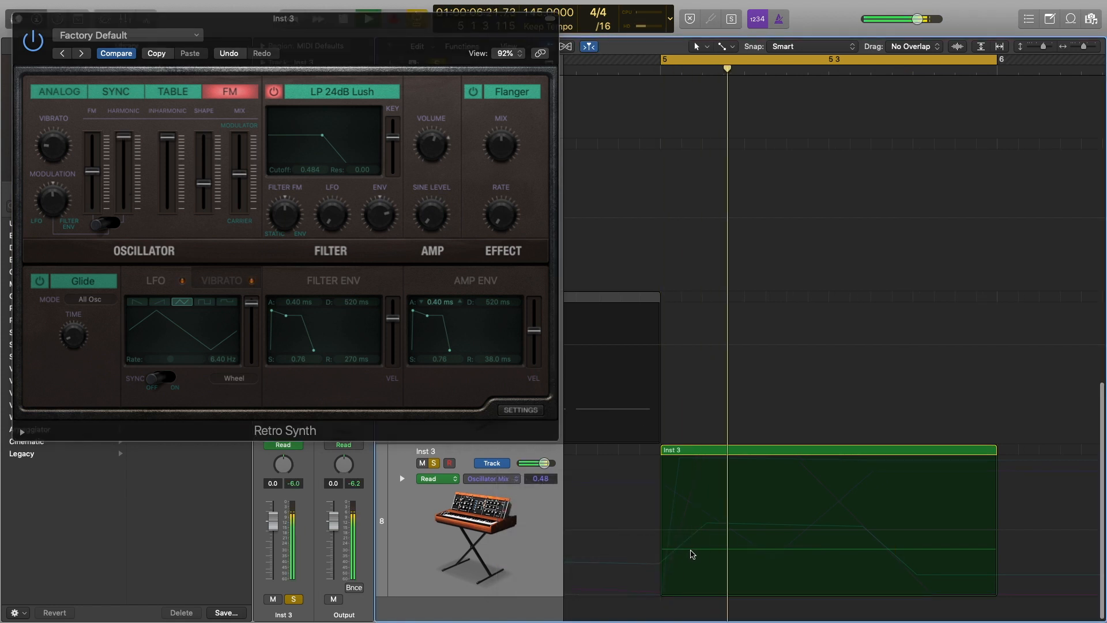
# Step: Draw Oscillator Mix automation over the Inst 3 region, rising from 0.12 to a 0.82 plateau and falling to 0.17 near the end
pyautogui.moveTo(665, 534); pyautogui.dragTo(661, 584)
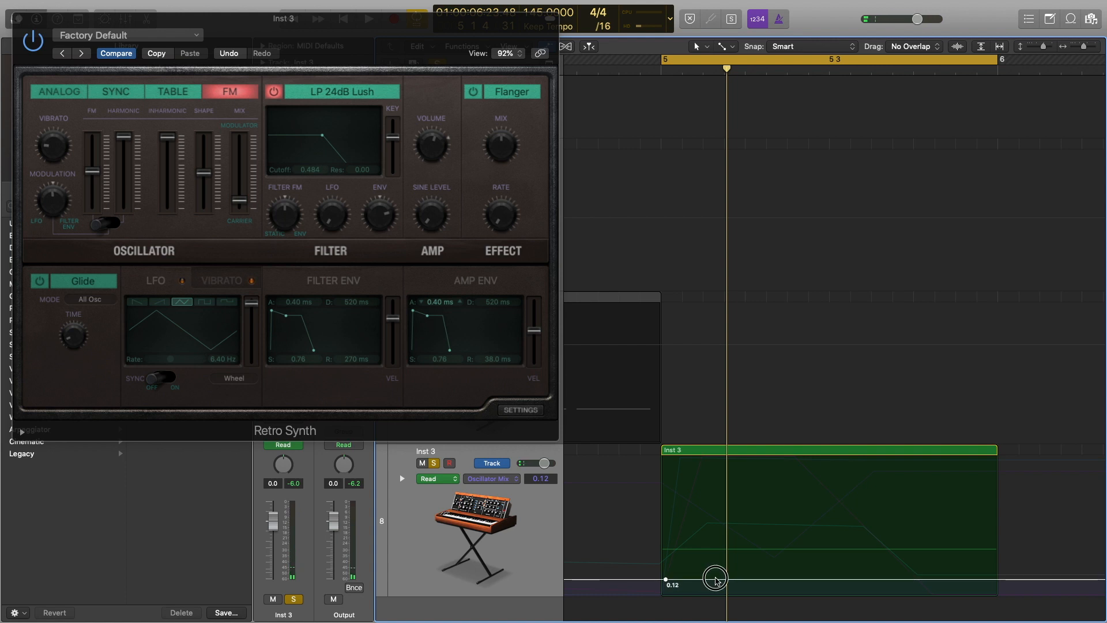
pyautogui.moveTo(715, 558); pyautogui.dragTo(716, 473)
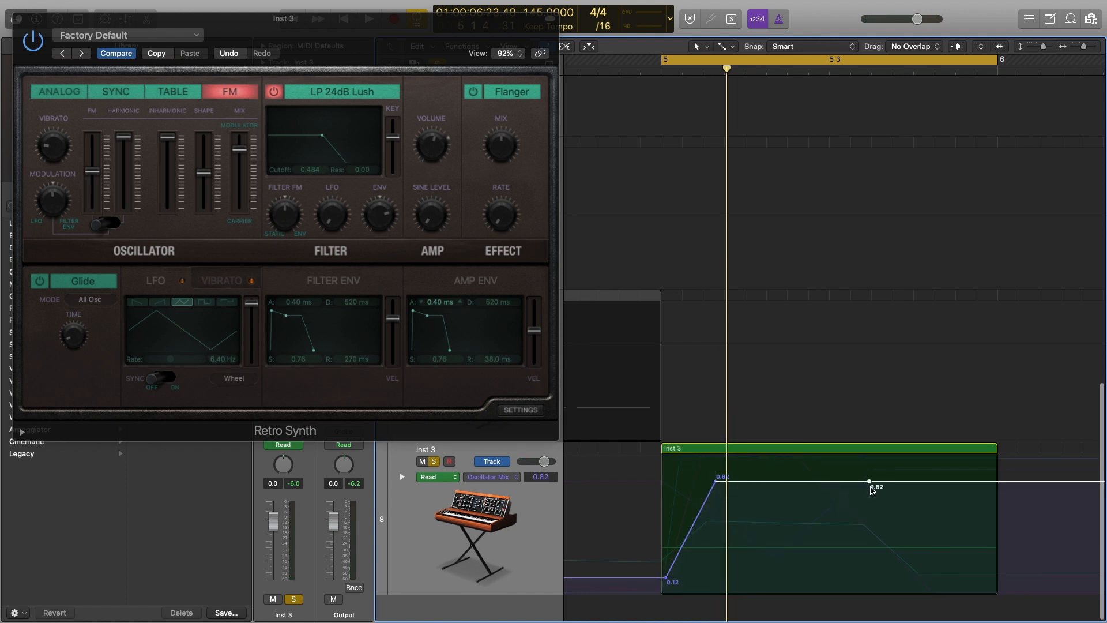
pyautogui.moveTo(900, 482); pyautogui.dragTo(919, 571)
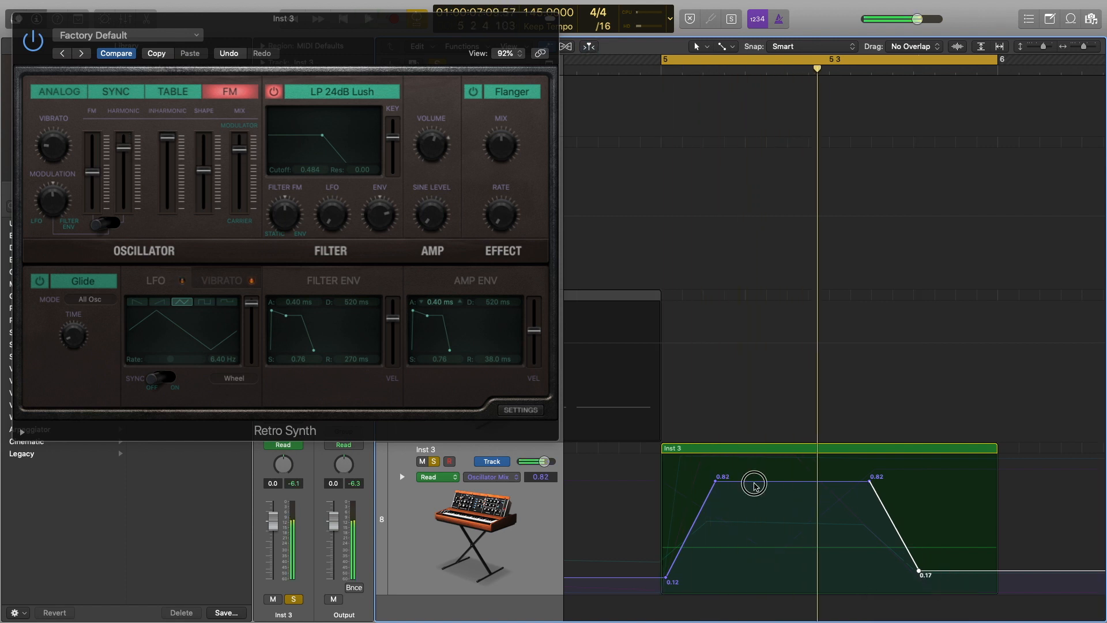
# Step: Invert the Oscillator Mix curve to start at 0.38, dip to 0.05 across the middle and rise to 0.45, and audition it
pyautogui.moveTo(755, 484); pyautogui.dragTo(666, 542)
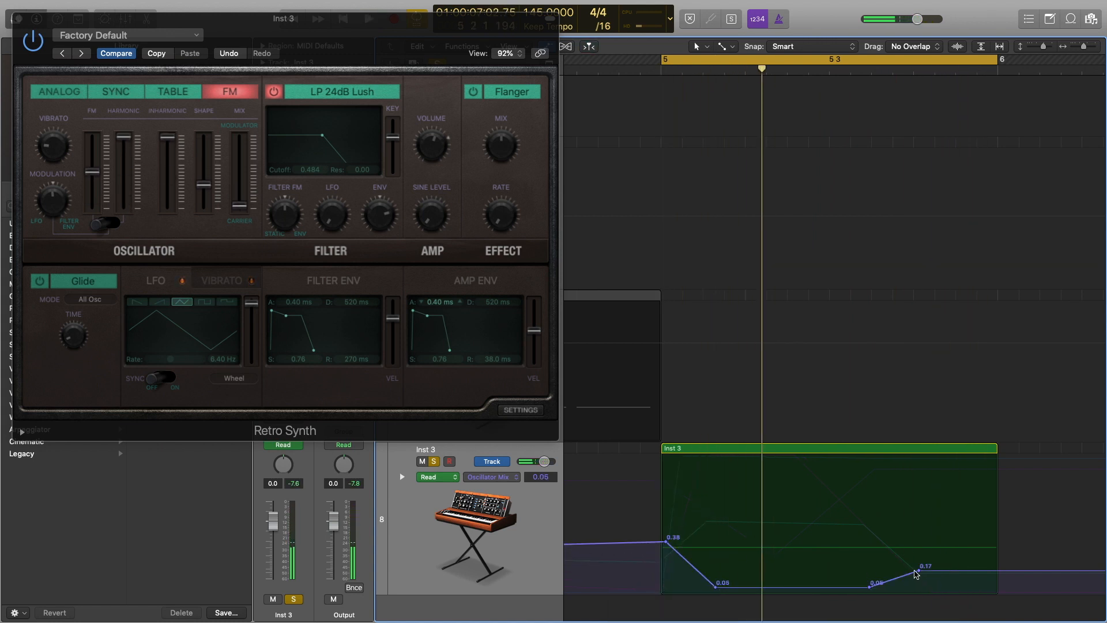
pyautogui.moveTo(917, 557); pyautogui.dragTo(918, 519)
pyautogui.press('space')
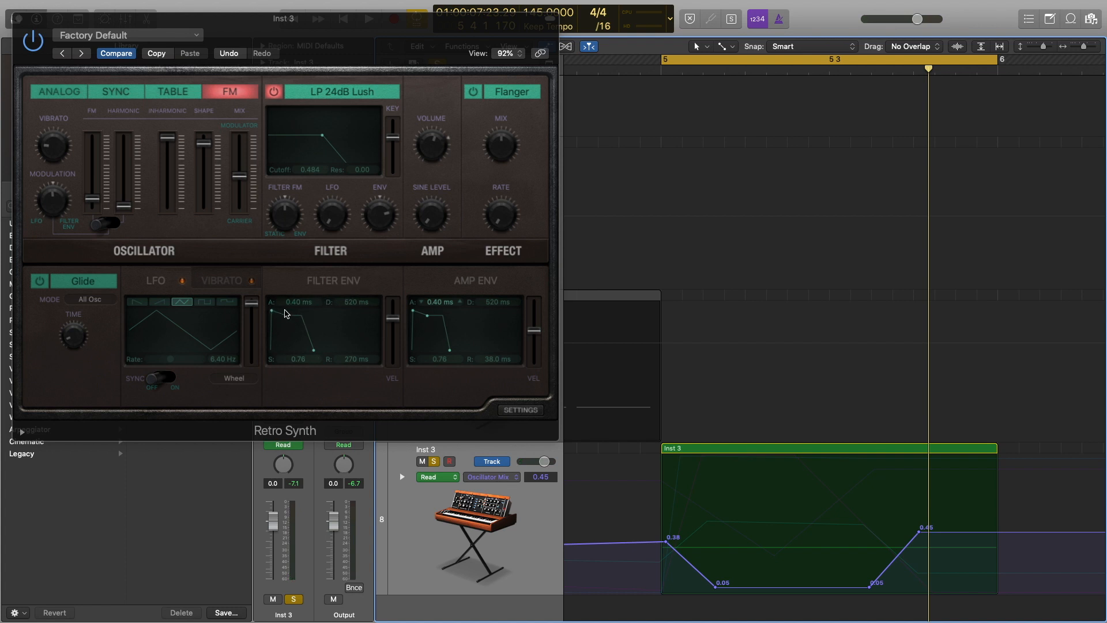
# Step: Set the filter envelope to 23.0 ms attack and 1.00 sustain and the amp envelope to 300 ms decay and 1.00 sustain, audition, and close the synth
pyautogui.moveTo(273, 315)
pyautogui.mouseDown()
pyautogui.moveTo(284, 313)
pyautogui.moveTo(289, 353)
pyautogui.moveTo(292, 311)
pyautogui.mouseUp()
pyautogui.press('space')
pyautogui.press('space')
pyautogui.press('space')
pyautogui.press('space')
pyautogui.press('space')
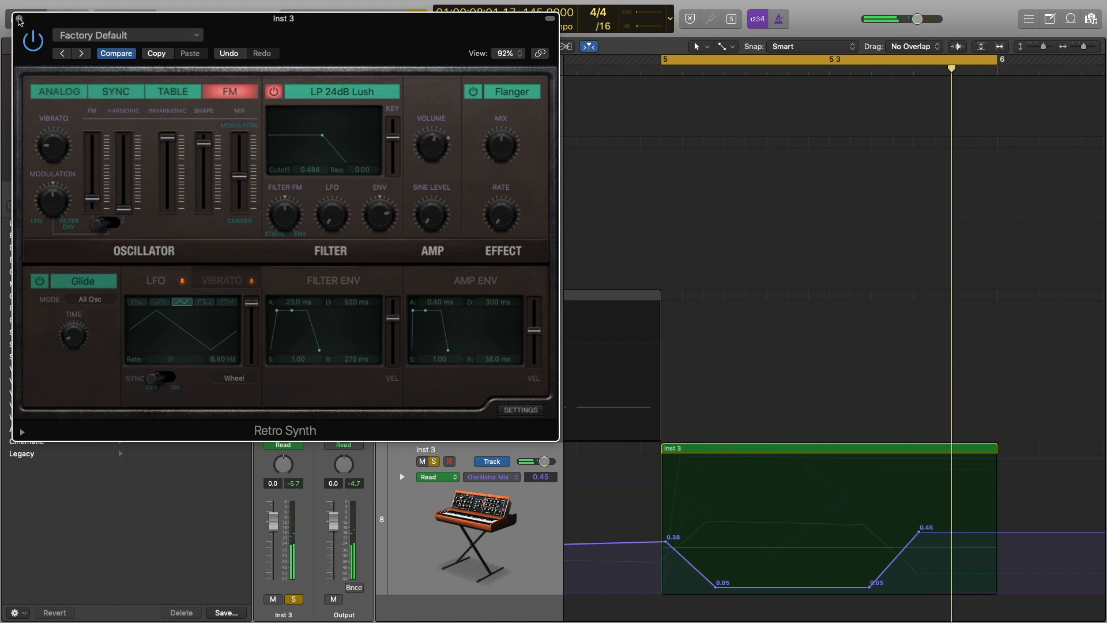
pyautogui.click(19, 20)
# Step: Bounce the Inst 3 region in place to a new track named Inst 3_bip, leaving the source and keeping normalizing on
pyautogui.press('z')
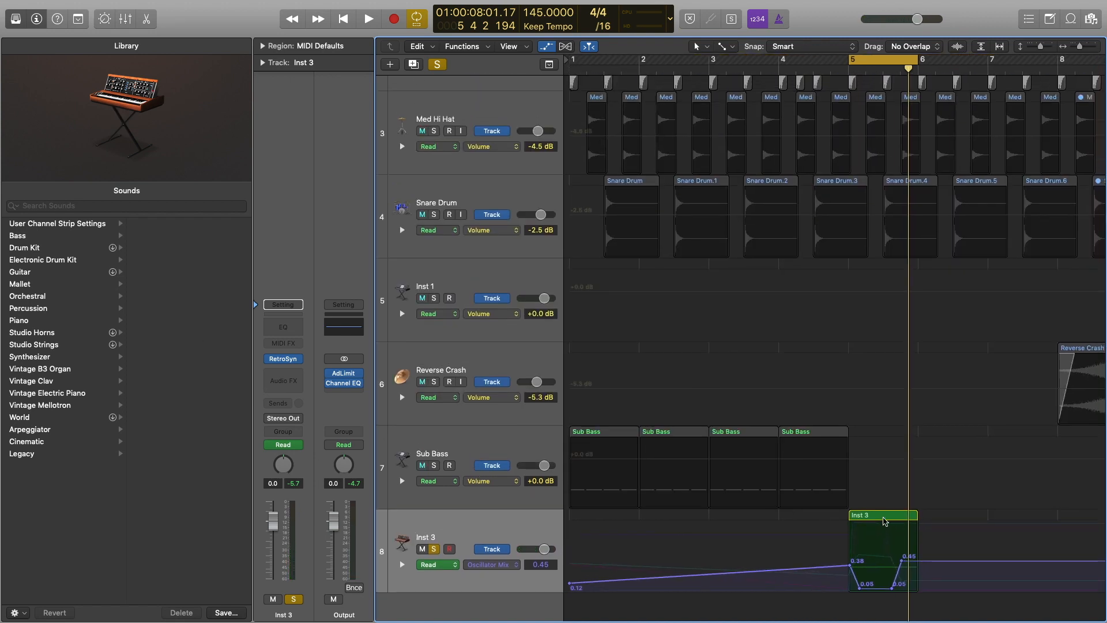
pyautogui.rightClick(884, 518)
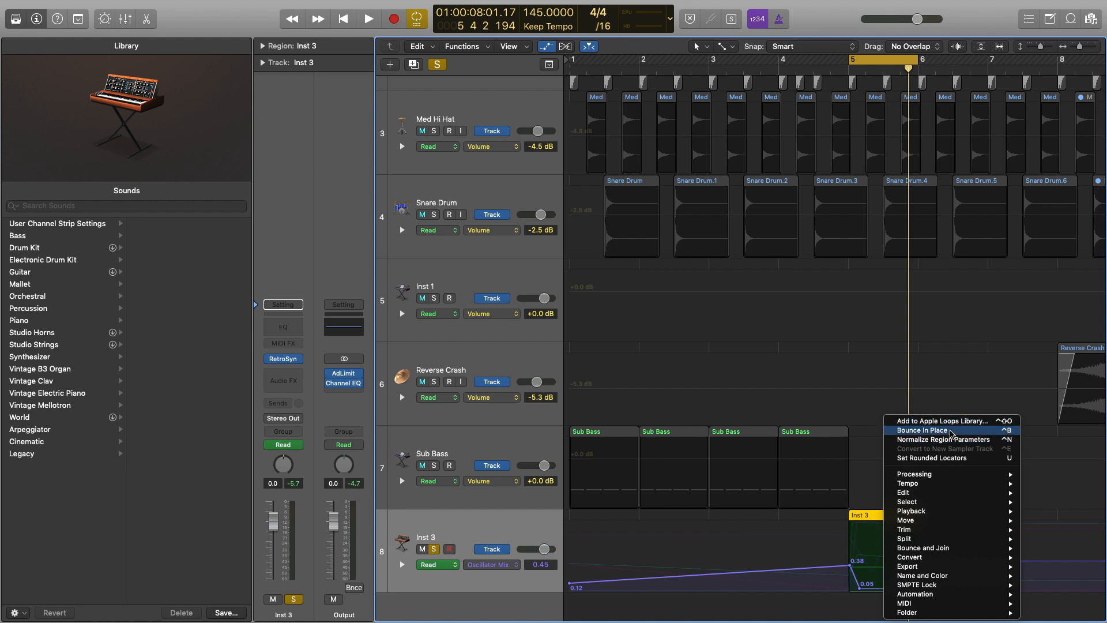
pyautogui.click(951, 433)
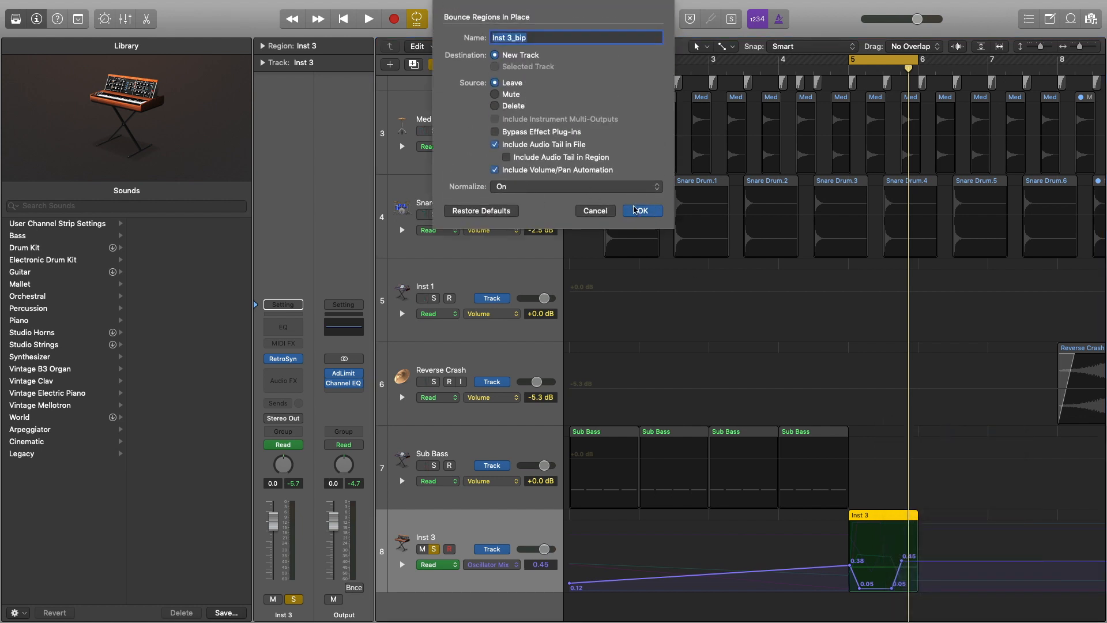
pyautogui.click(635, 210)
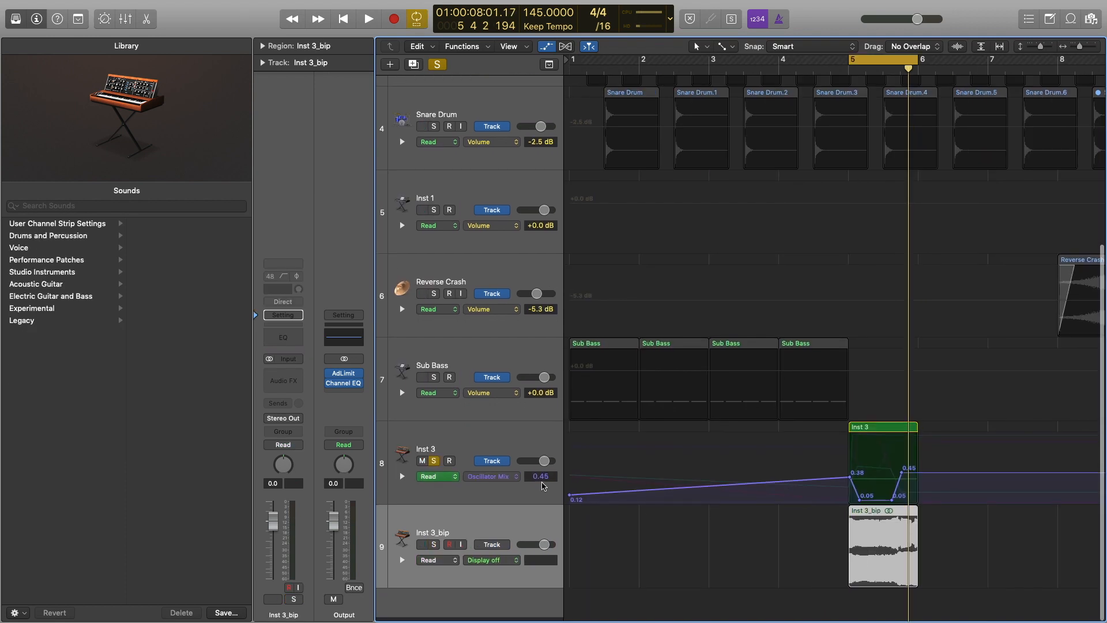
# Step: Unsolo and mute the original Inst 3 track and hide the track automation
pyautogui.click(434, 466)
pyautogui.click(425, 466)
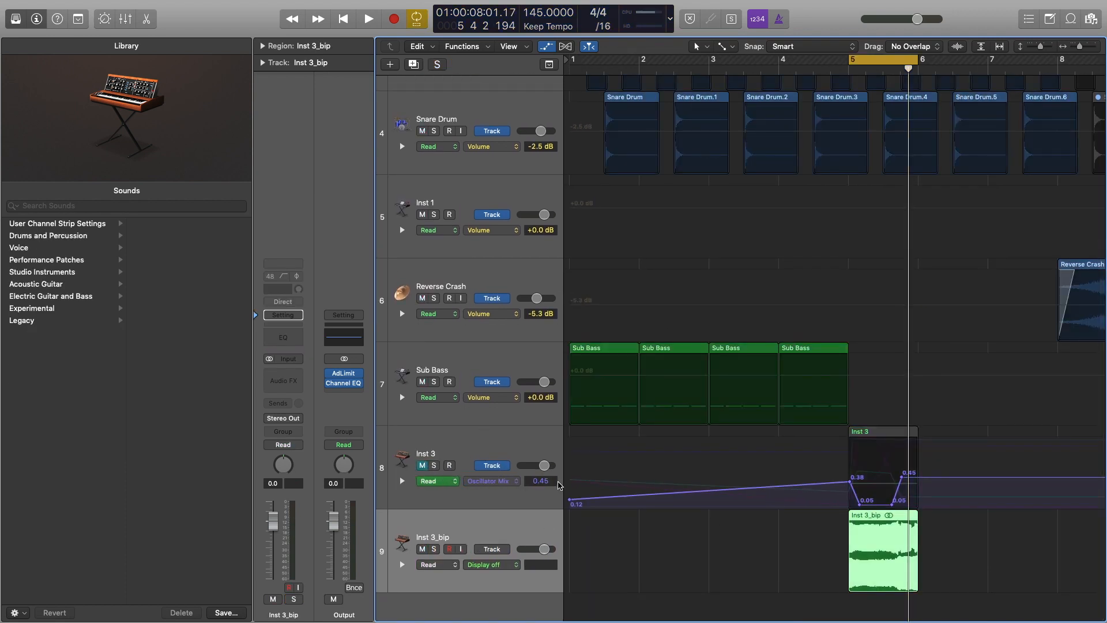
pyautogui.press('a')
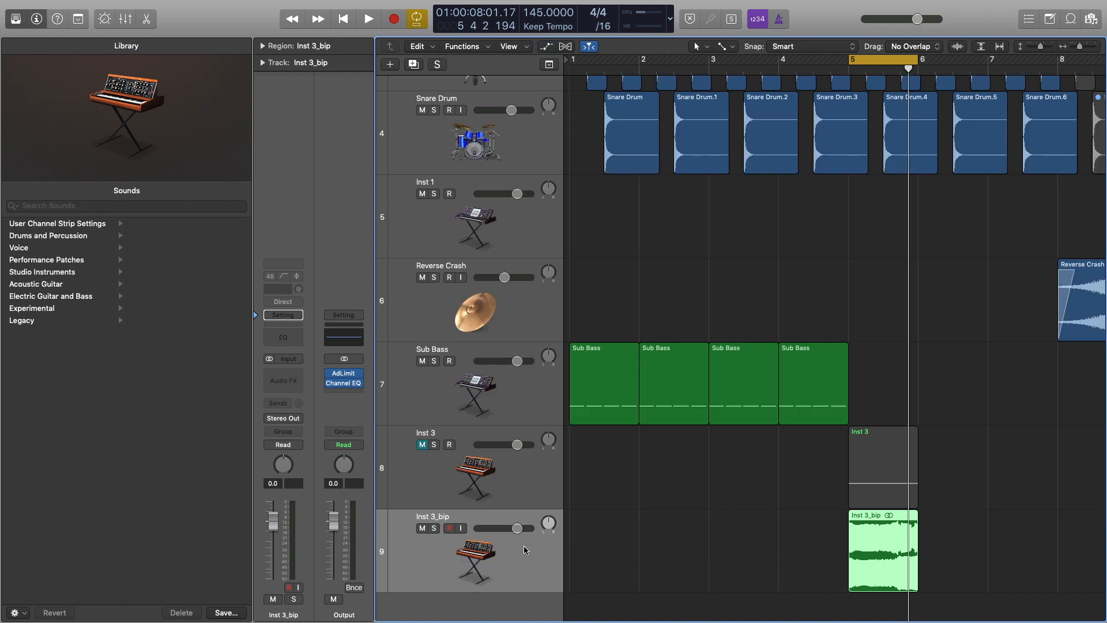
# Step: Lower the Inst 3_bip track volume to -6.6 dB, solo the track and play the bounced audio
pyautogui.scroll(5, 887, 539)
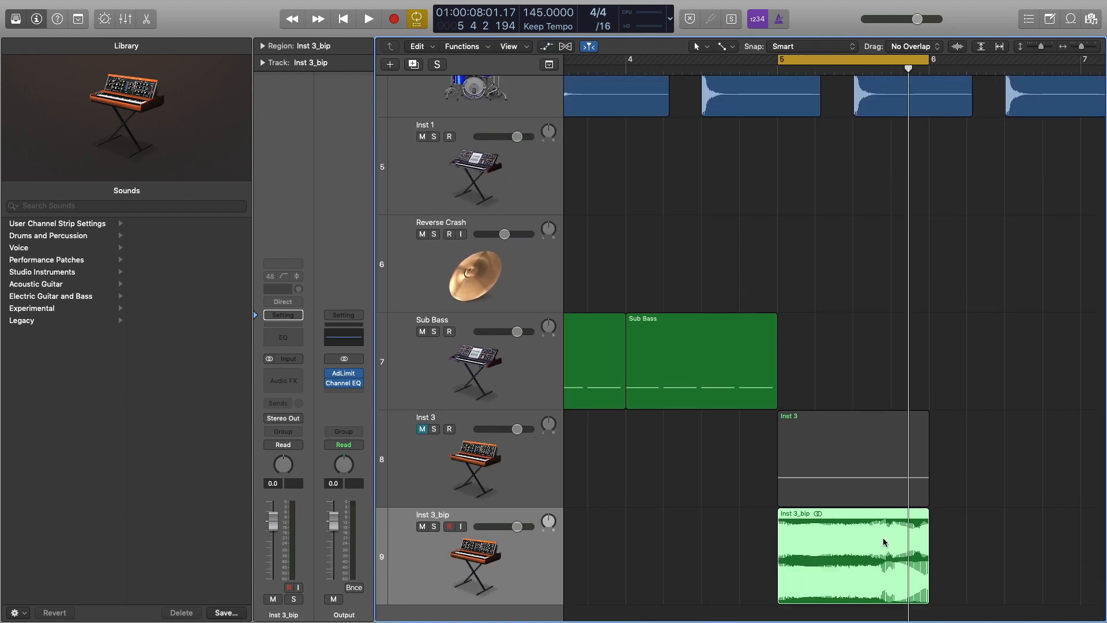
pyautogui.moveTo(508, 530); pyautogui.dragTo(480, 534)
pyautogui.press('space')
pyautogui.press('s')
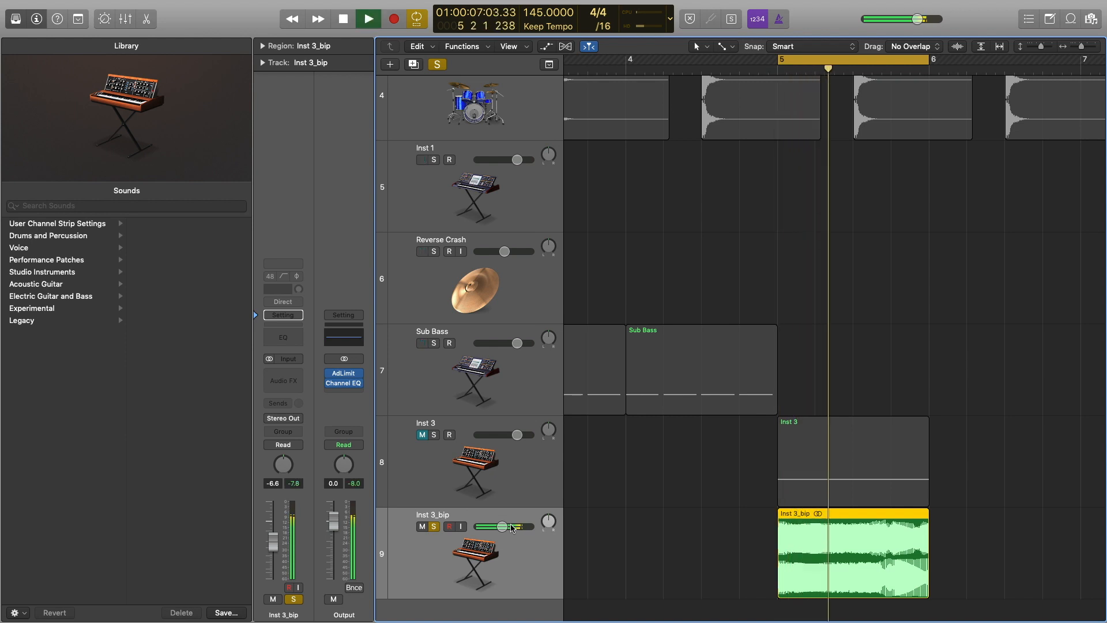
pyautogui.press('space')
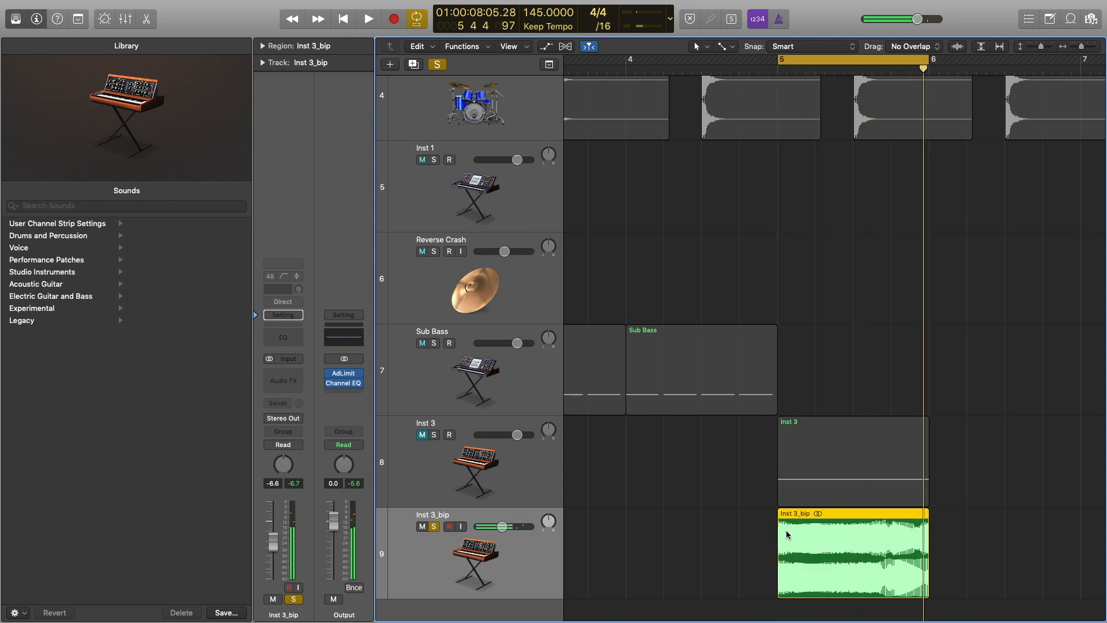
# Step: Hide the Library and insert a Bitcrusher effect on the Inst 3_bip track
pyautogui.scroll(-1, 788, 535)
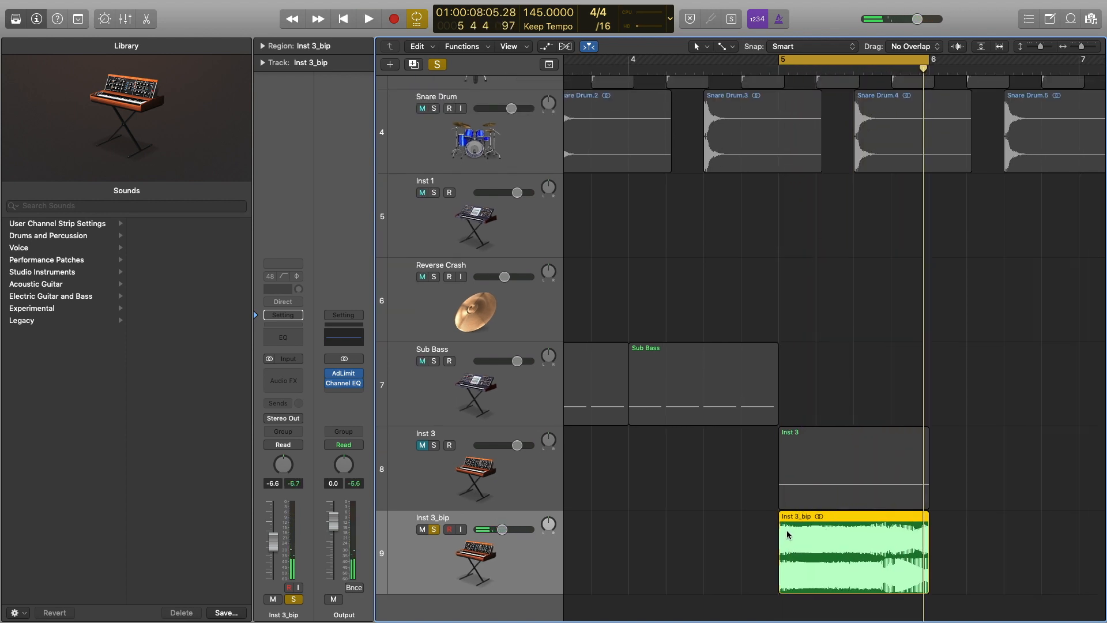
pyautogui.scroll(5, 788, 535)
pyautogui.hscroll(4, 788, 535)
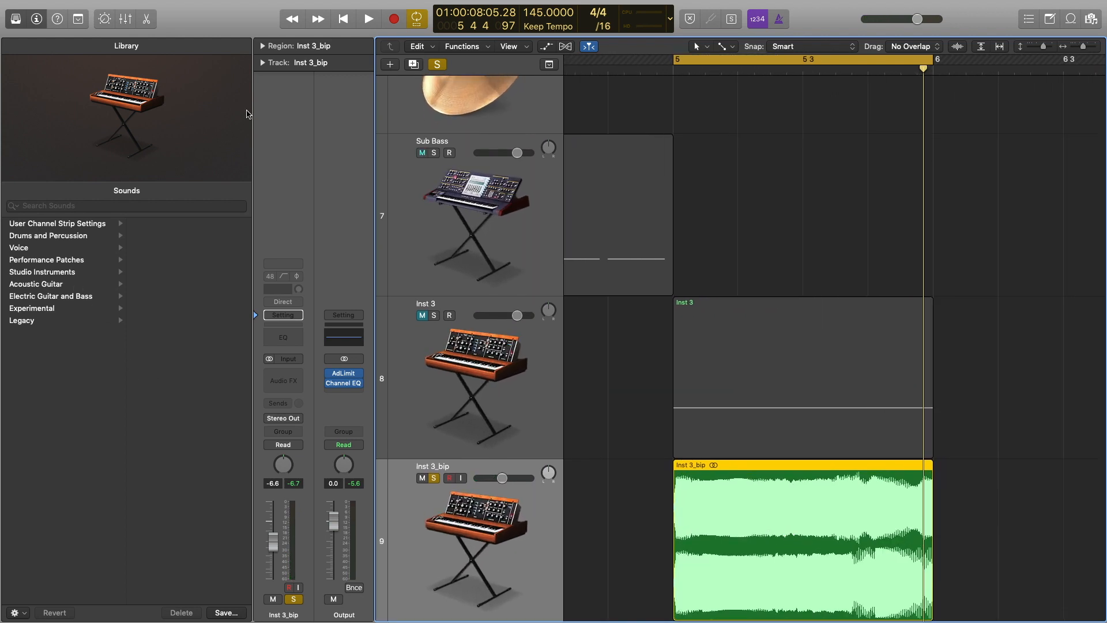
pyautogui.press('y')
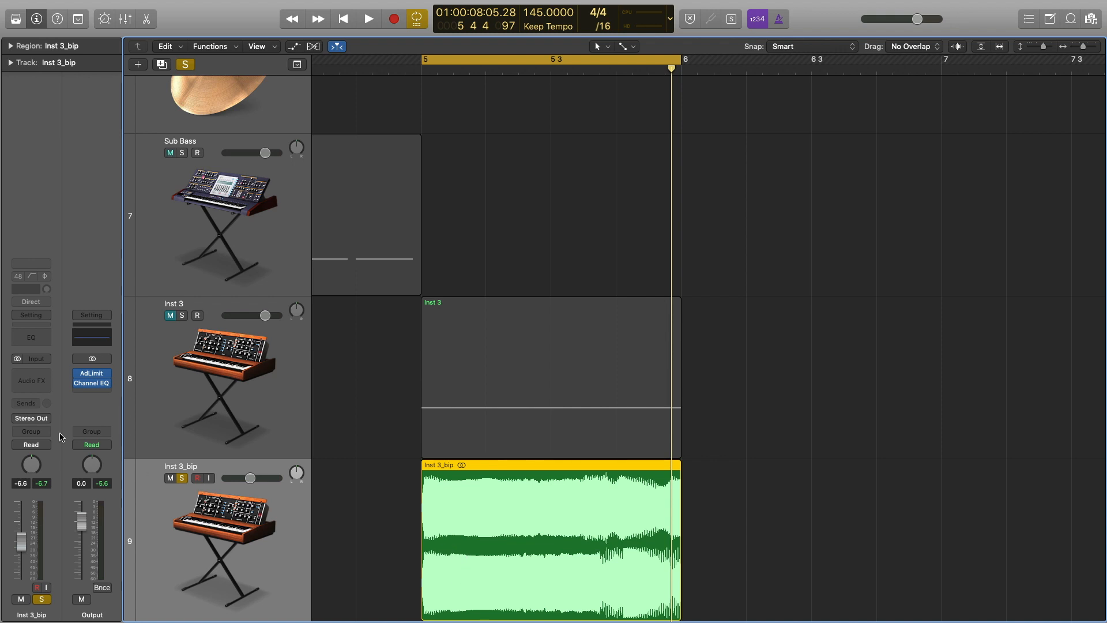
pyautogui.click(49, 376)
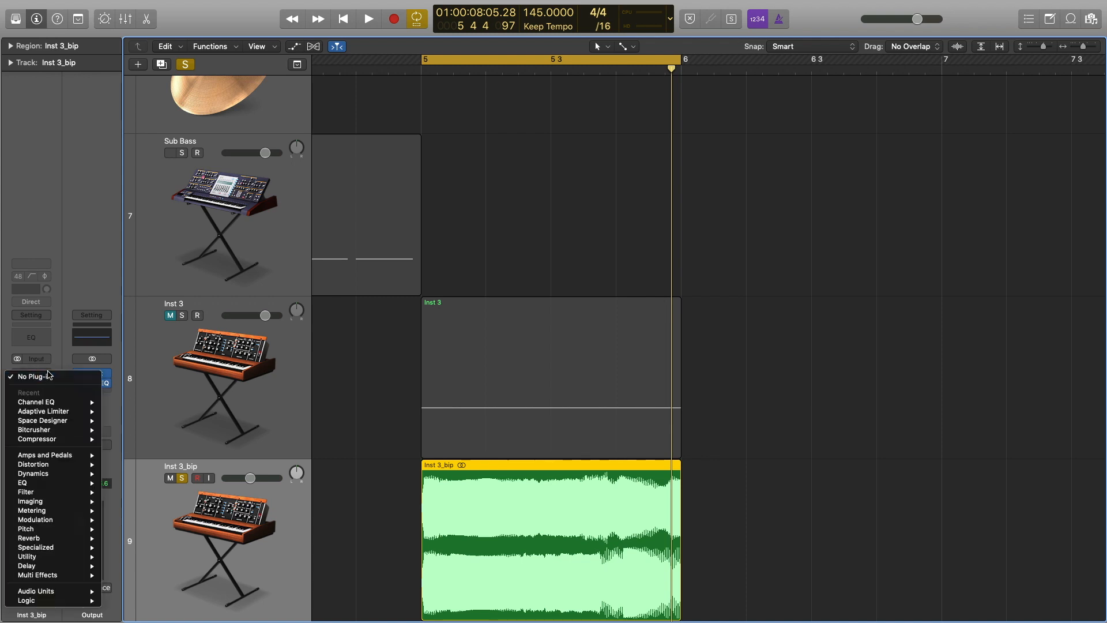
pyautogui.moveTo(90, 429)
pyautogui.click(126, 430)
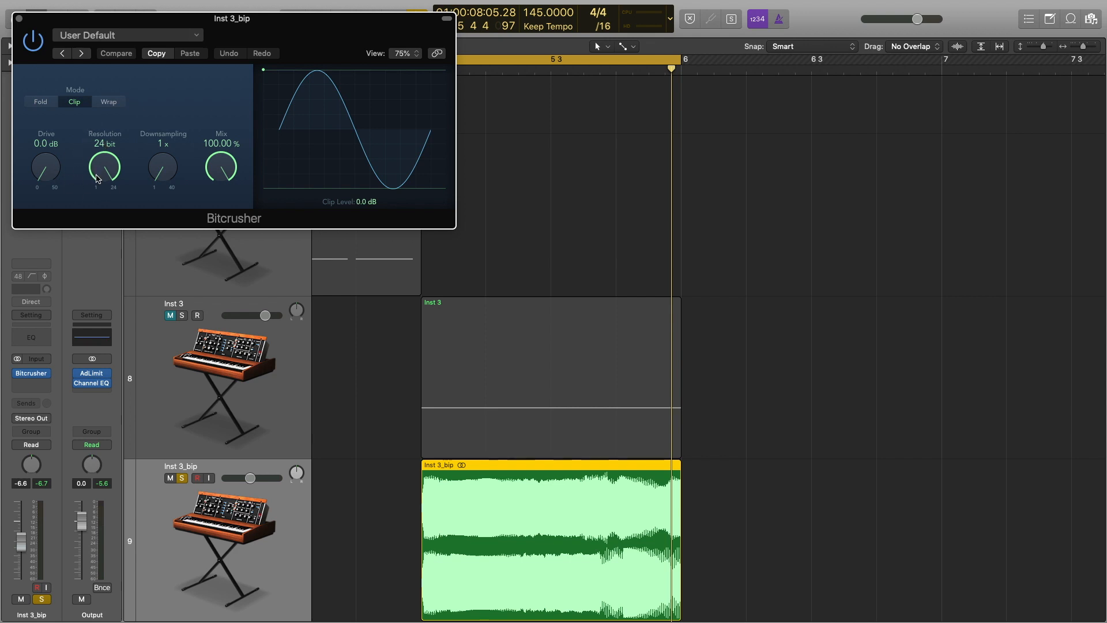
# Step: Lower the Inst 3_bip volume to -9.6 dB, set the Bitcrusher drive to 9.5 dB while auditioning, and close the plug-in
pyautogui.moveTo(115, 178); pyautogui.dragTo(167, 159)
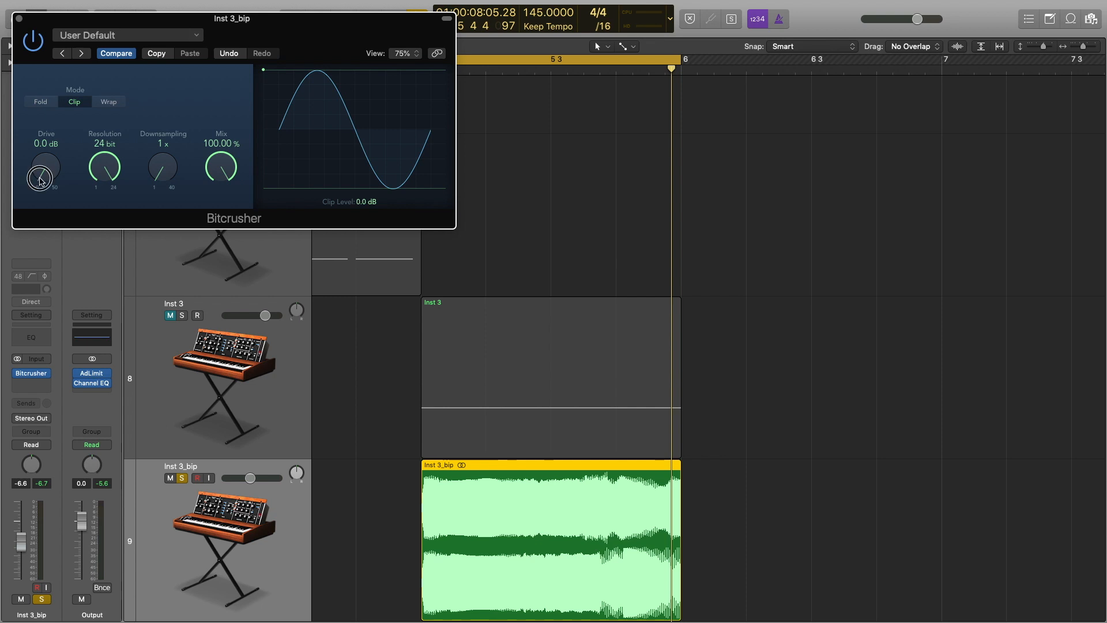
pyautogui.moveTo(40, 180); pyautogui.dragTo(35, 157)
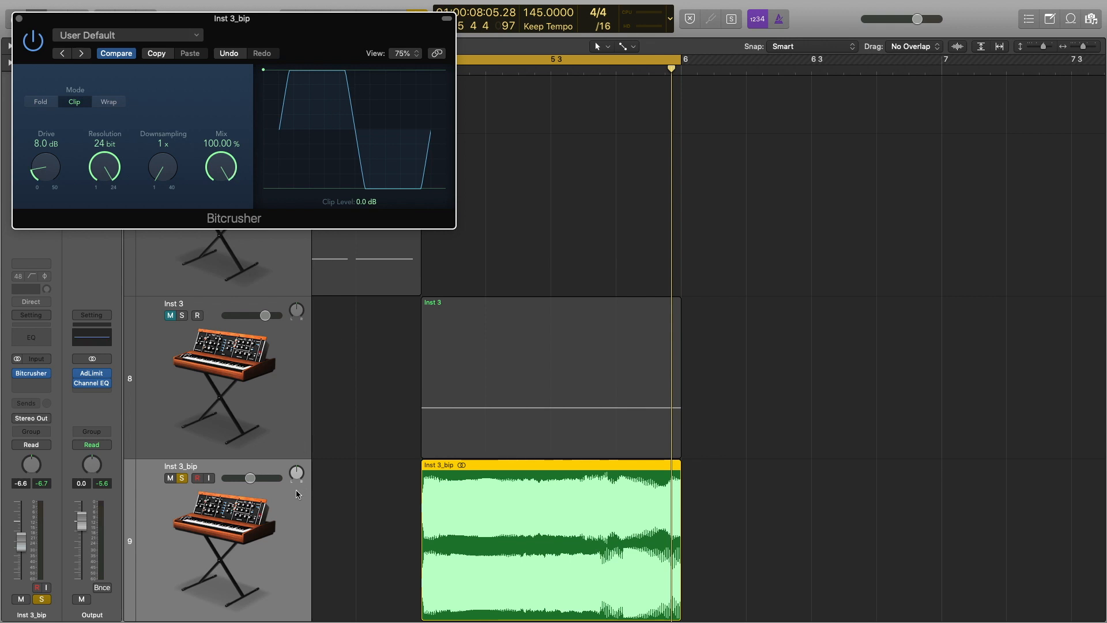
pyautogui.moveTo(251, 478); pyautogui.dragTo(247, 478)
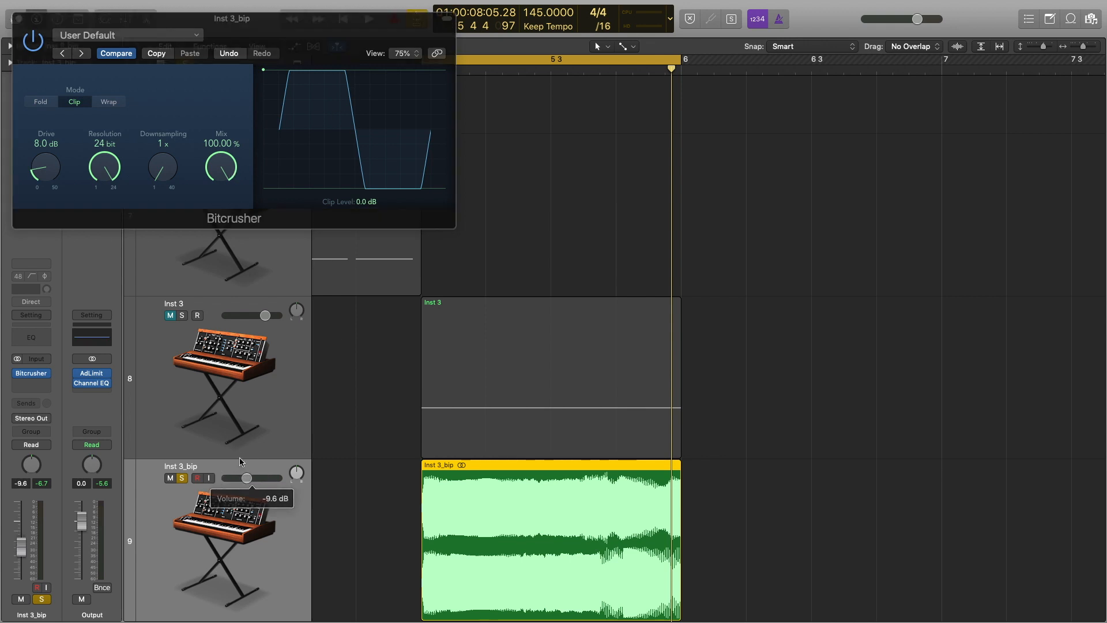
pyautogui.moveTo(47, 166); pyautogui.dragTo(60, 217)
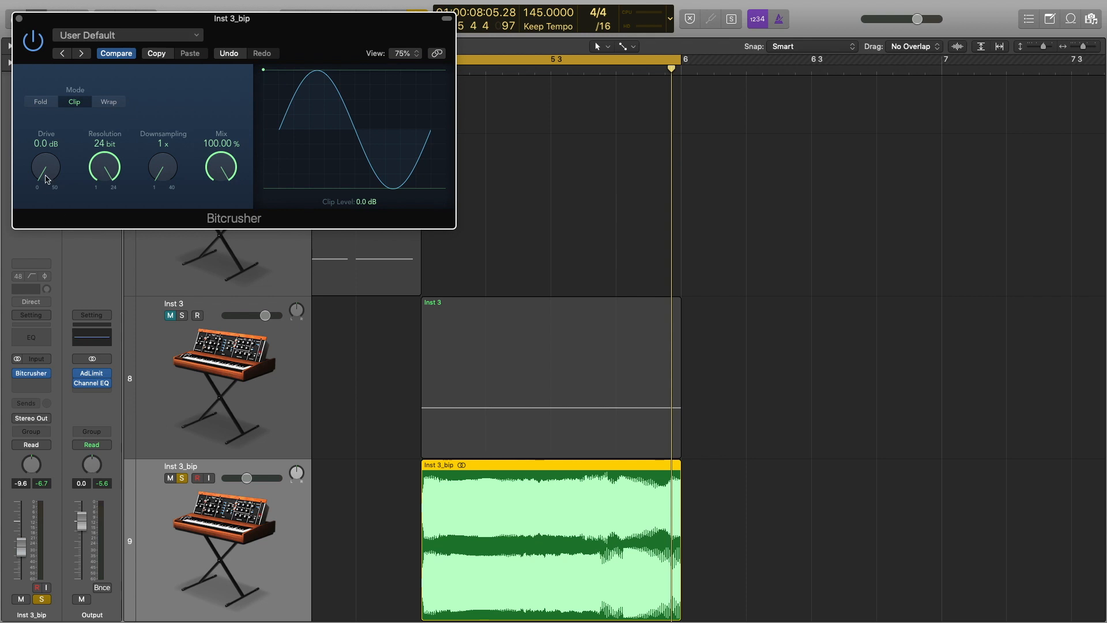
pyautogui.press('space')
pyautogui.moveTo(48, 180)
pyautogui.mouseDown()
pyautogui.moveTo(38, 147)
pyautogui.moveTo(39, 165)
pyautogui.mouseUp()
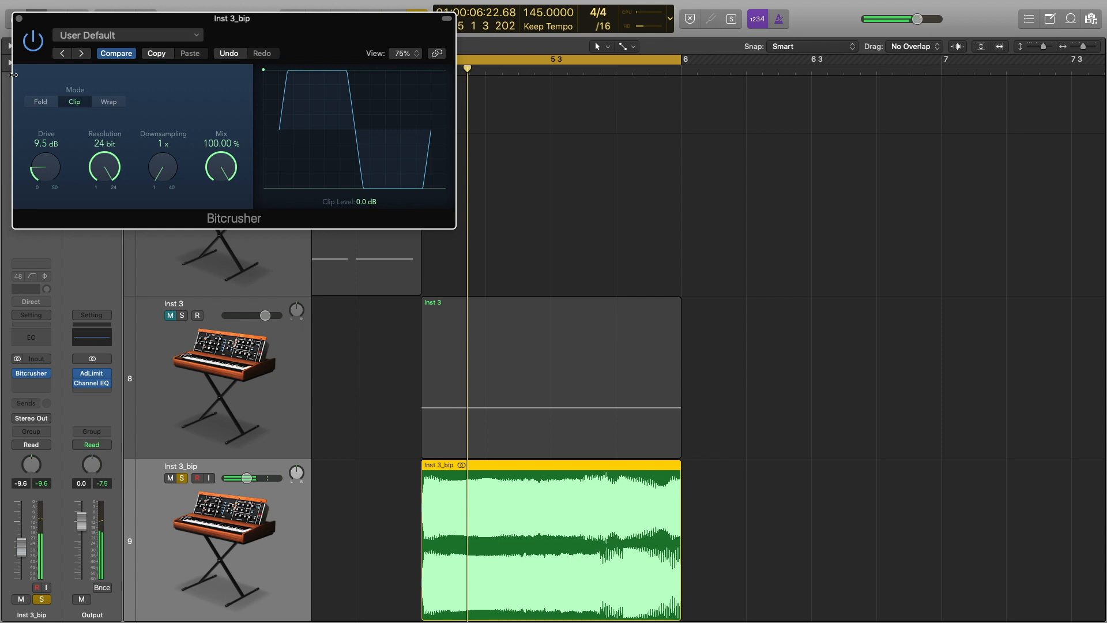
pyautogui.click(19, 20)
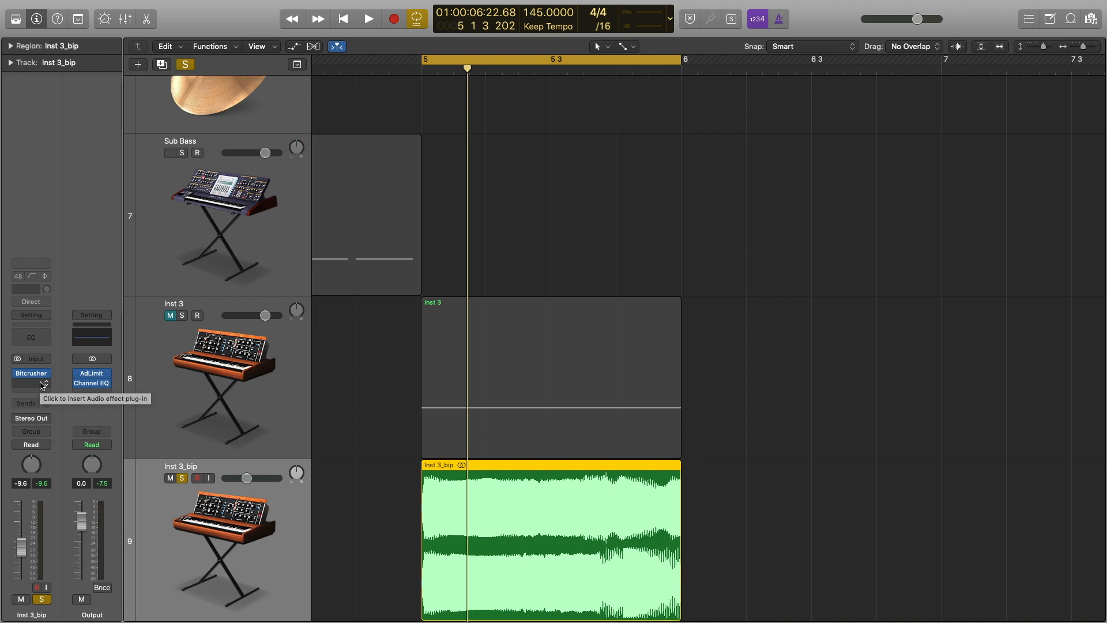
# Step: Insert a stereo Chorus after the Bitcrusher on the Inst 3_bip track
pyautogui.click(43, 386)
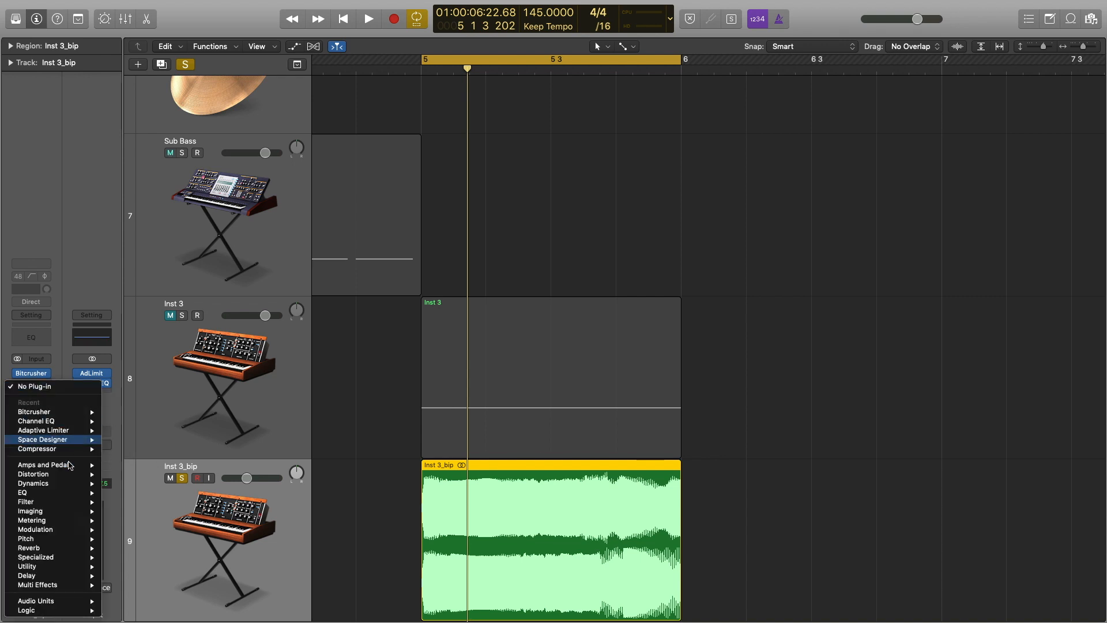
pyautogui.moveTo(49, 550)
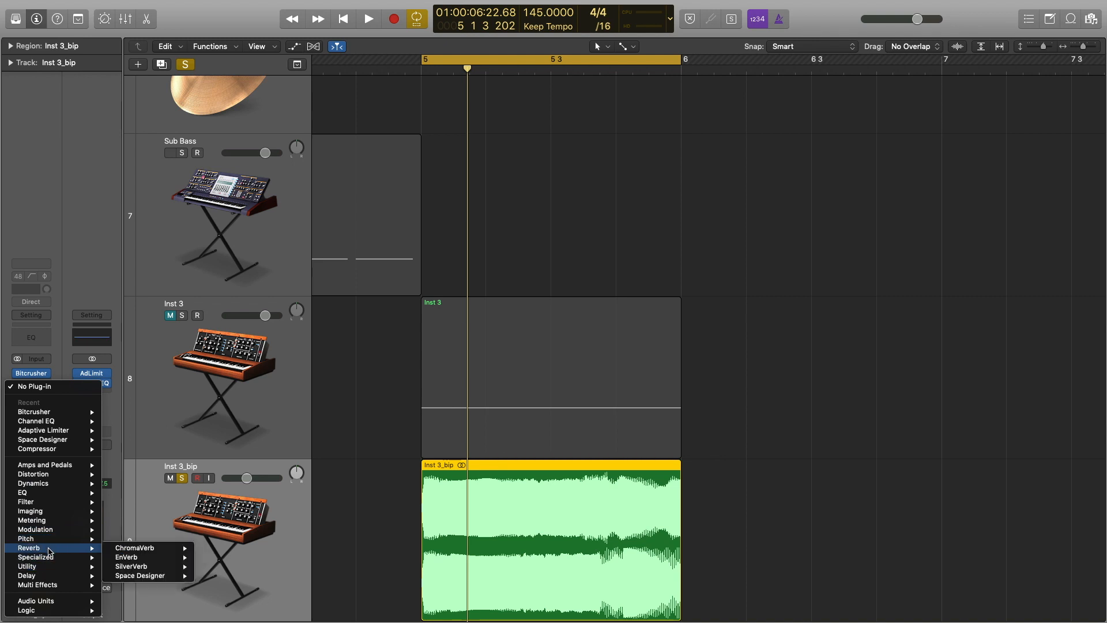
pyautogui.moveTo(58, 577)
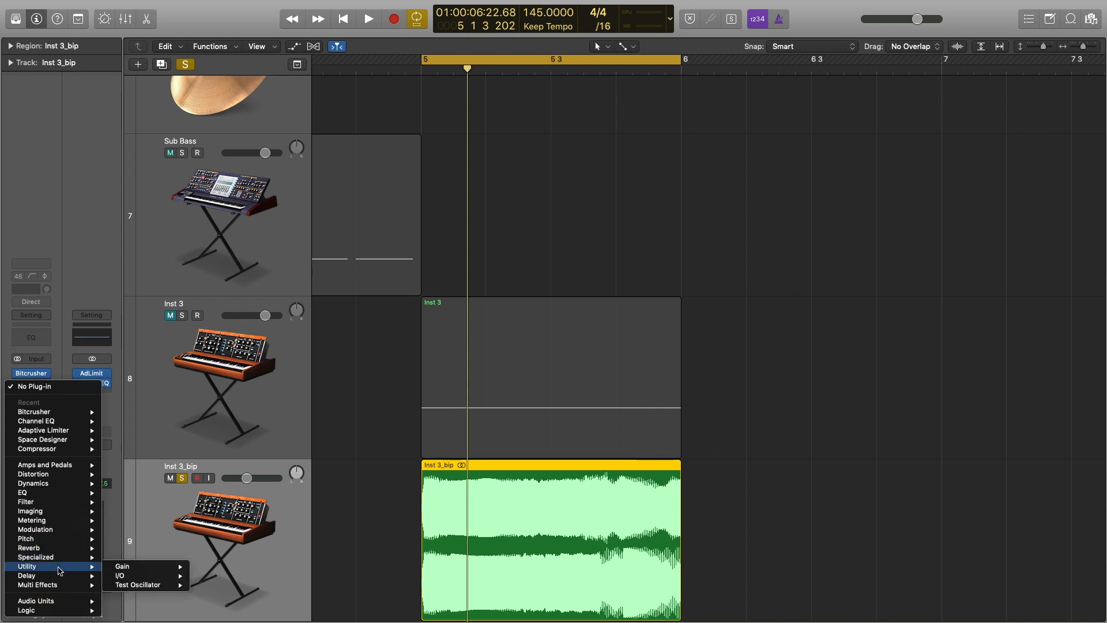
pyautogui.moveTo(72, 534)
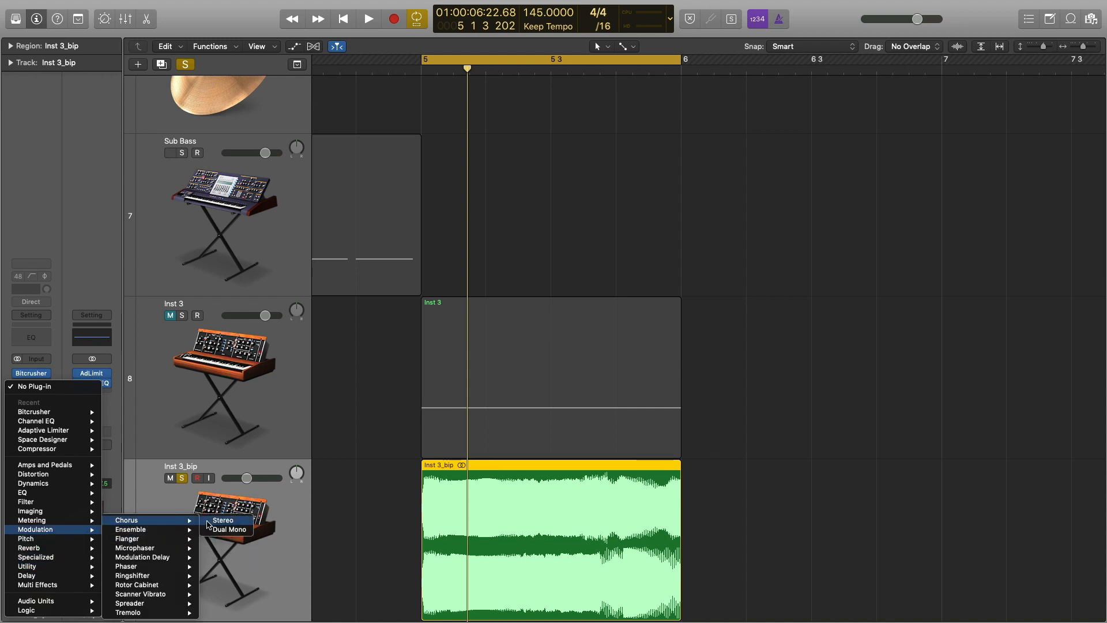
pyautogui.click(213, 521)
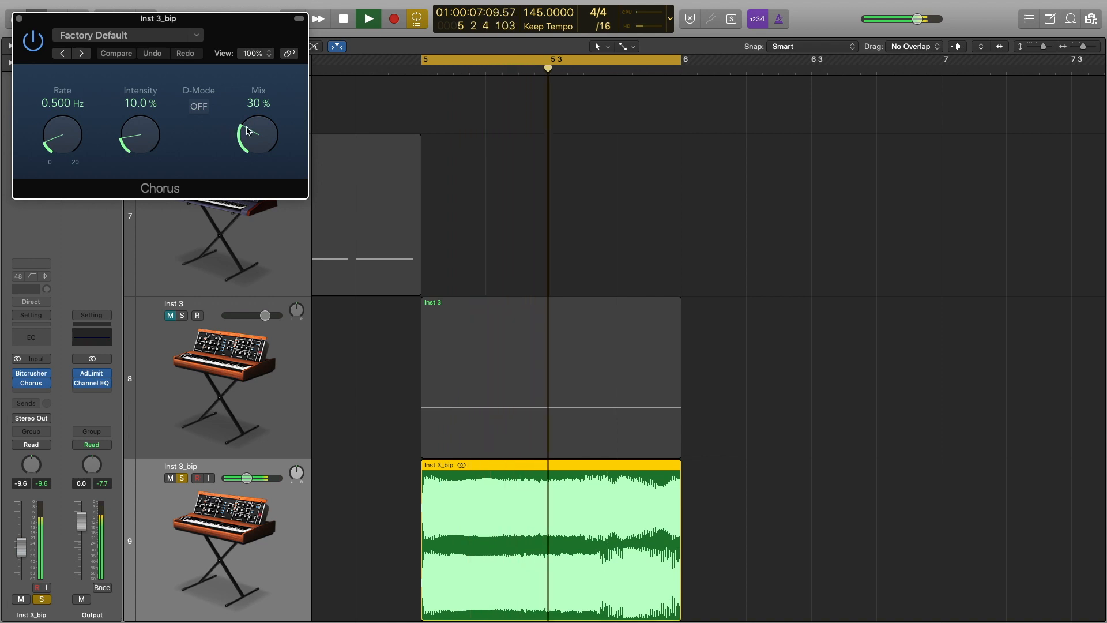
# Step: Load the Glimmering Chorus preset in the Chorus and lower its mix to 11%
pyautogui.moveTo(254, 140)
pyautogui.mouseDown()
pyautogui.moveTo(249, 168)
pyautogui.moveTo(249, 151)
pyautogui.mouseUp()
pyautogui.click(137, 37)
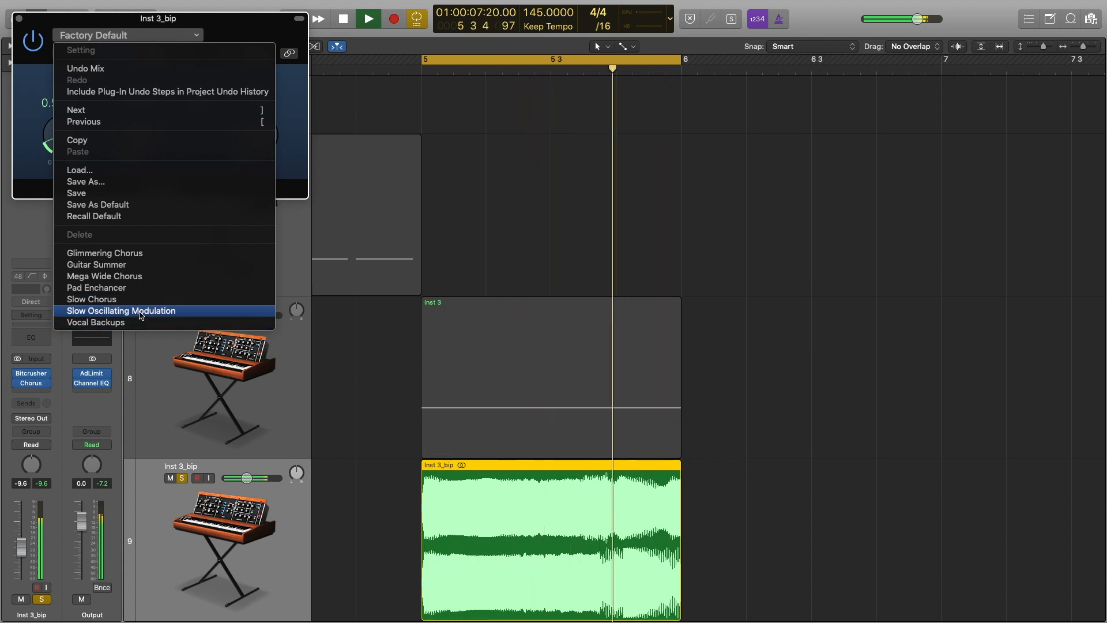
pyautogui.click(141, 254)
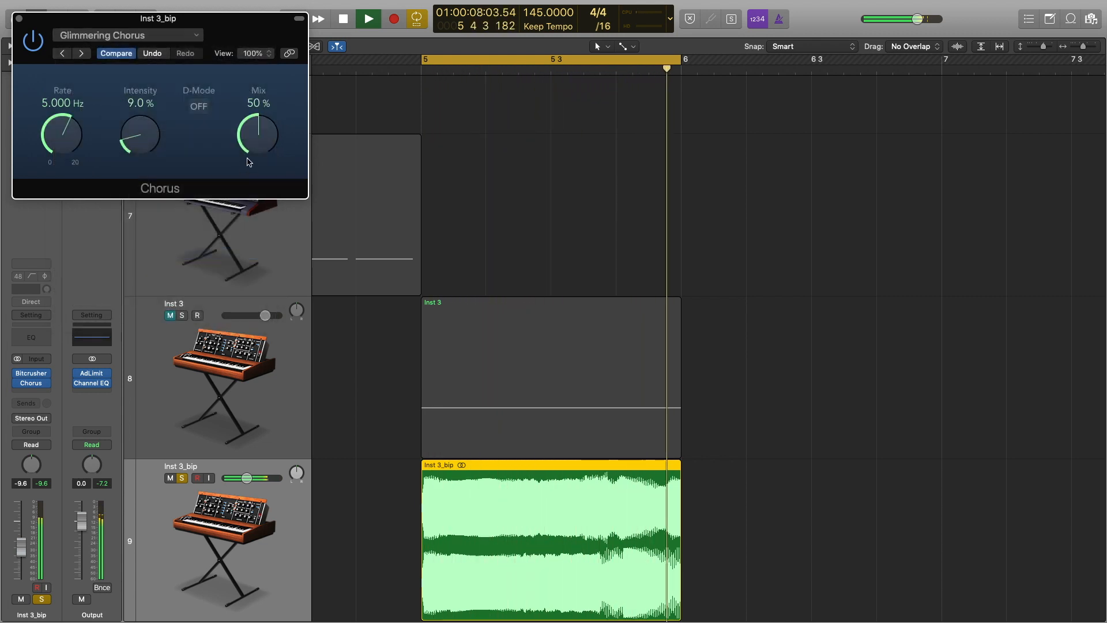
pyautogui.moveTo(255, 138); pyautogui.dragTo(252, 196)
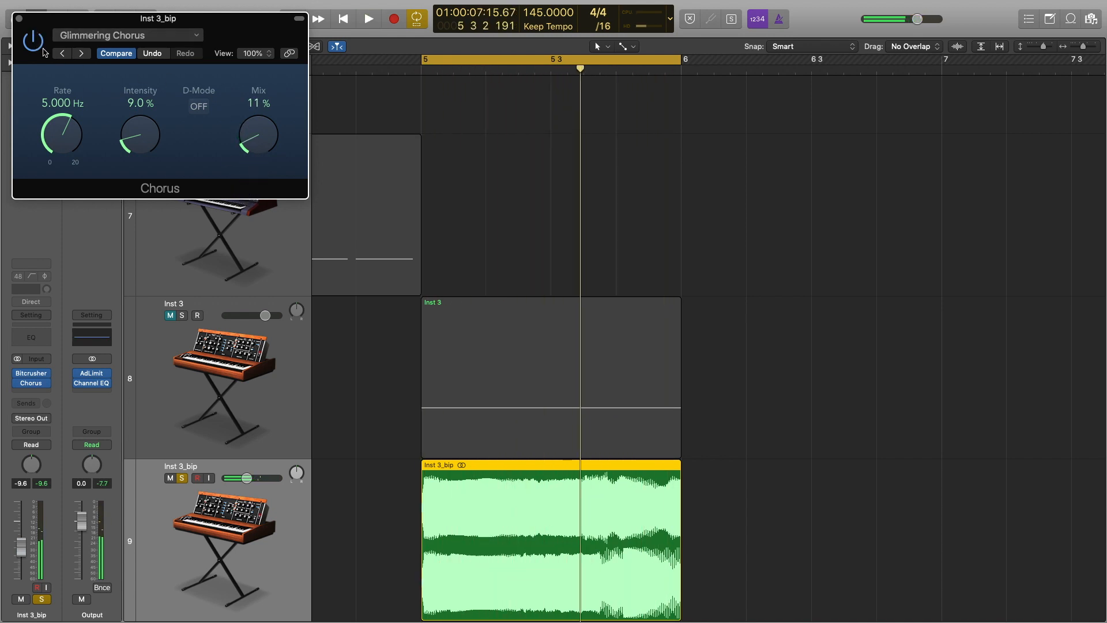
# Step: Compare playback with the Chorus bypassed and enabled, raise its mix to 15%, and close the plug-in
pyautogui.press('space')
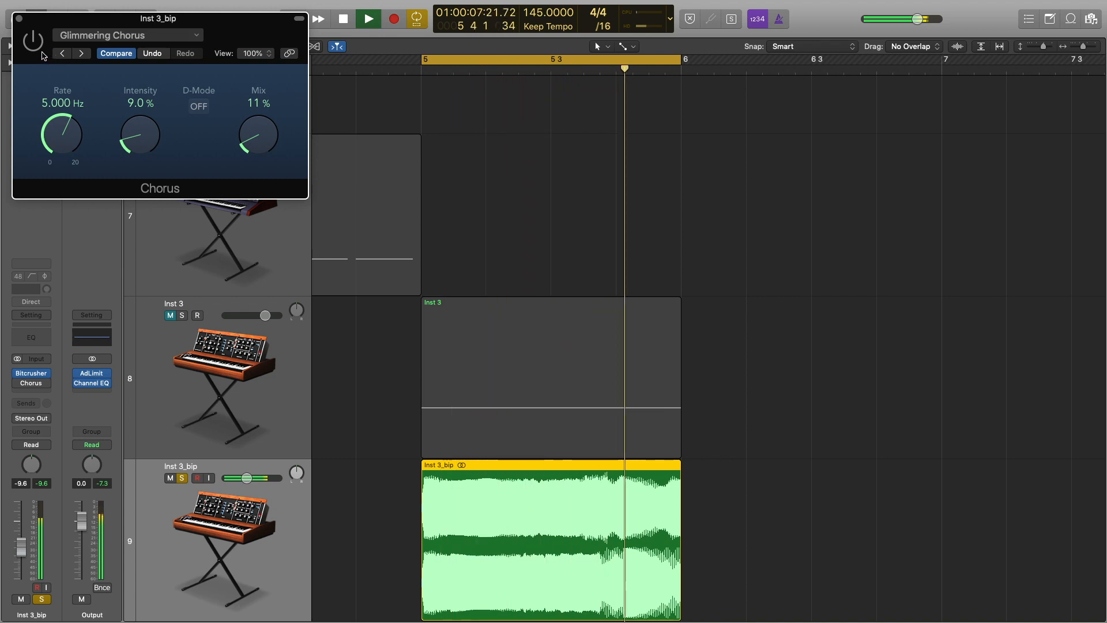
pyautogui.press('space')
pyautogui.click(36, 48)
pyautogui.press('space')
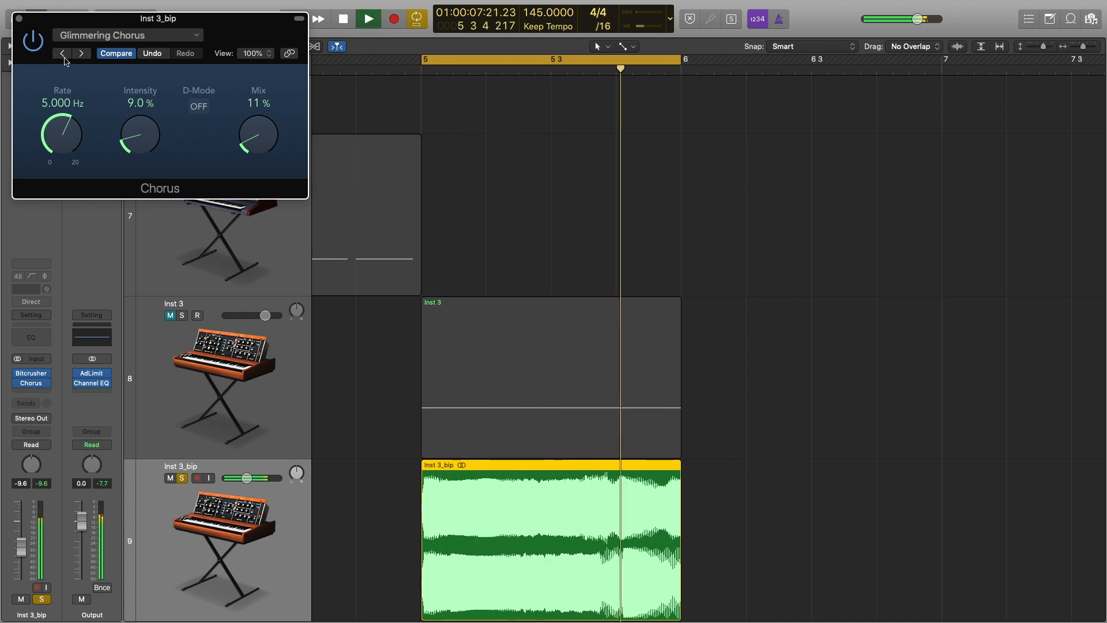
pyautogui.press('space')
pyautogui.press('space')
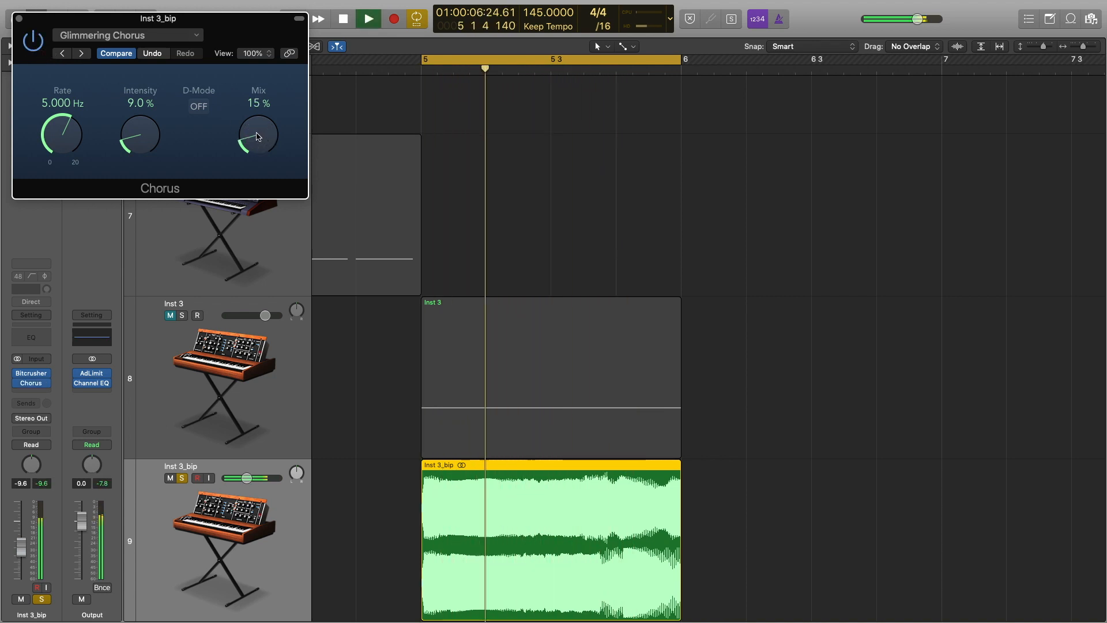
pyautogui.press('space')
pyautogui.click(20, 20)
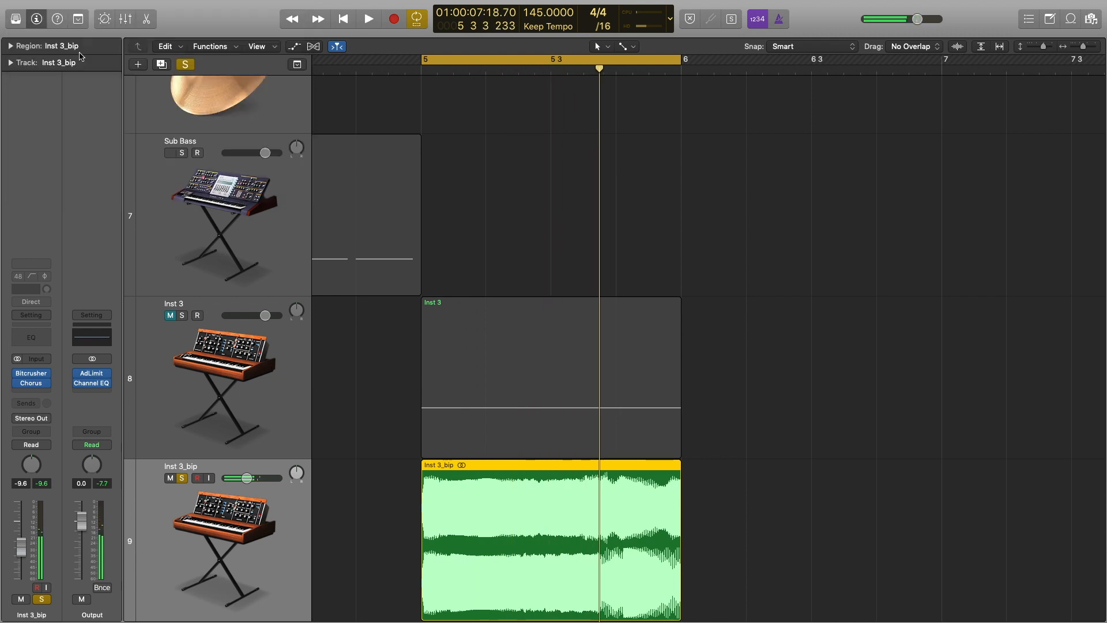
# Step: Insert a stereo Flanger after the Chorus on the Inst 3_bip track
pyautogui.click(46, 392)
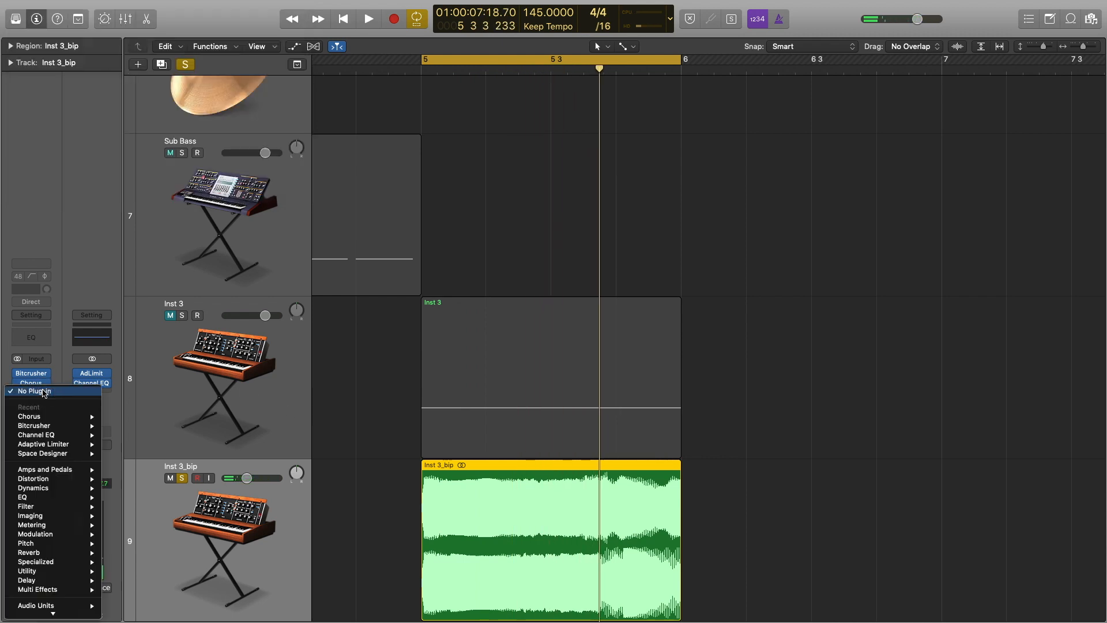
pyautogui.moveTo(72, 489)
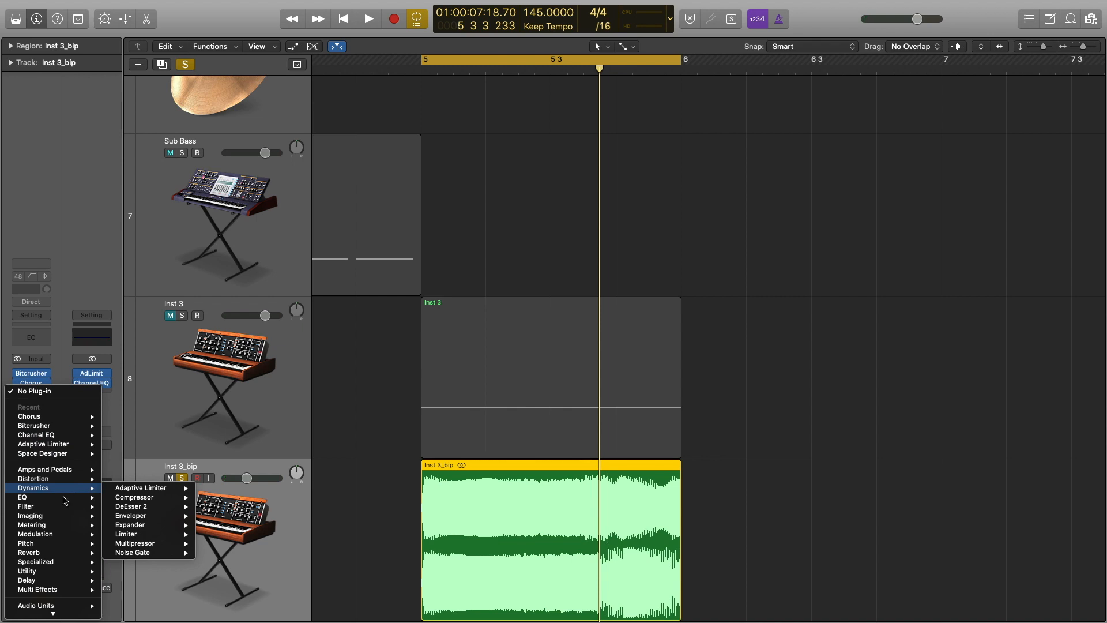
pyautogui.moveTo(60, 535)
pyautogui.moveTo(138, 540)
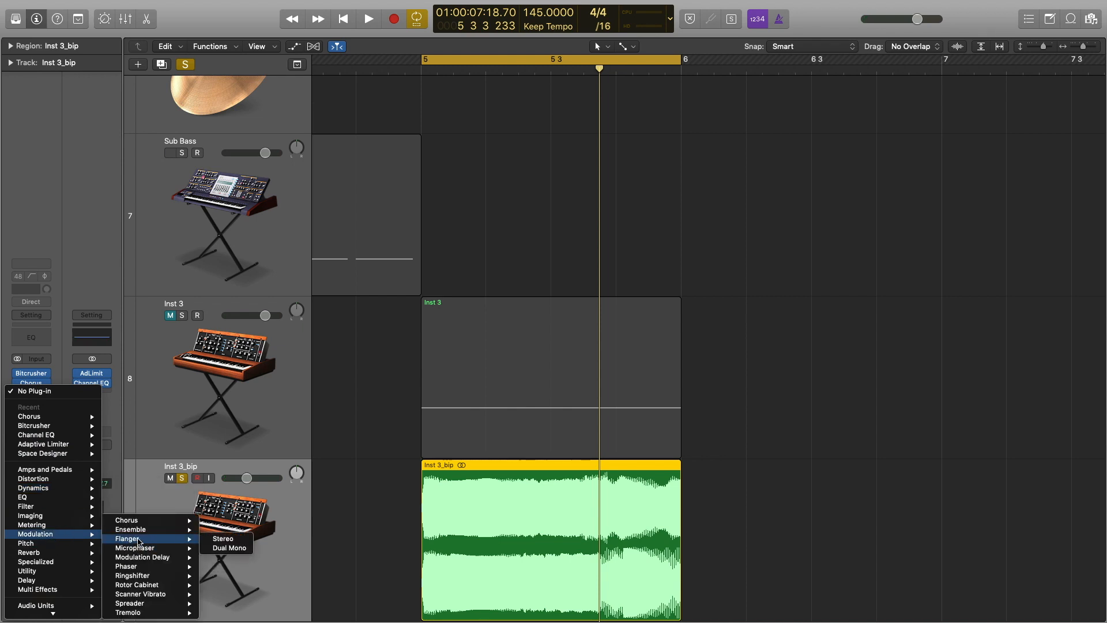
pyautogui.click(223, 539)
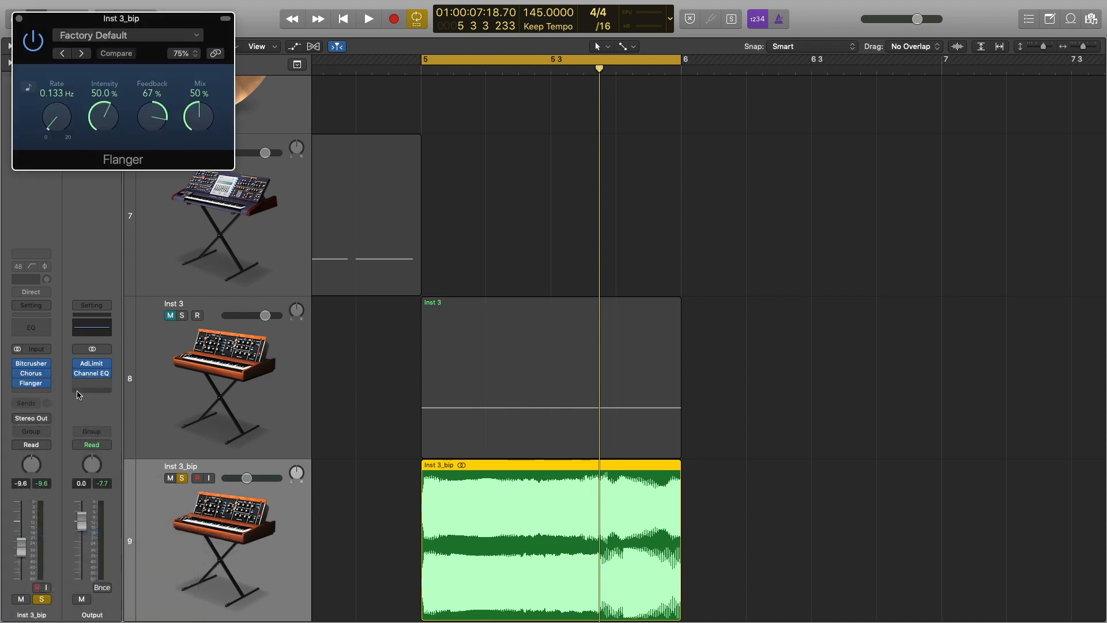
# Step: Load the Orange Flanger preset and lower the Flanger mix to 13% while auditioning the bass
pyautogui.click(132, 38)
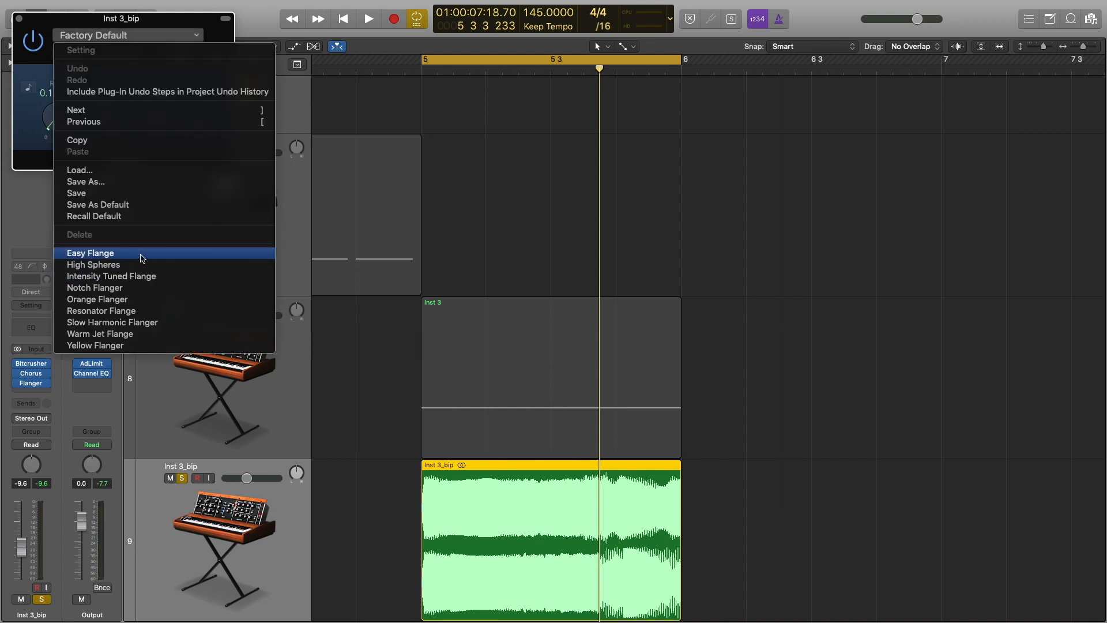
pyautogui.click(125, 300)
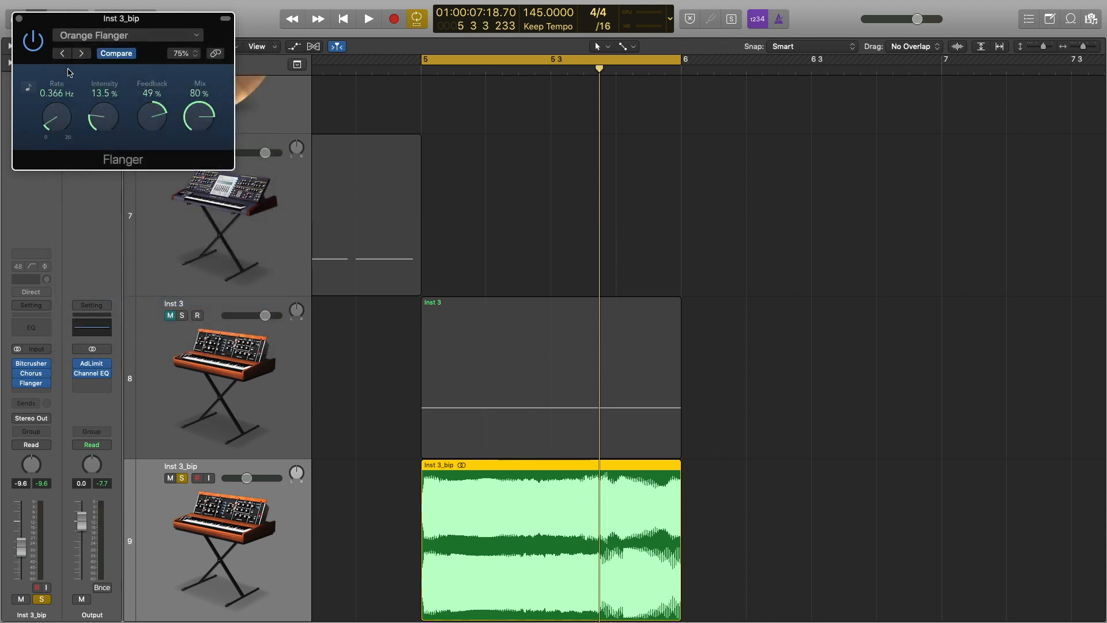
pyautogui.press('space')
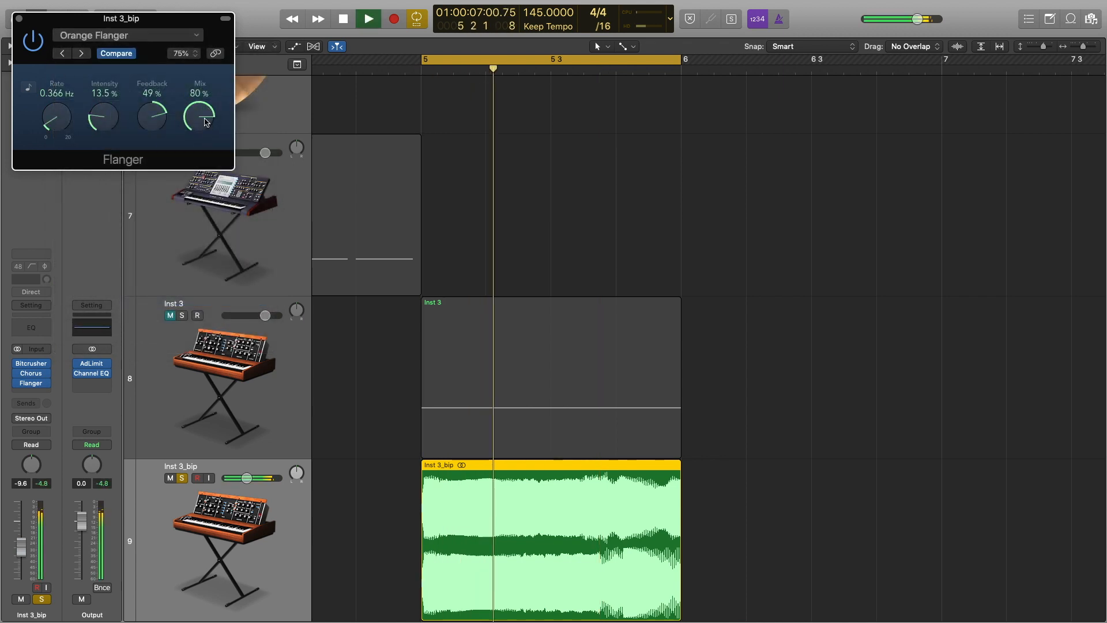
pyautogui.moveTo(209, 130); pyautogui.dragTo(198, 226)
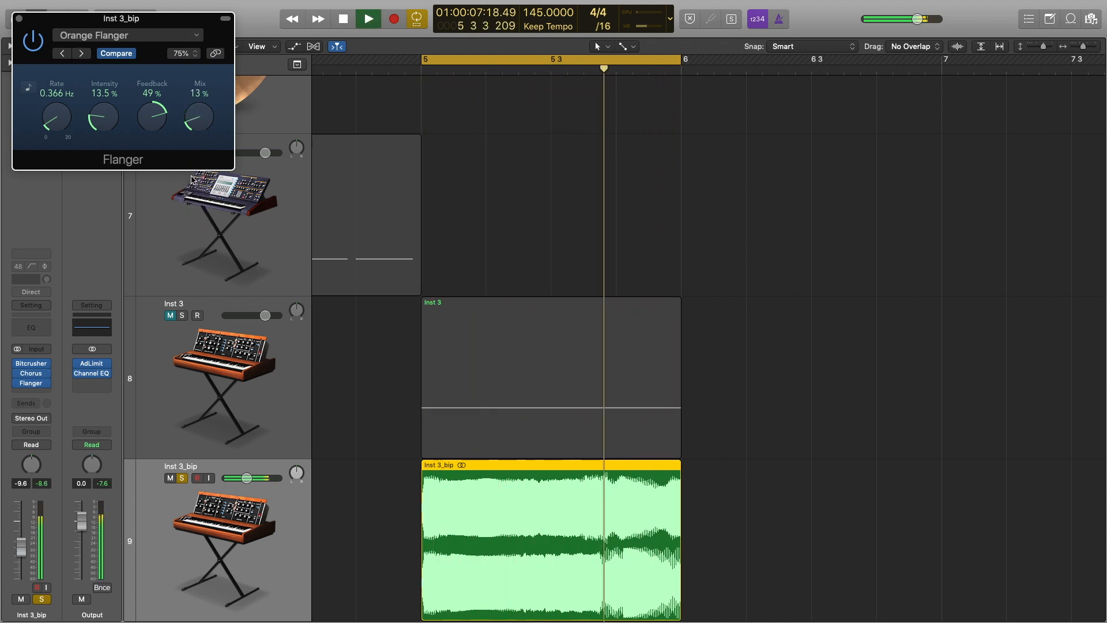
pyautogui.press('space')
# Step: Move the Flanger window off the channel strip and compare playback with the Chorus and Flanger bypassed and re-enabled
pyautogui.moveTo(32, 18); pyautogui.dragTo(295, 37)
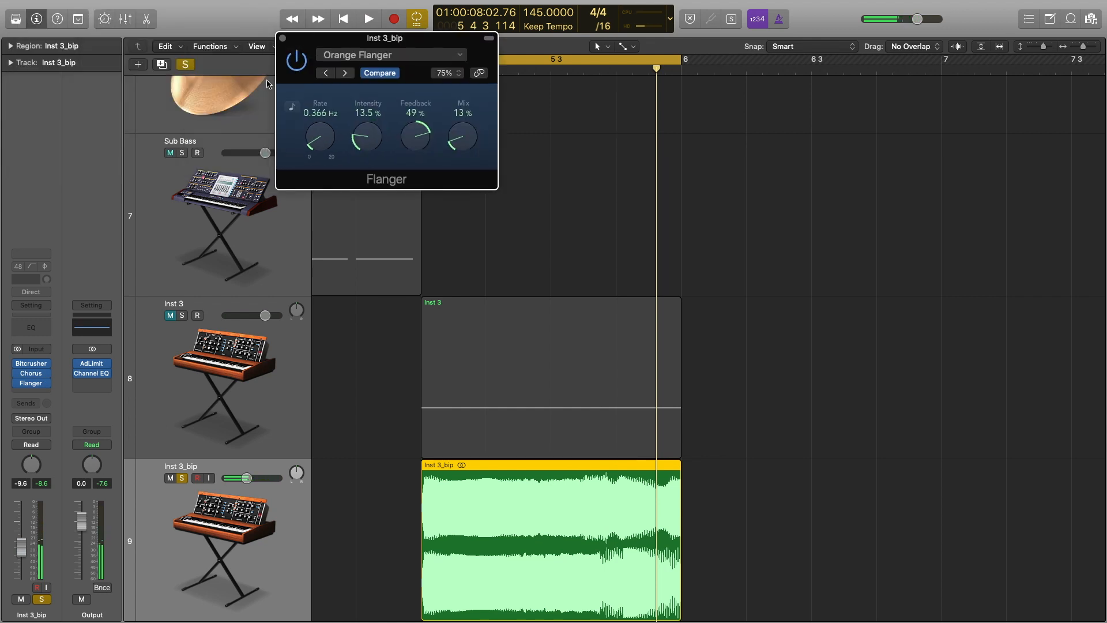
pyautogui.click(18, 373)
pyautogui.press('space')
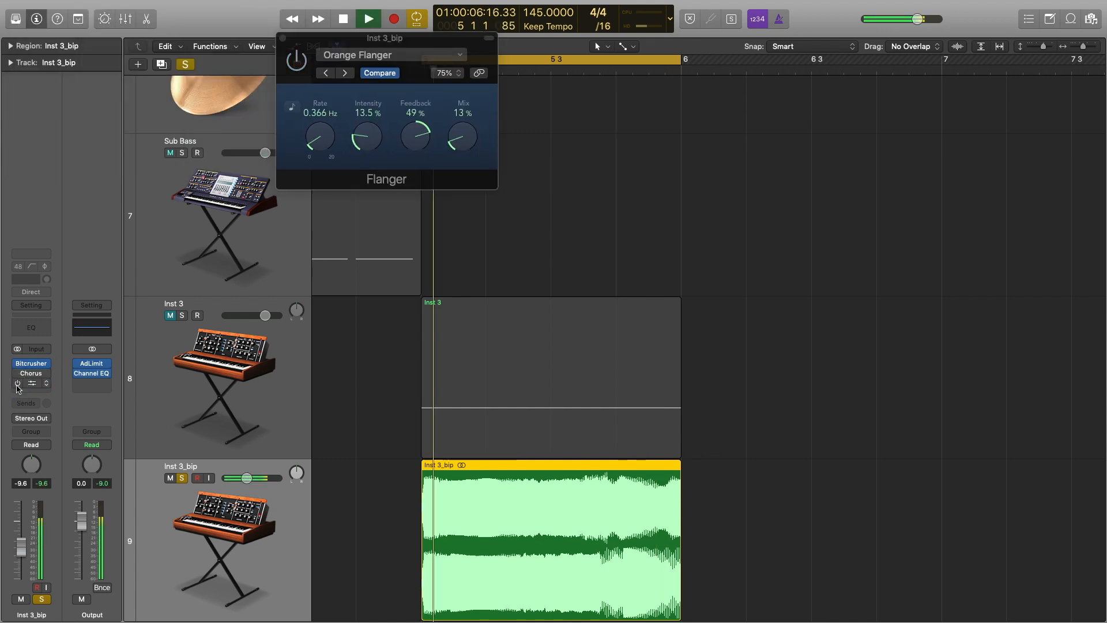
pyautogui.press('space')
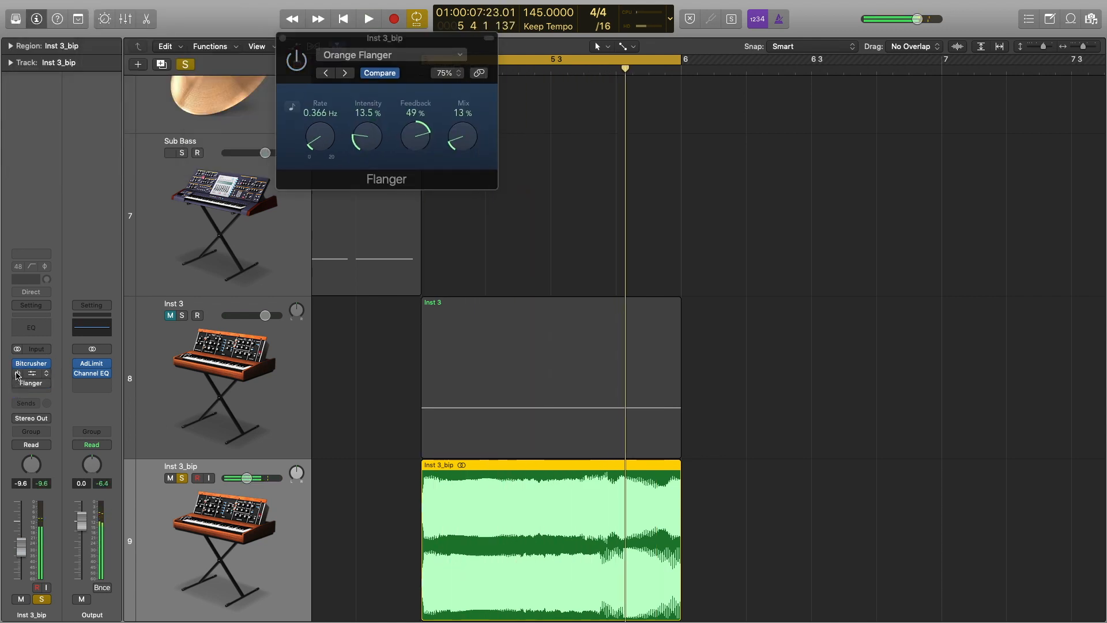
pyautogui.press('space')
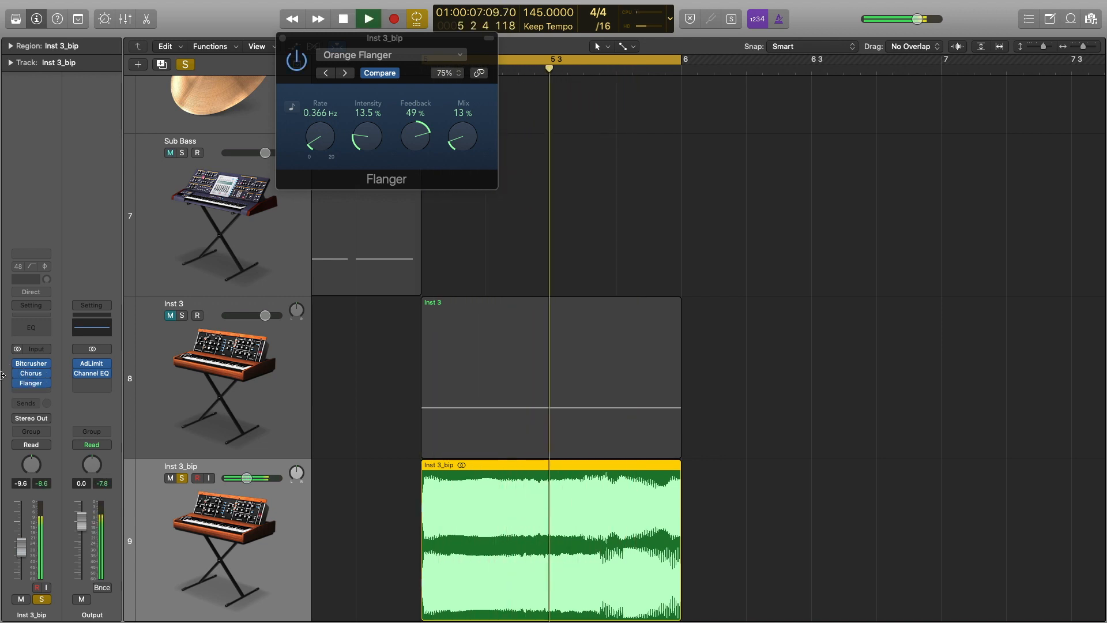
# Step: Stop playback, close the Flanger, and insert a stereo Phaser after it on the Inst 3_bip track
pyautogui.press('space')
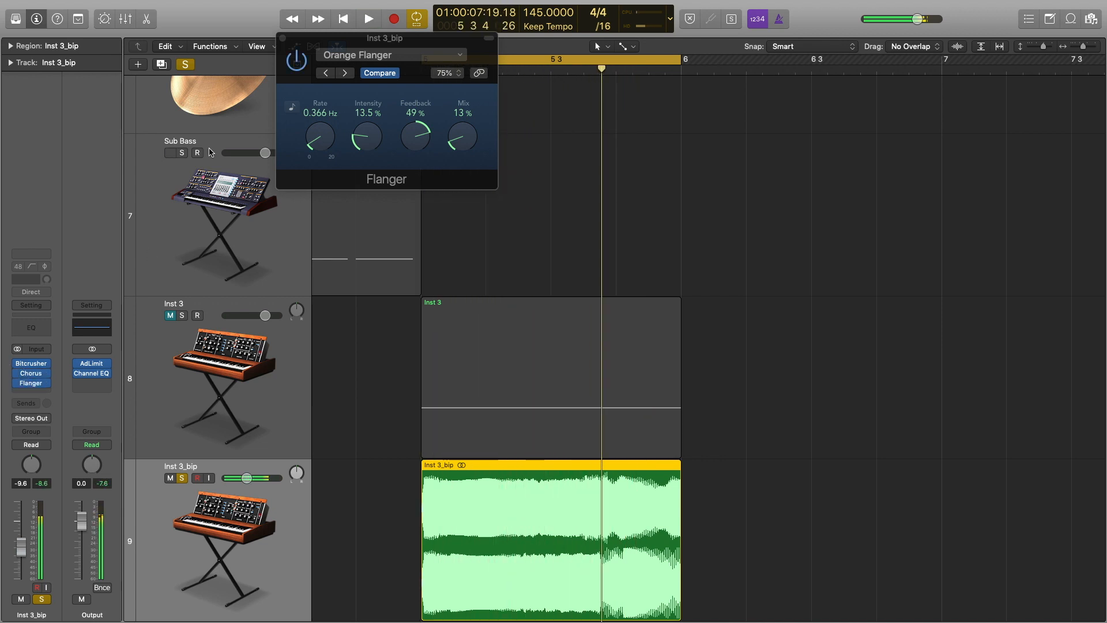
pyautogui.click(283, 39)
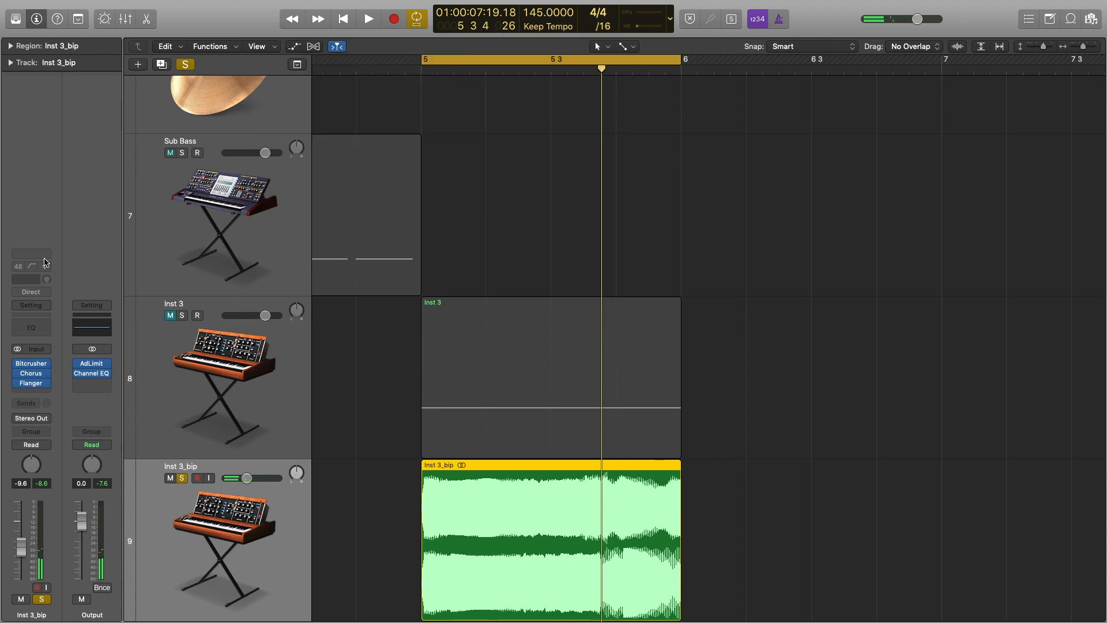
pyautogui.click(37, 393)
pyautogui.moveTo(49, 488)
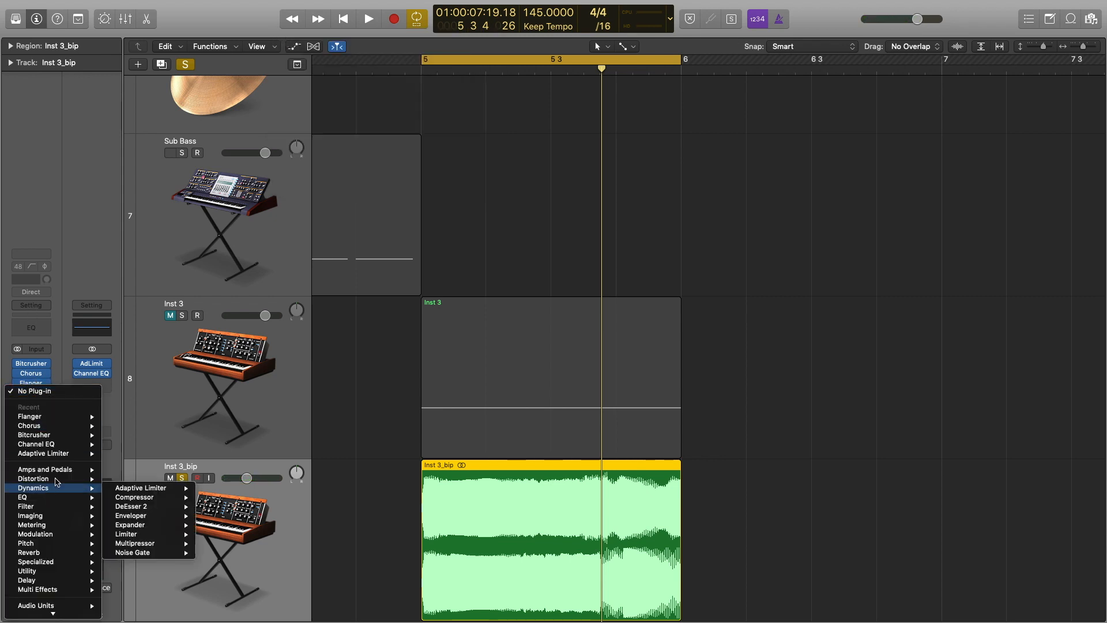
pyautogui.moveTo(49, 554)
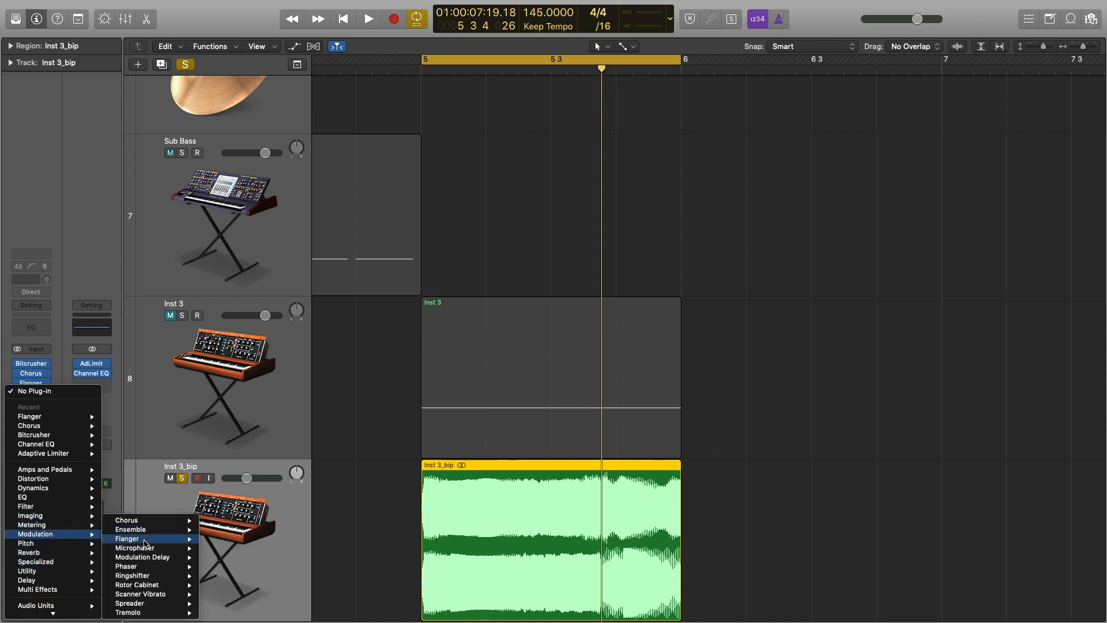
pyautogui.moveTo(154, 597)
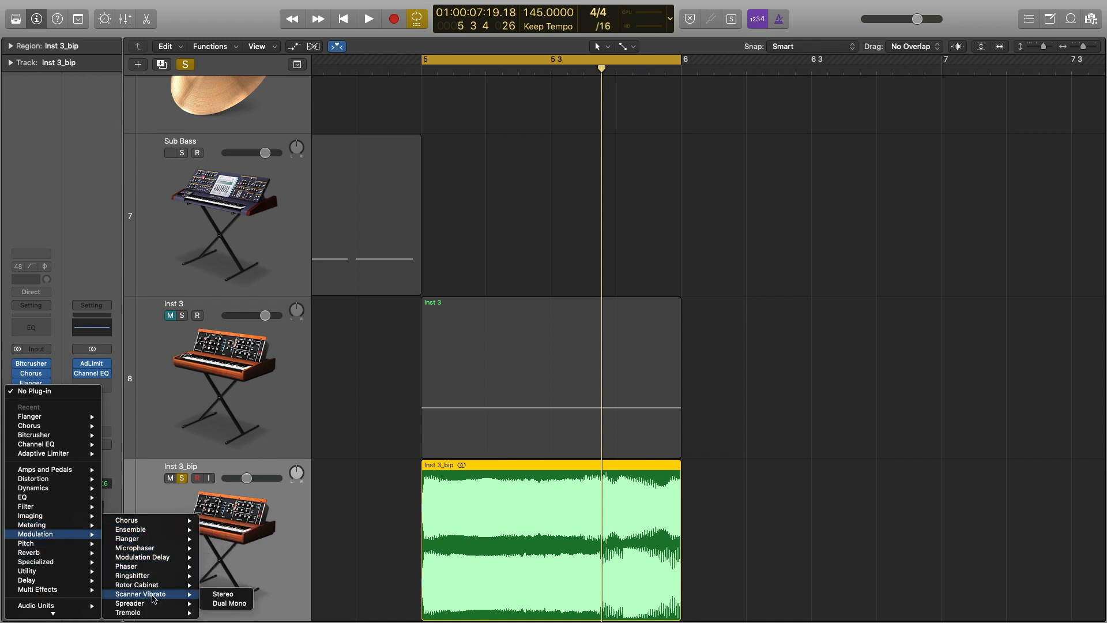
pyautogui.click(222, 567)
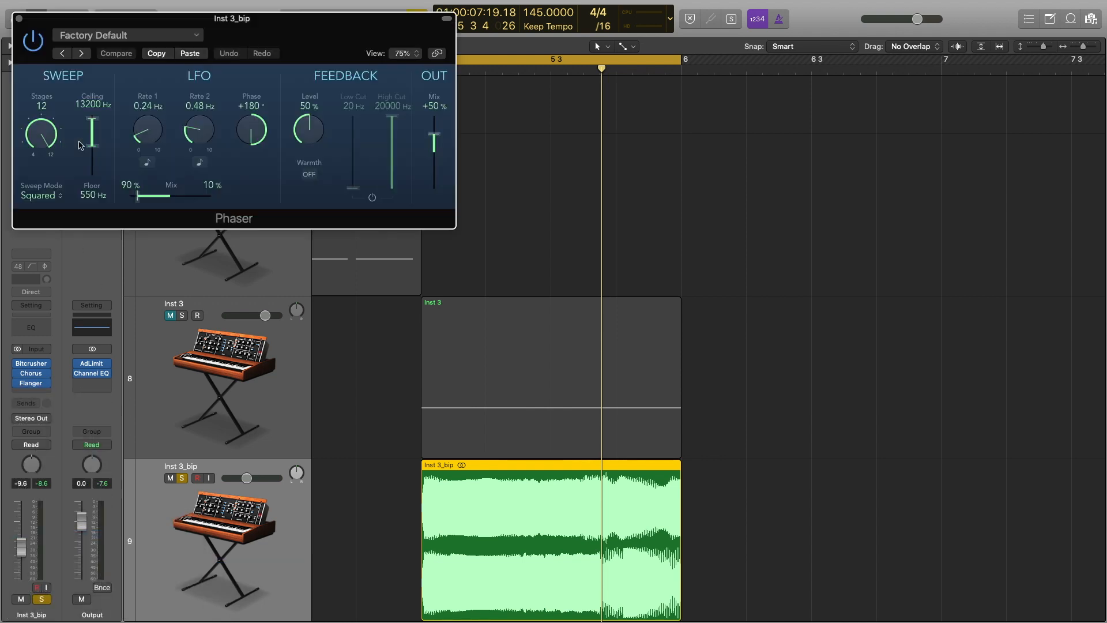
# Step: Load the Light Medium Phaser preset, lower the Phaser mix to +12% while auditioning, and close the plug-in
pyautogui.click(173, 36)
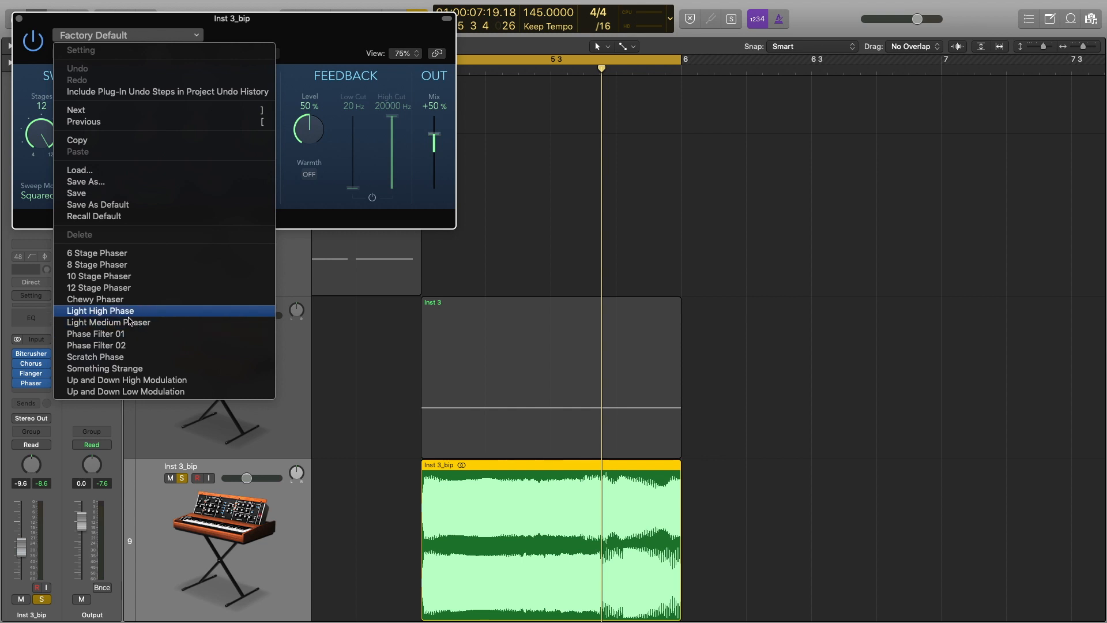
pyautogui.click(133, 325)
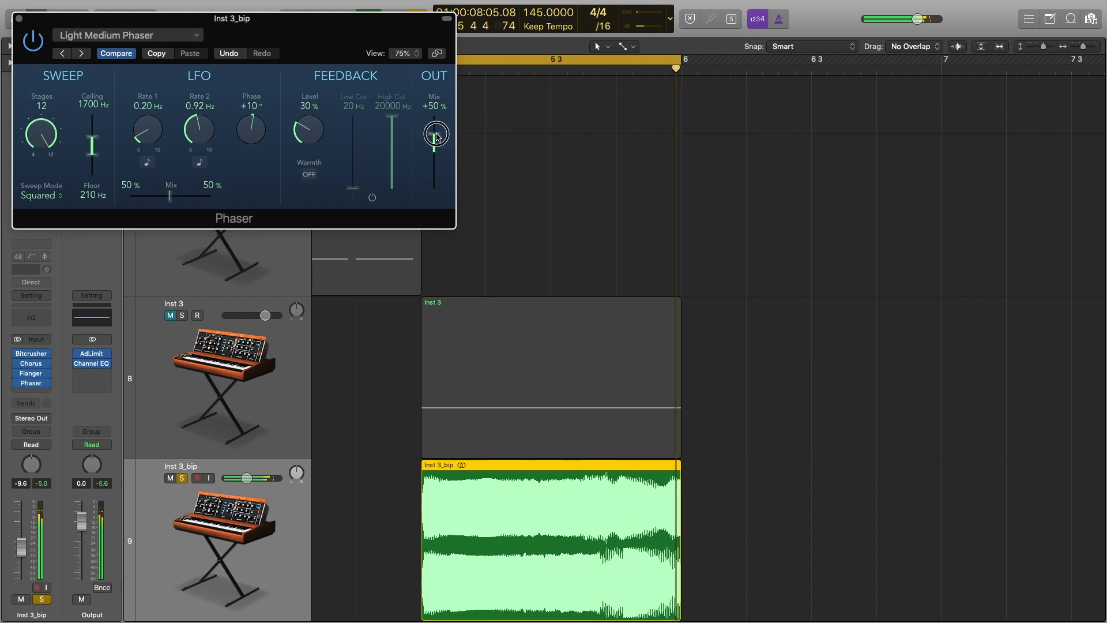
pyautogui.moveTo(434, 135); pyautogui.dragTo(435, 150)
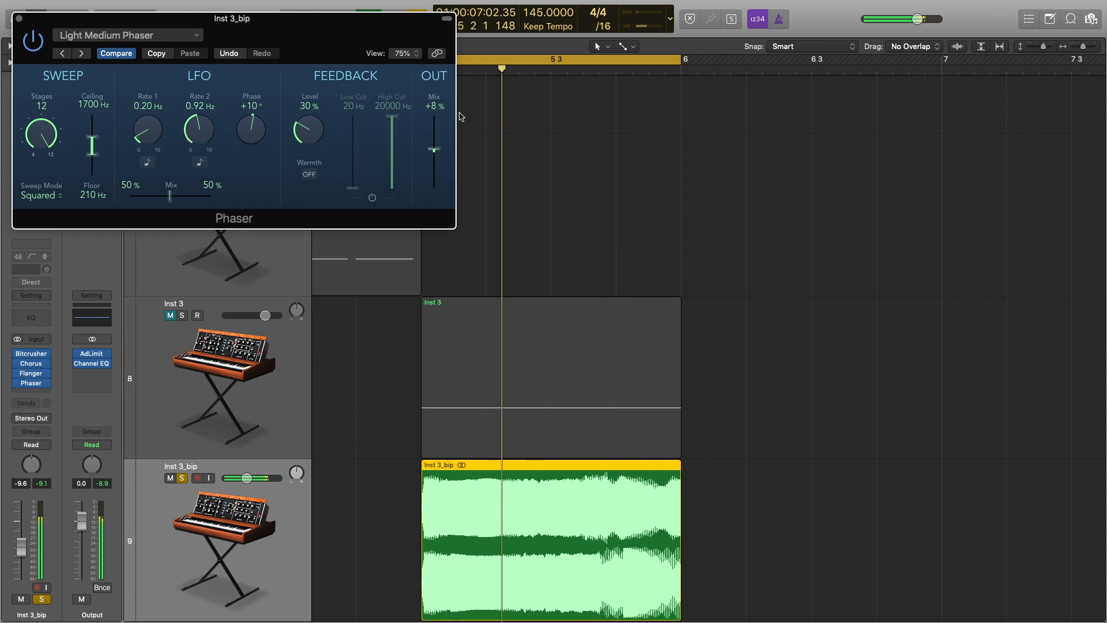
pyautogui.moveTo(436, 150); pyautogui.dragTo(437, 149)
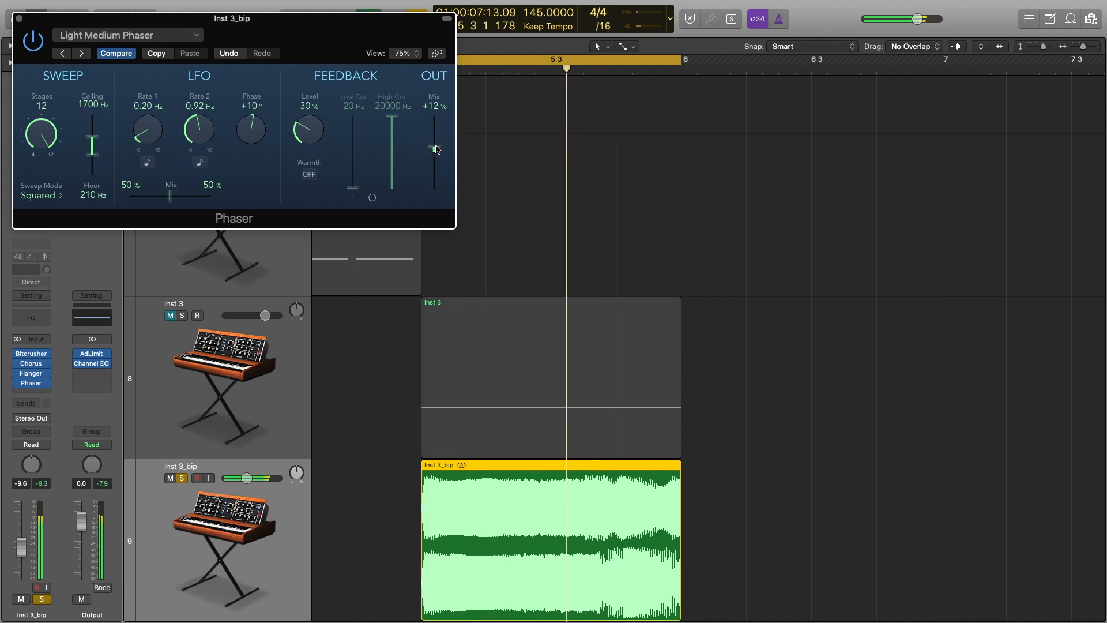
pyautogui.click(18, 19)
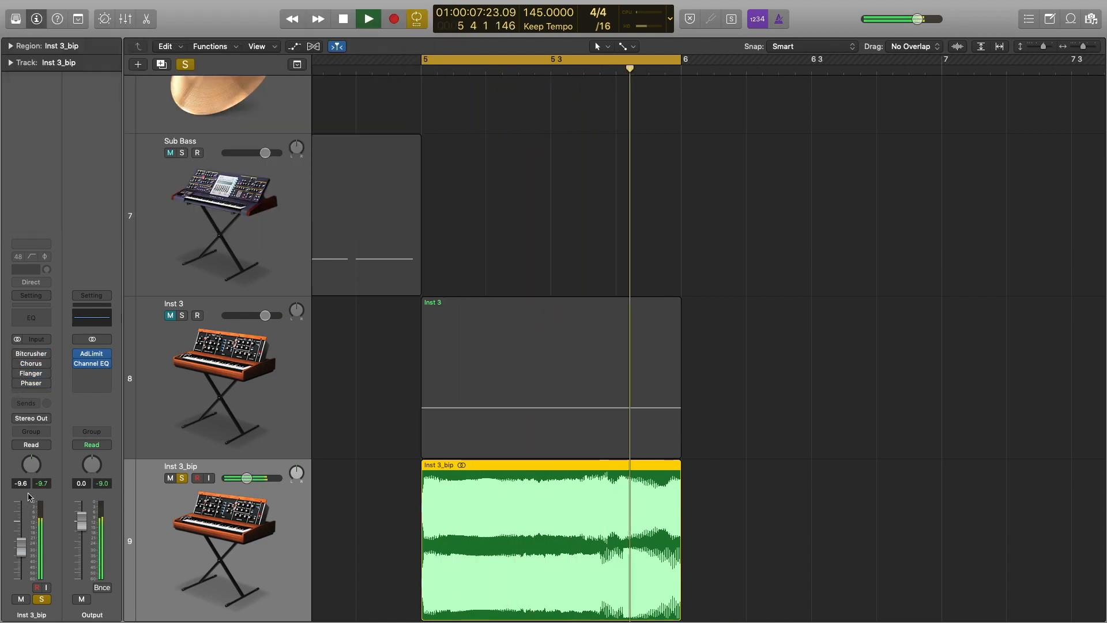
# Step: Compare playback of the bass with the Bitcrusher, Chorus, Flanger and Phaser bypassed and re-enabled
pyautogui.click(17, 354)
pyautogui.press('space')
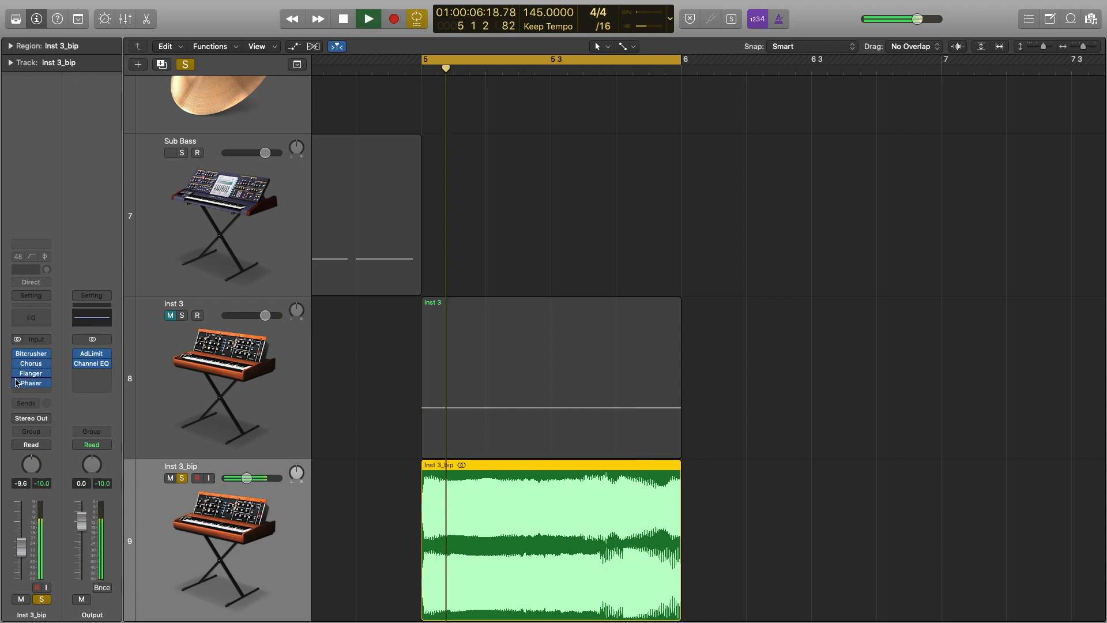
pyautogui.click(16, 383)
pyautogui.press('space')
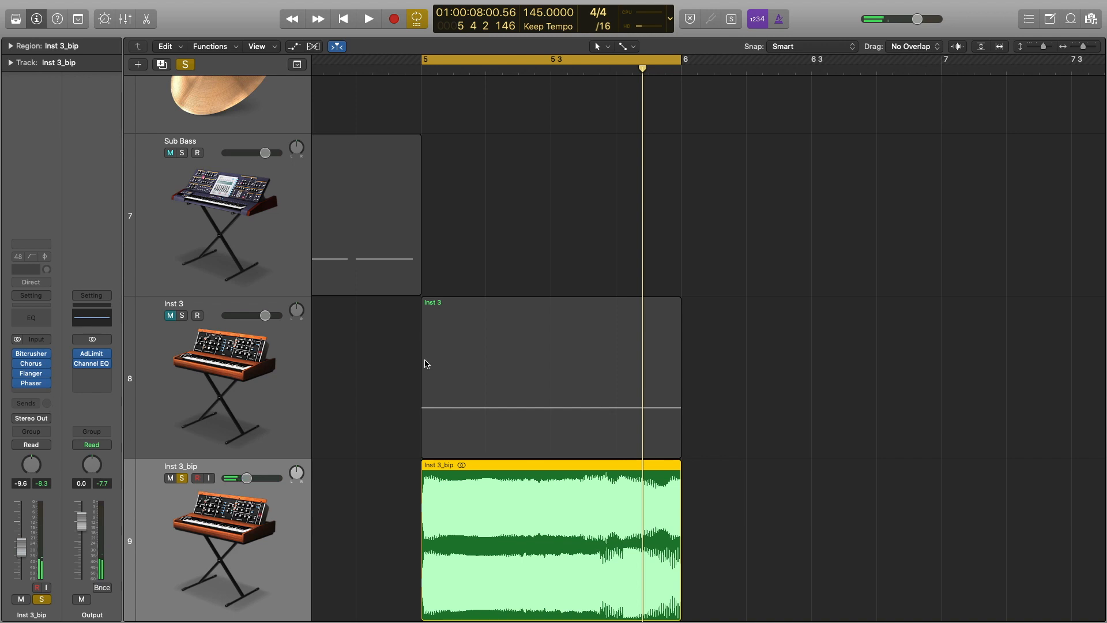
# Step: Insert a stereo Space Designer reverb after the Phaser on the Inst 3_bip track
pyautogui.scroll(-2, 427, 364)
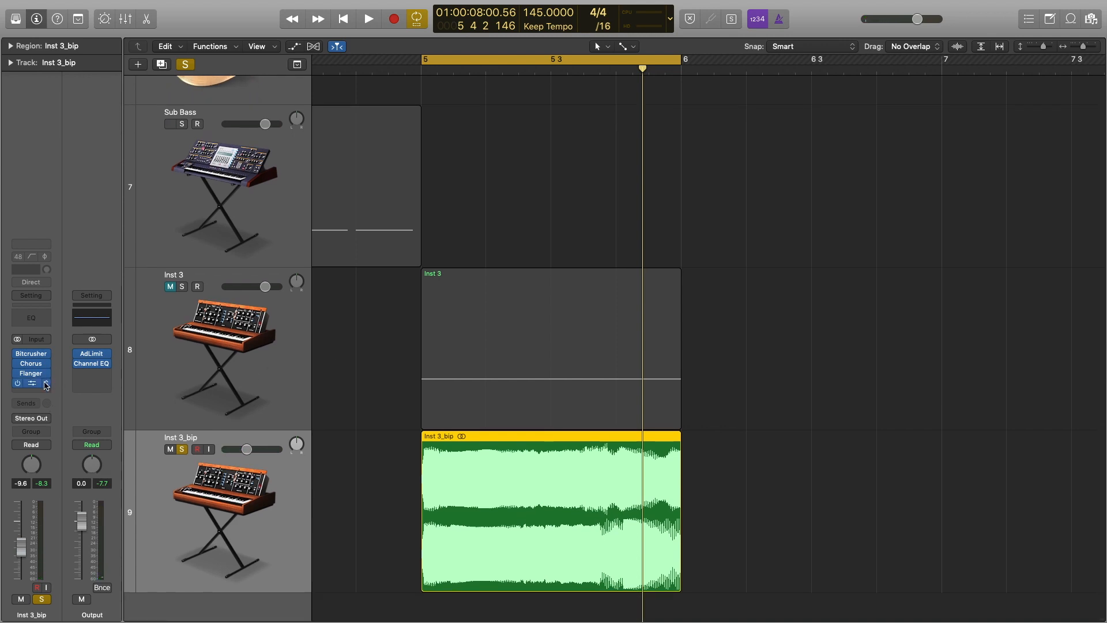
pyautogui.click(46, 384)
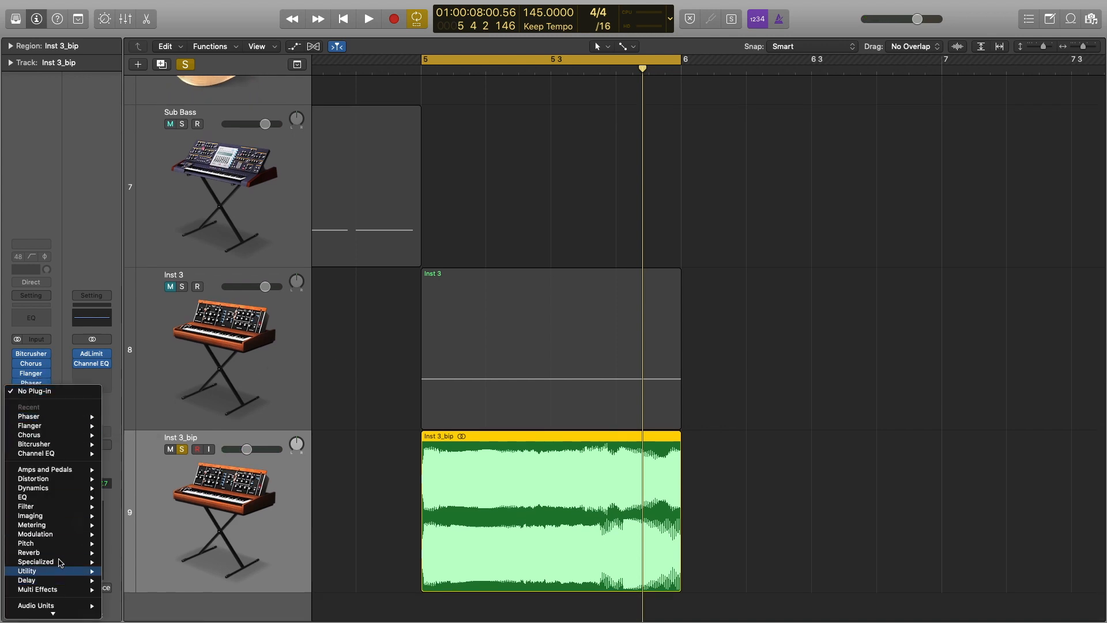
pyautogui.moveTo(58, 554)
pyautogui.moveTo(163, 582)
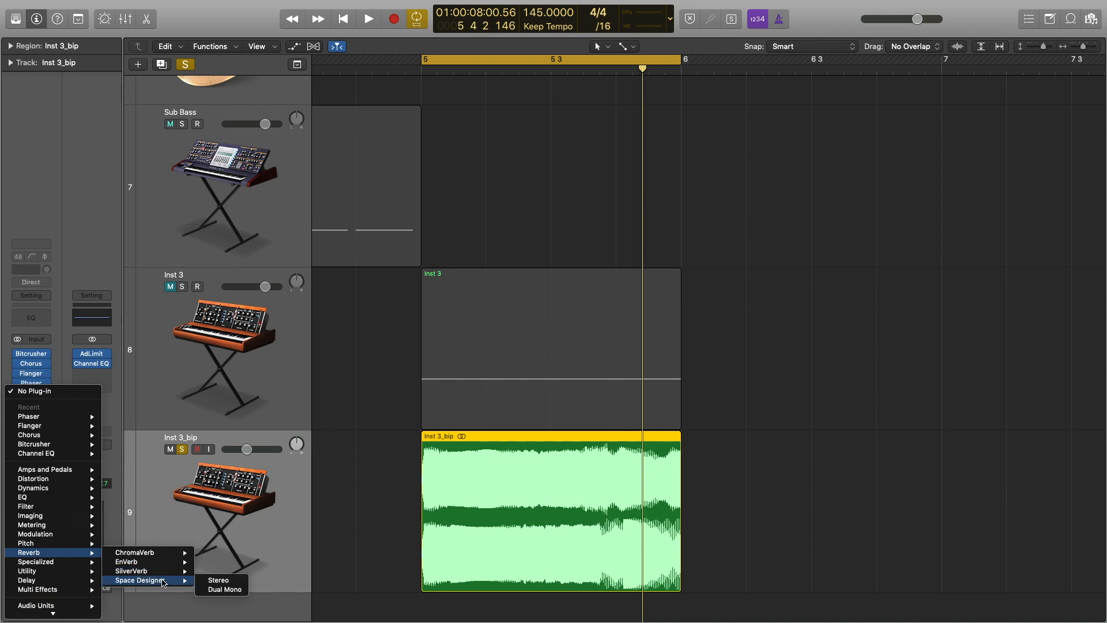
pyautogui.click(218, 581)
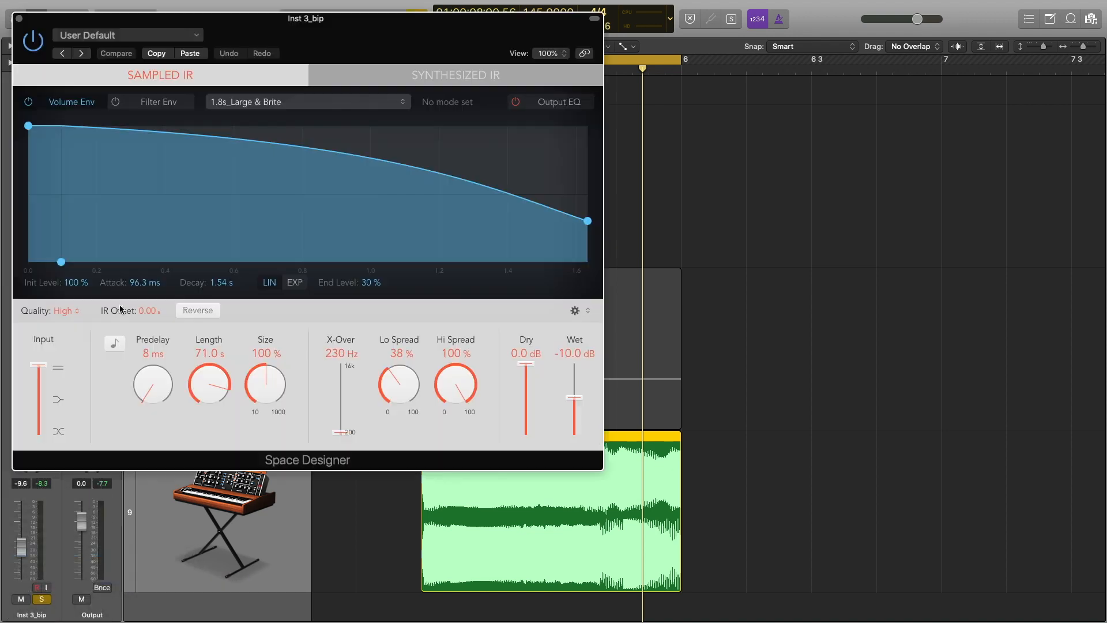
# Step: Load the medium room preset 1.5s Piano Warmth, lower the wet level to -25 dB during playback, and close Space Designer
pyautogui.click(180, 37)
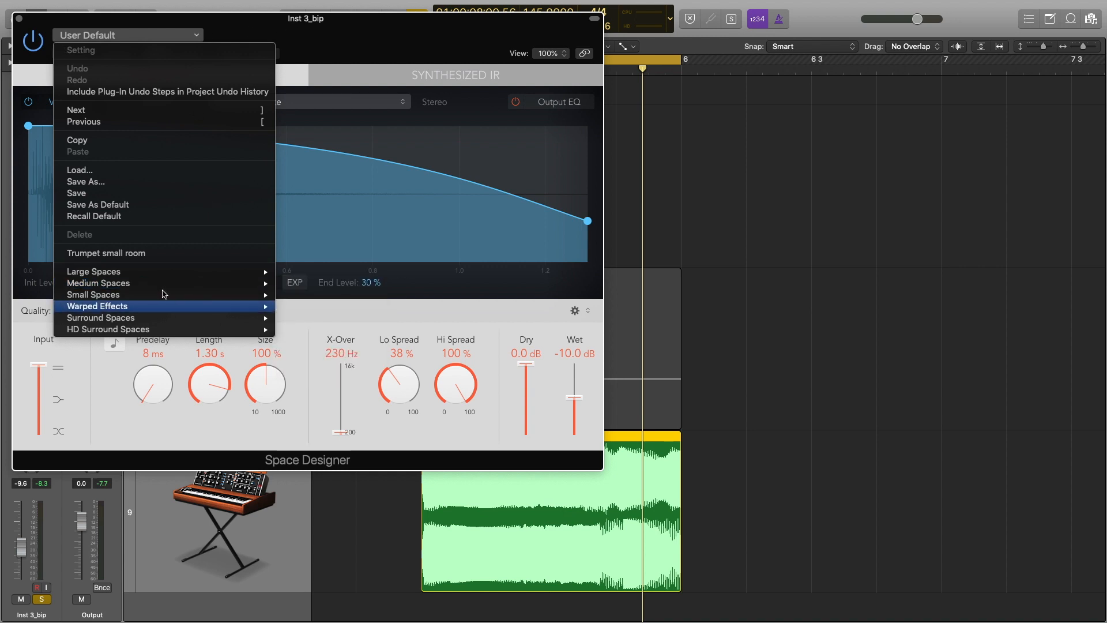
pyautogui.moveTo(164, 288)
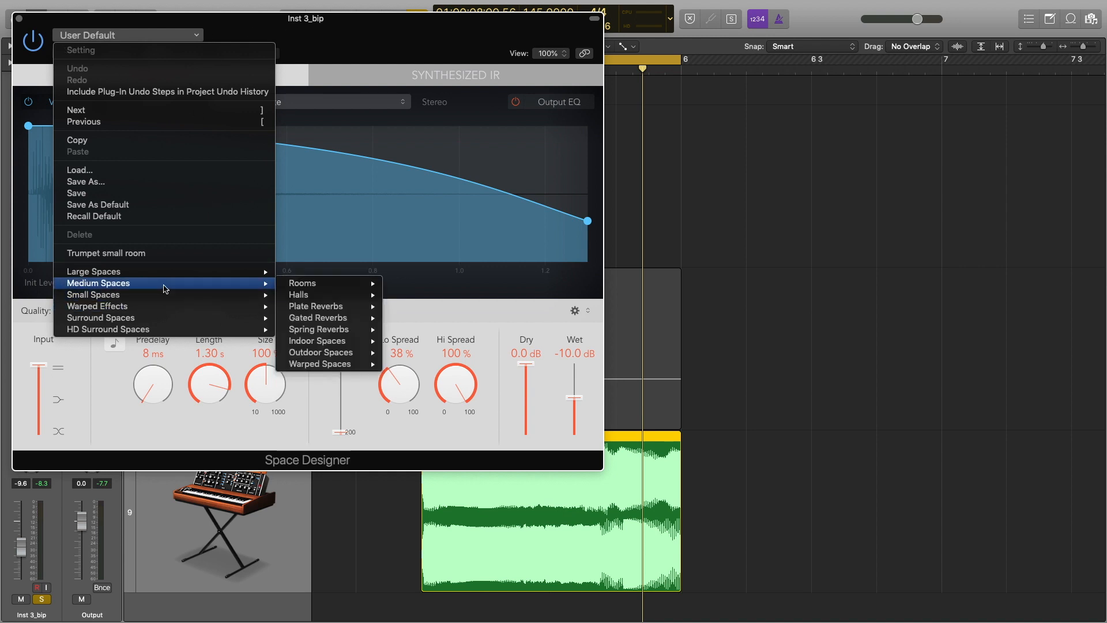
pyautogui.moveTo(304, 297)
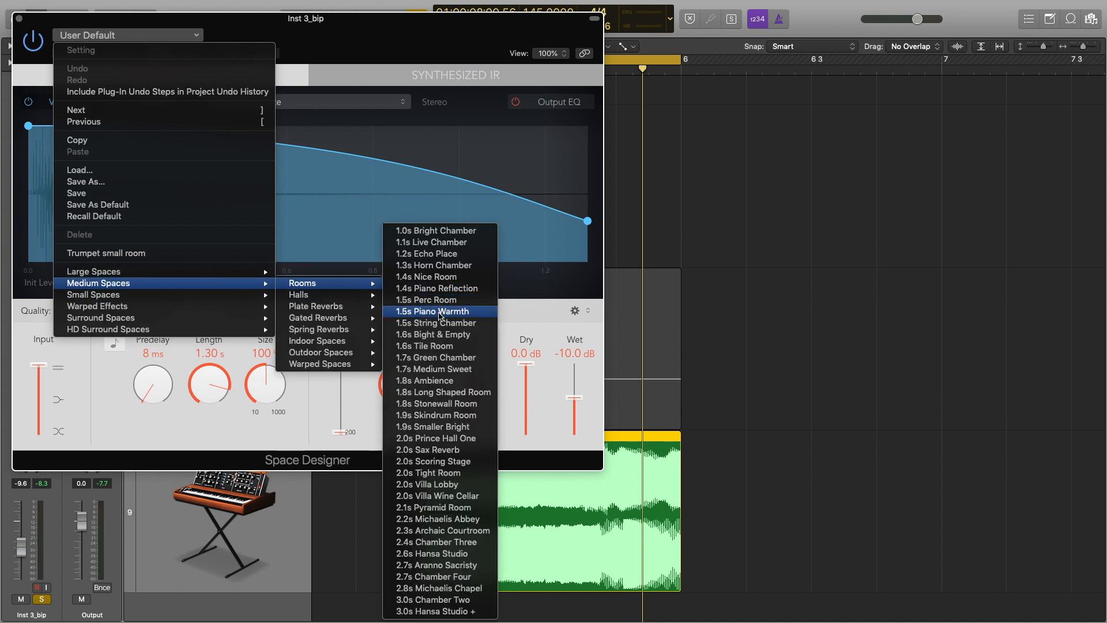
pyautogui.click(439, 313)
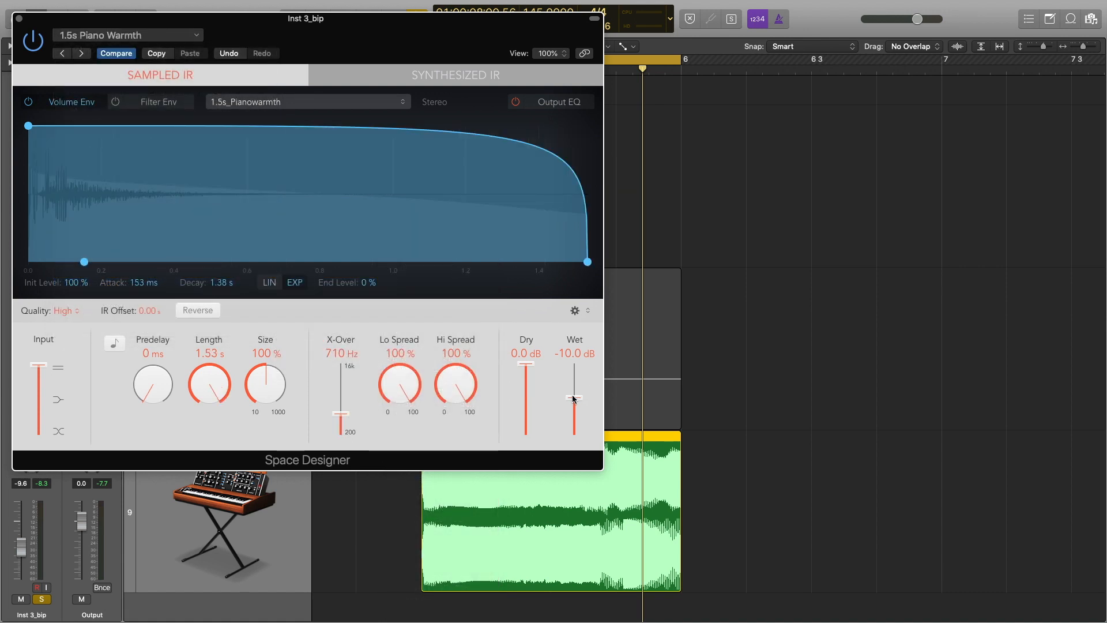
pyautogui.press('space')
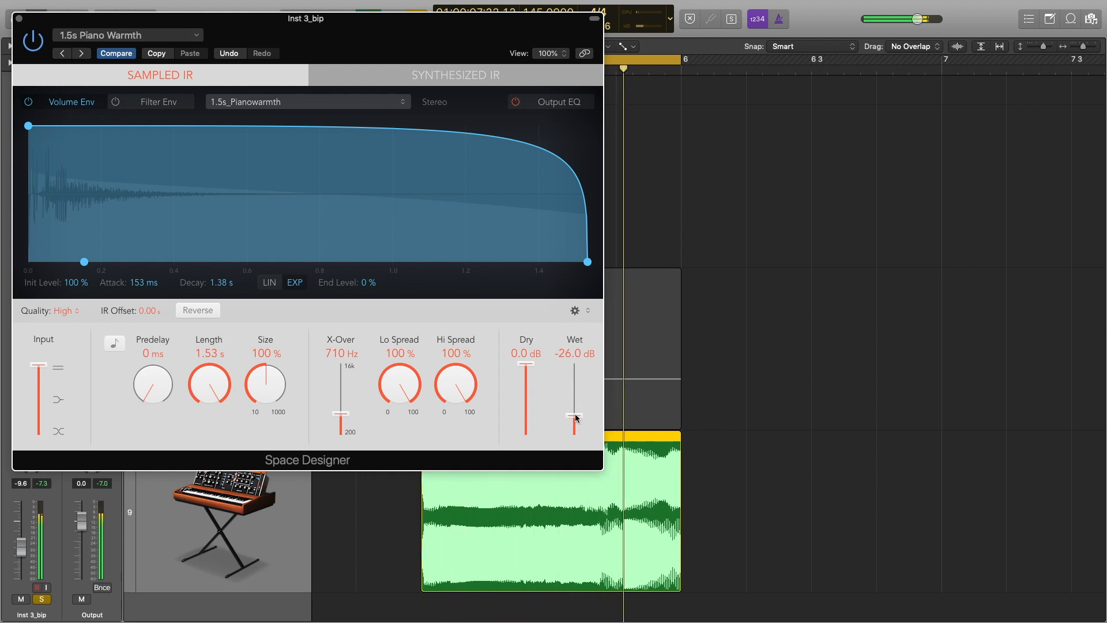
pyautogui.moveTo(576, 415); pyautogui.dragTo(576, 413)
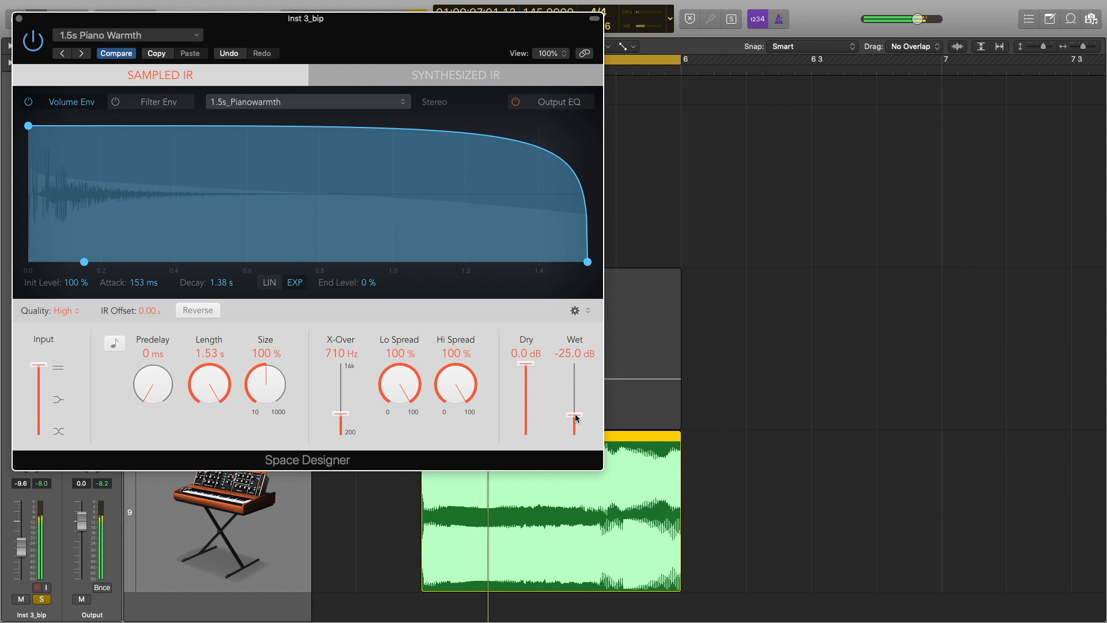
pyautogui.click(19, 19)
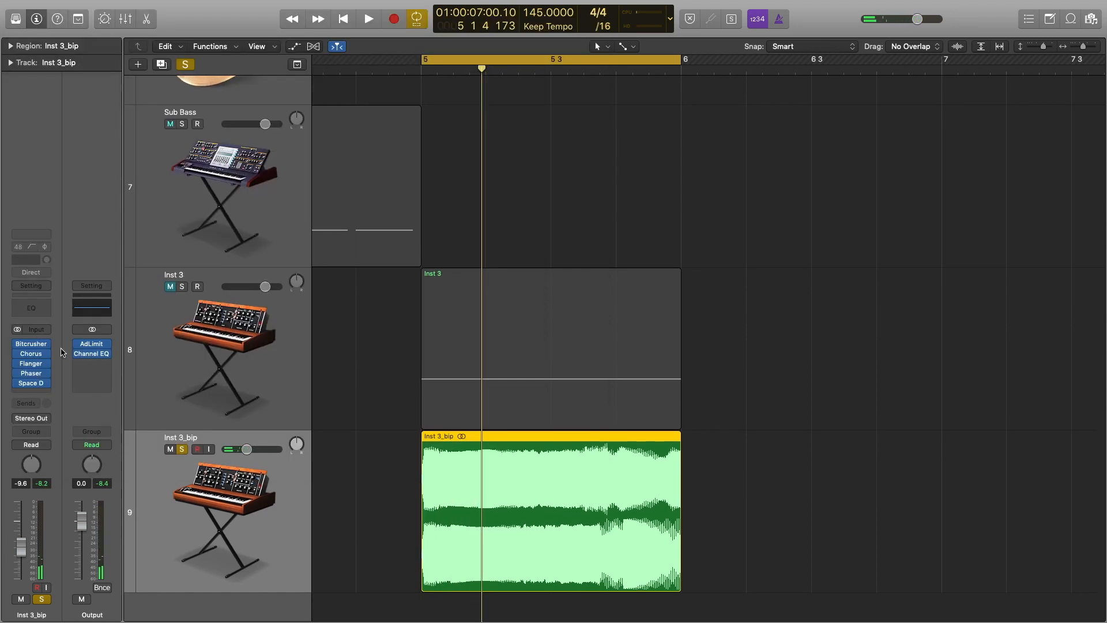
# Step: Add a Channel EQ to the Inst 3_bip track with the low cut enabled at about 88 Hz, and close it
pyautogui.click(34, 306)
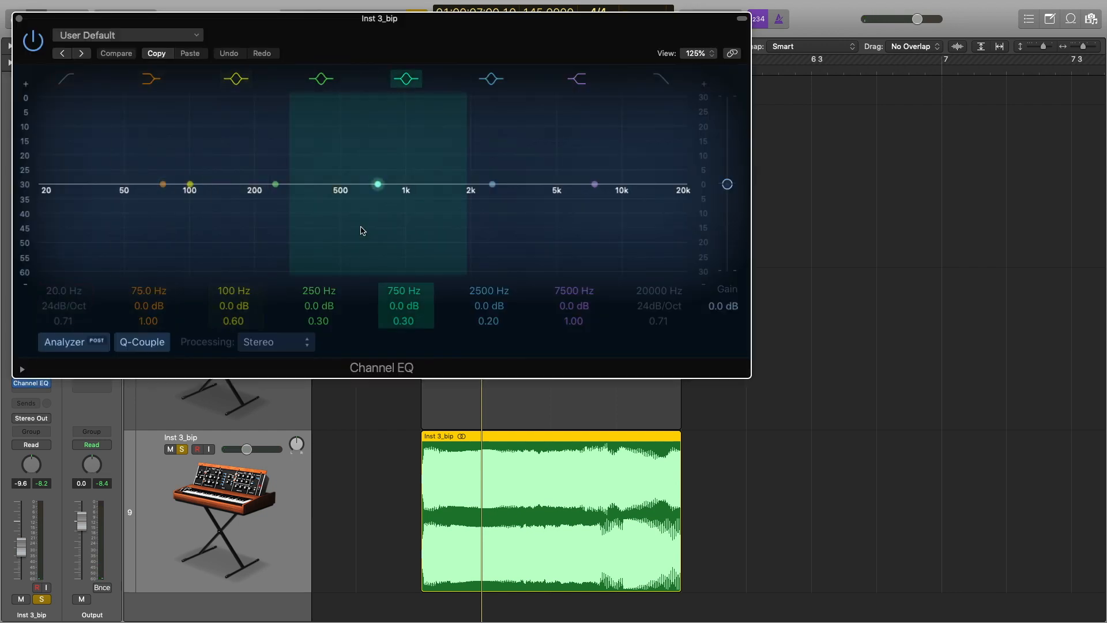
pyautogui.press('space')
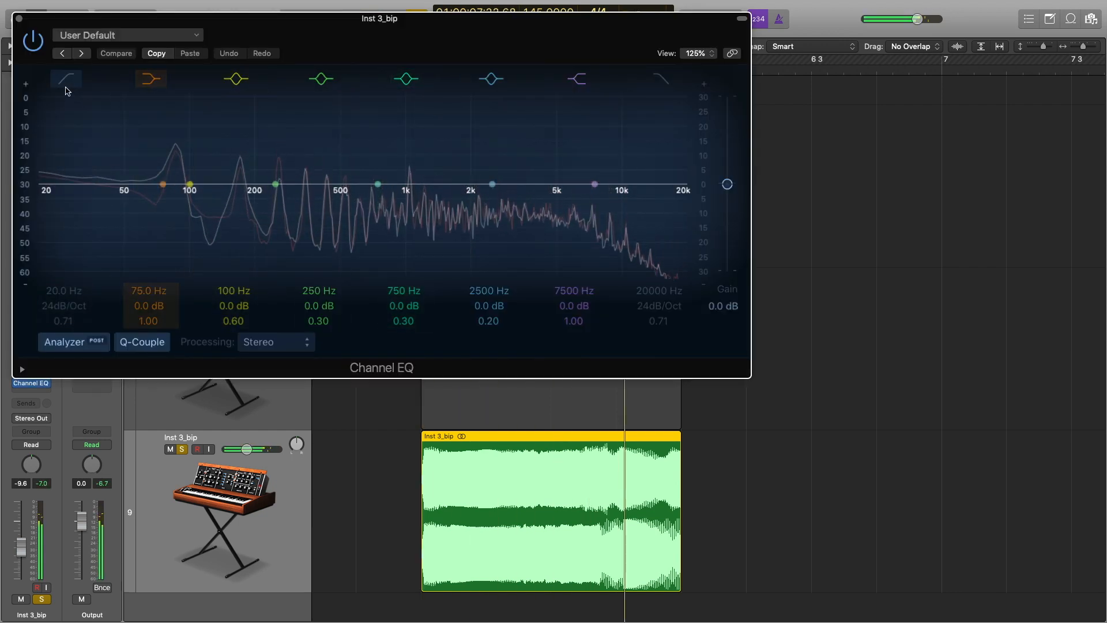
pyautogui.click(65, 81)
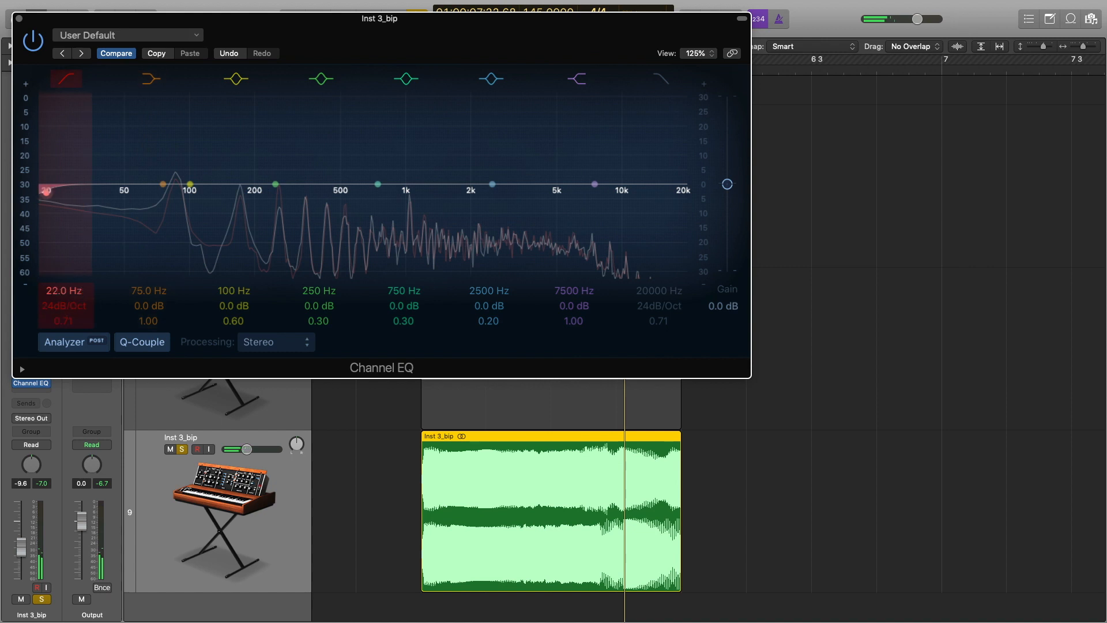
pyautogui.moveTo(47, 191)
pyautogui.mouseDown()
pyautogui.moveTo(217, 191)
pyautogui.moveTo(197, 192)
pyautogui.mouseUp()
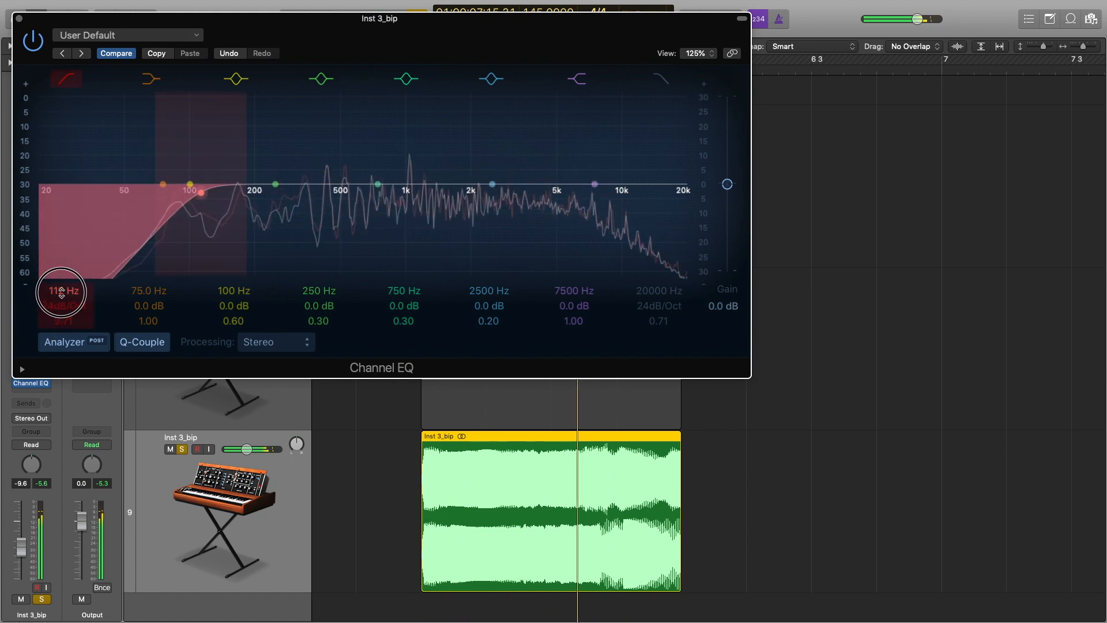
pyautogui.moveTo(64, 291); pyautogui.dragTo(63, 302)
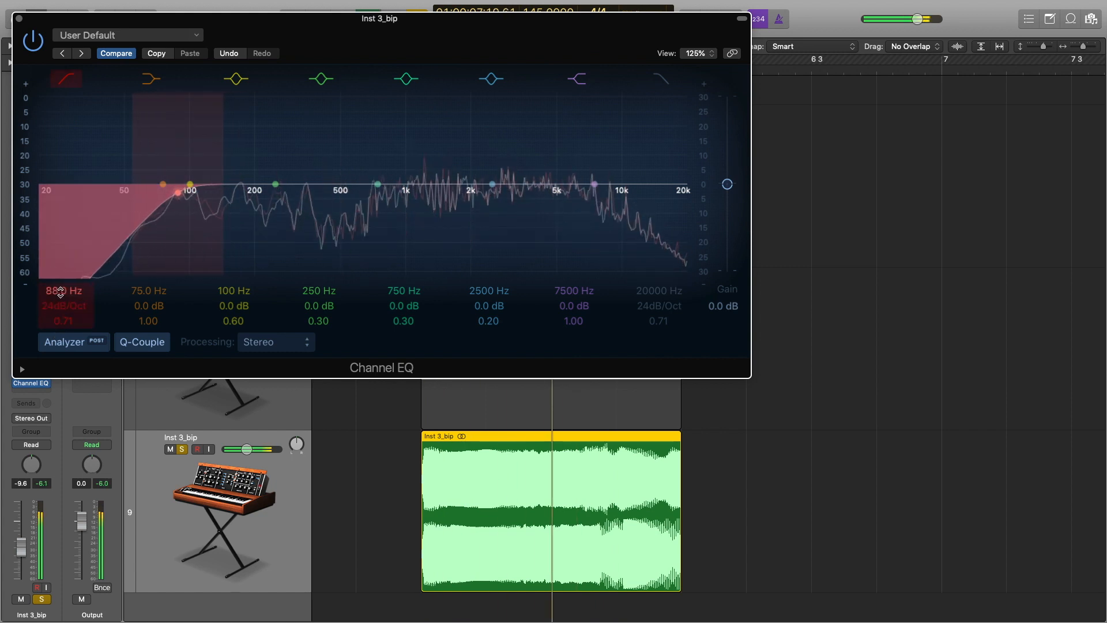
pyautogui.press('space')
pyautogui.click(19, 18)
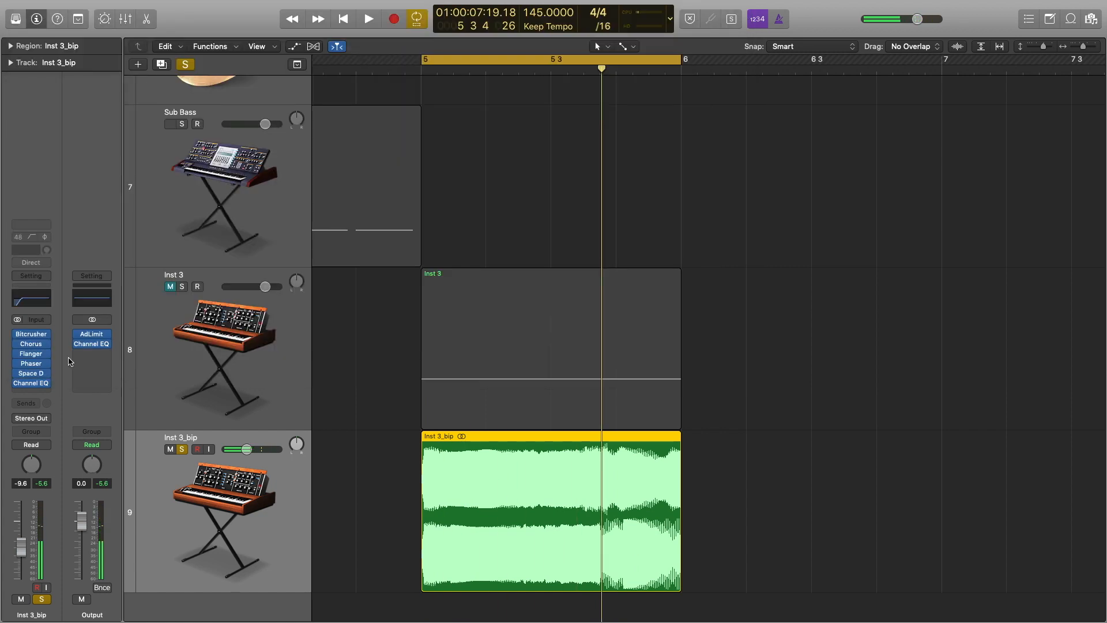
# Step: Insert a stereo Direction Mixer before the Channel EQ and enable Split with a 180 Hz crossover and 0.00 low spread, auditioning the bass
pyautogui.click(36, 382)
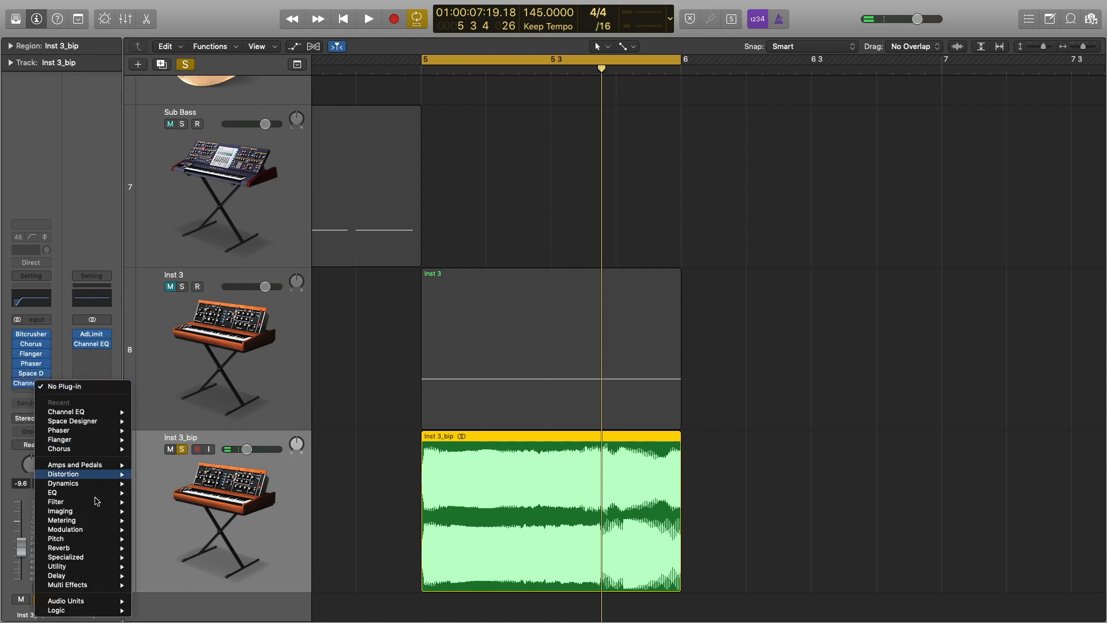
pyautogui.moveTo(97, 517)
pyautogui.moveTo(179, 522)
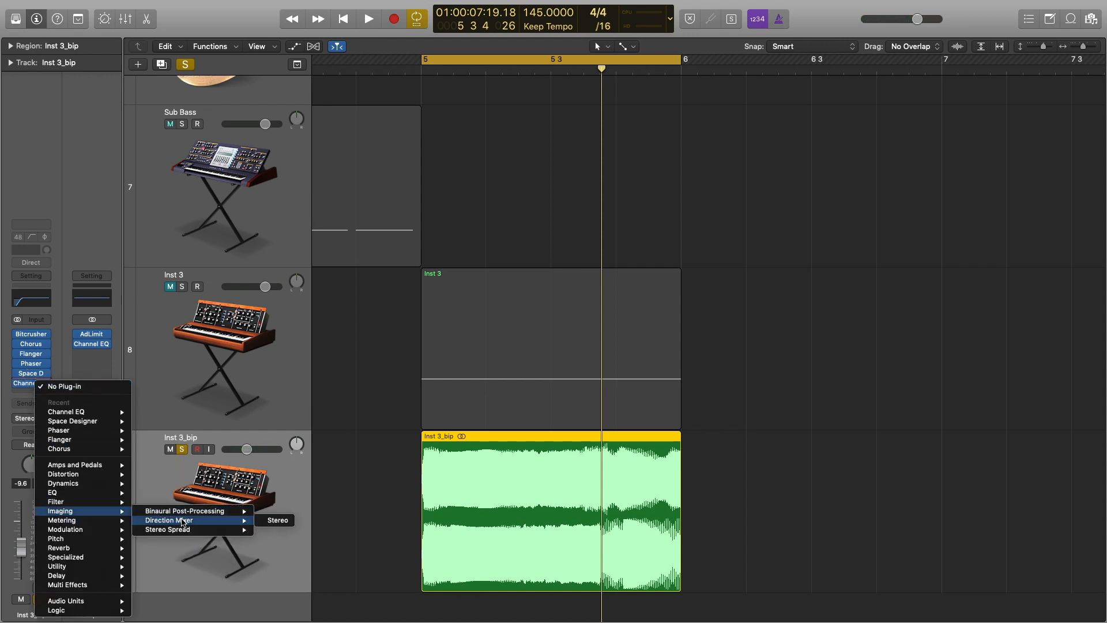
pyautogui.click(279, 521)
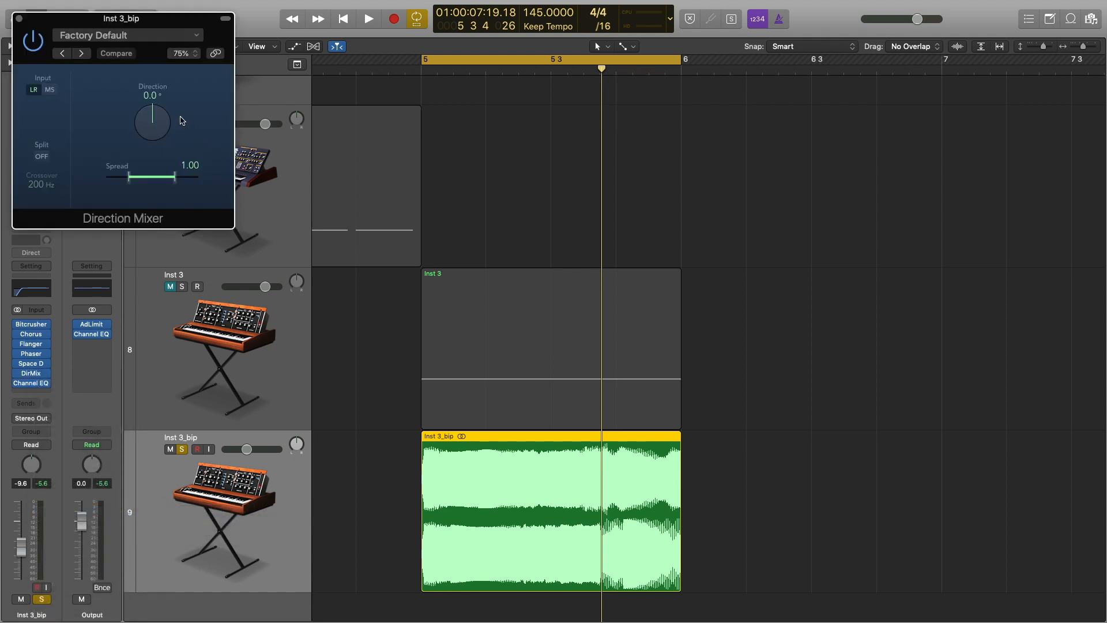
pyautogui.click(42, 157)
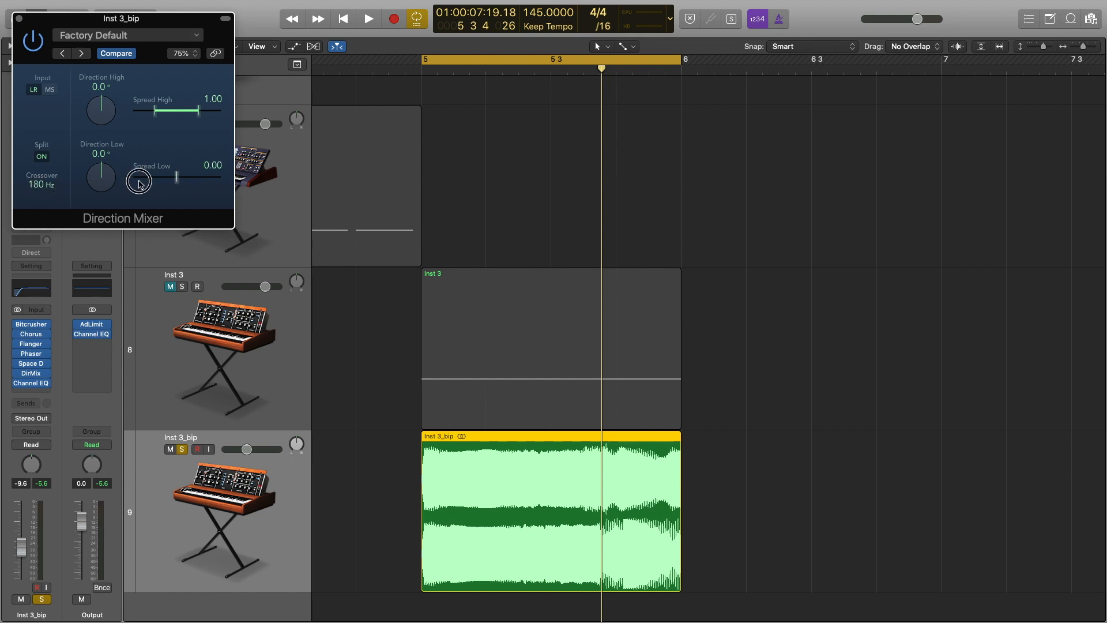
pyautogui.press('space')
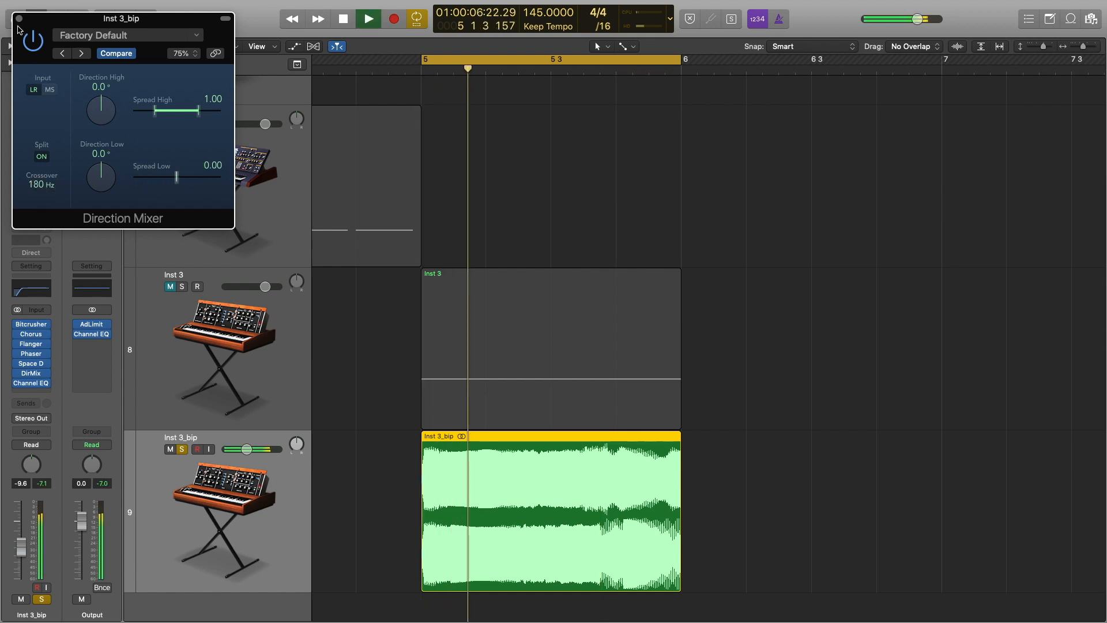
# Step: Open the Channel EQ beside the Direction Mixer, then bypass the Direction Mixer to audition the difference and close its window
pyautogui.click(33, 385)
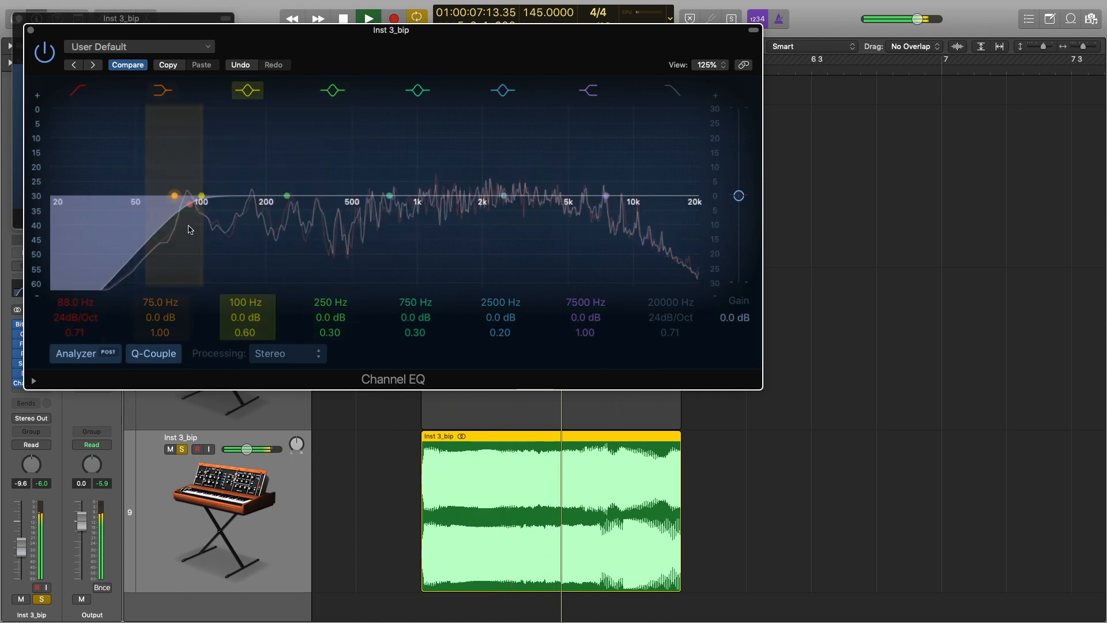
pyautogui.moveTo(190, 34); pyautogui.dragTo(506, 87)
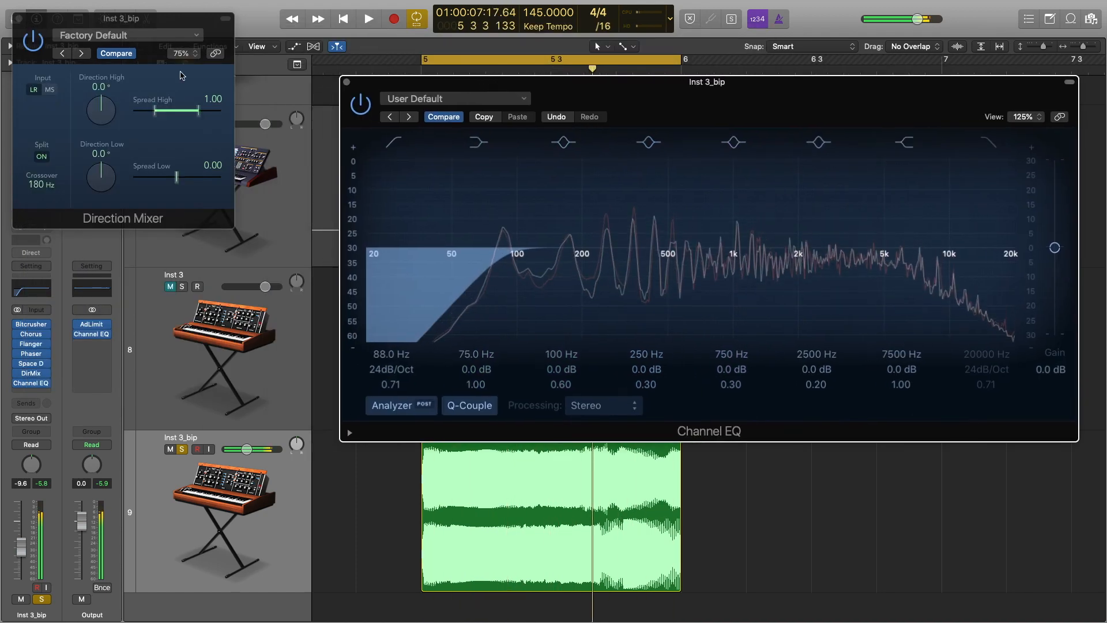
pyautogui.click(111, 106)
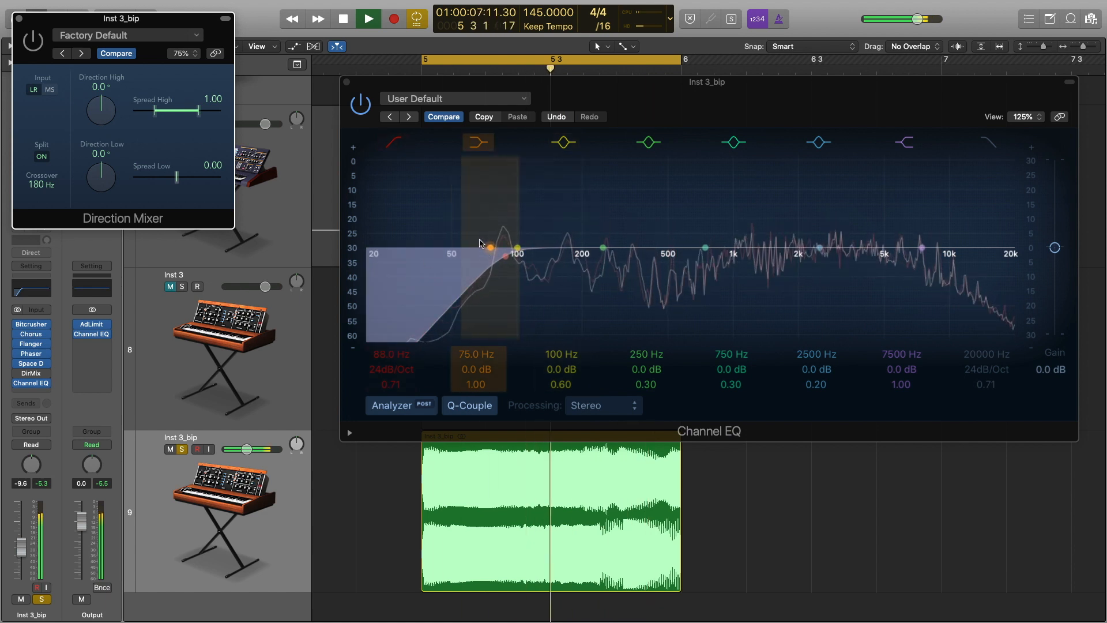
pyautogui.press('space')
pyautogui.click(20, 19)
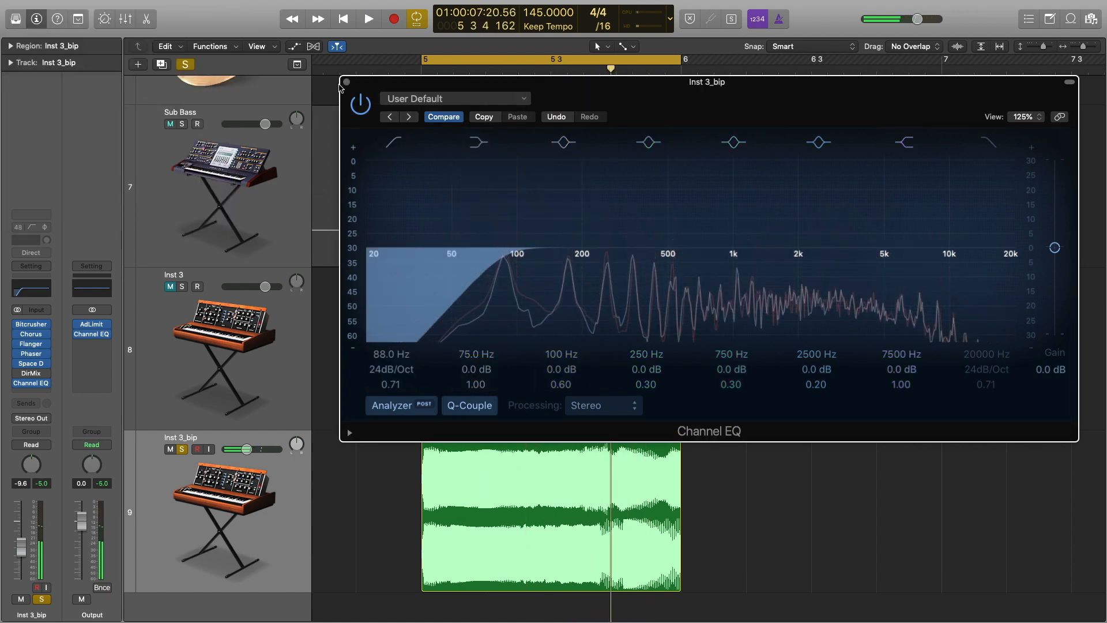
# Step: Add a gentle low-shelf boost at 660 Hz in the Channel EQ while auditioning the bass, and close the EQ
pyautogui.moveTo(418, 93); pyautogui.dragTo(189, 75)
pyautogui.press('space')
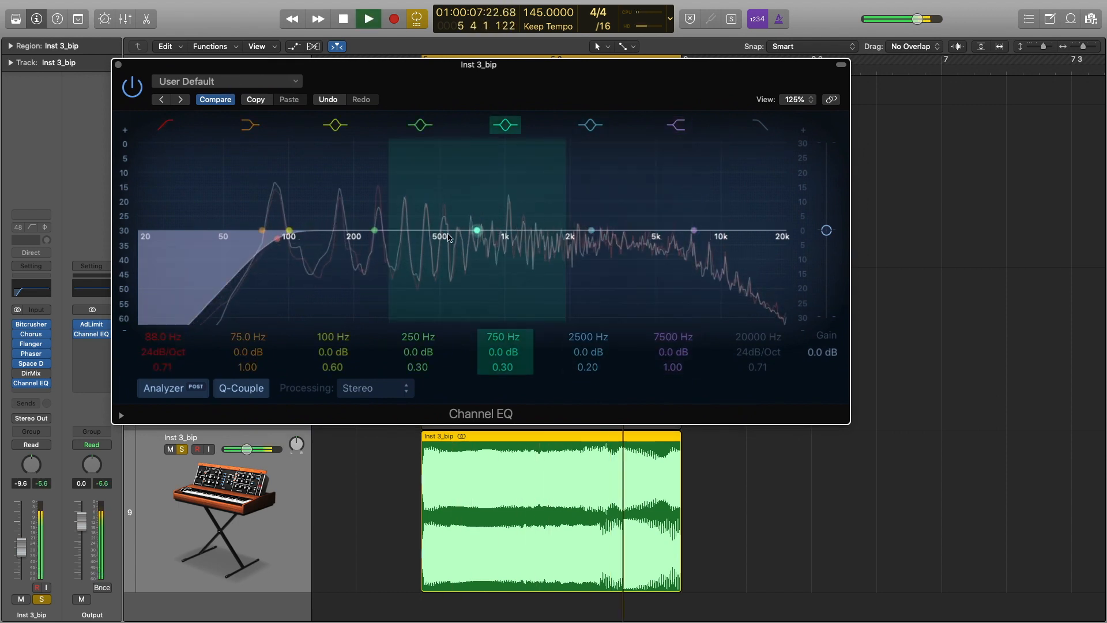
pyautogui.press('space')
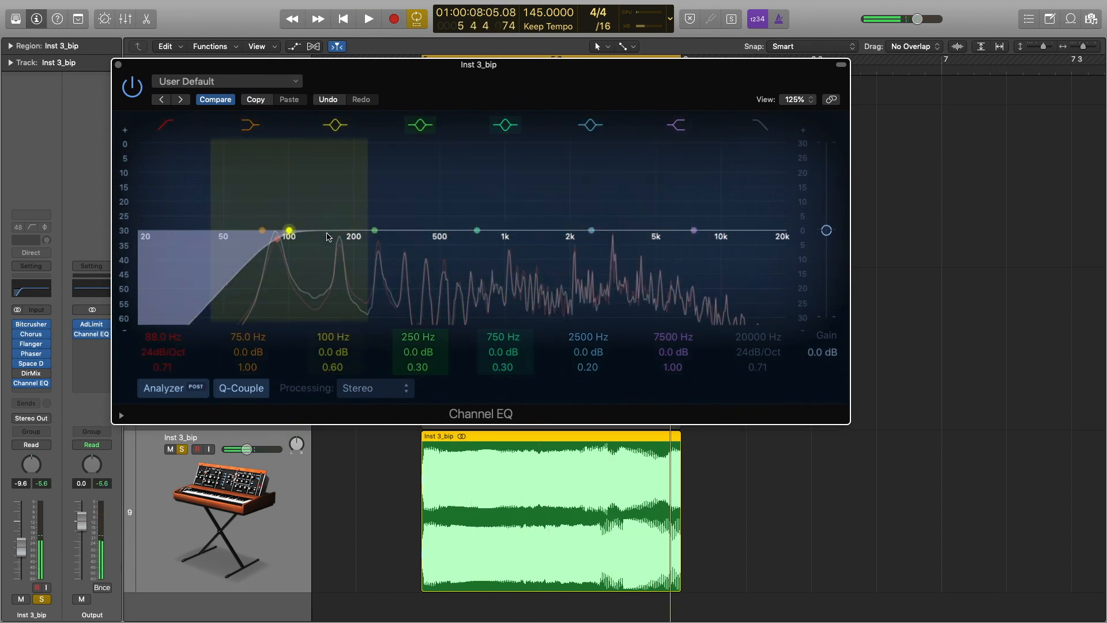
pyautogui.moveTo(258, 338); pyautogui.dragTo(258, 305)
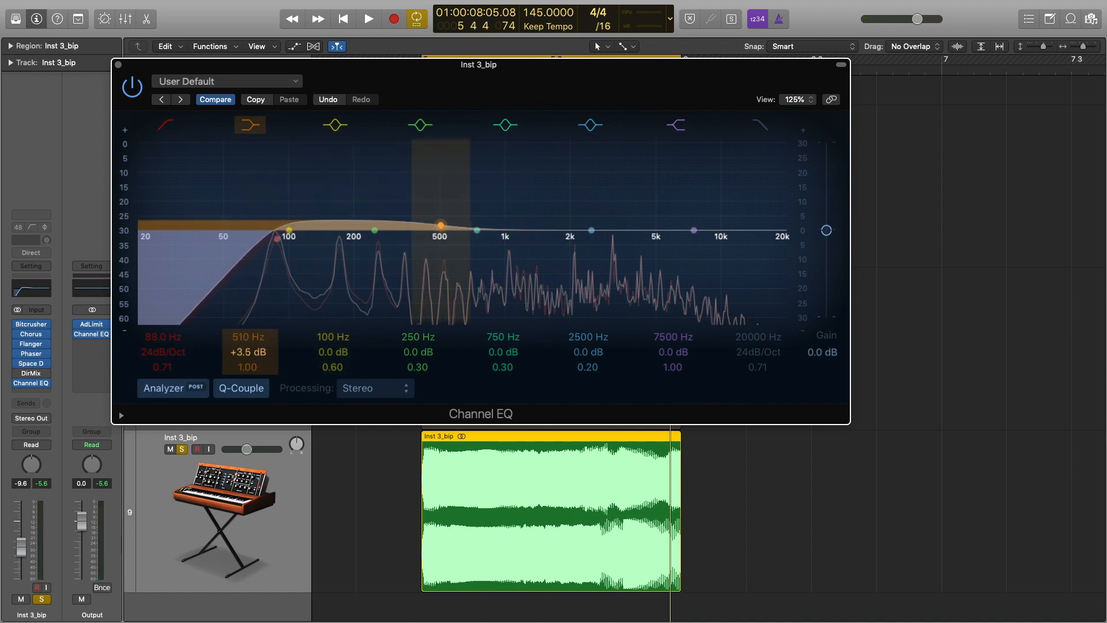
pyautogui.press('space')
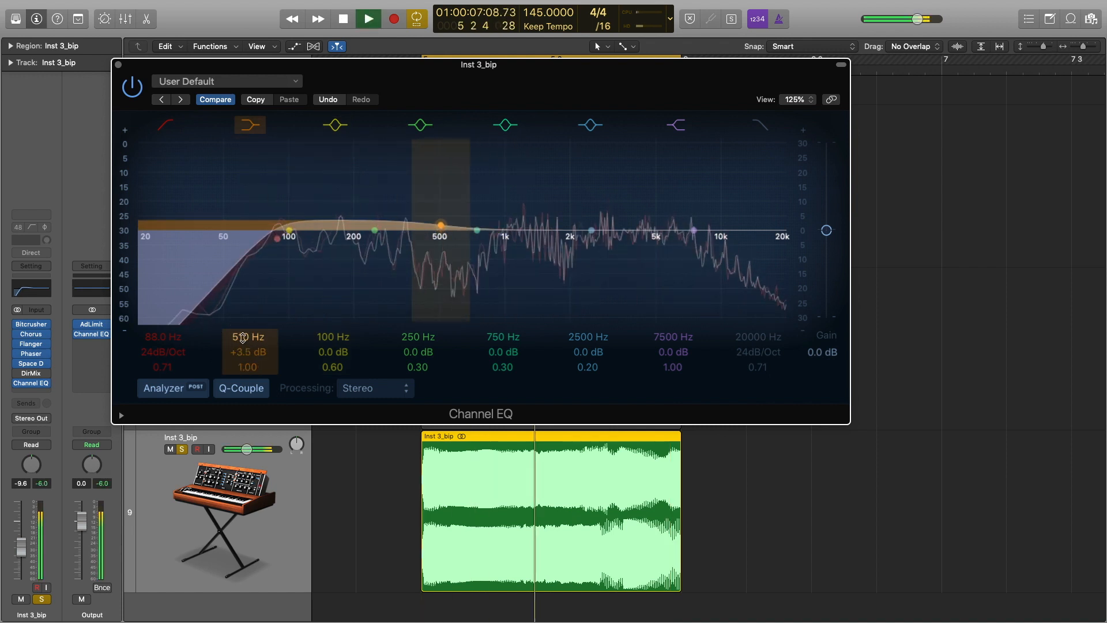
pyautogui.moveTo(243, 337)
pyautogui.mouseDown()
pyautogui.moveTo(243, 324)
pyautogui.moveTo(239, 352)
pyautogui.mouseUp()
pyautogui.press('space')
pyautogui.press('space')
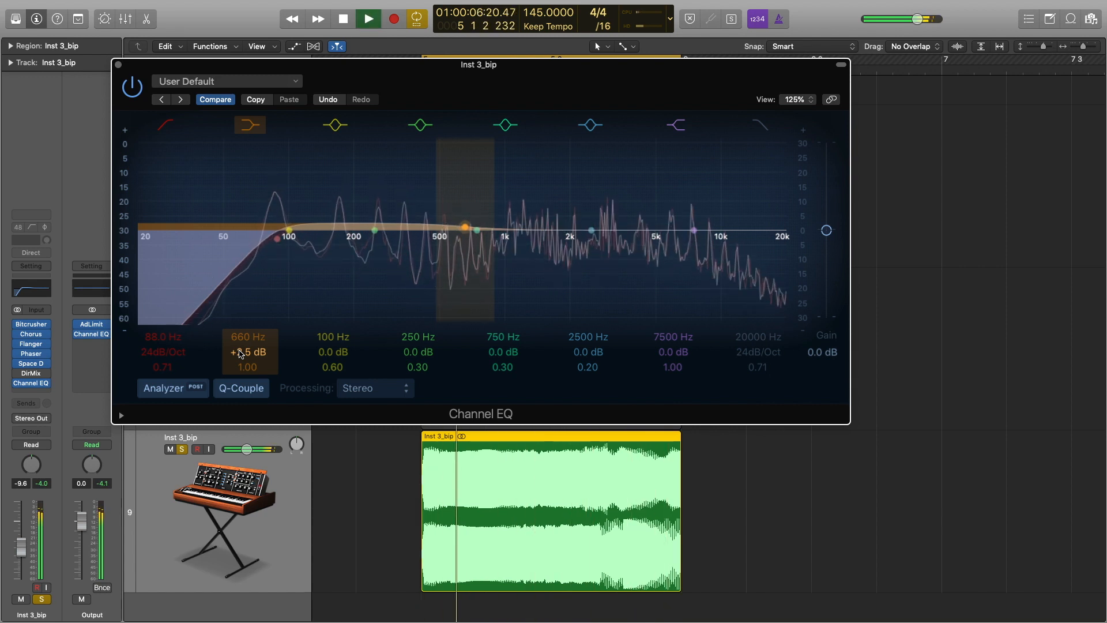
pyautogui.press('space')
pyautogui.click(118, 64)
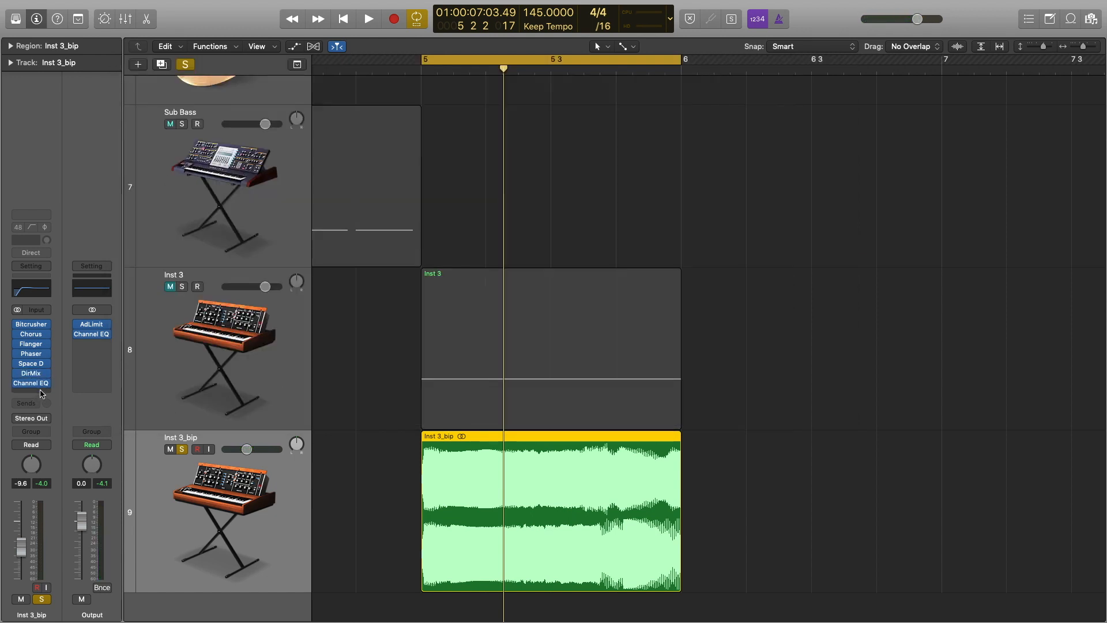
# Step: Insert a second stereo Bitcrusher after the Channel EQ on the Inst 3_bip track, audition it with default settings, and close it
pyautogui.click(41, 393)
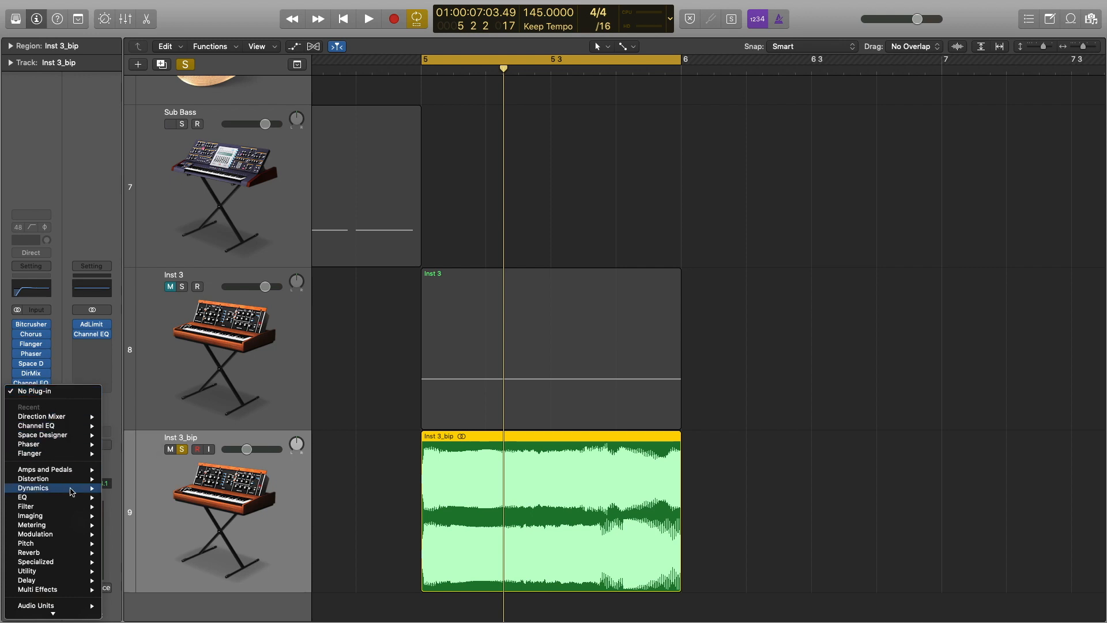
pyautogui.moveTo(69, 489)
pyautogui.moveTo(151, 479)
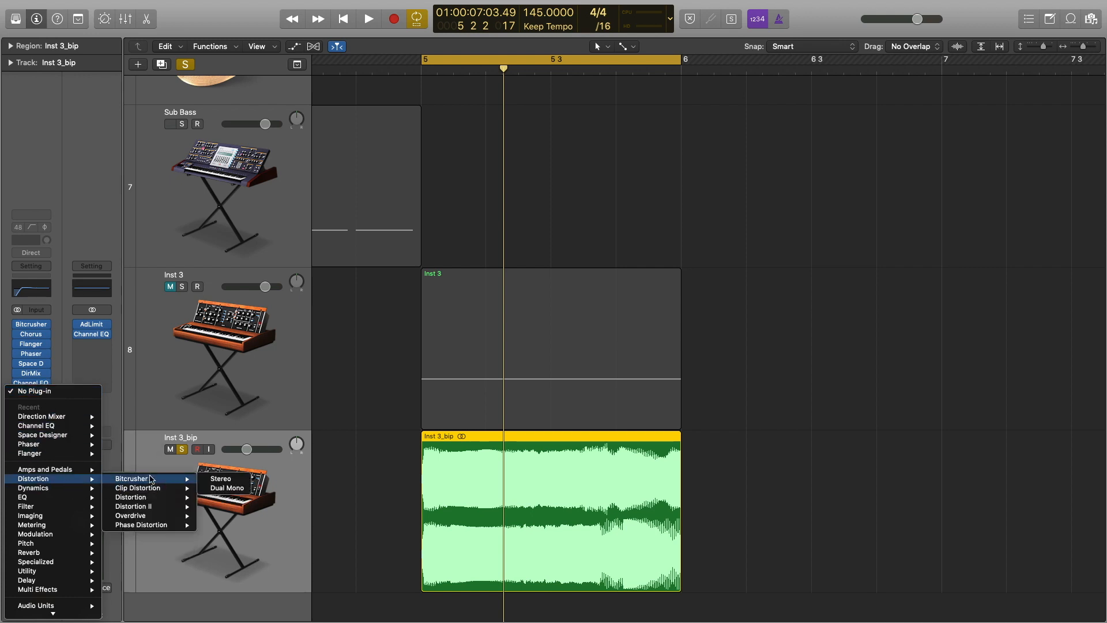
pyautogui.click(219, 478)
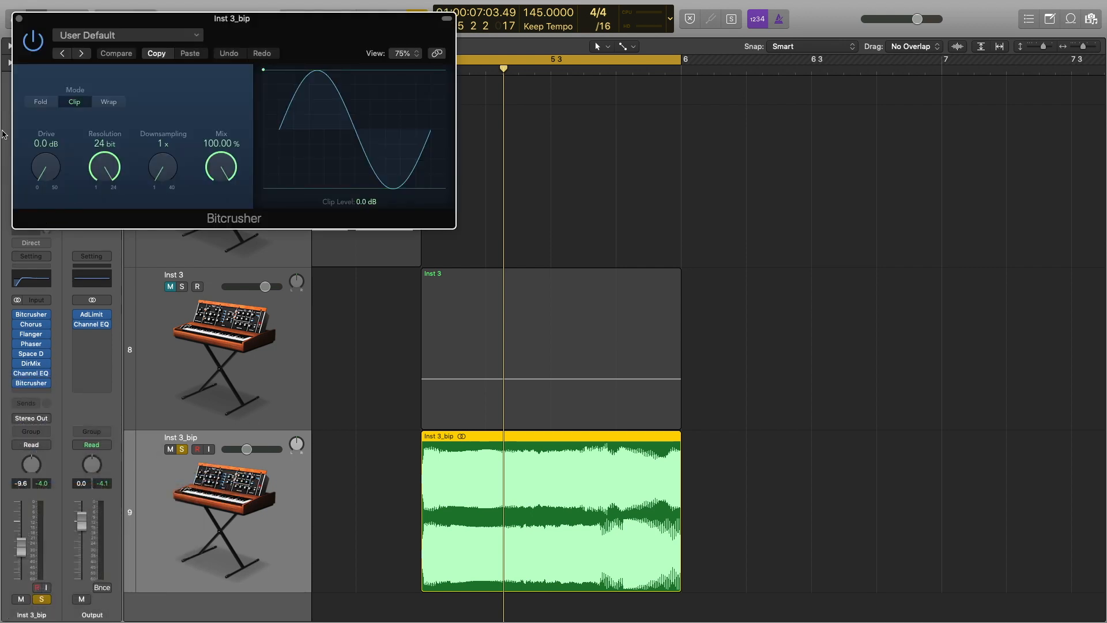
pyautogui.press('space')
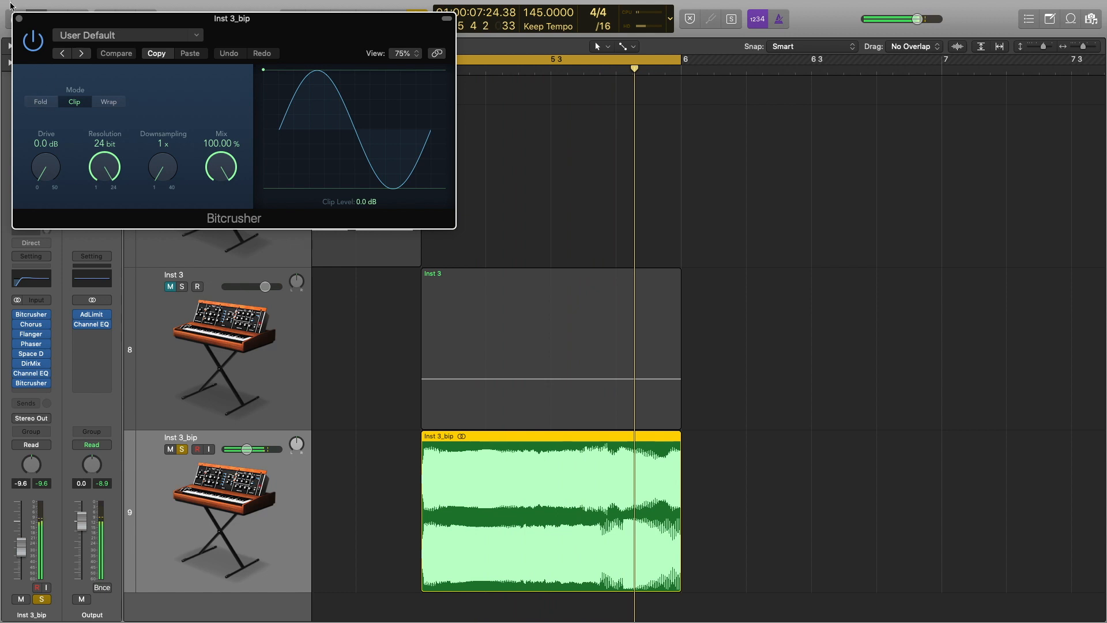
pyautogui.click(19, 19)
# Step: Bounce the Inst 3_bip region in place to a new track, leaving the source and including effects, with Normalize on
pyautogui.rightClick(473, 477)
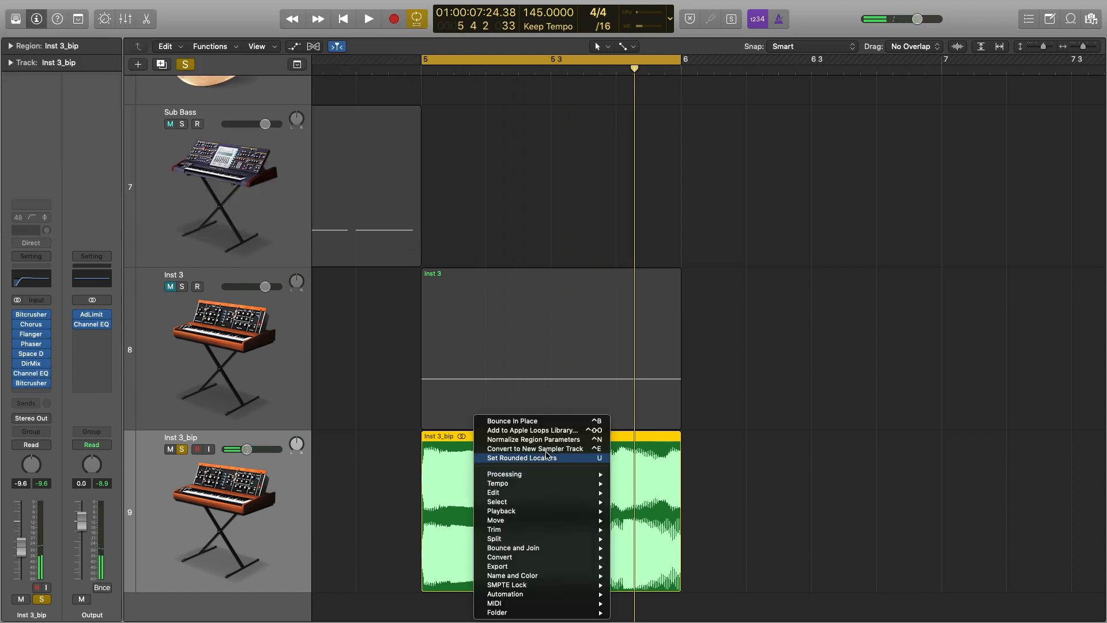
pyautogui.click(534, 420)
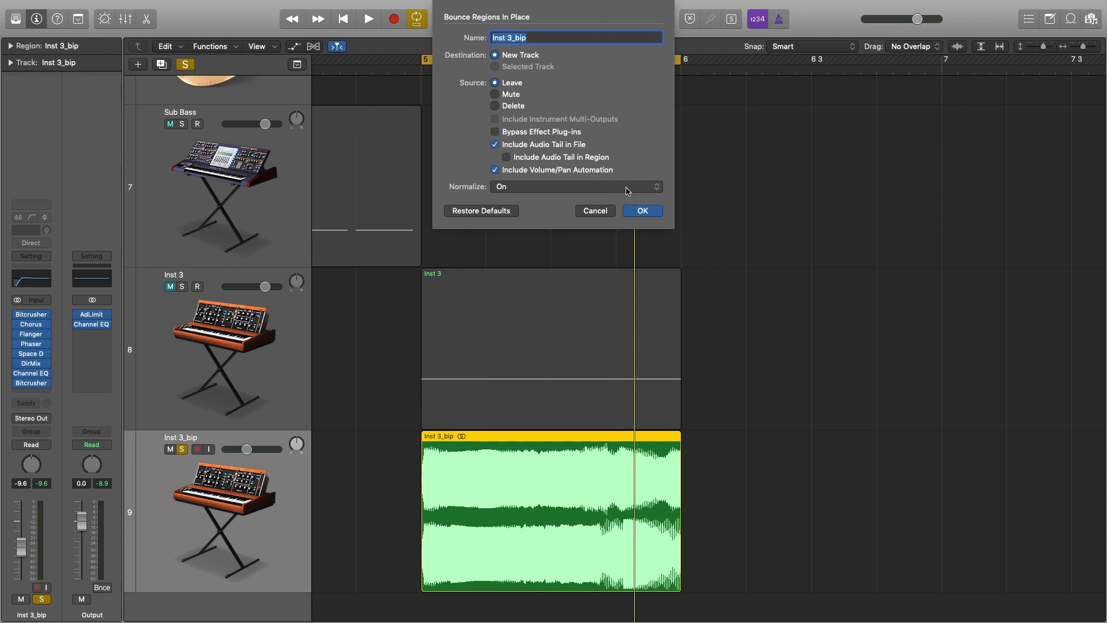
pyautogui.click(642, 211)
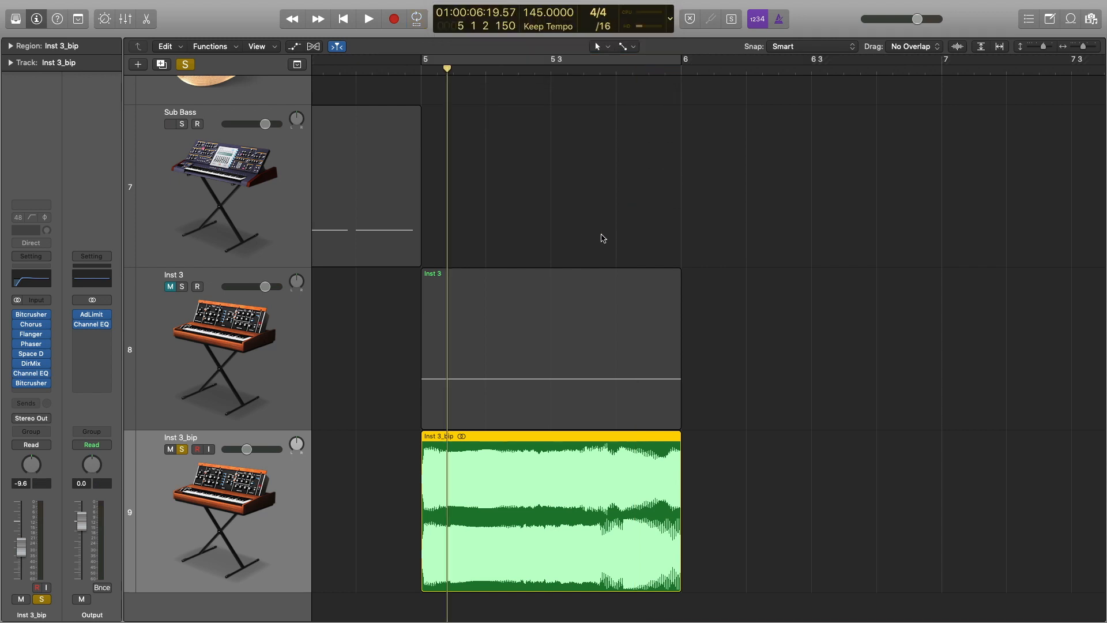
# Step: Unsolo and mute the source Inst 3_bip track and lower the new bounced track to -12.0 dB, auditioning the result
pyautogui.press('super+Up')
pyautogui.press('super+Up')
pyautogui.press('super+Left')
pyautogui.press('super+Left')
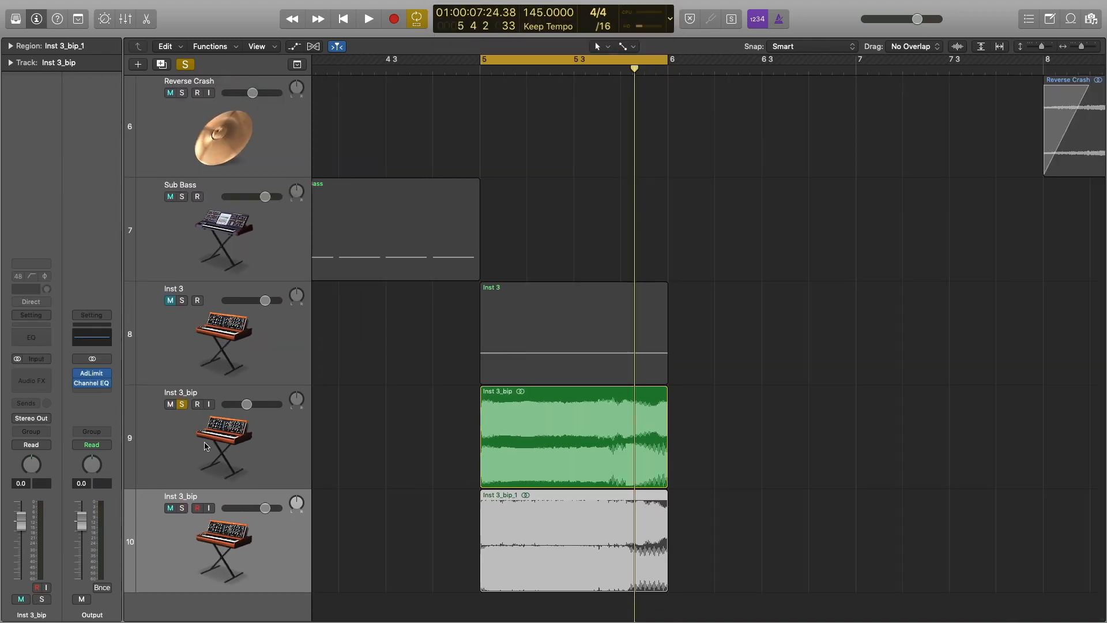
pyautogui.click(181, 406)
pyautogui.moveTo(263, 508); pyautogui.dragTo(243, 508)
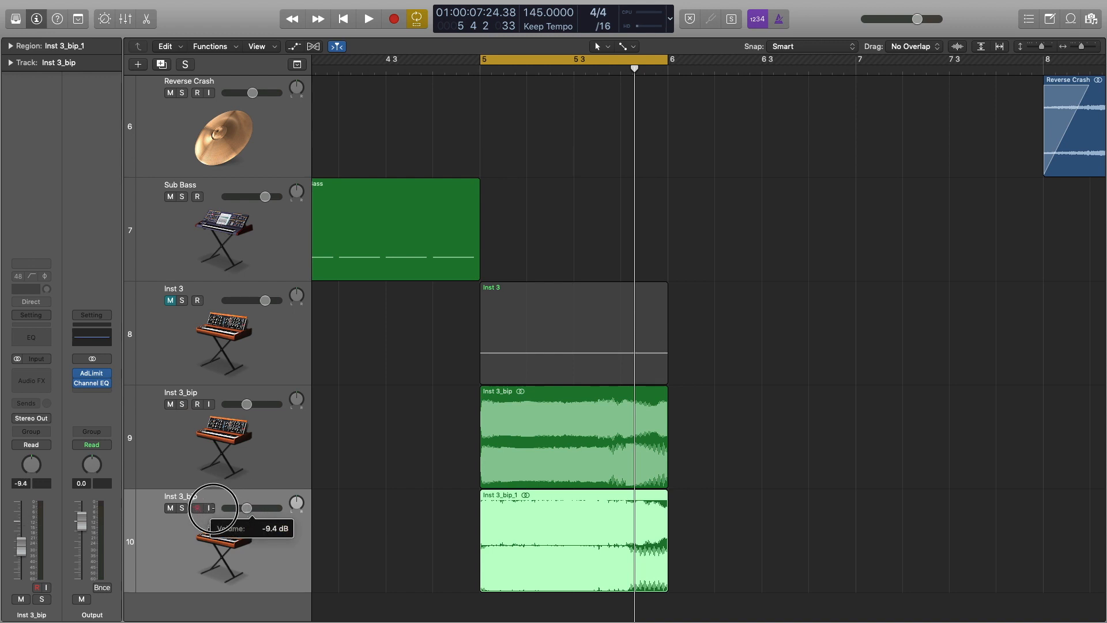
pyautogui.click(171, 404)
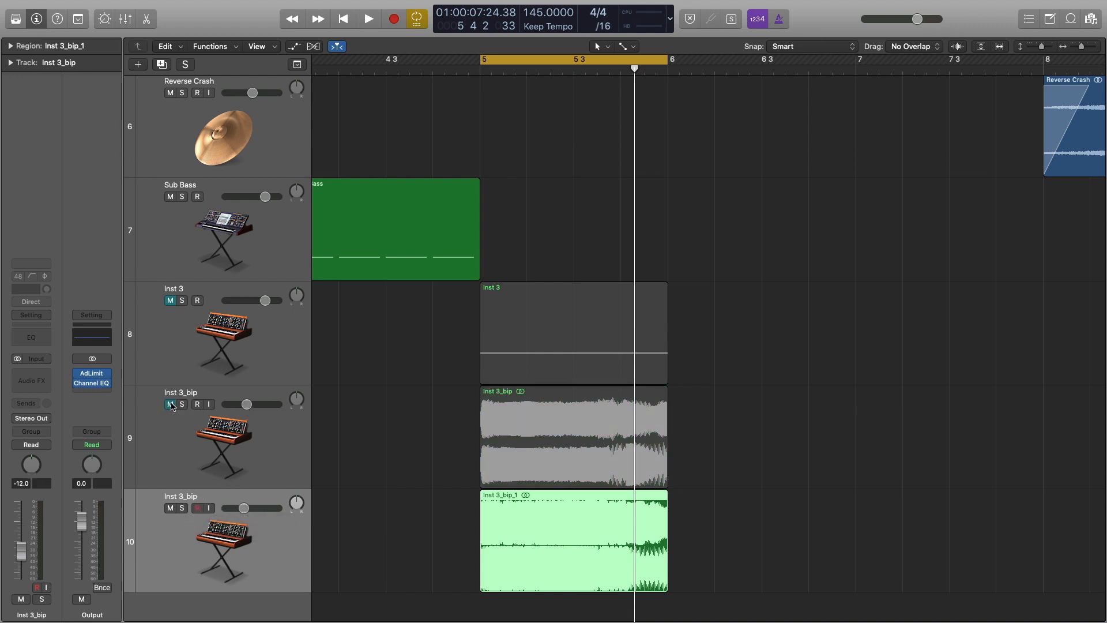
pyautogui.press('space')
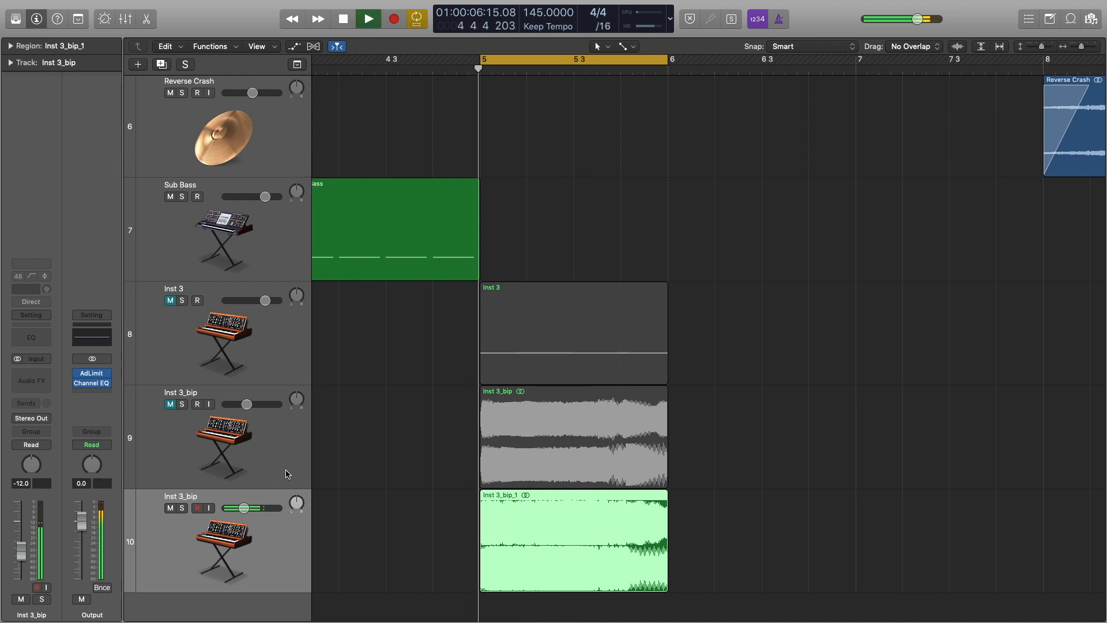
pyautogui.press('space')
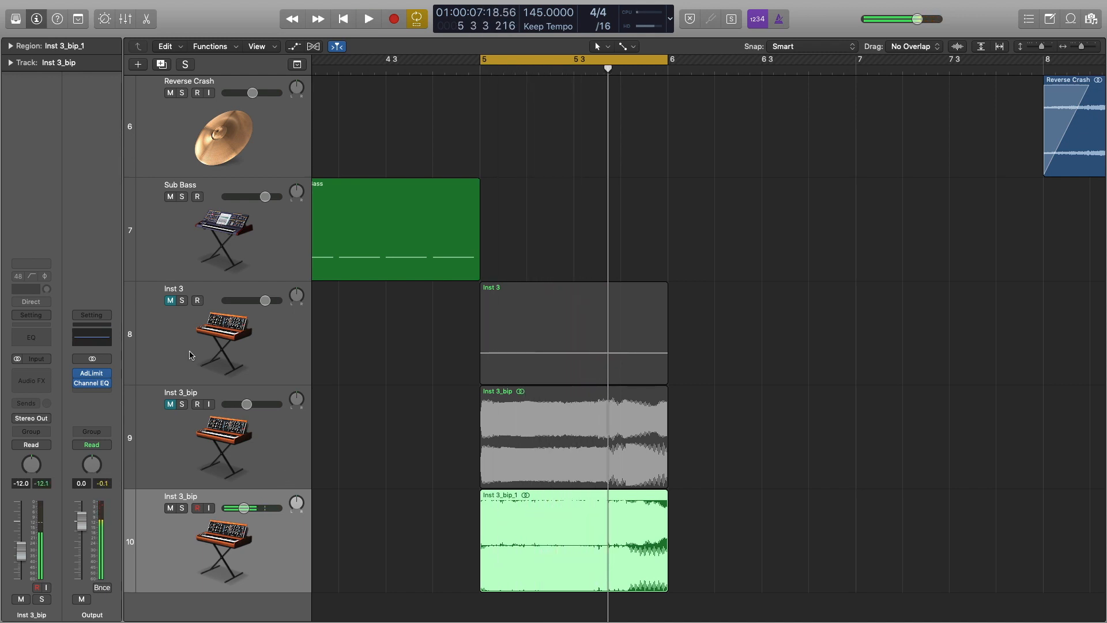
# Step: Solo the new bounced track and copy its Inst 3_bip_1 region to bar 7
pyautogui.click(179, 509)
pyautogui.scroll(5, 500, 455)
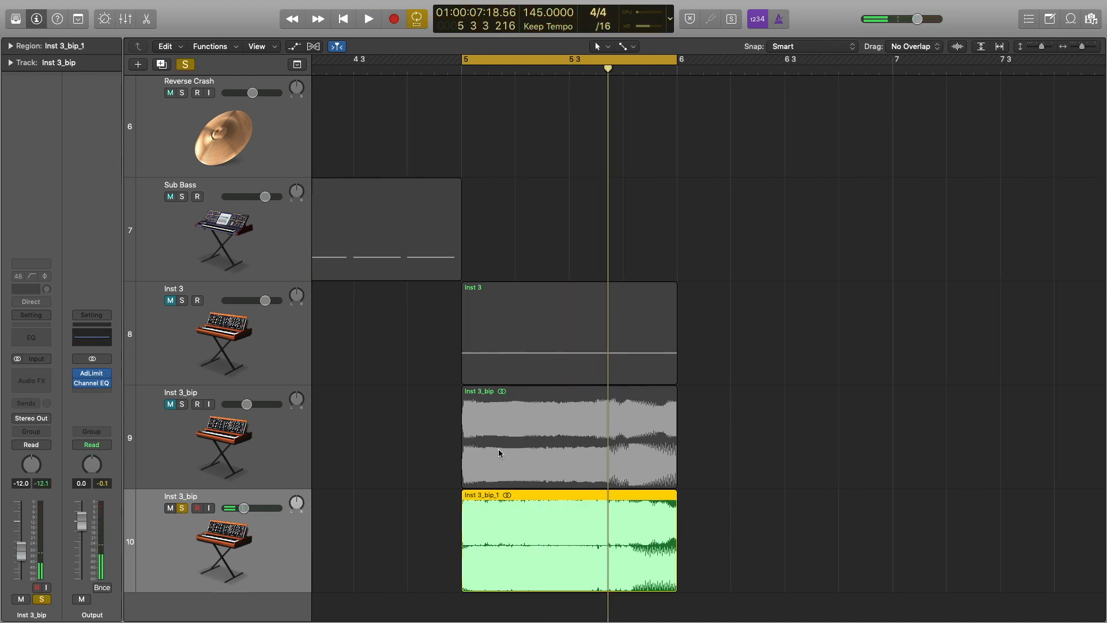
pyautogui.scroll(-5, 500, 454)
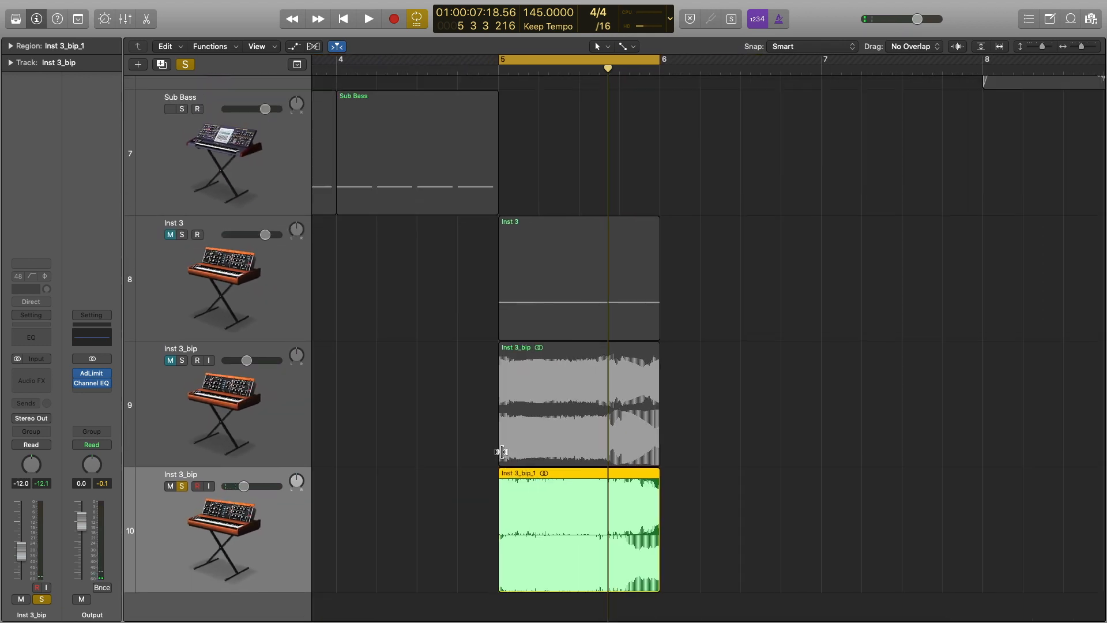
pyautogui.moveTo(539, 519); pyautogui.dragTo(870, 525)
pyautogui.scroll(4, 837, 521)
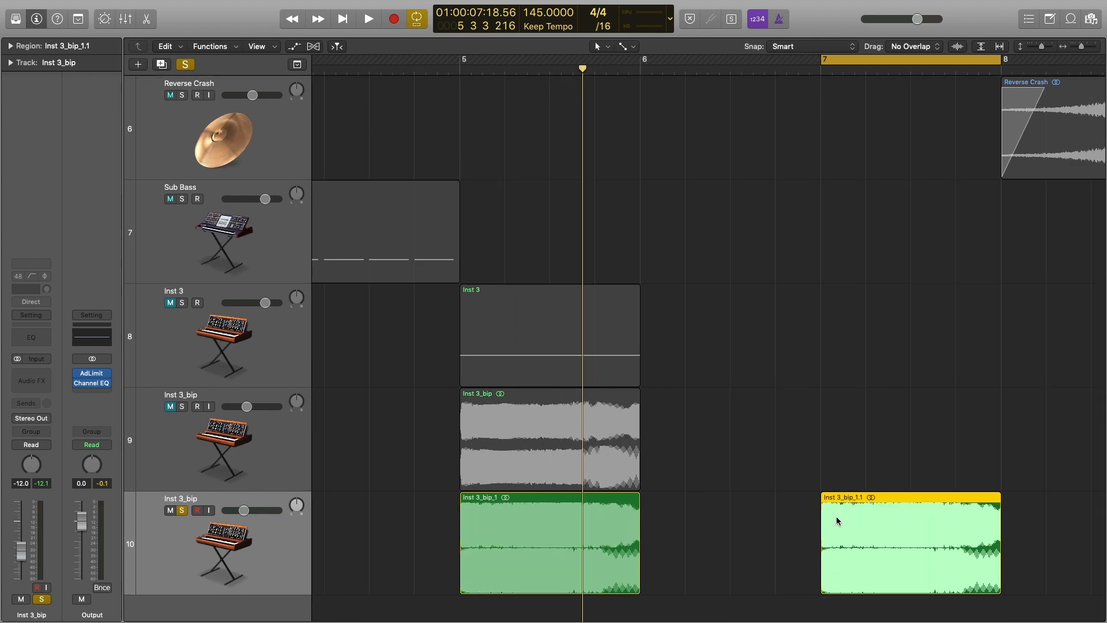
pyautogui.scroll(4, 833, 523)
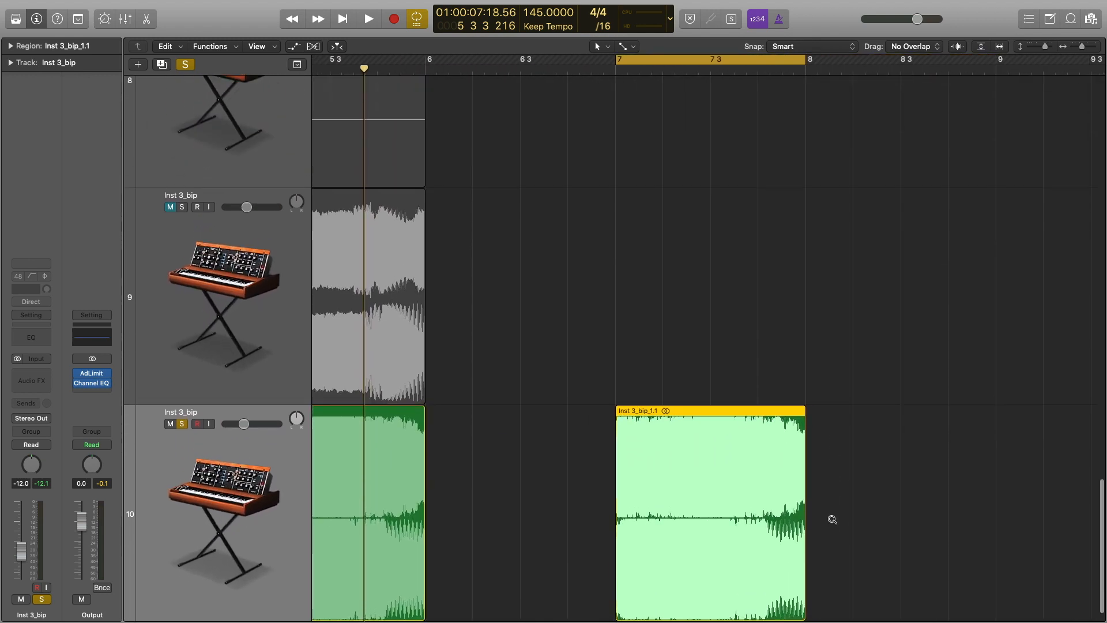
# Step: Turn off cycle mode, place the playhead at bar 7, and audition the start of the copied bass region
pyautogui.click(622, 63)
pyautogui.click(609, 72)
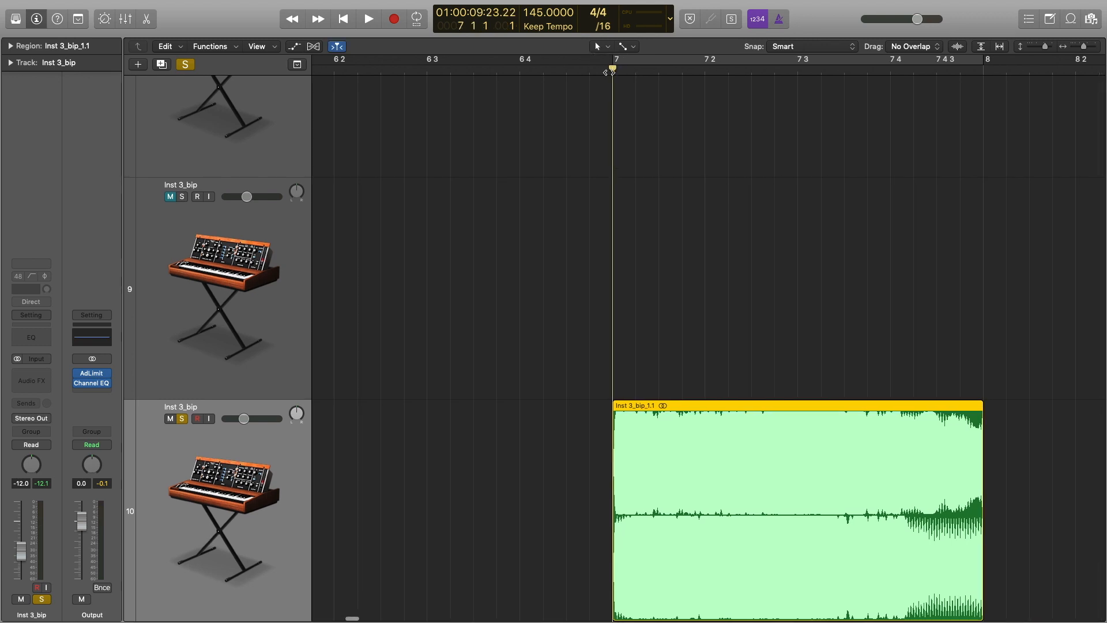
pyautogui.press('space')
pyautogui.press('space')
pyautogui.press('space')
pyautogui.press('space')
pyautogui.press('space')
pyautogui.press('space')
pyautogui.press('space')
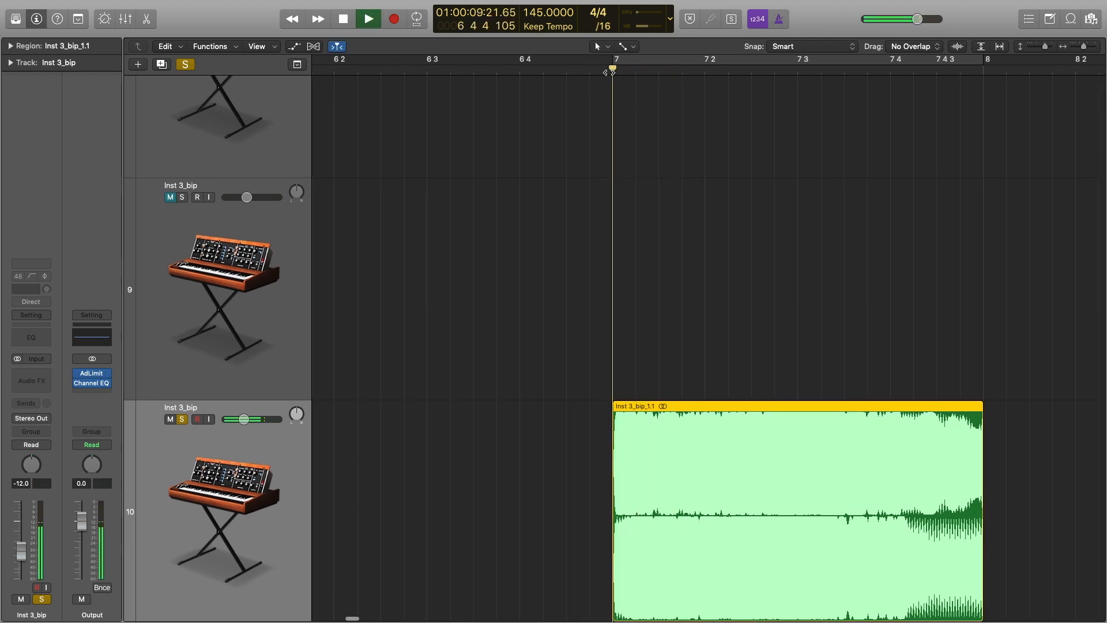
pyautogui.press('space')
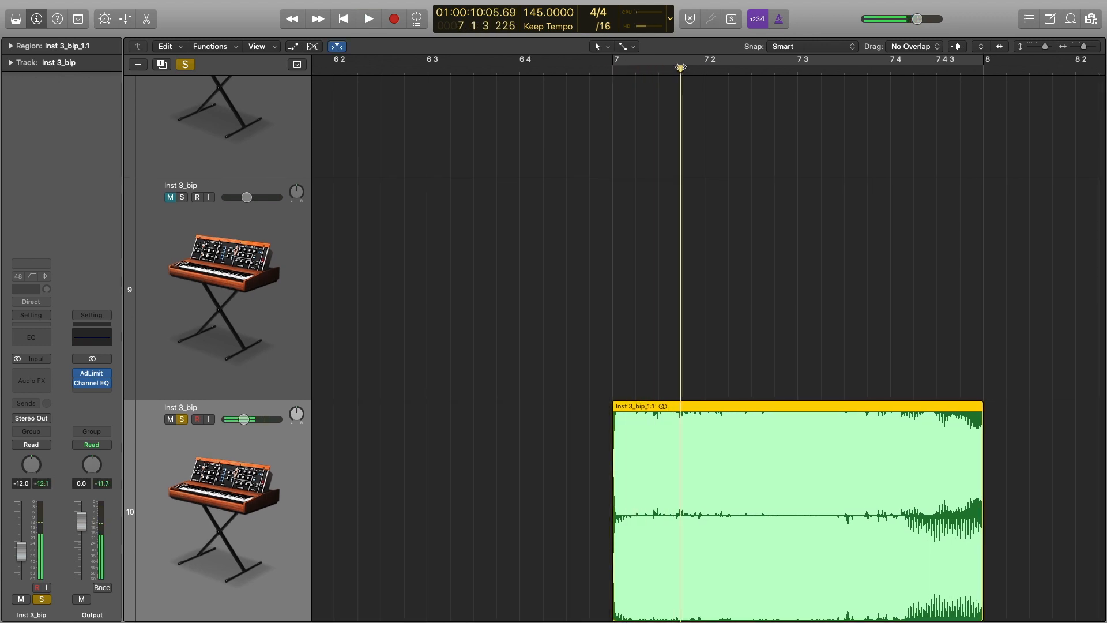
# Step: Split the copied bass region at position 7 2 1 1 and move its first slice to bar 9
pyautogui.moveTo(680, 68); pyautogui.dragTo(659, 66)
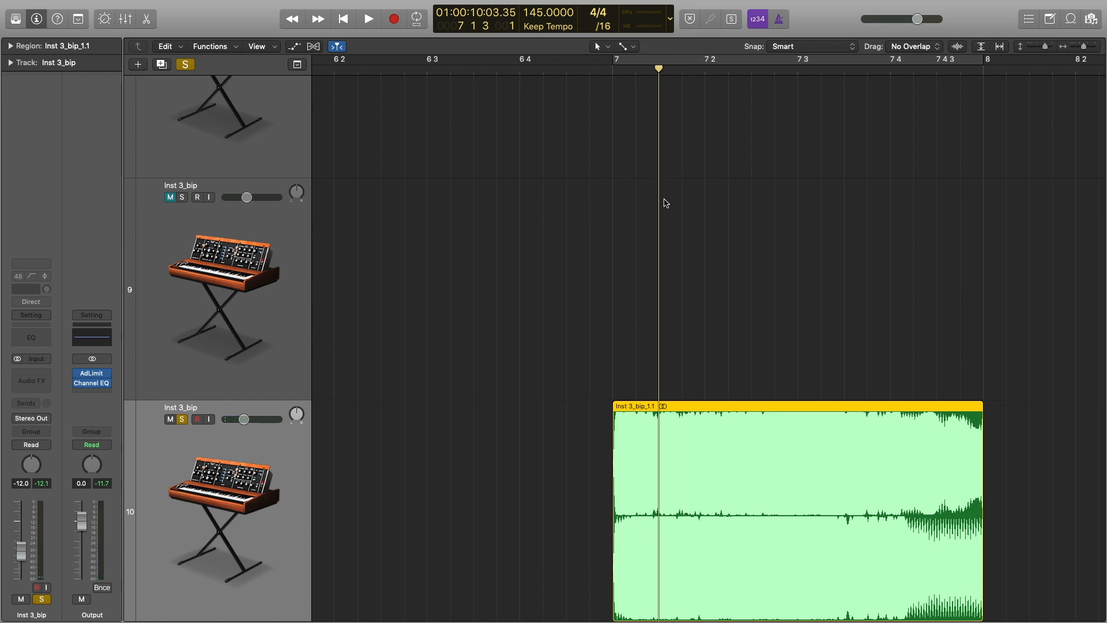
pyautogui.moveTo(657, 68); pyautogui.dragTo(616, 67)
pyautogui.press('space')
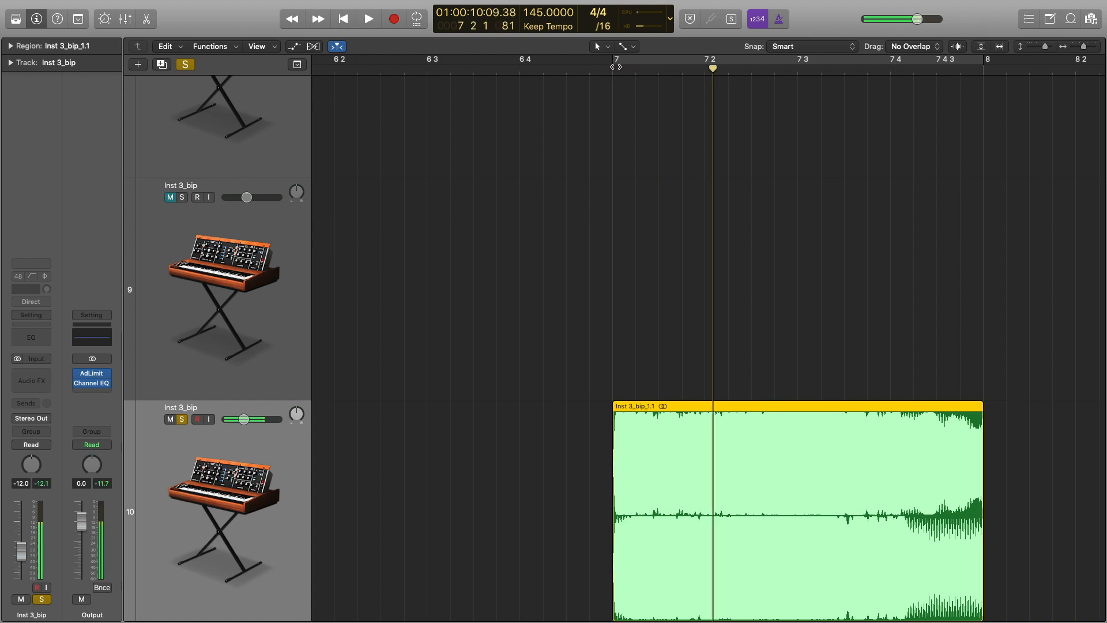
pyautogui.moveTo(712, 69); pyautogui.dragTo(705, 69)
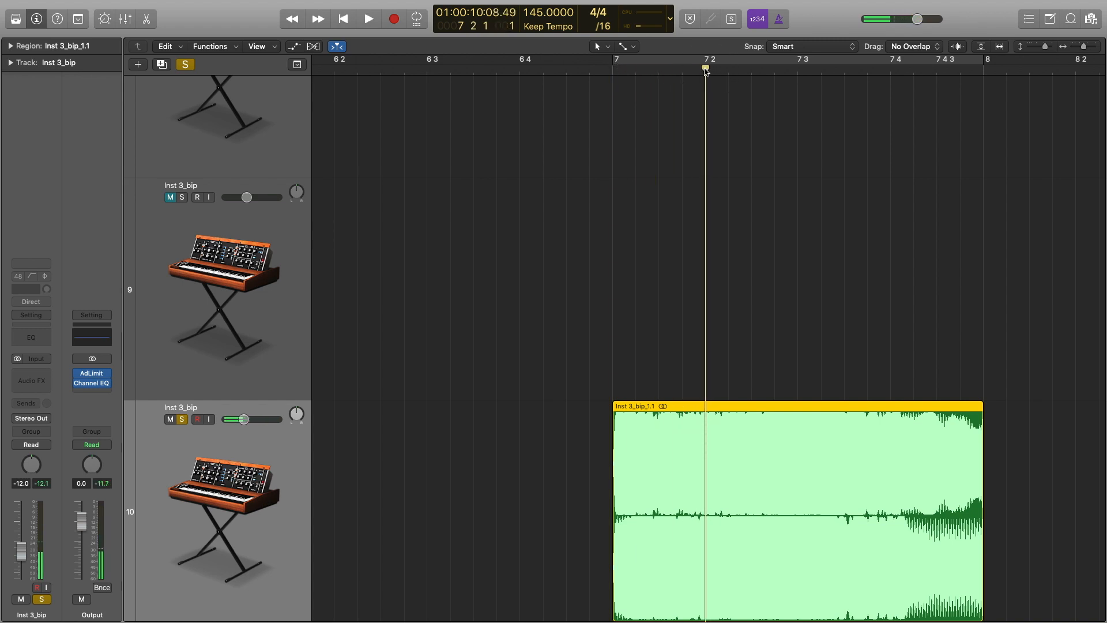
pyautogui.press('super+t')
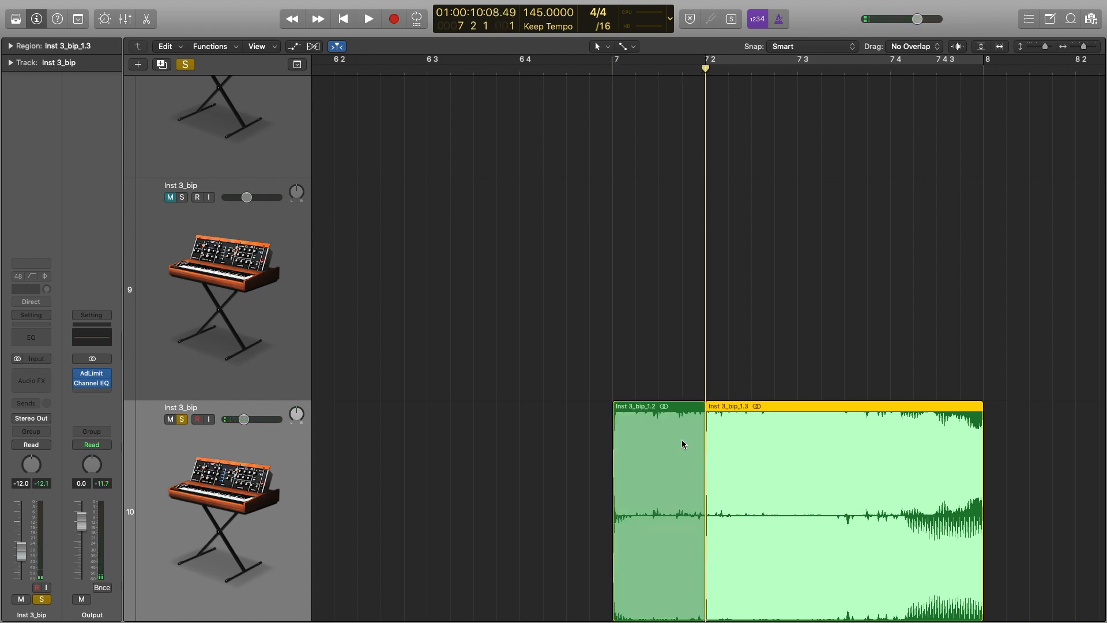
pyautogui.scroll(-8, 682, 444)
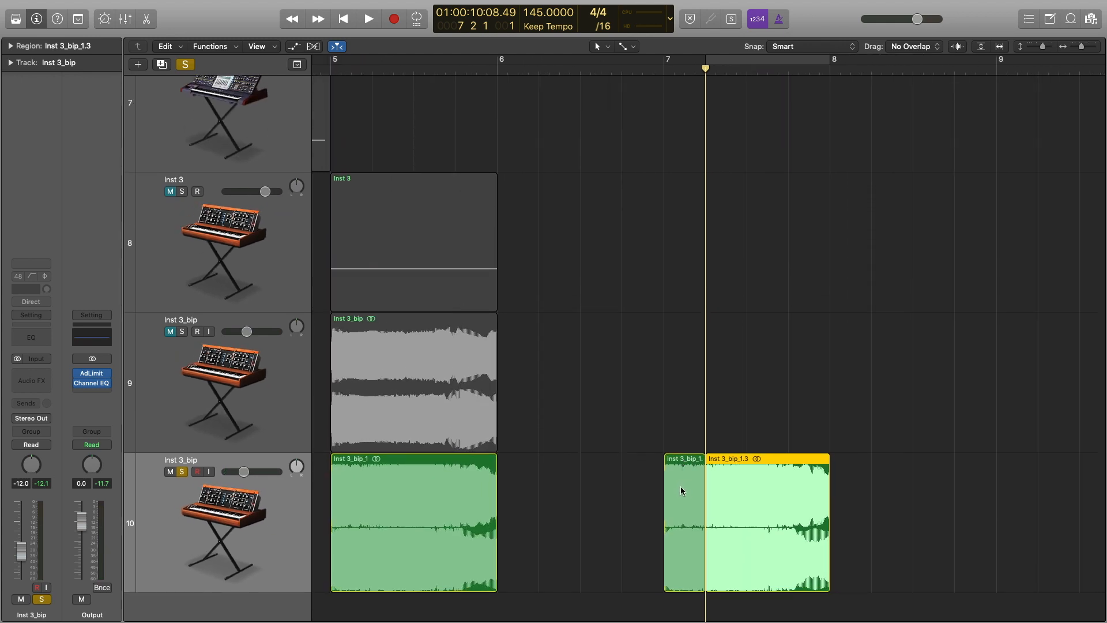
pyautogui.moveTo(679, 487); pyautogui.dragTo(1011, 482)
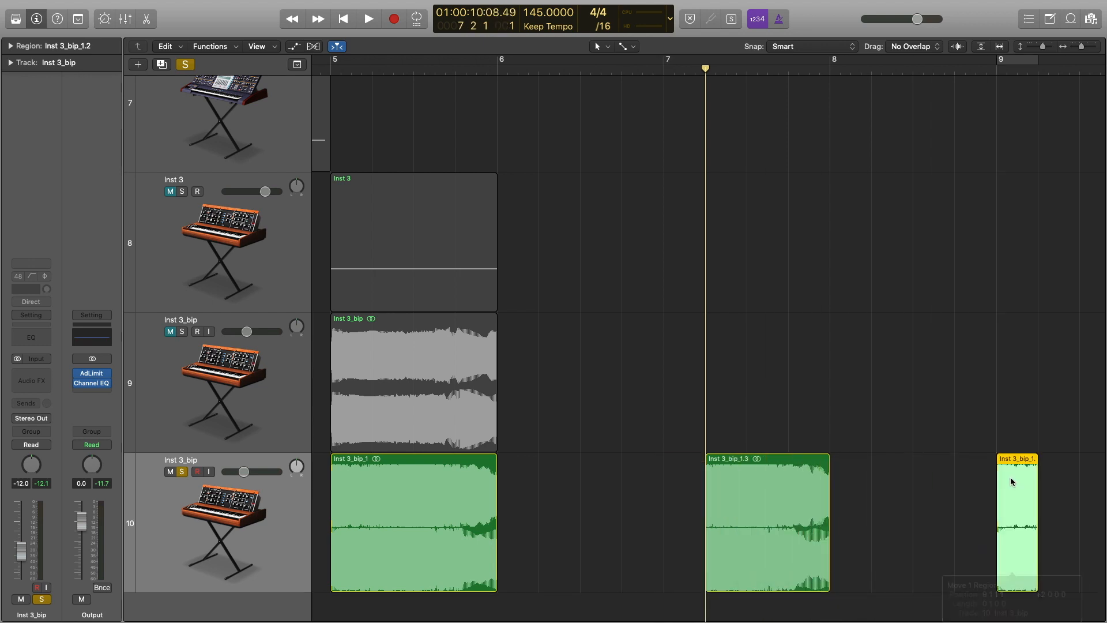
# Step: Audition the separated bass slice at bar 9 several times from its start
pyautogui.hscroll(5, 977, 477)
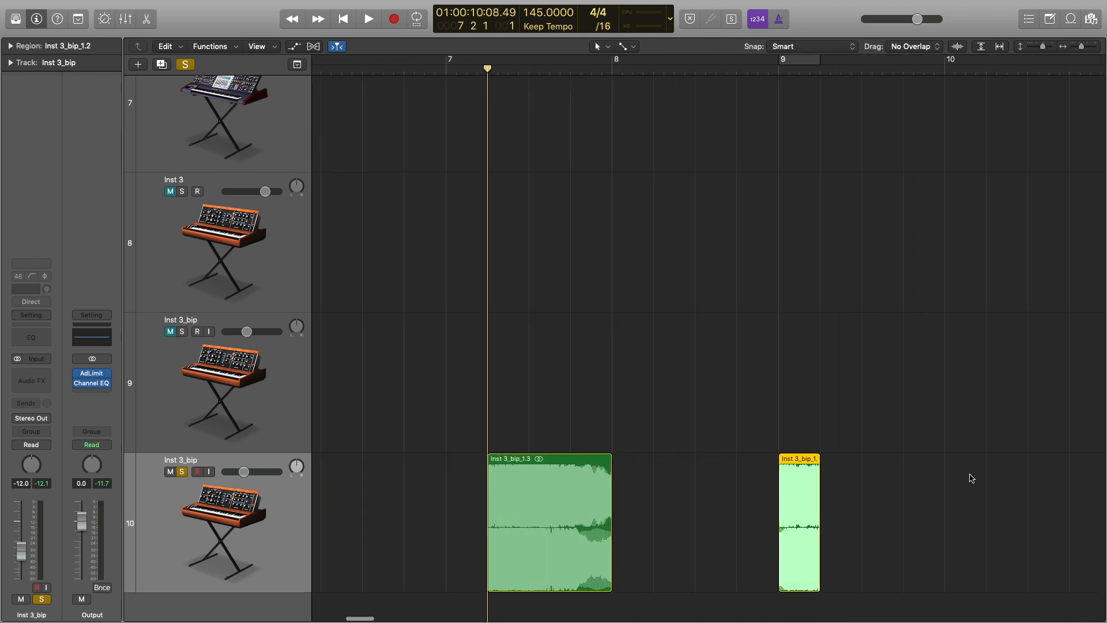
pyautogui.doubleClick(777, 71)
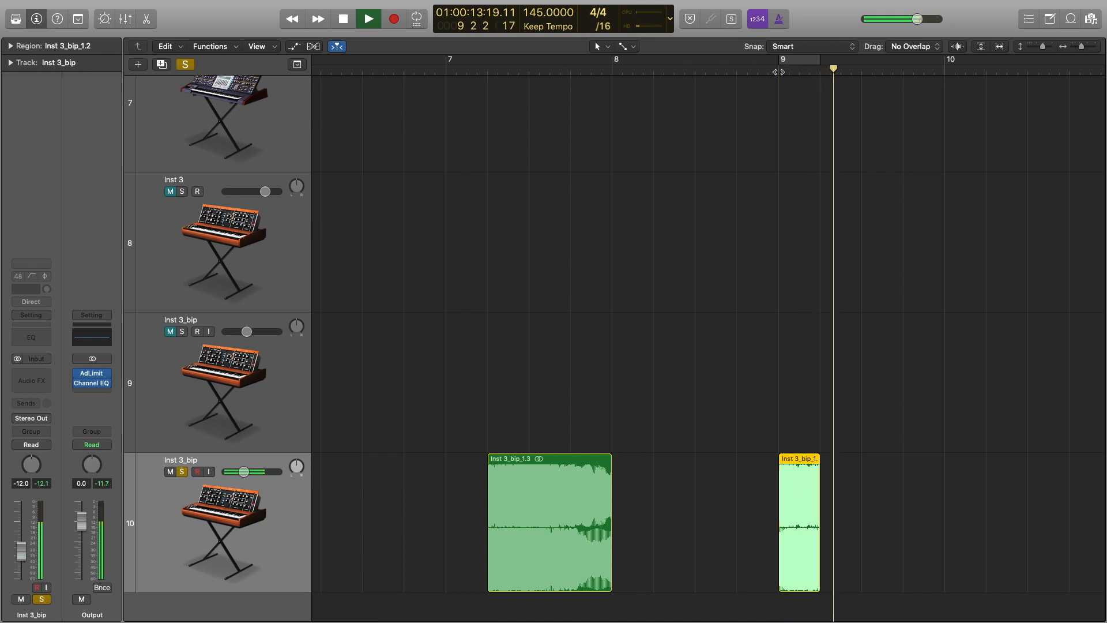
pyautogui.click(779, 71)
pyautogui.click(778, 72)
pyautogui.click(778, 71)
pyautogui.click(779, 72)
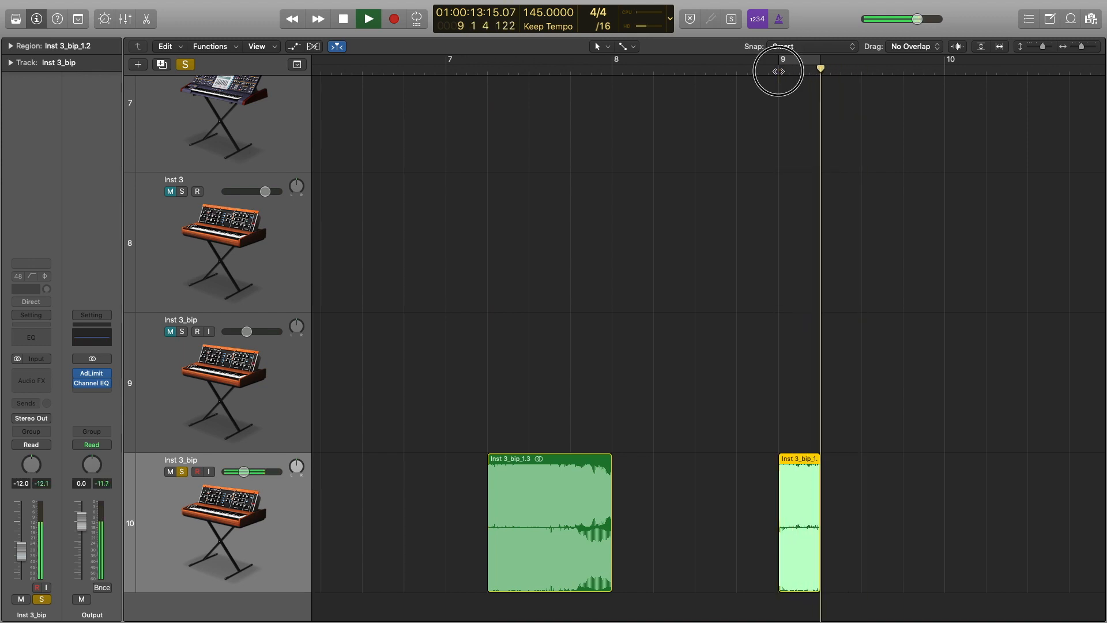
pyautogui.press('space')
# Step: Add short fades to the start and end of the bass slice at bar 9 and audition it
pyautogui.hscroll(1, 775, 475)
pyautogui.scroll(4, 775, 475)
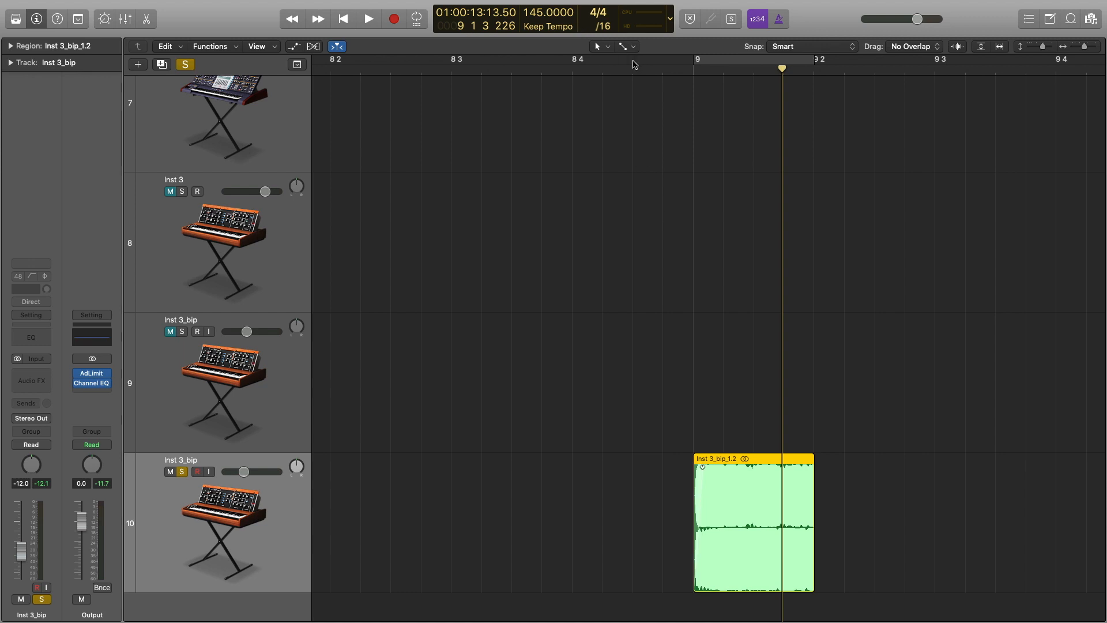
pyautogui.moveTo(806, 493); pyautogui.dragTo(799, 497)
pyautogui.click(686, 69)
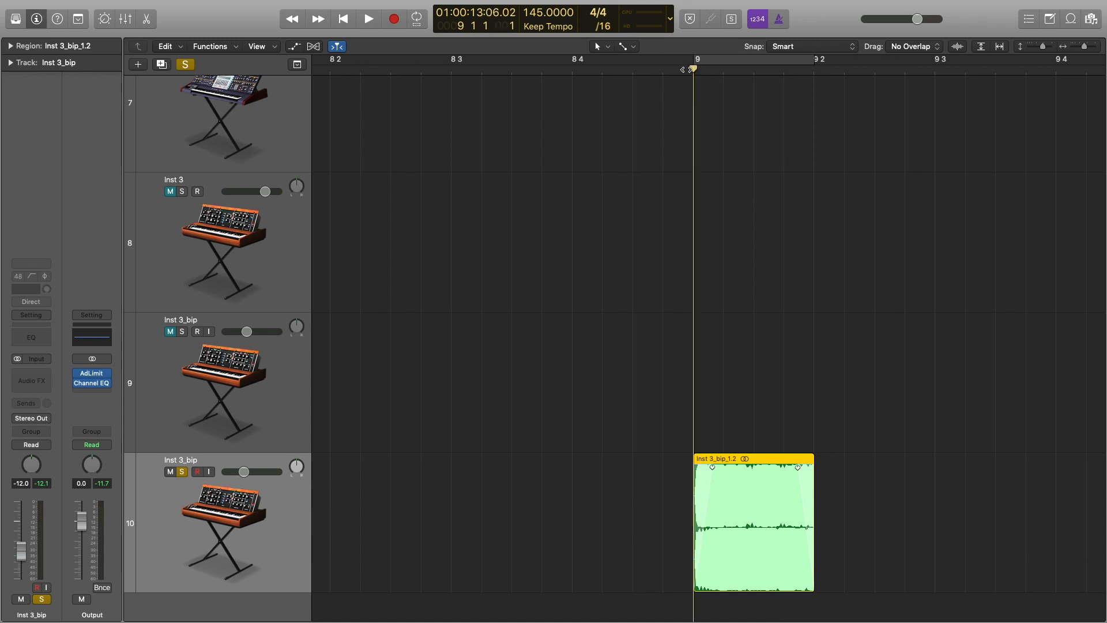
pyautogui.press('space')
pyautogui.click(686, 69)
pyautogui.click(686, 69)
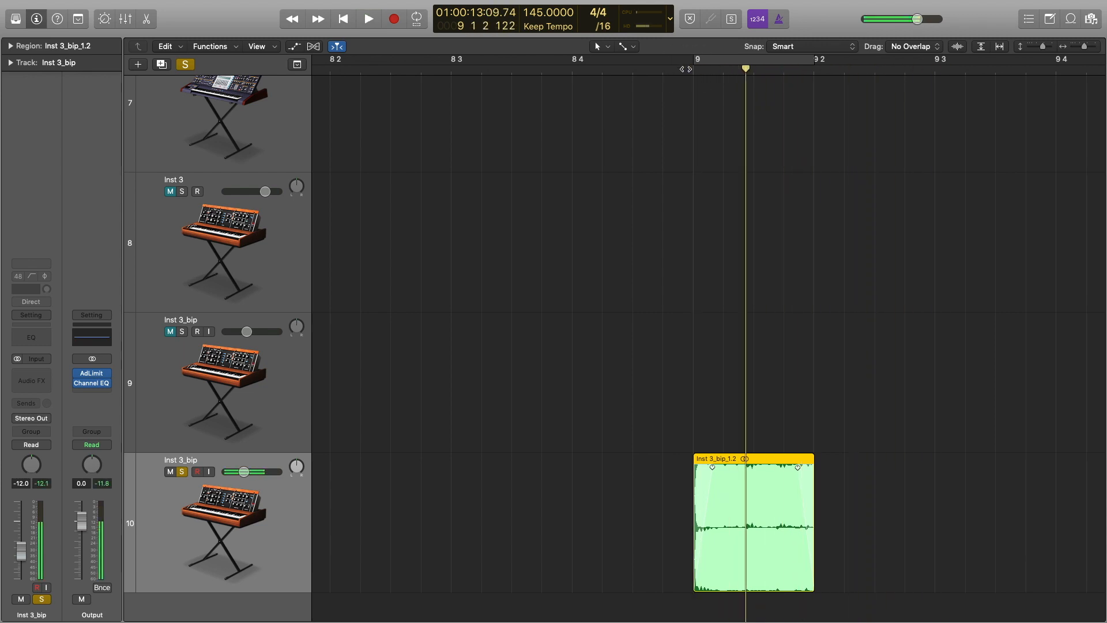
pyautogui.click(686, 69)
pyautogui.click(686, 70)
pyautogui.click(686, 69)
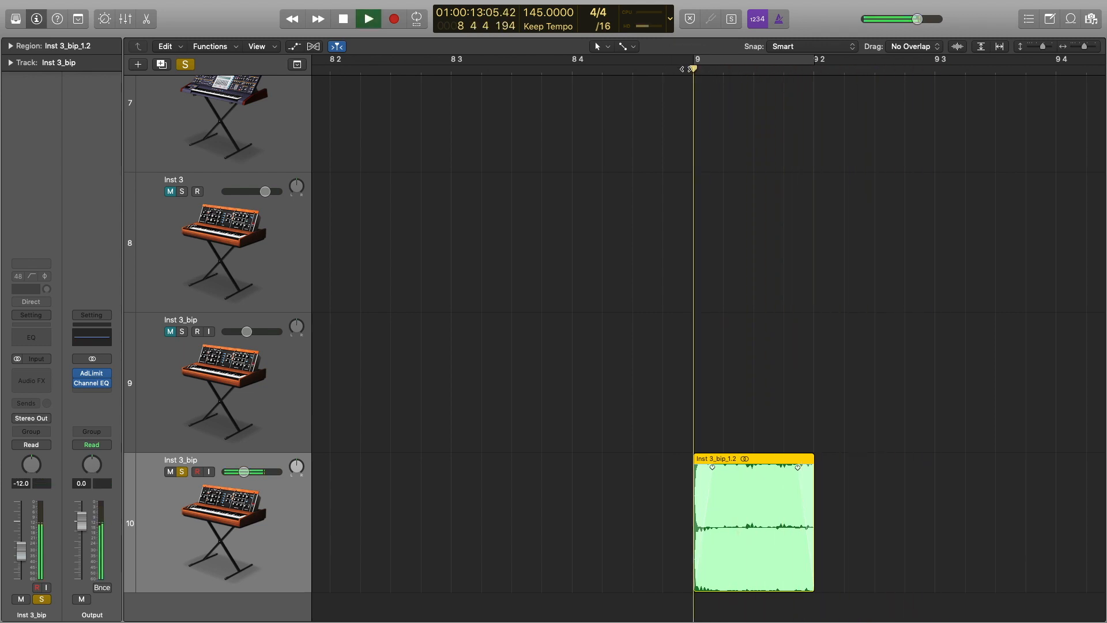
pyautogui.press('space')
# Step: Audition the remainder of the copied bass region from around 7 2 1 1 to find the next hit
pyautogui.scroll(-3, 844, 429)
pyautogui.scroll(-5, 844, 430)
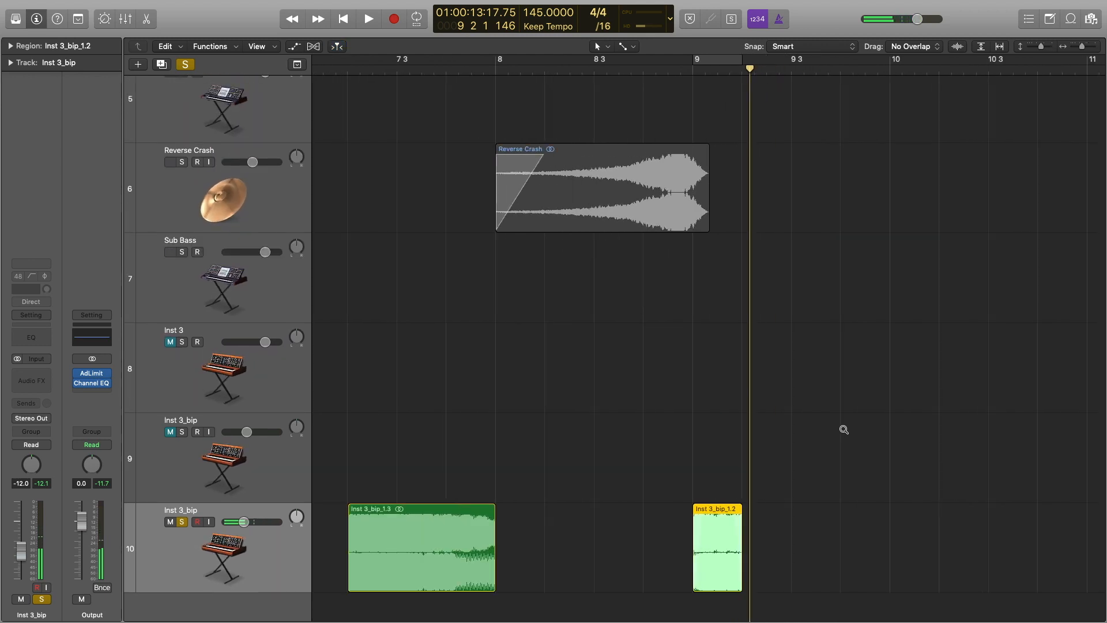
pyautogui.hscroll(-3, 387, 66)
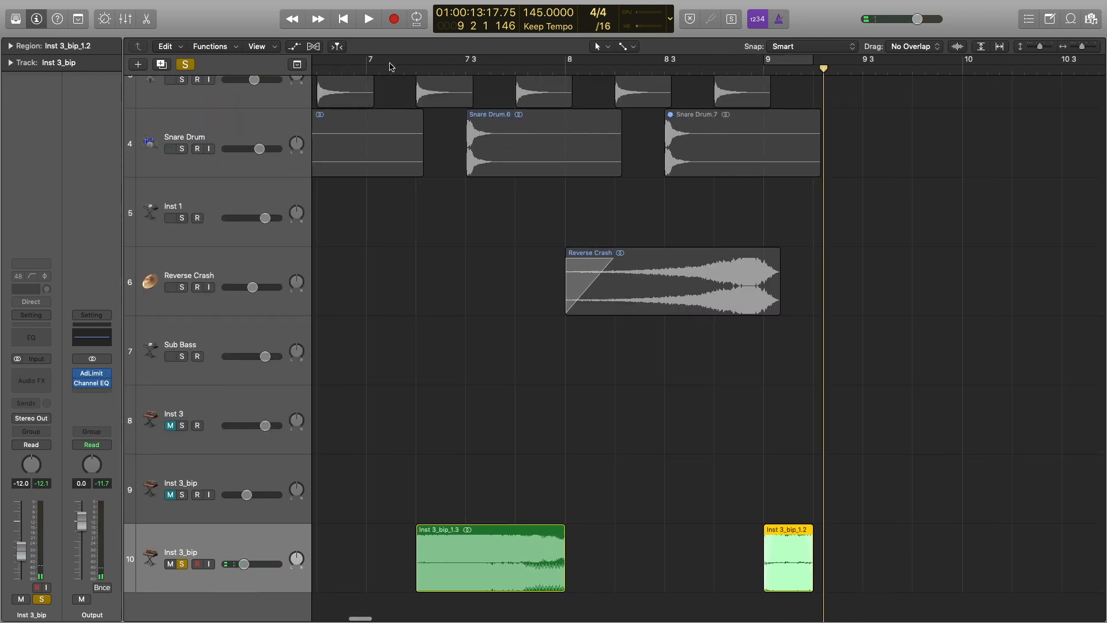
pyautogui.click(417, 67)
pyautogui.press('space')
pyautogui.press('space')
pyautogui.click(418, 67)
pyautogui.press('space')
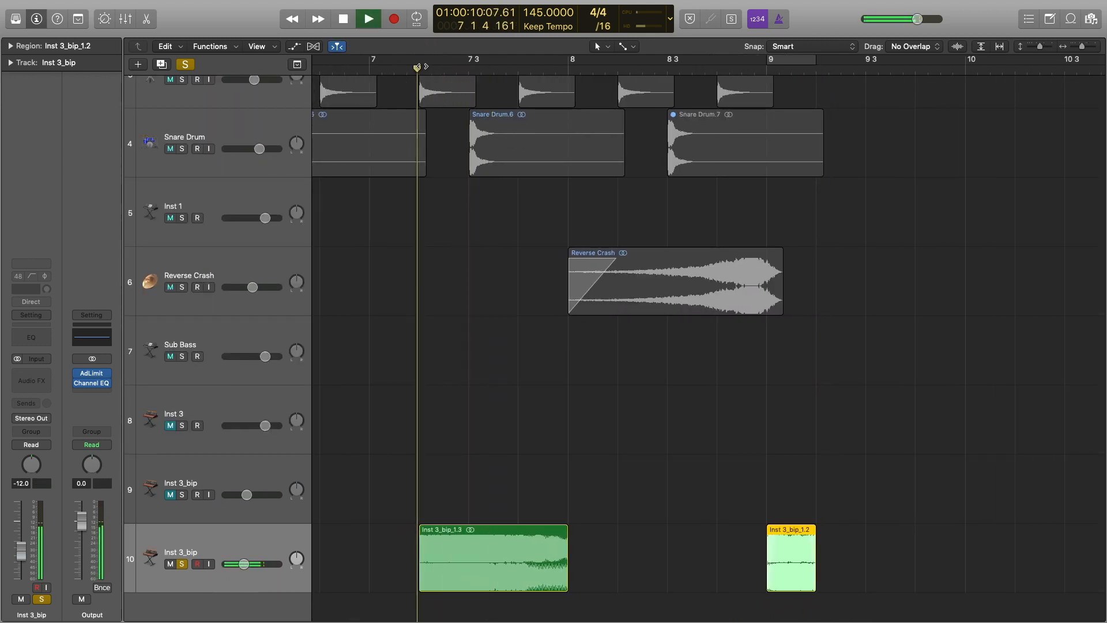
pyautogui.press('space')
pyautogui.click(419, 69)
pyautogui.press('space')
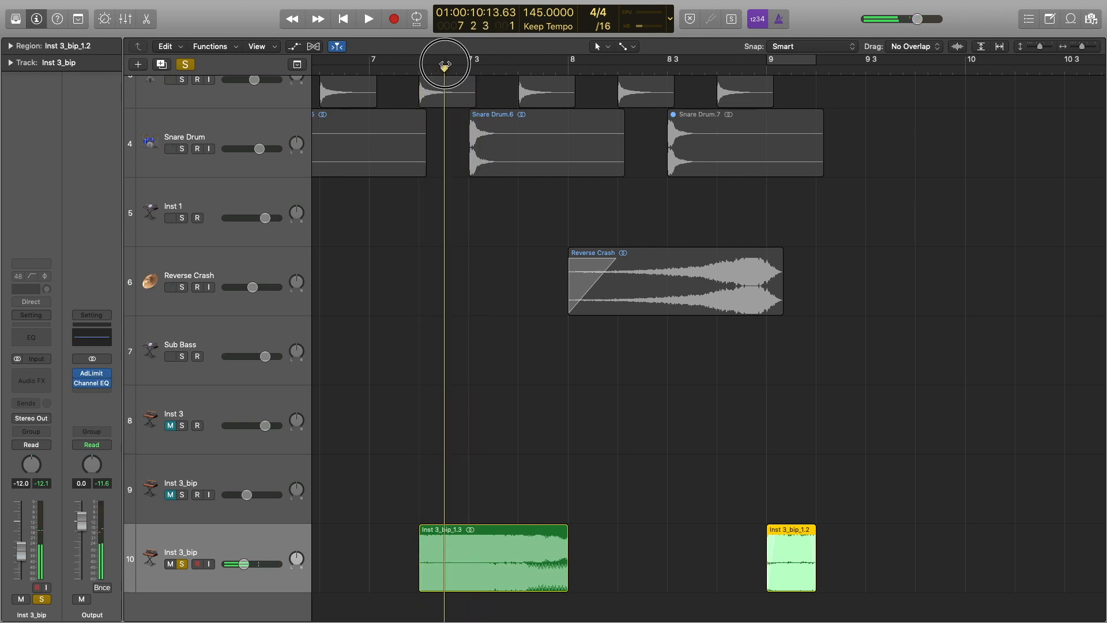
pyautogui.press('space')
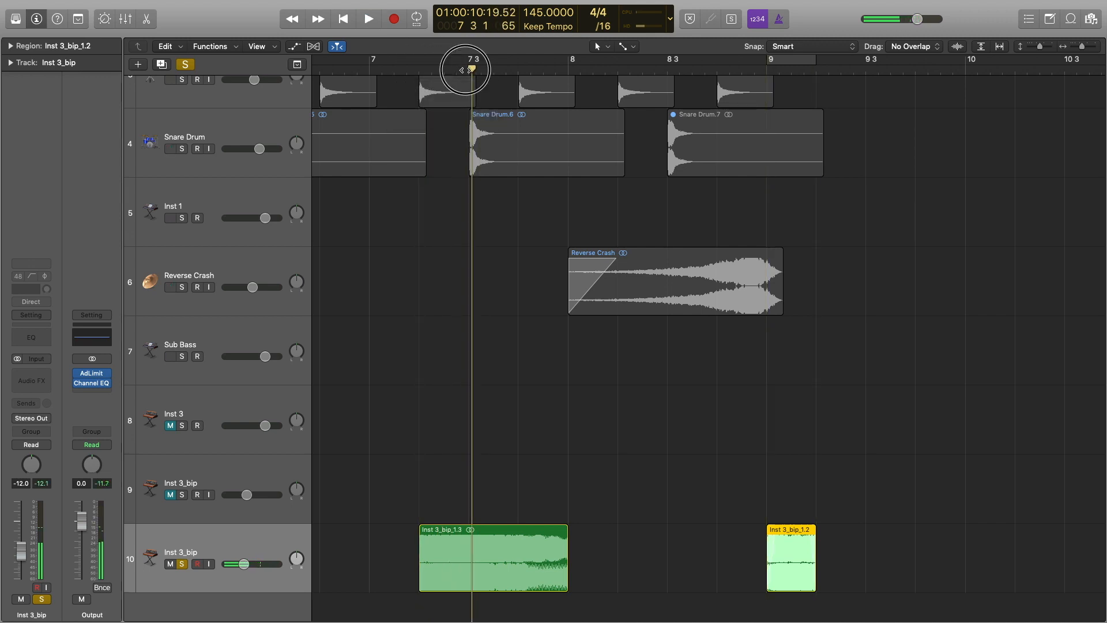
# Step: Split the remaining copied bass region at positions 7 2 3 1 and 7 3 3 1
pyautogui.click(445, 67)
pyautogui.click(477, 537)
pyautogui.hscroll(1, 473, 535)
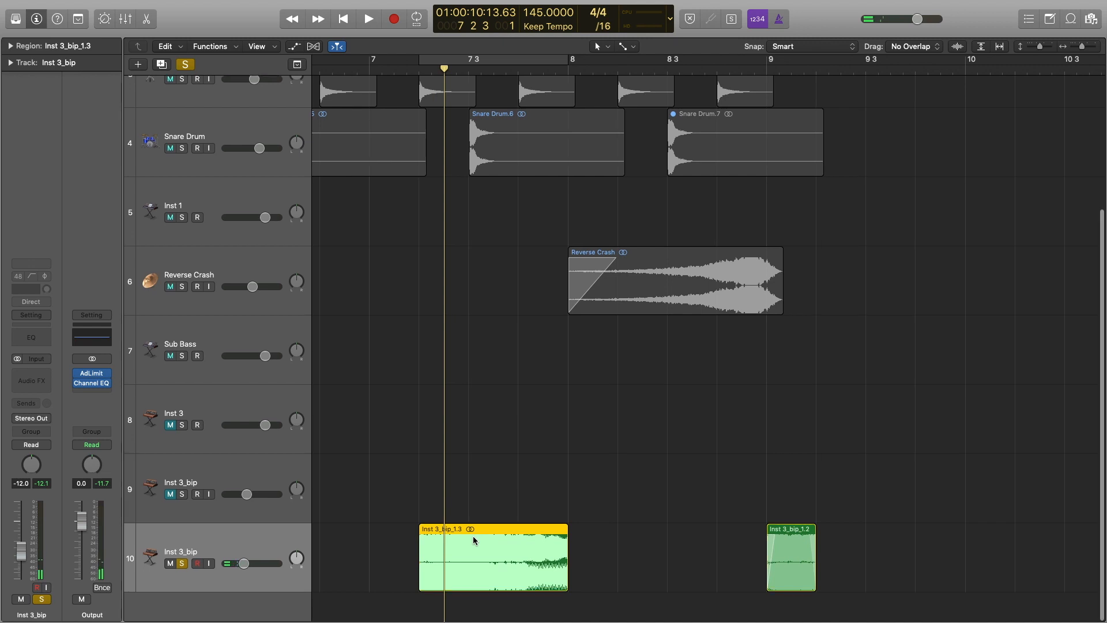
pyautogui.press('super+t')
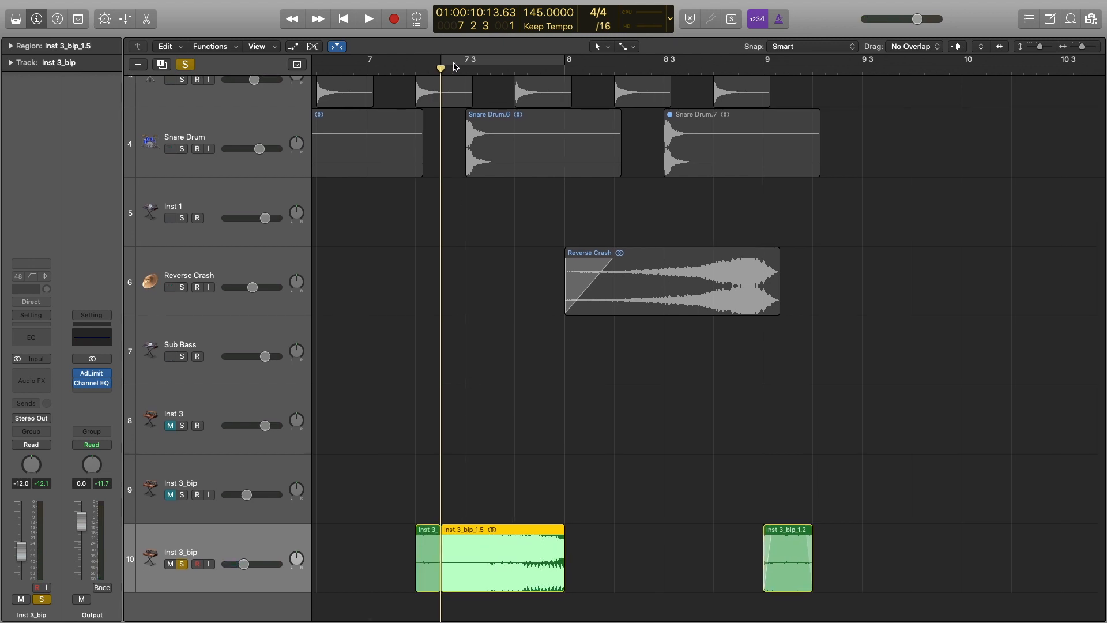
pyautogui.moveTo(455, 64); pyautogui.dragTo(489, 62)
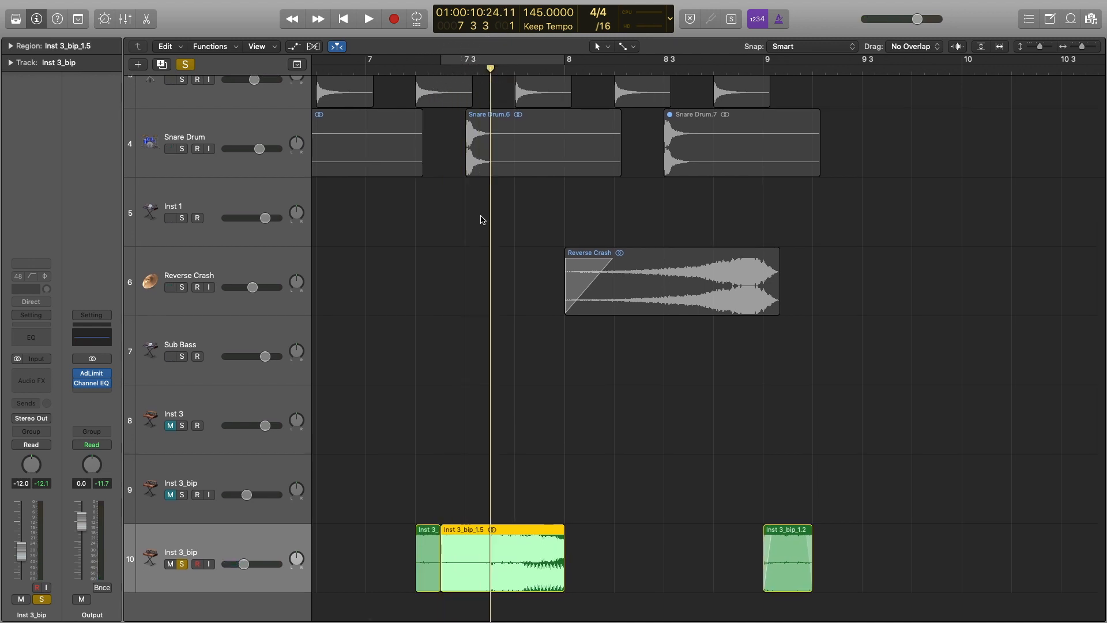
pyautogui.press('super+t')
# Step: Copy the slice between 7 2 3 1 and 7 3 3 1 to 9 3 1 1, with a fade-in of 52 and a fade-out of 62
pyautogui.click(462, 550)
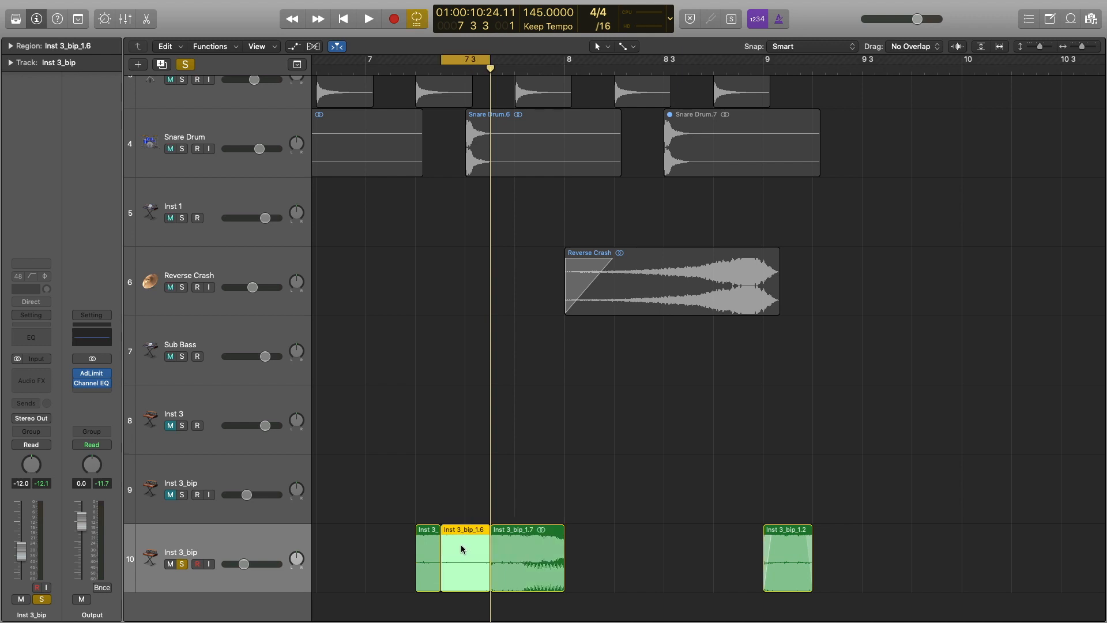
pyautogui.press('space')
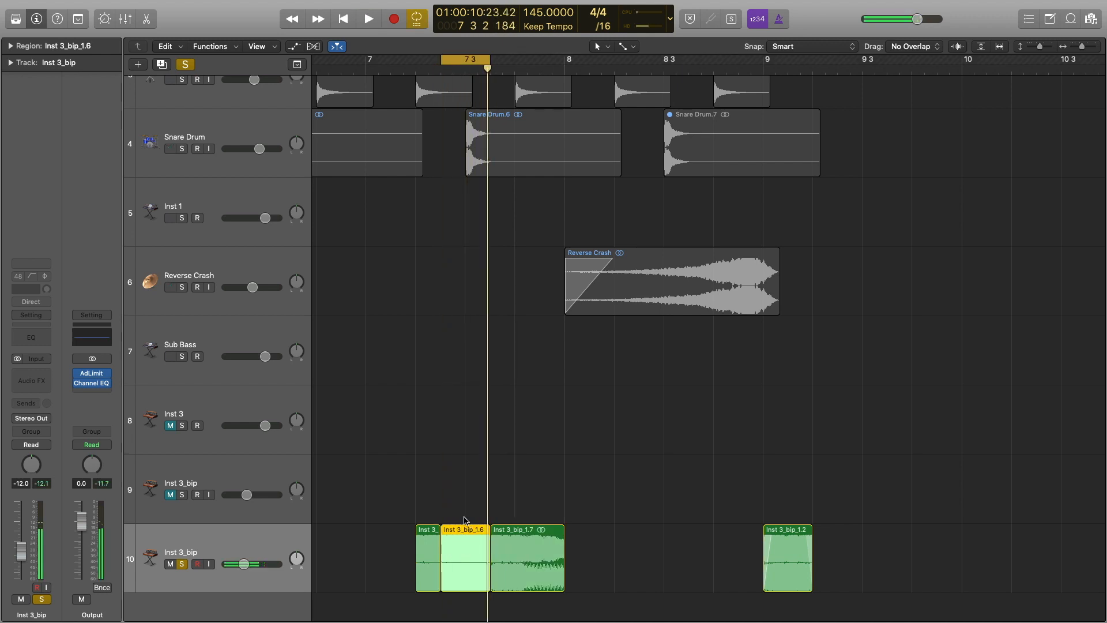
pyautogui.moveTo(459, 545); pyautogui.dragTo(876, 546)
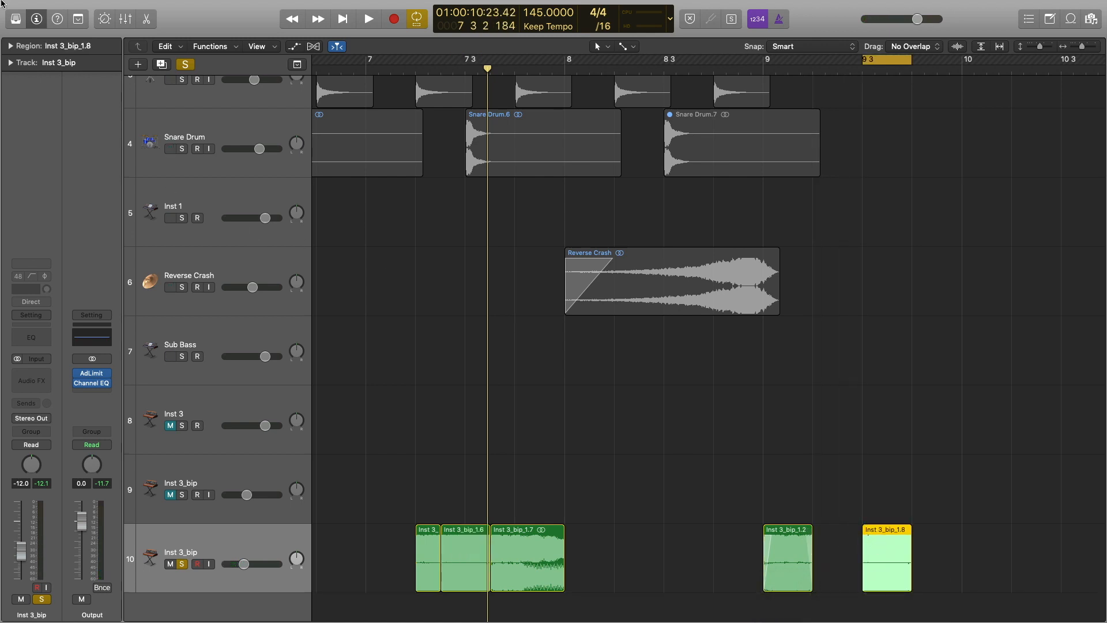
pyautogui.click(10, 46)
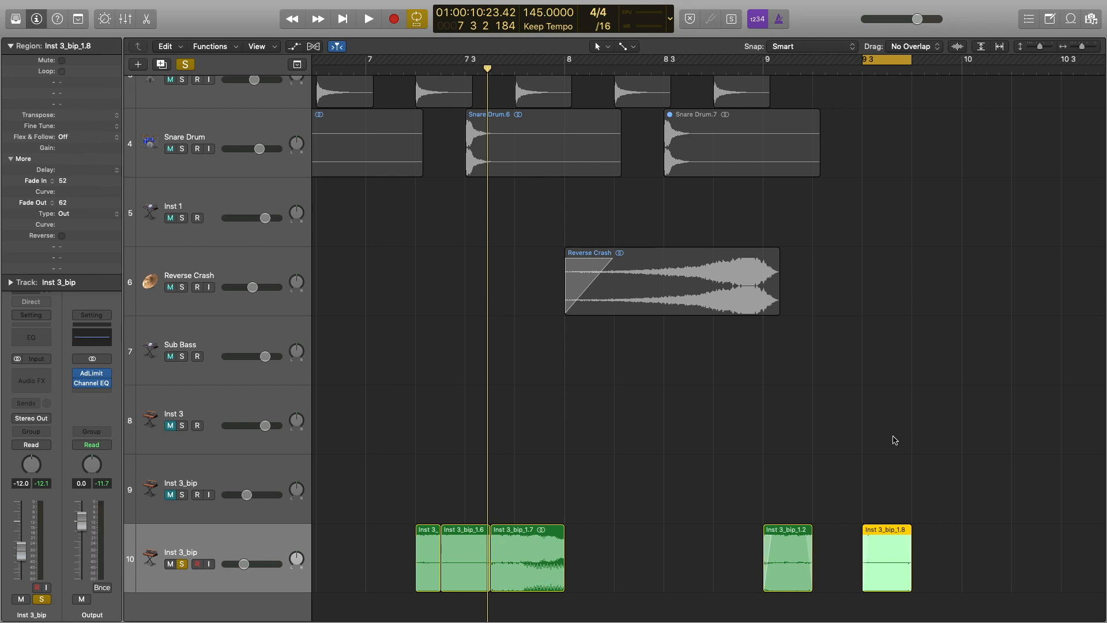
# Step: Audition the two separated hits in bar 9 and move the second one to 9 2 1 1, directly after the first
pyautogui.click(863, 70)
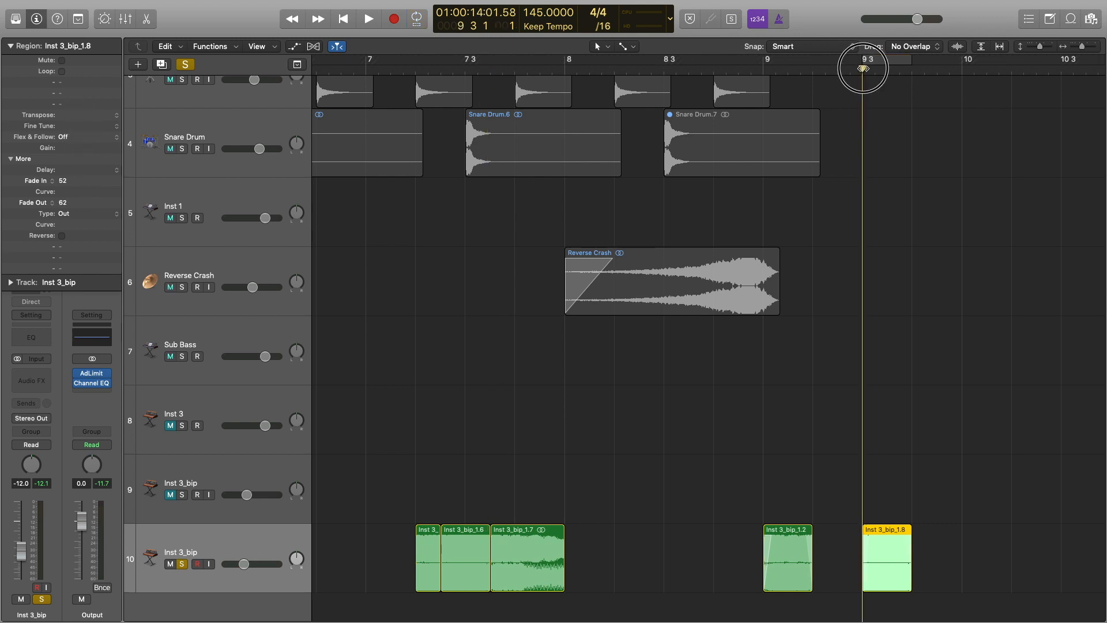
pyautogui.press('space')
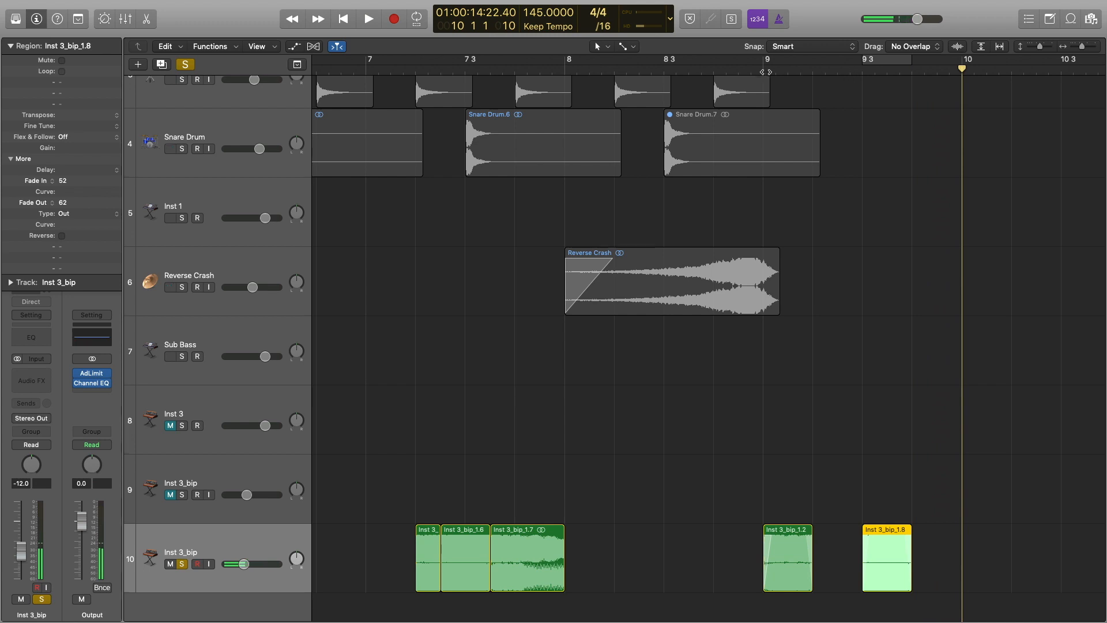
pyautogui.click(766, 72)
pyautogui.press('space')
pyautogui.moveTo(898, 541); pyautogui.dragTo(843, 559)
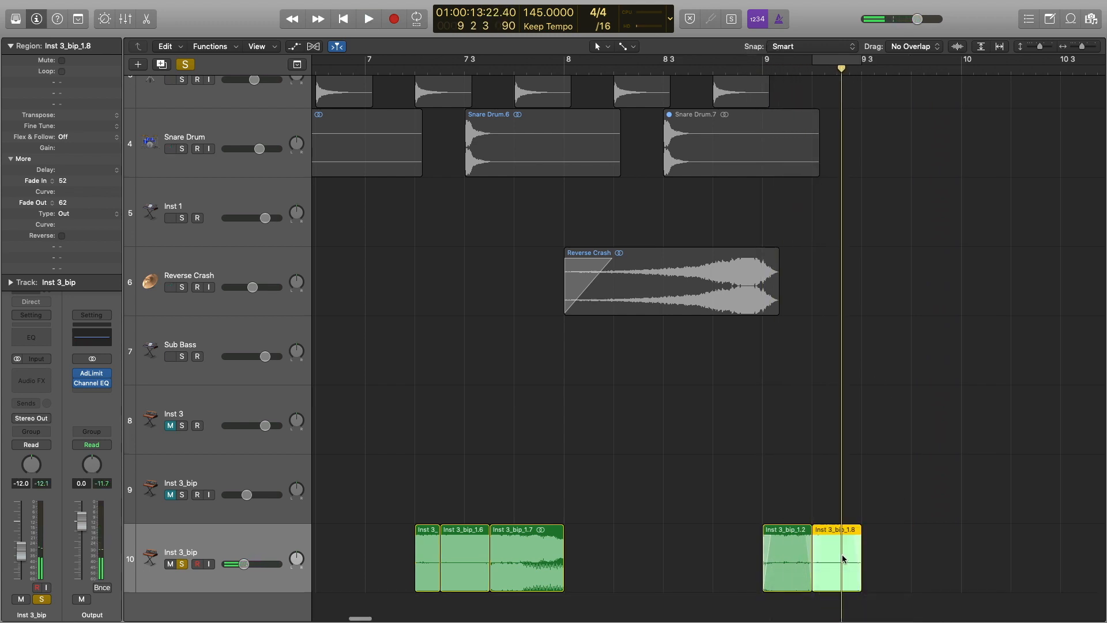
# Step: Audition the two adjacent bass hits from the start of bar 9
pyautogui.click(760, 70)
pyautogui.press('space')
pyautogui.click(760, 69)
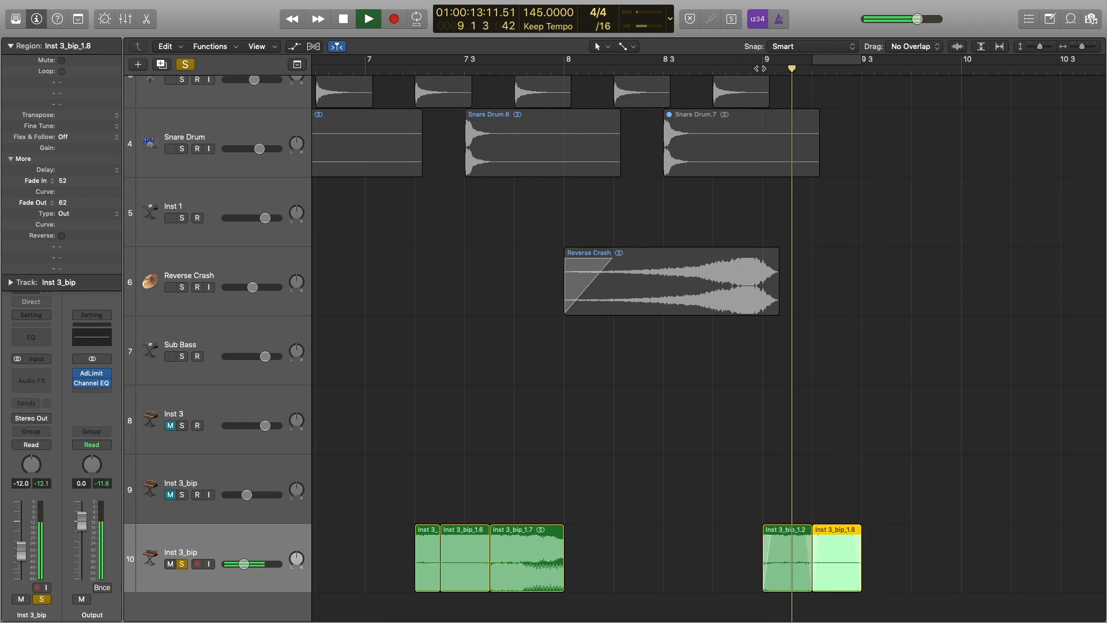
pyautogui.scroll(-1, 760, 69)
pyautogui.click(761, 70)
pyautogui.press('space')
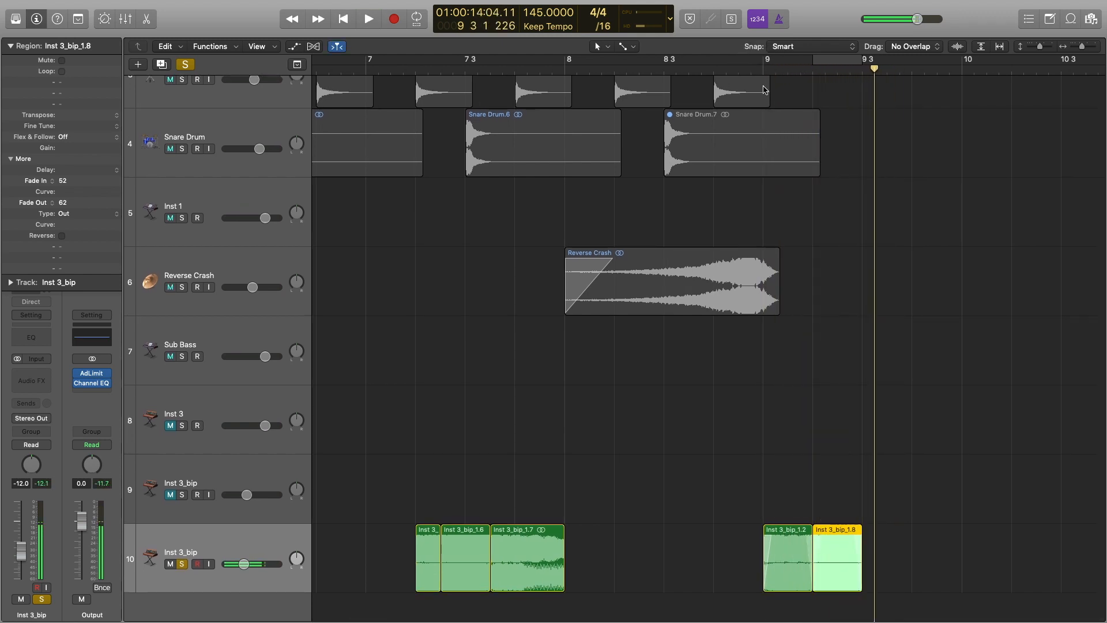
# Step: Copy both bass hits in bar 9 to 9 3 1 1 to fill the bar, and audition the result
pyautogui.scroll(-5, 808, 589)
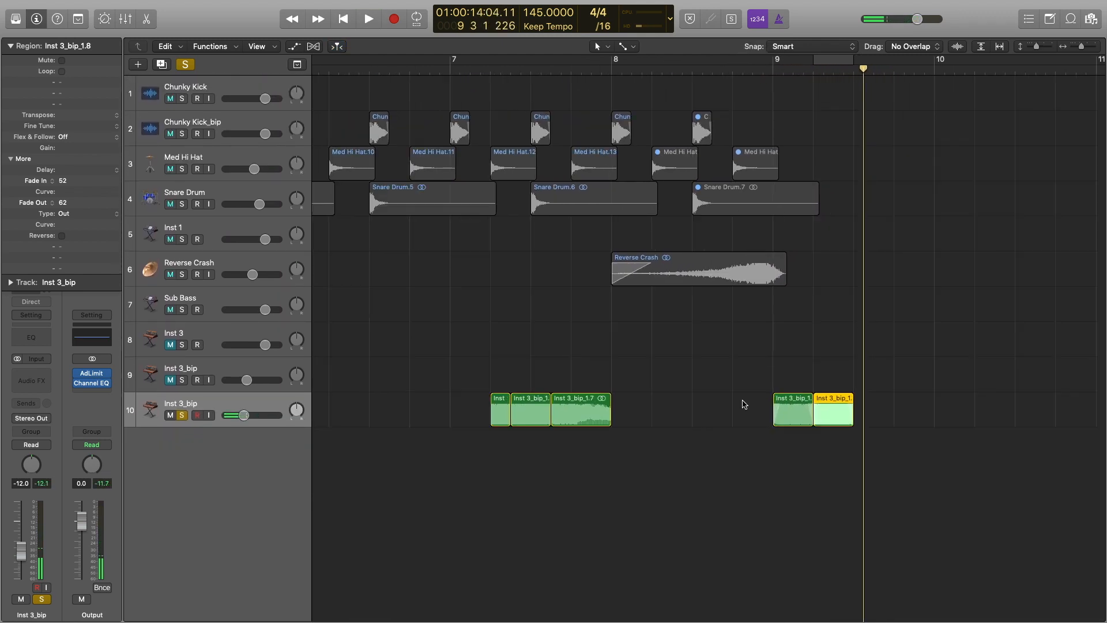
pyautogui.hscroll(-10, 743, 406)
pyautogui.scroll(-5, 745, 409)
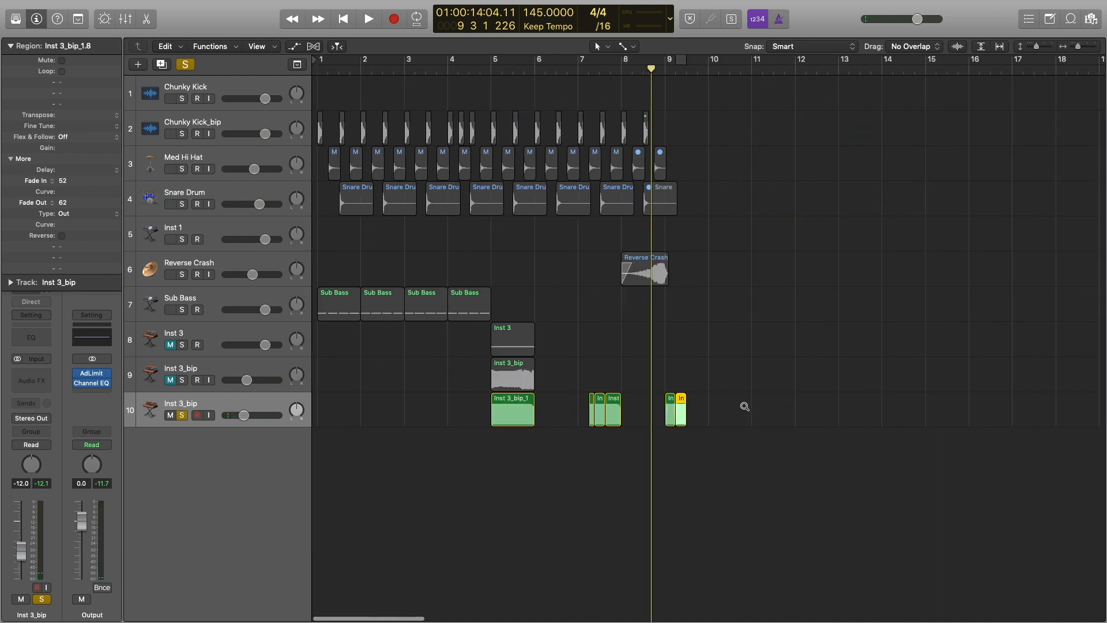
pyautogui.scroll(4, 594, 350)
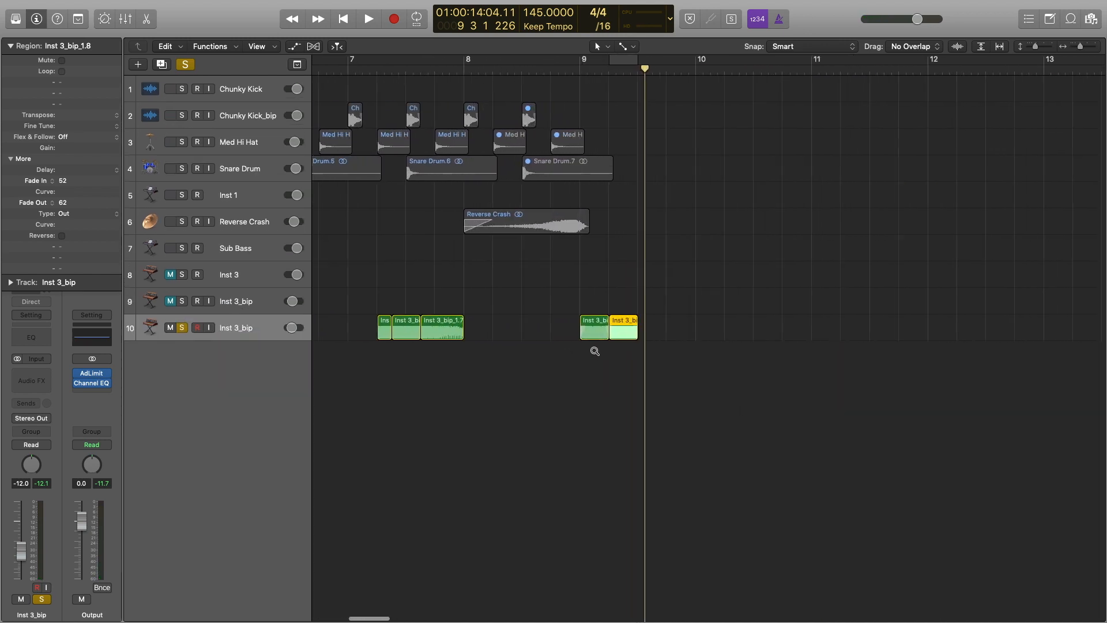
pyautogui.keyDown('shift'); pyautogui.click(587, 323); pyautogui.keyUp('shift')
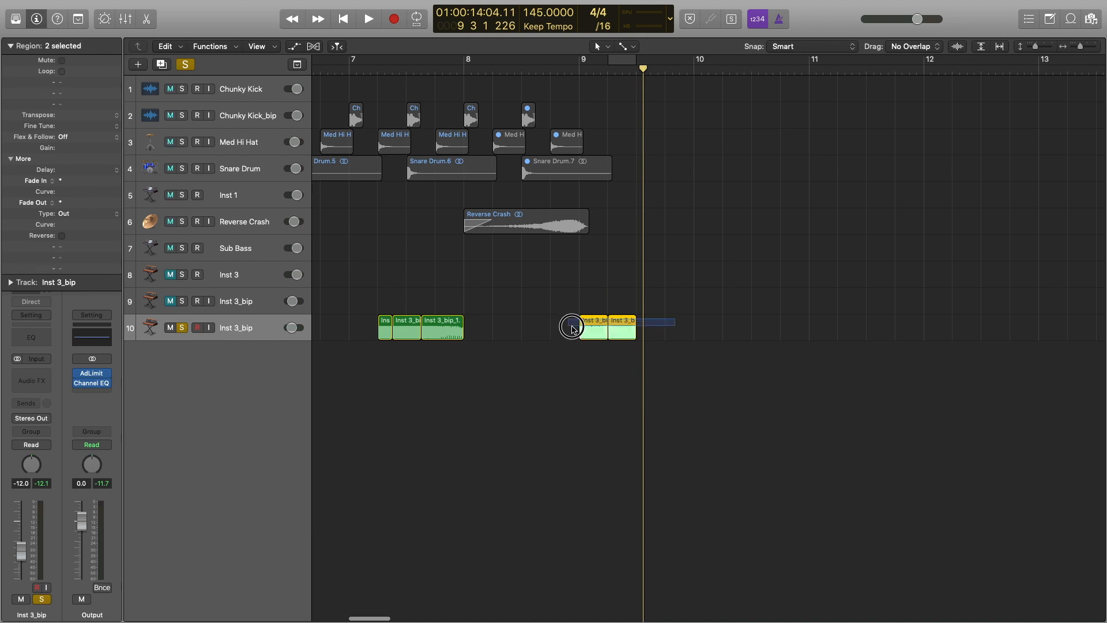
pyautogui.moveTo(587, 323); pyautogui.dragTo(645, 323)
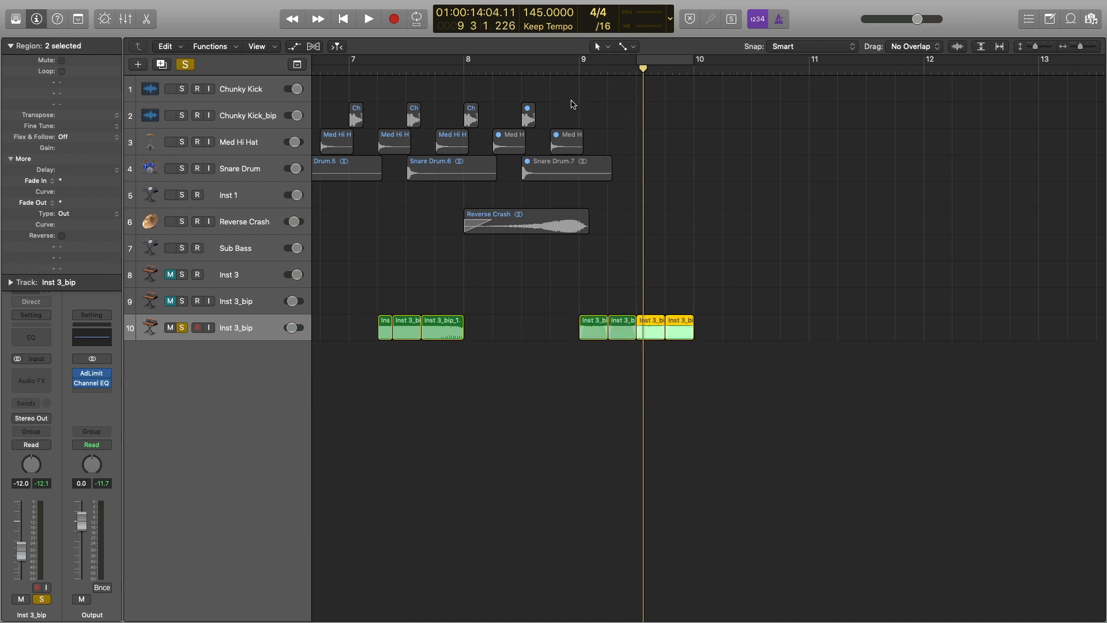
pyautogui.press('space')
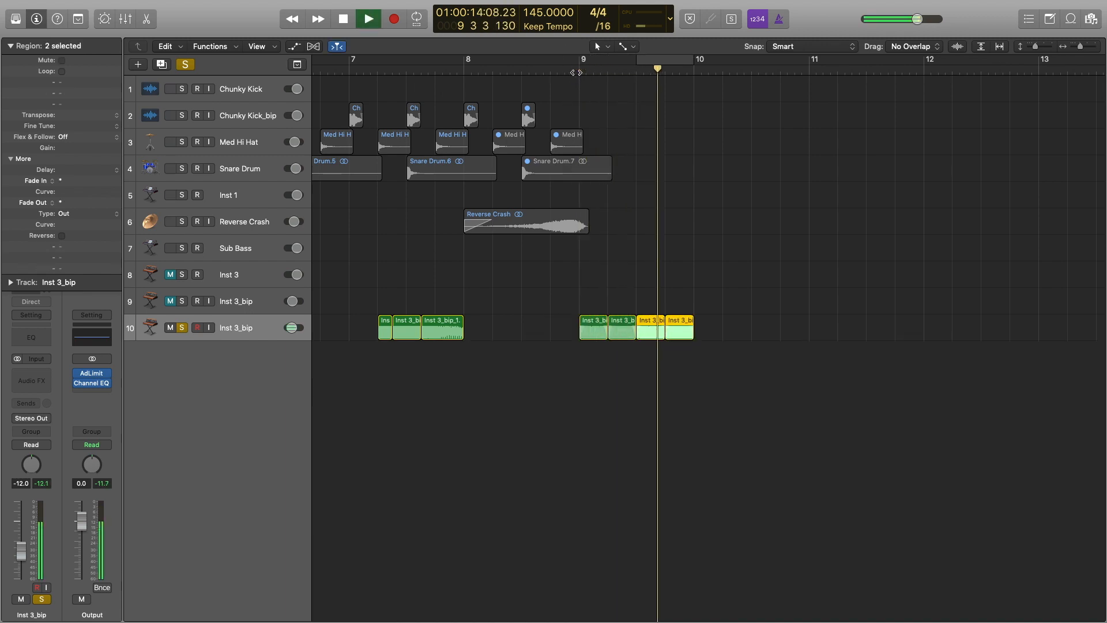
pyautogui.press('space')
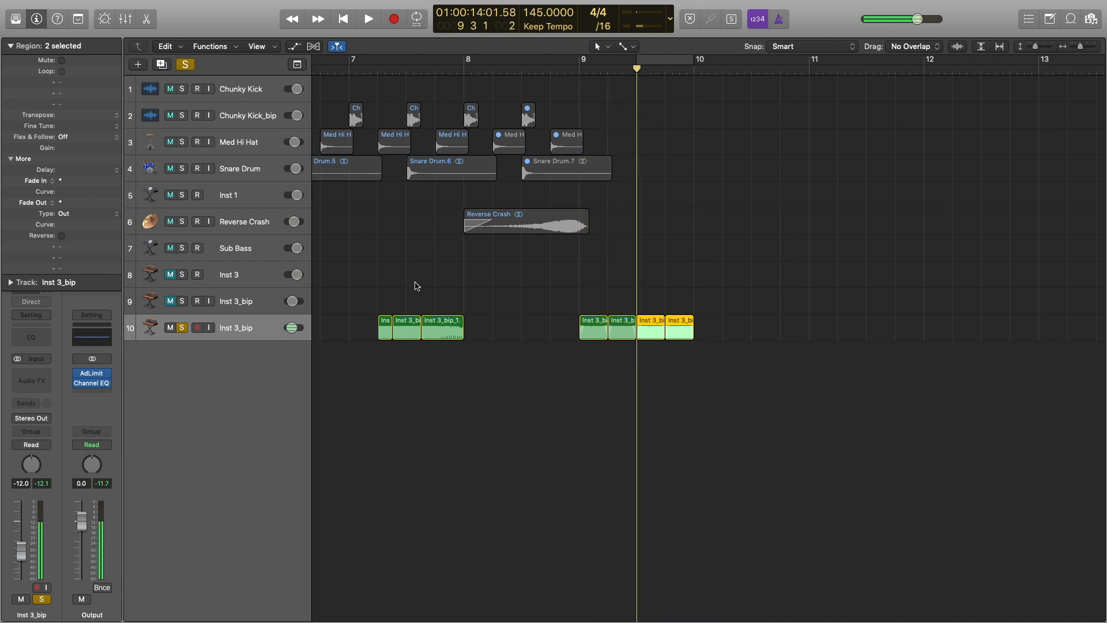
# Step: Audition the last remaining slice of the copied bass region in bar 7 and place the playhead at 7 3 4 1
pyautogui.click(417, 72)
pyautogui.press('space')
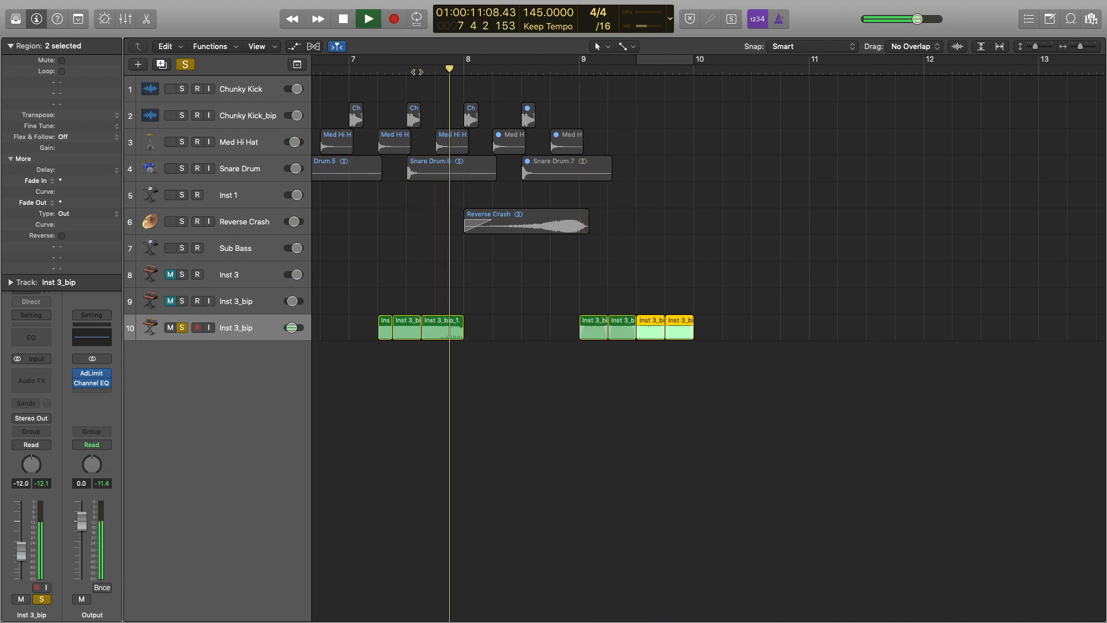
pyautogui.click(417, 72)
pyautogui.press('space')
pyautogui.click(421, 70)
pyautogui.press('space')
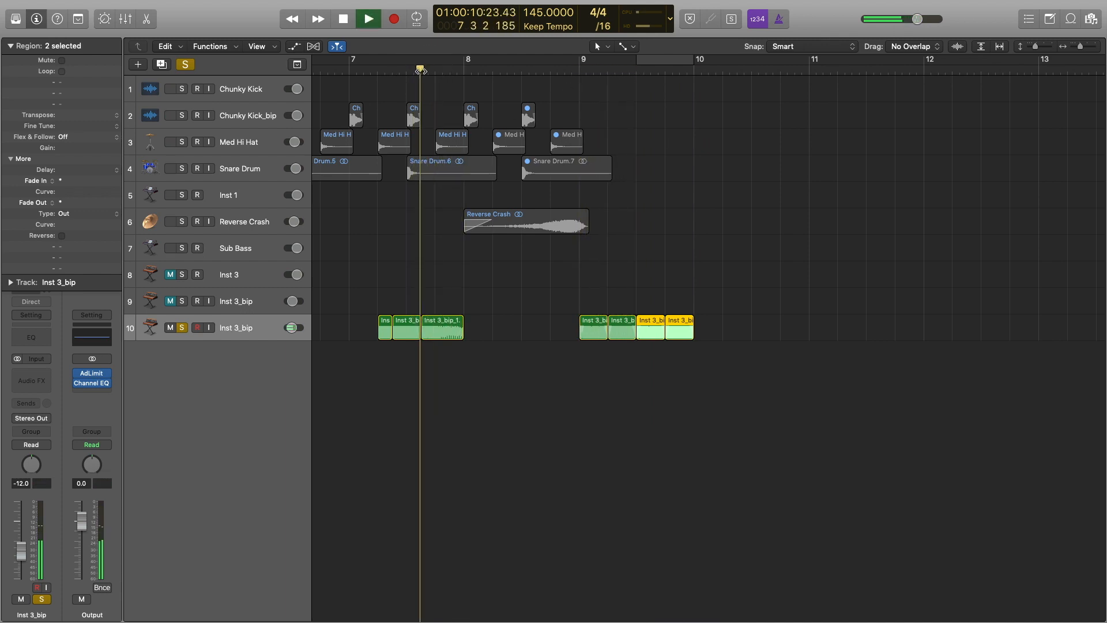
pyautogui.press('space')
pyautogui.press('space')
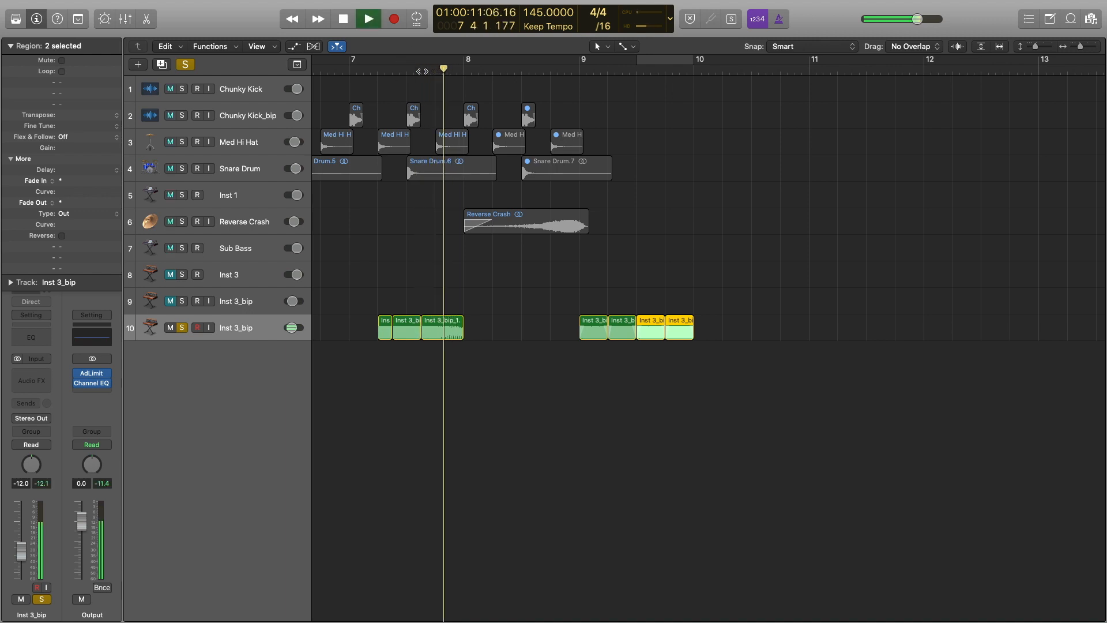
pyautogui.press('space')
pyautogui.click(435, 69)
pyautogui.click(428, 70)
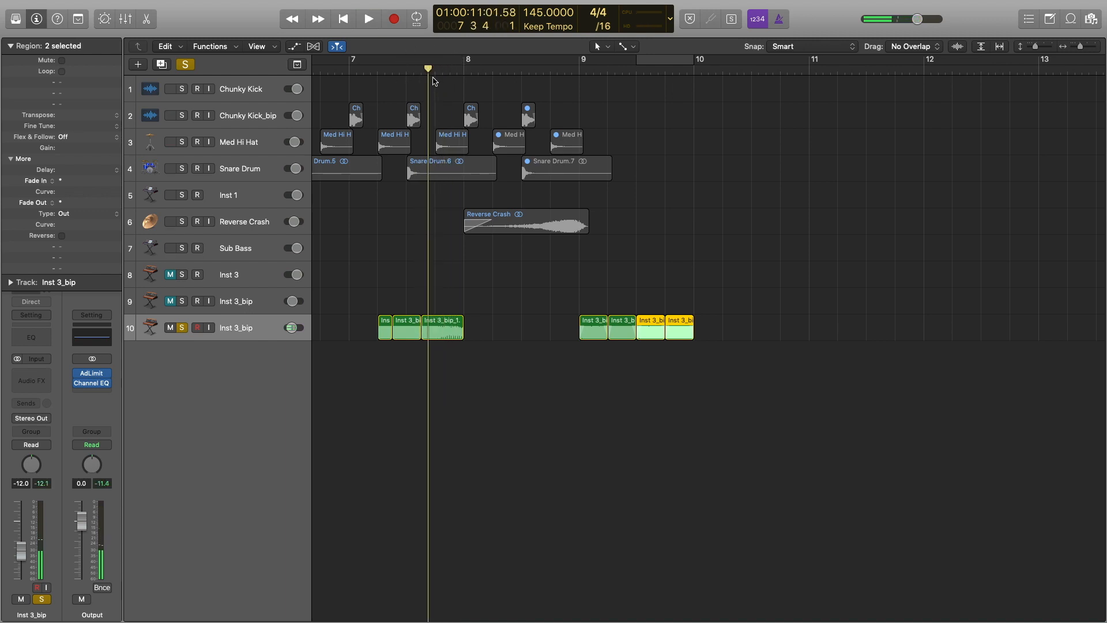
# Step: Split the last bass slice in bar 7 at 7 4 1 1 and place four back-to-back copies of its short first piece from 10 2
pyautogui.click(436, 70)
pyautogui.click(436, 325)
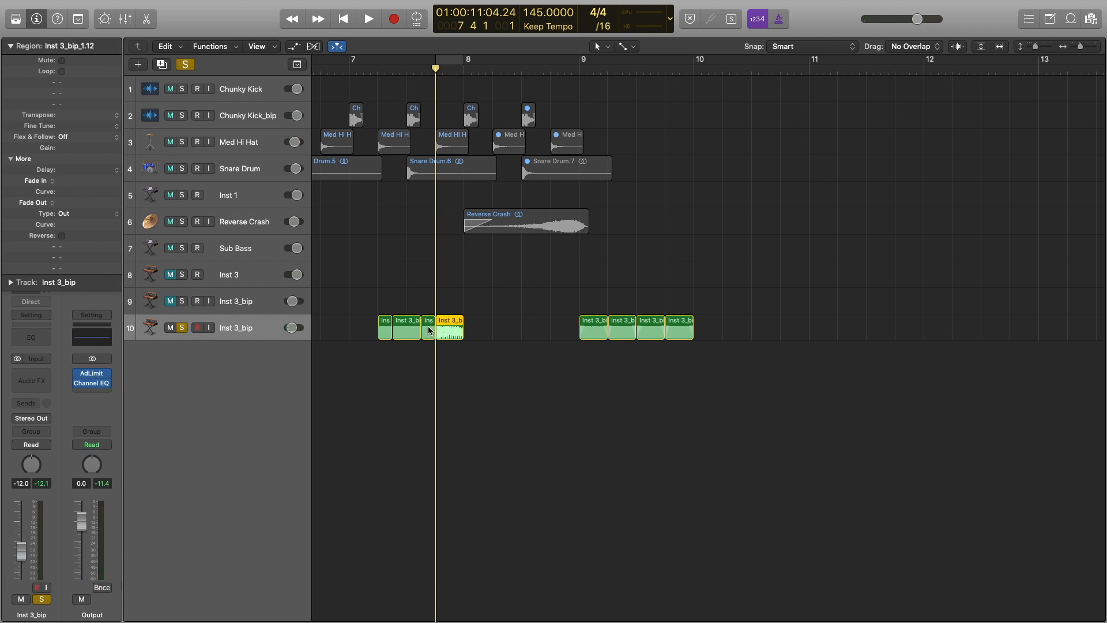
pyautogui.moveTo(429, 330); pyautogui.dragTo(759, 324)
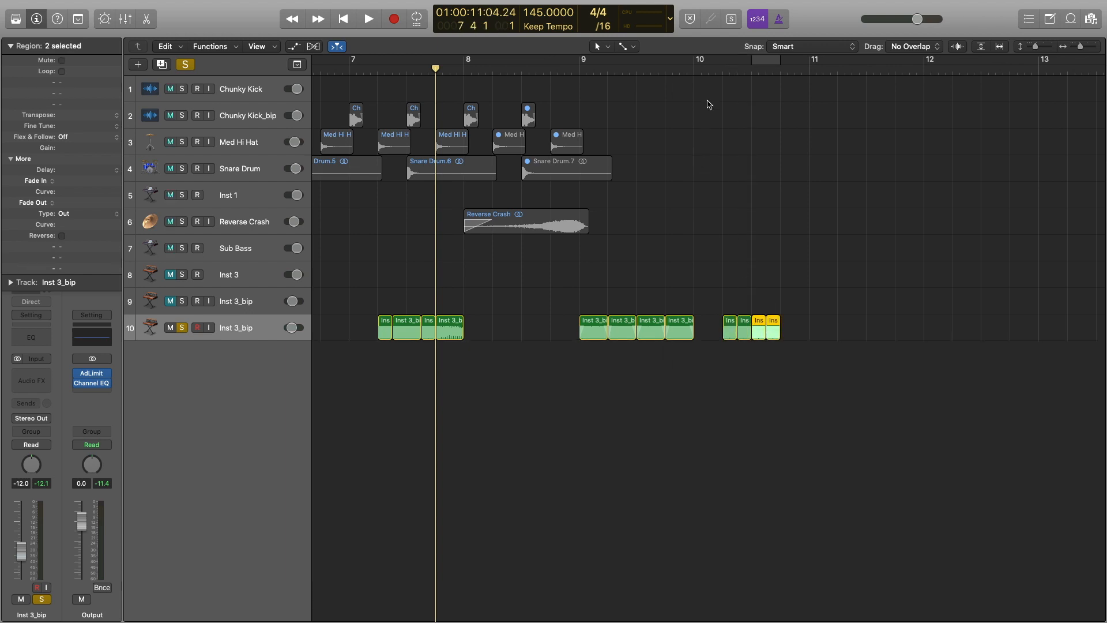
# Step: Audition the four short bass hits in bar 10, starting from 10 2
pyautogui.click(721, 70)
pyautogui.press('space')
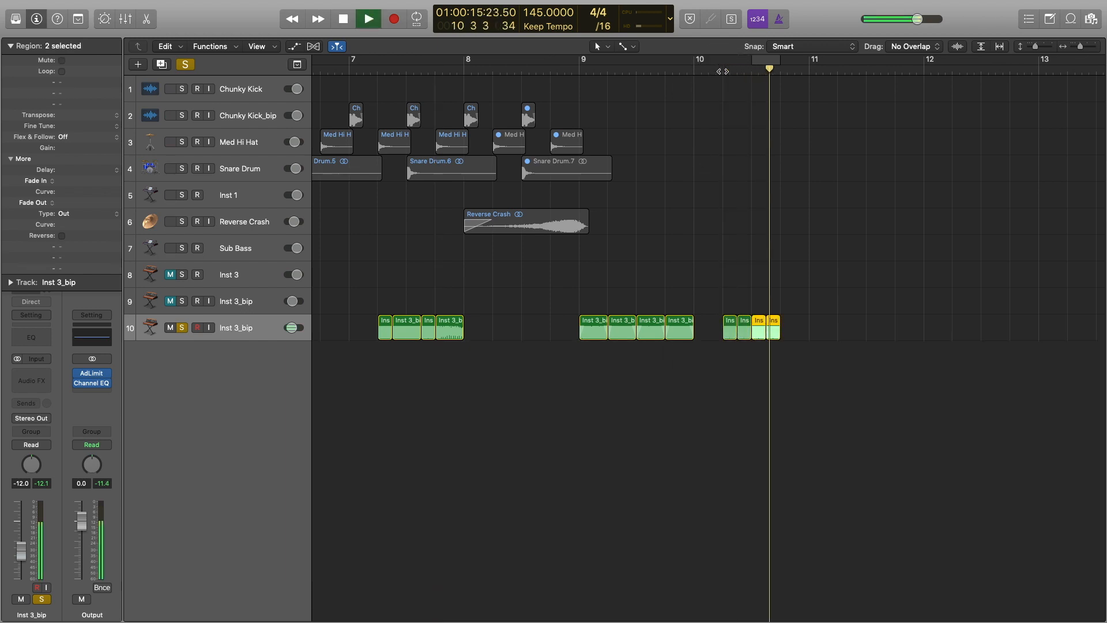
pyautogui.press('space')
# Step: Delete the last three short hits in bar 10, keeping only the one at 10 2
pyautogui.press('z')
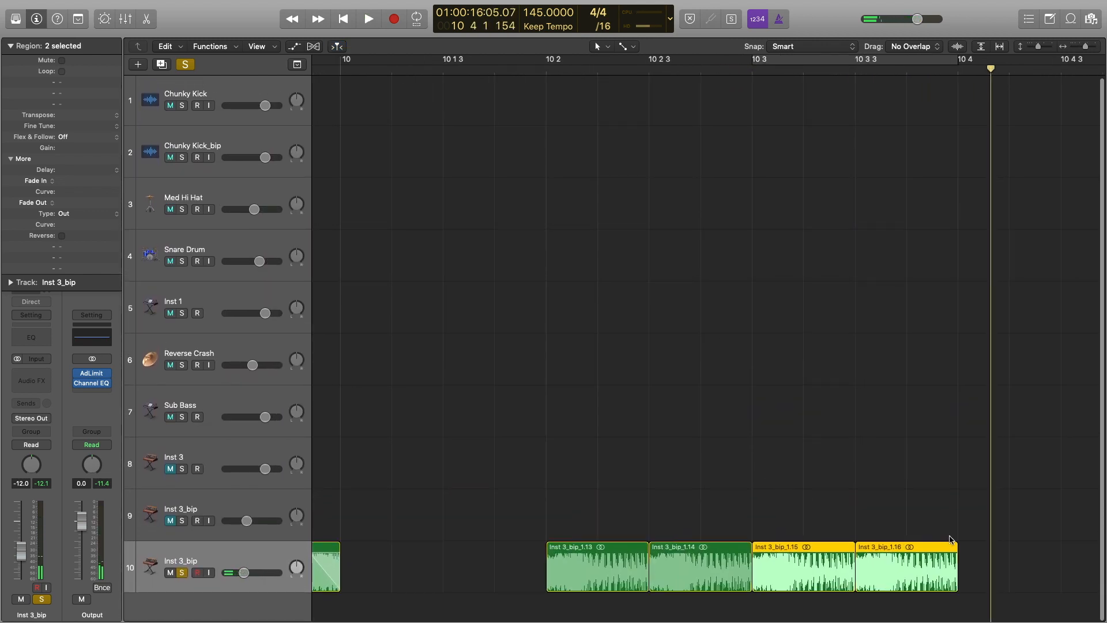
pyautogui.moveTo(967, 528); pyautogui.dragTo(719, 580)
pyautogui.press('Delete')
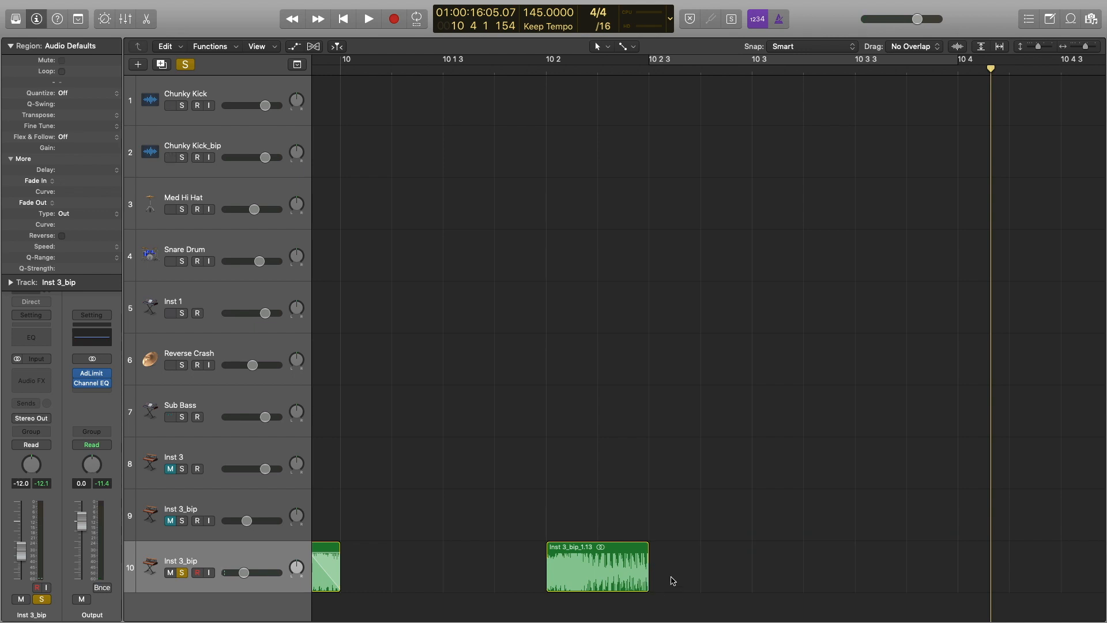
# Step: Add a fade-out to the remaining hit in bar 10 and change the fade type to Slow Down
pyautogui.click(637, 571)
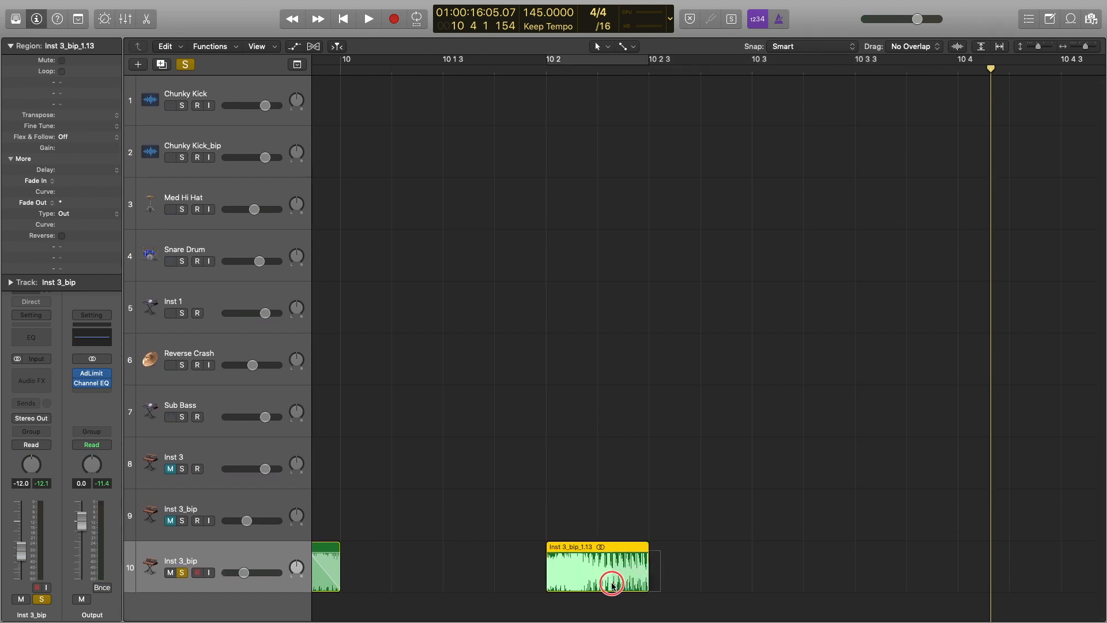
pyautogui.hscroll(1, 637, 569)
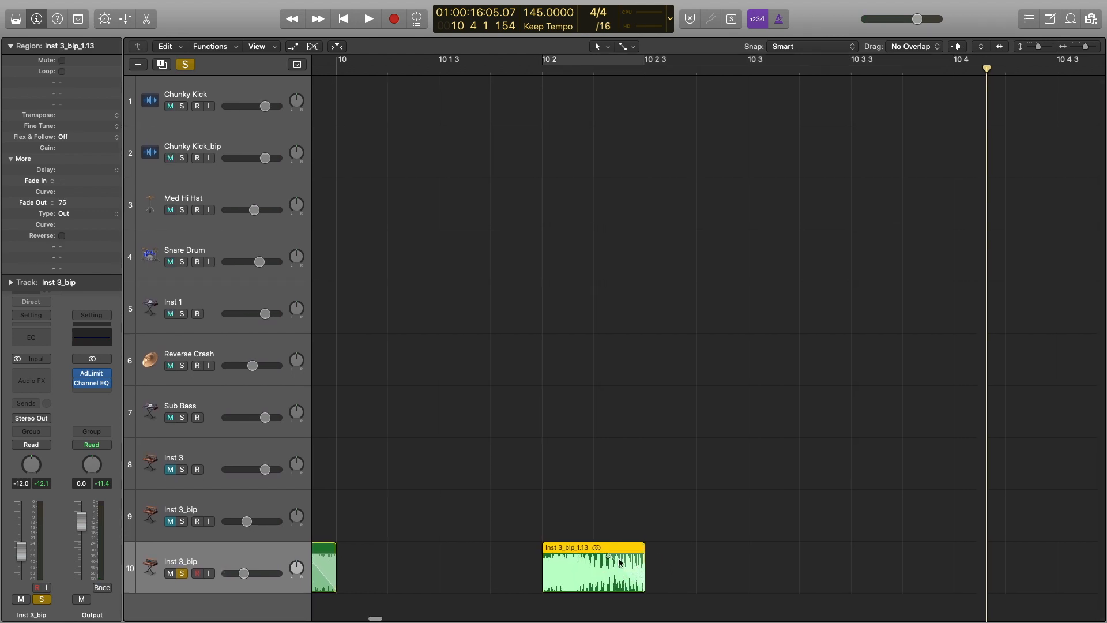
pyautogui.rightClick(629, 564)
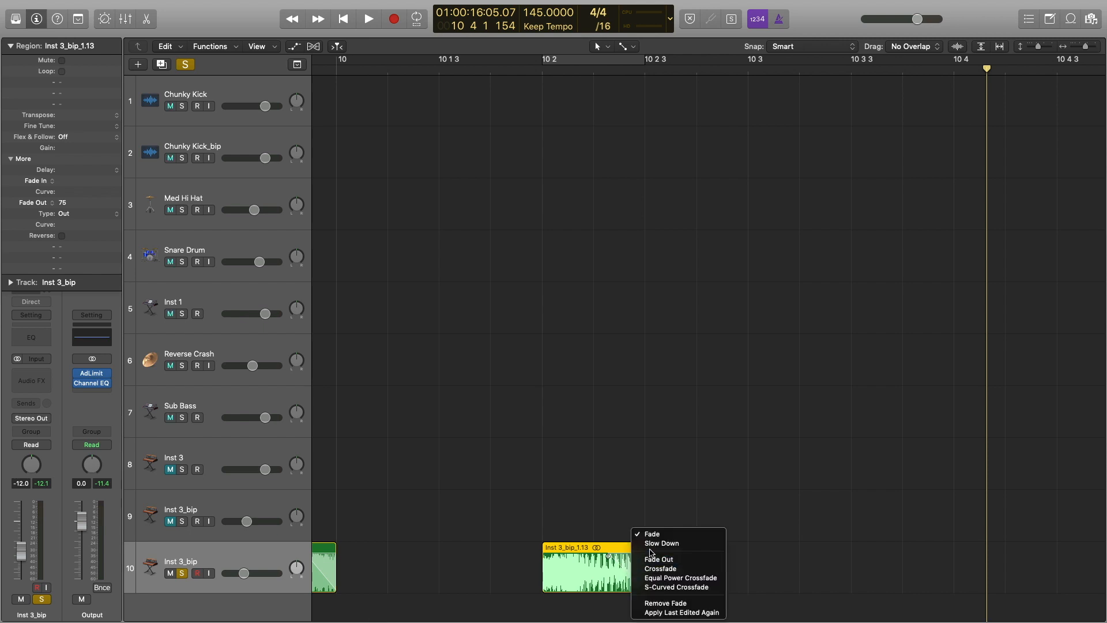
pyautogui.click(649, 548)
# Step: Lengthen the hit's Slow Down to 145 and audition it from 10 2
pyautogui.doubleClick(545, 72)
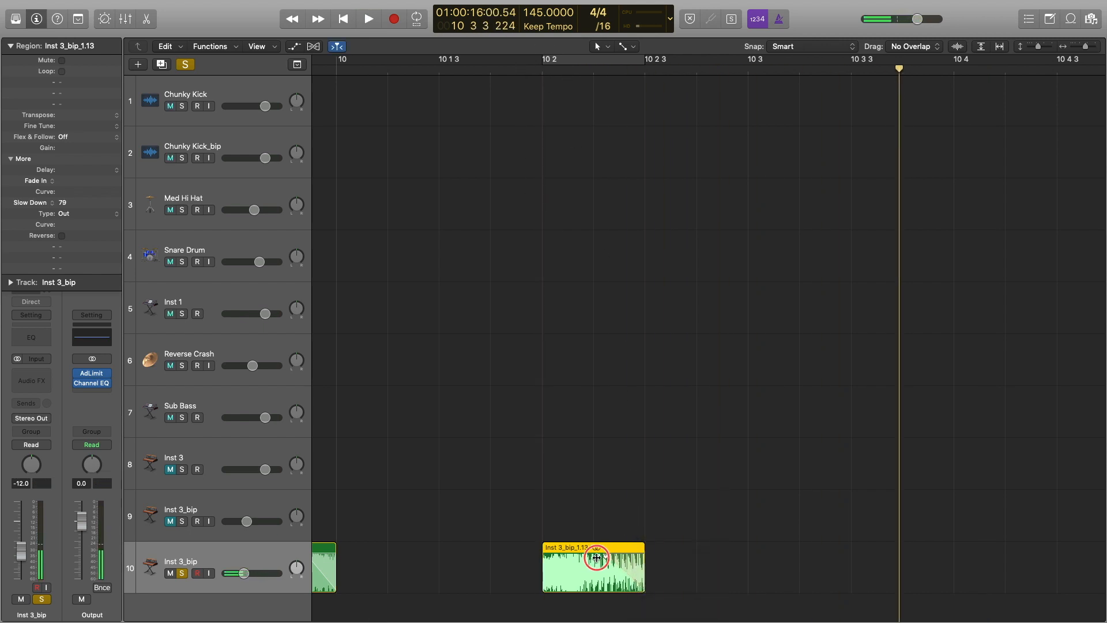
pyautogui.doubleClick(539, 72)
pyautogui.click(541, 72)
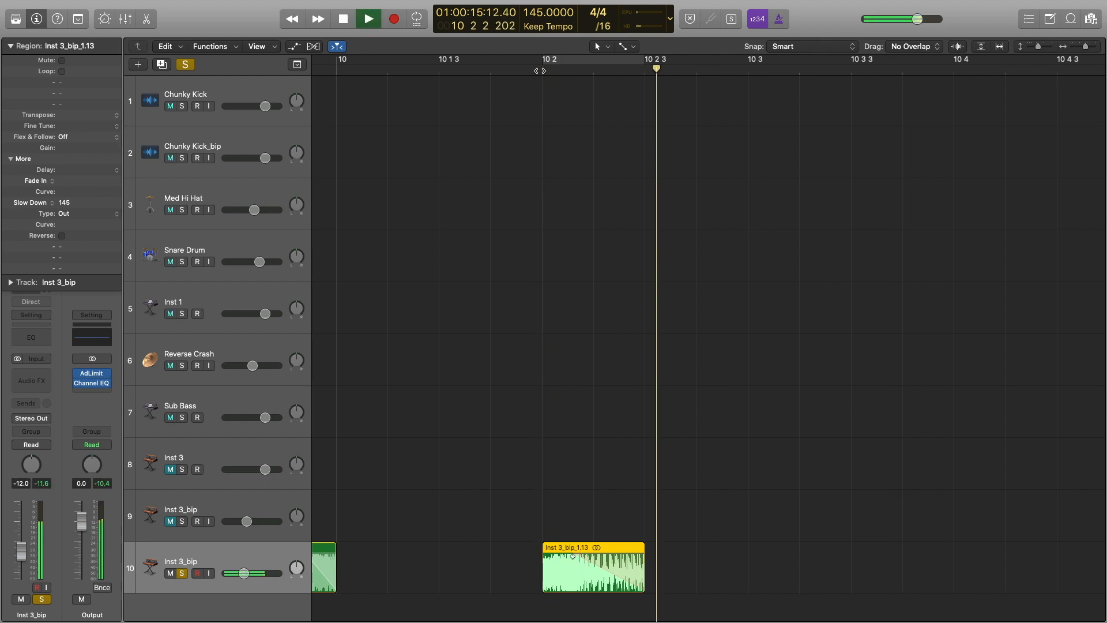
pyautogui.click(540, 72)
pyautogui.press('space')
# Step: Set the bar 10 hit's Slow Down to 93
pyautogui.keyDown('ctrl'); pyautogui.keyDown('alt'); pyautogui.click(627, 424); pyautogui.keyUp('alt'); pyautogui.keyUp('ctrl')
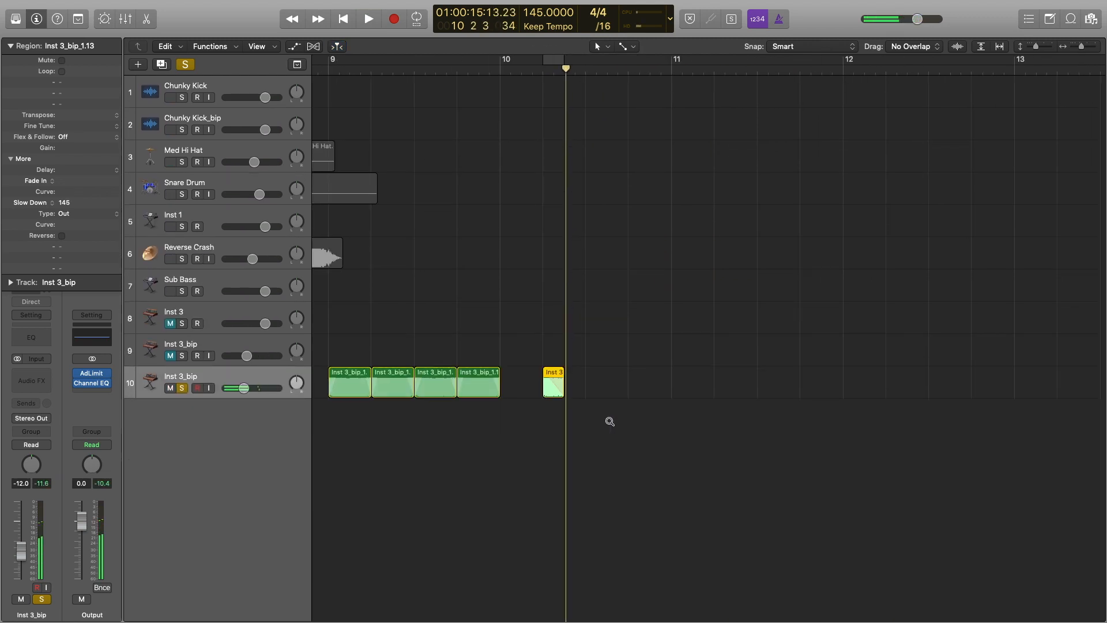
pyautogui.keyDown('ctrl'); pyautogui.keyDown('alt'); pyautogui.click(582, 382); pyautogui.keyUp('alt'); pyautogui.keyUp('ctrl')
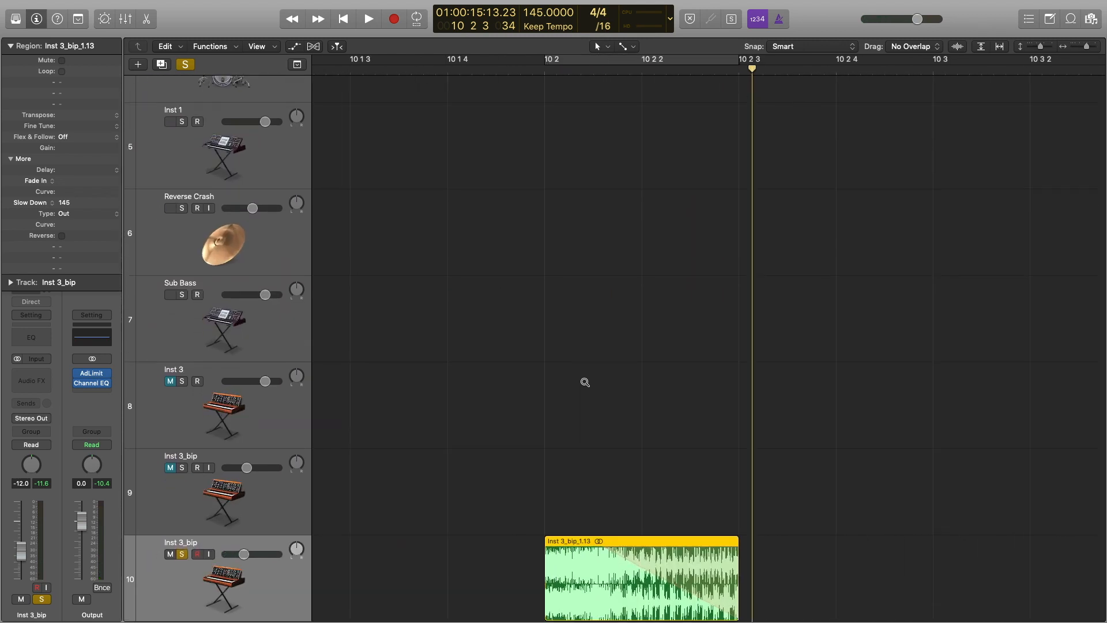
pyautogui.moveTo(604, 480); pyautogui.dragTo(652, 482)
pyautogui.scroll(-5, 719, 514)
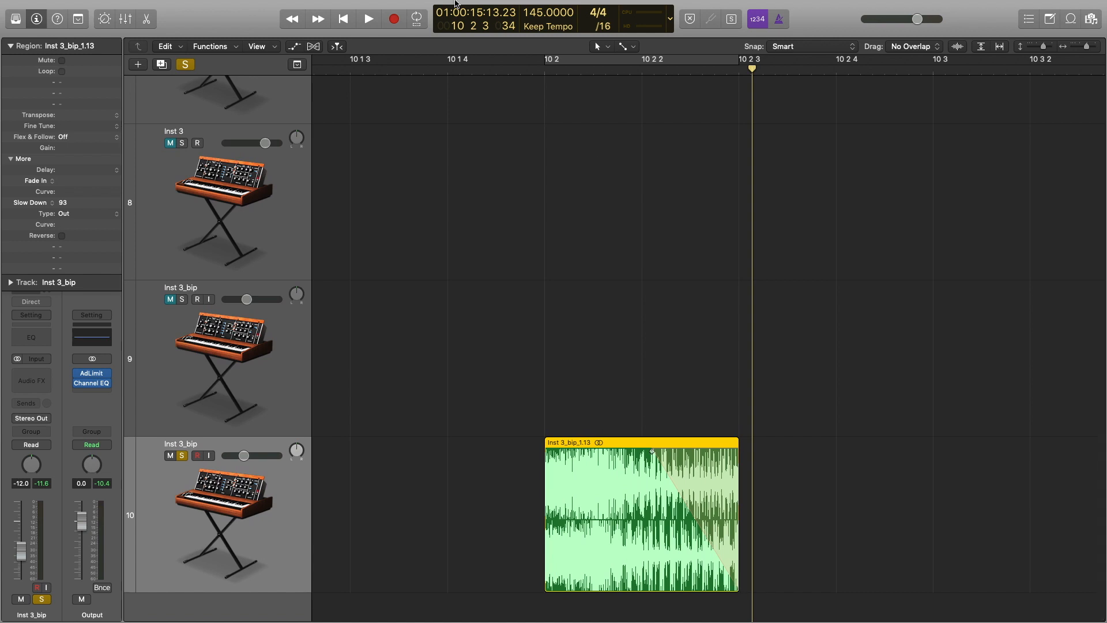
# Step: Set the grid division to /12, trim the end of the bar 10 hit to 10 2 2, and audition it
pyautogui.click(605, 27)
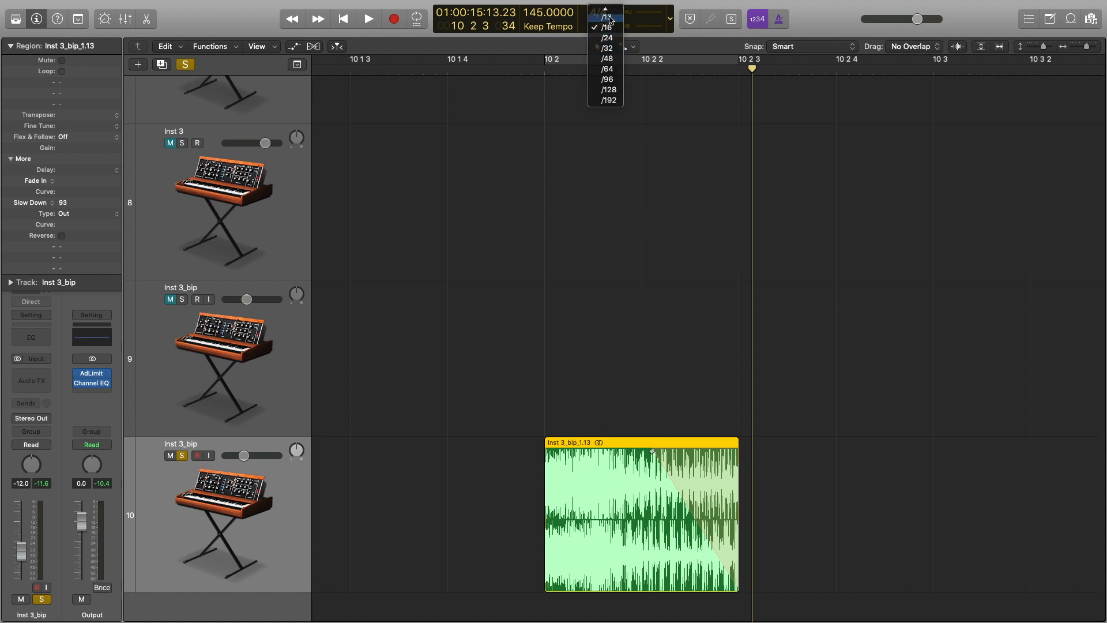
pyautogui.click(609, 18)
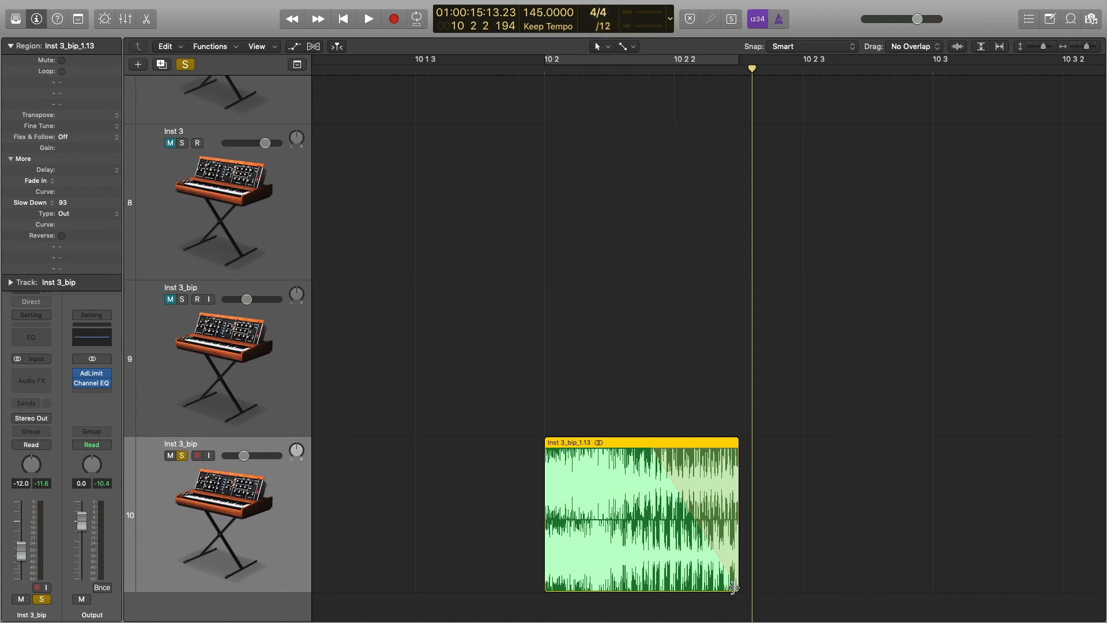
pyautogui.moveTo(733, 587); pyautogui.dragTo(669, 583)
pyautogui.click(545, 73)
pyautogui.press('space')
pyautogui.press('space')
# Step: Copy the trimmed hit back to back to make six hits between 10 2 and 10 4, and audition them
pyautogui.hscroll(-5, 701, 374)
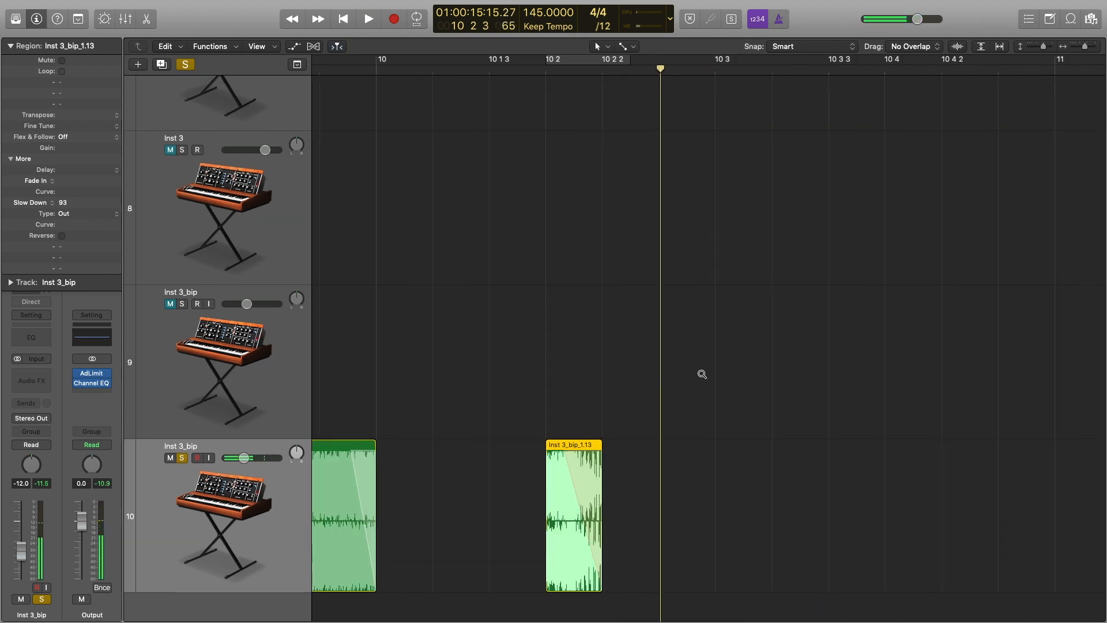
pyautogui.scroll(-5, 702, 374)
pyautogui.moveTo(558, 560); pyautogui.dragTo(604, 559)
pyautogui.moveTo(691, 541); pyautogui.dragTo(750, 568)
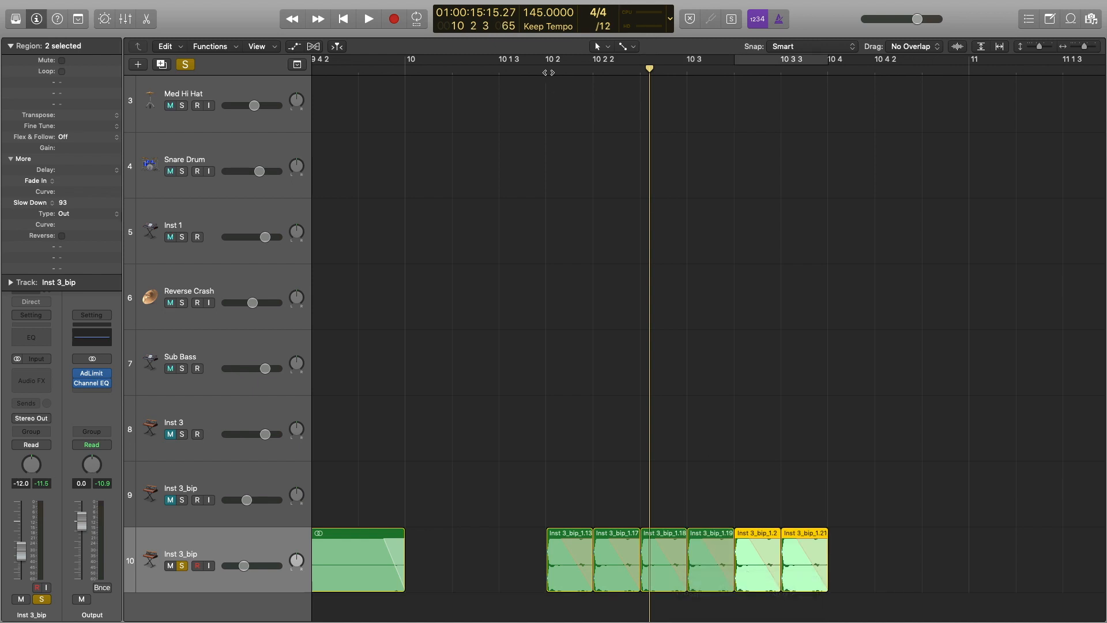
pyautogui.press('space')
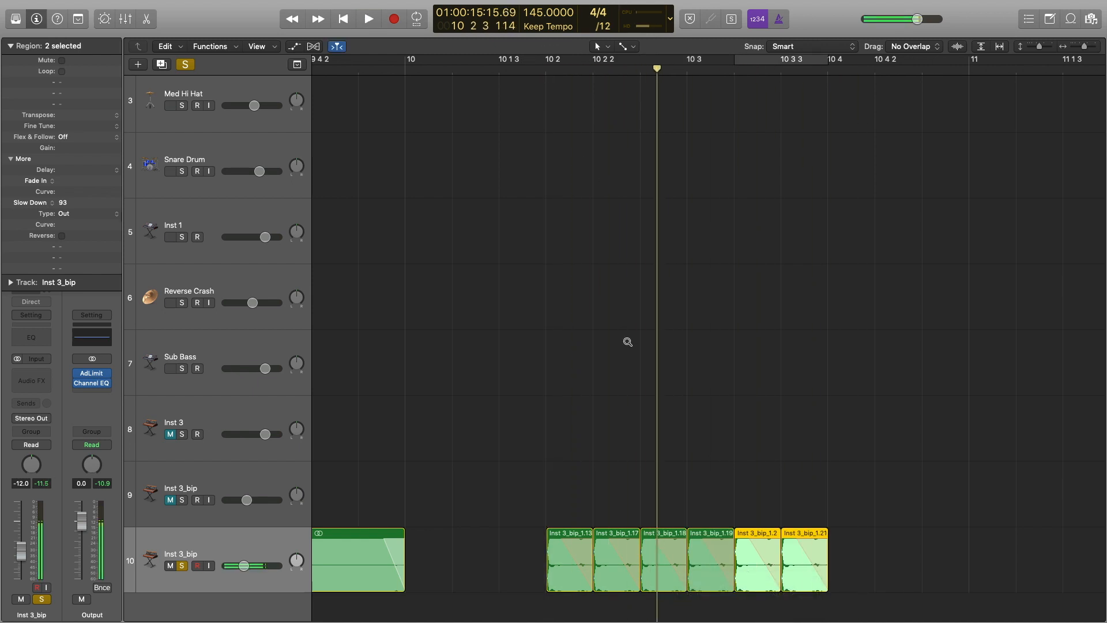
pyautogui.keyDown('ctrl'); pyautogui.keyDown('alt'); pyautogui.click(627, 341); pyautogui.keyUp('alt'); pyautogui.keyUp('ctrl')
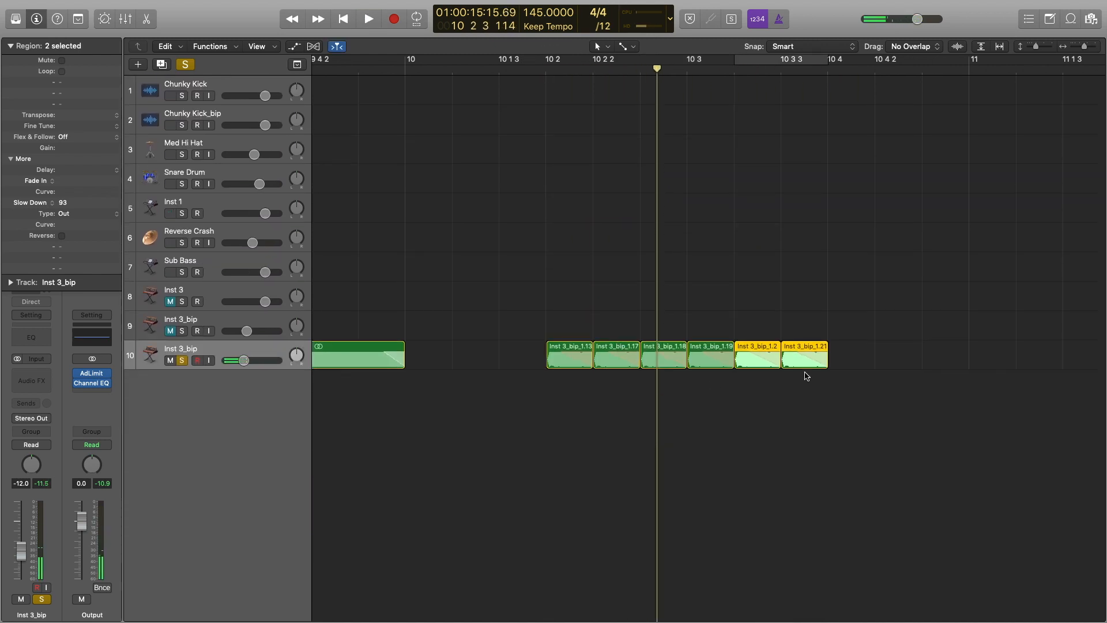
# Step: Add a new audio track and move the ten bass hits from bars 9 and 10 onto it, starting at bar 1
pyautogui.scroll(-10, 818, 358)
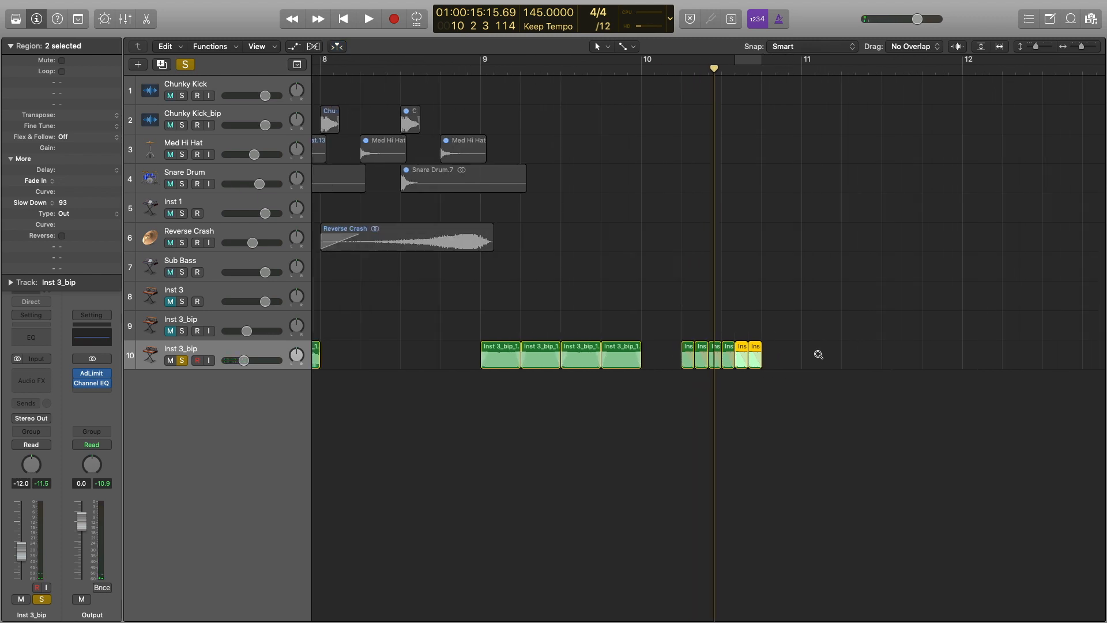
pyautogui.scroll(1, 819, 359)
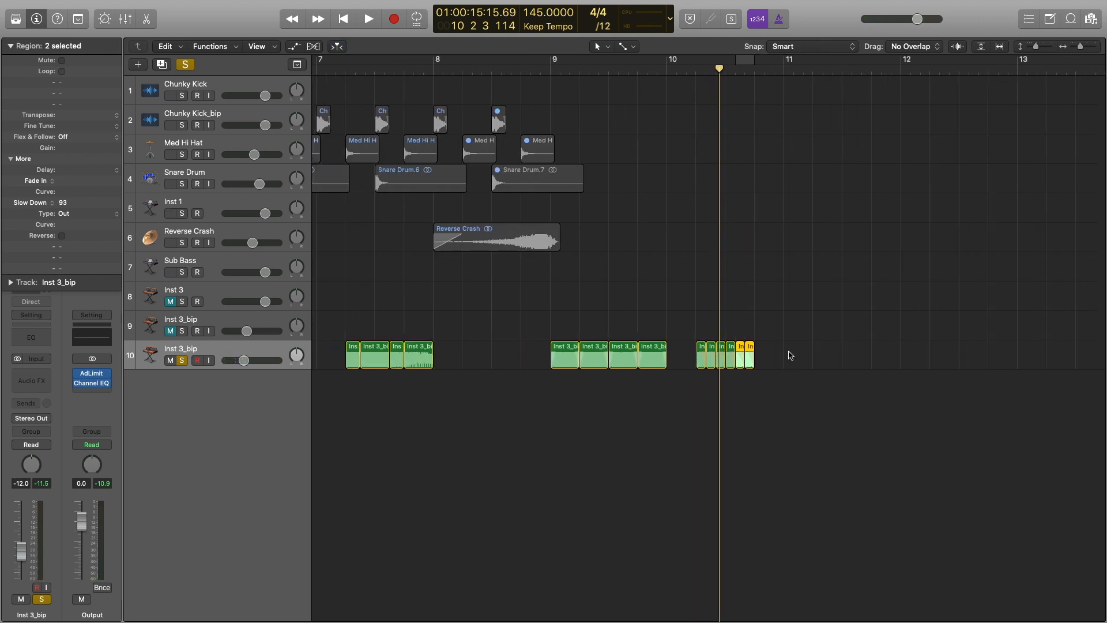
pyautogui.hscroll(-3, 531, 341)
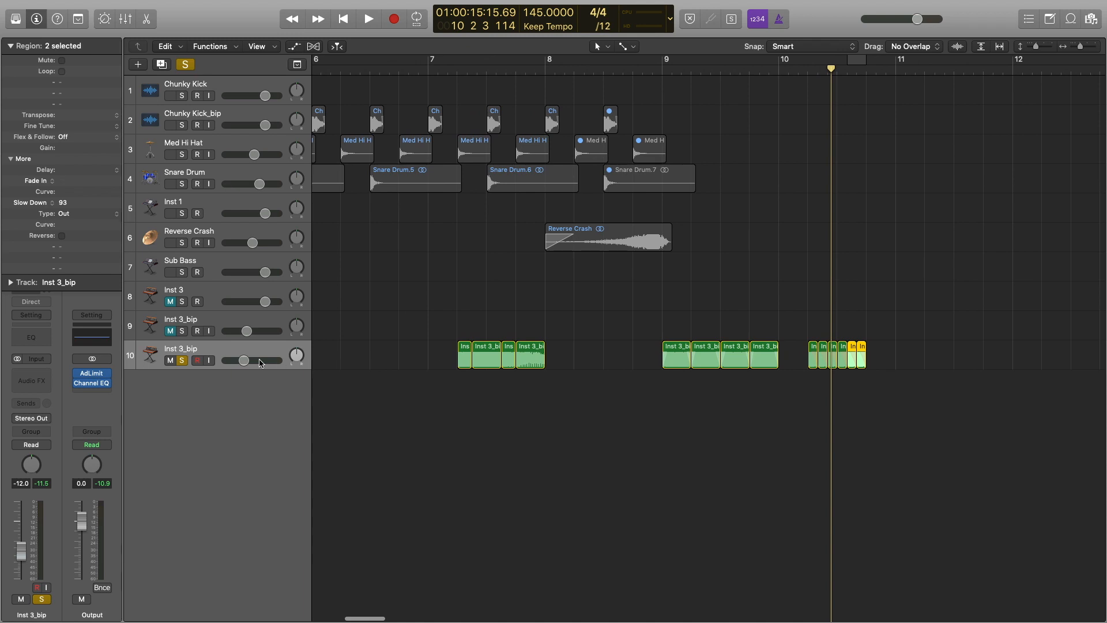
pyautogui.press('alt+super+a')
pyautogui.moveTo(906, 346); pyautogui.dragTo(669, 358)
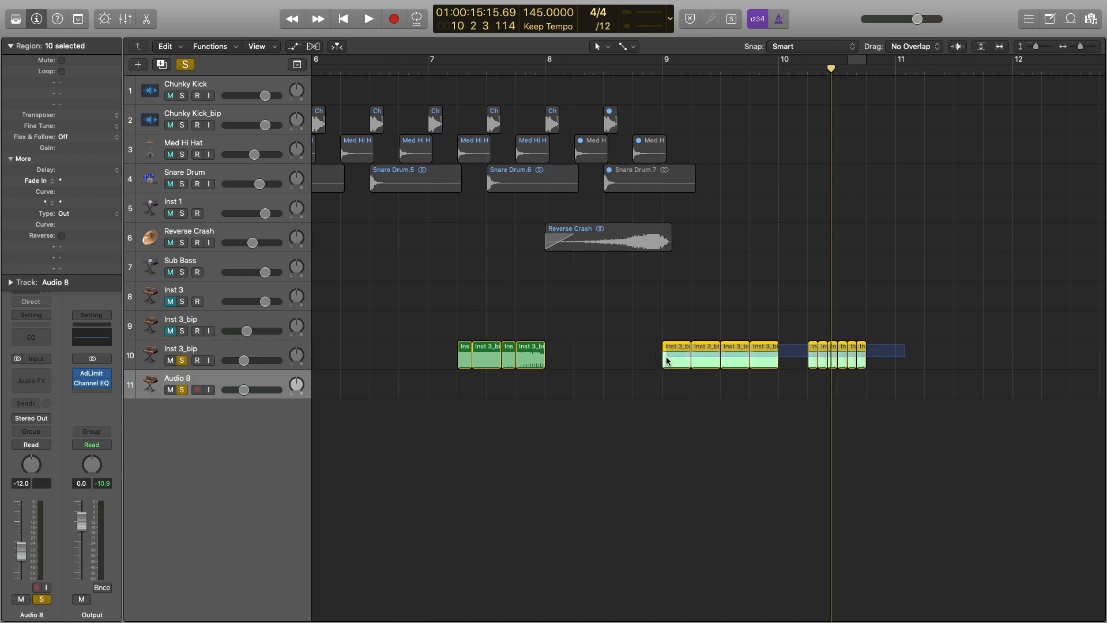
pyautogui.hscroll(-10, 673, 358)
pyautogui.scroll(-10, 965, 376)
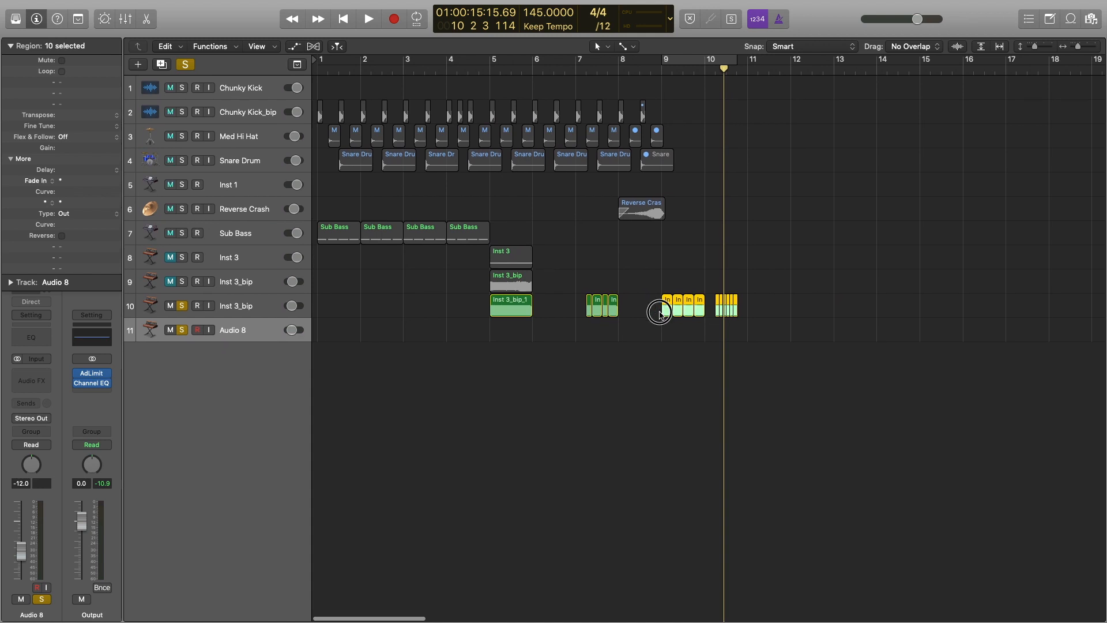
pyautogui.moveTo(660, 312); pyautogui.dragTo(319, 357)
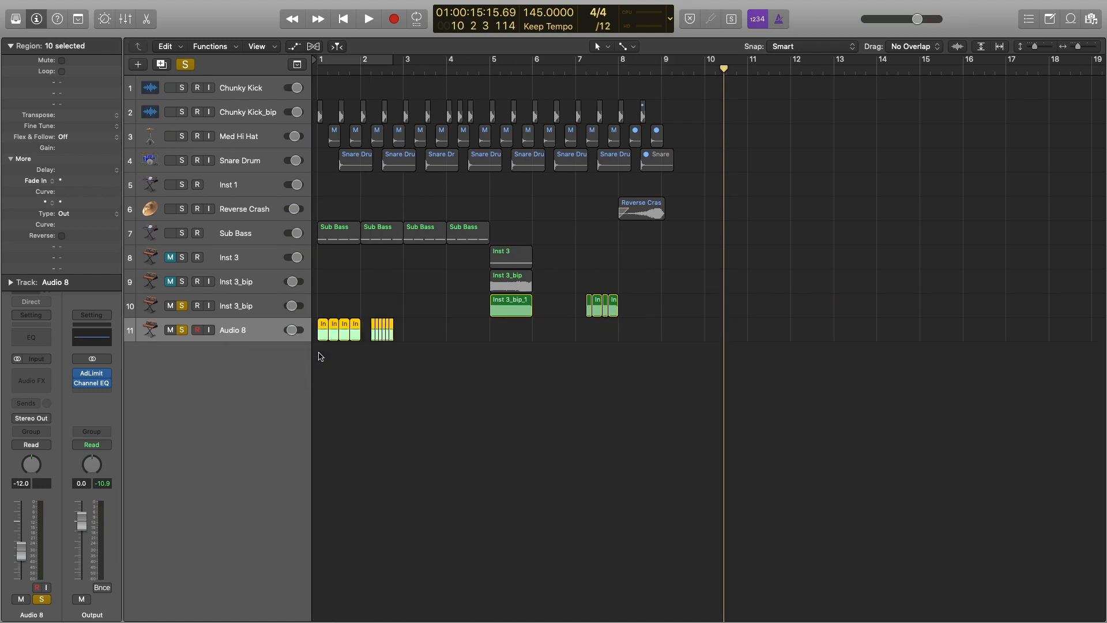
# Step: Clear all track solos and play the bass hits together with the drums and sub bass from bar 1
pyautogui.scroll(6, 355, 348)
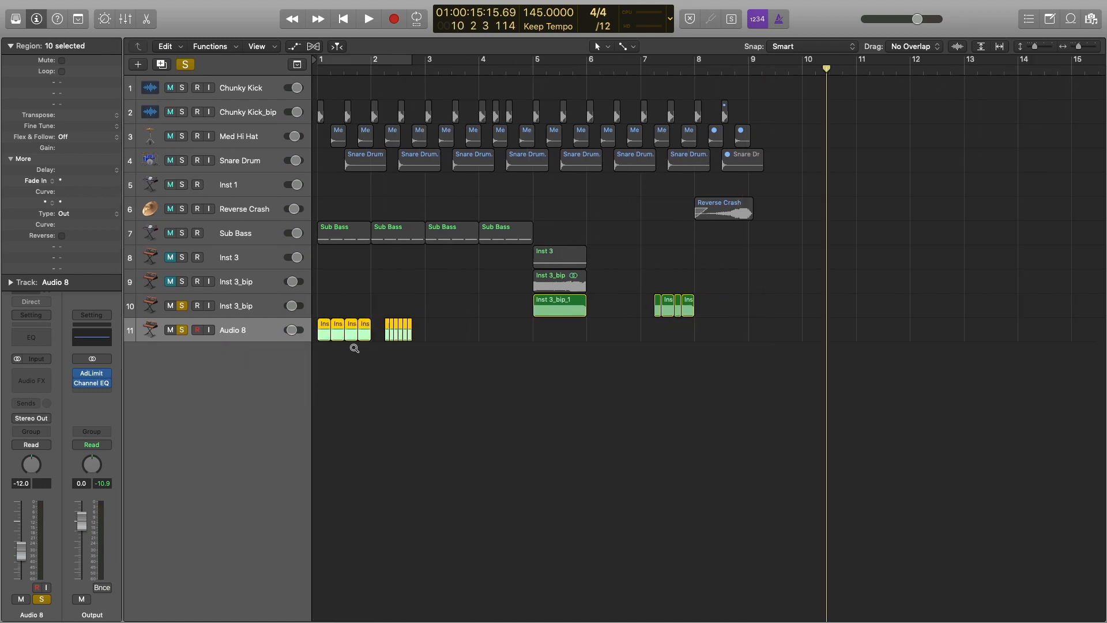
pyautogui.click(185, 63)
pyautogui.press('space')
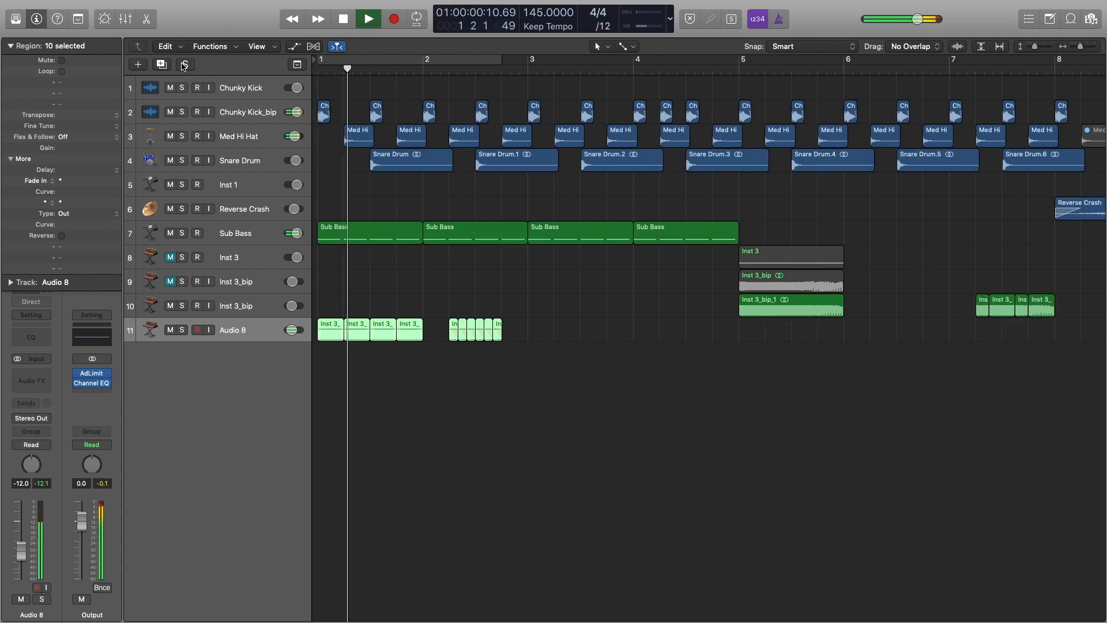
pyautogui.press('space')
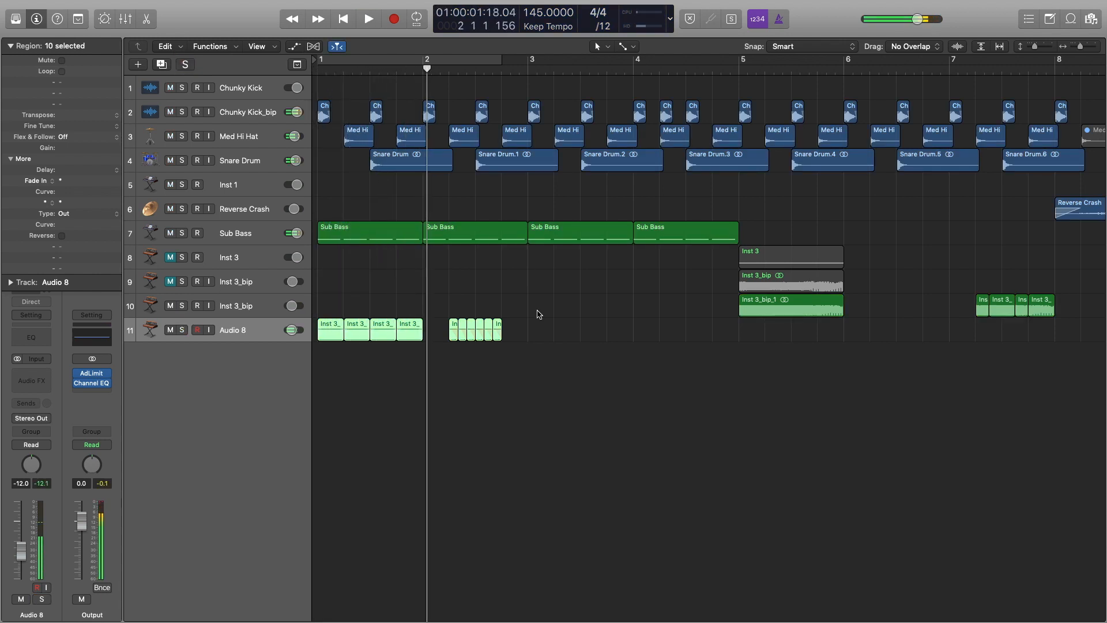
# Step: Select the six short hits in bar 2 and play the full arrangement from bar 1 through them
pyautogui.click(394, 363)
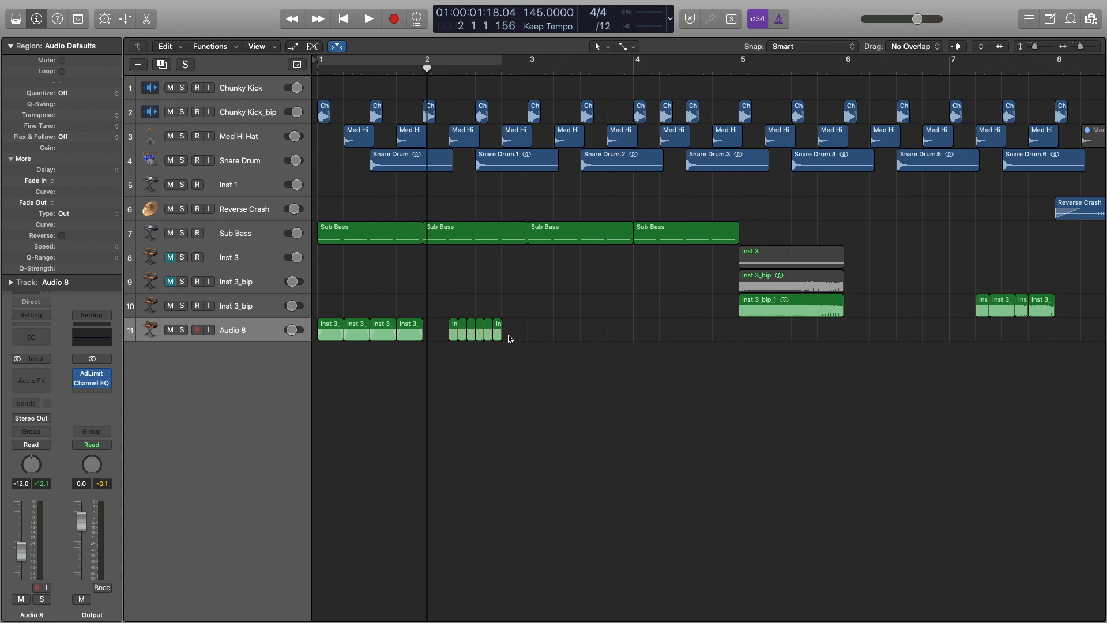
pyautogui.moveTo(490, 330); pyautogui.dragTo(468, 338)
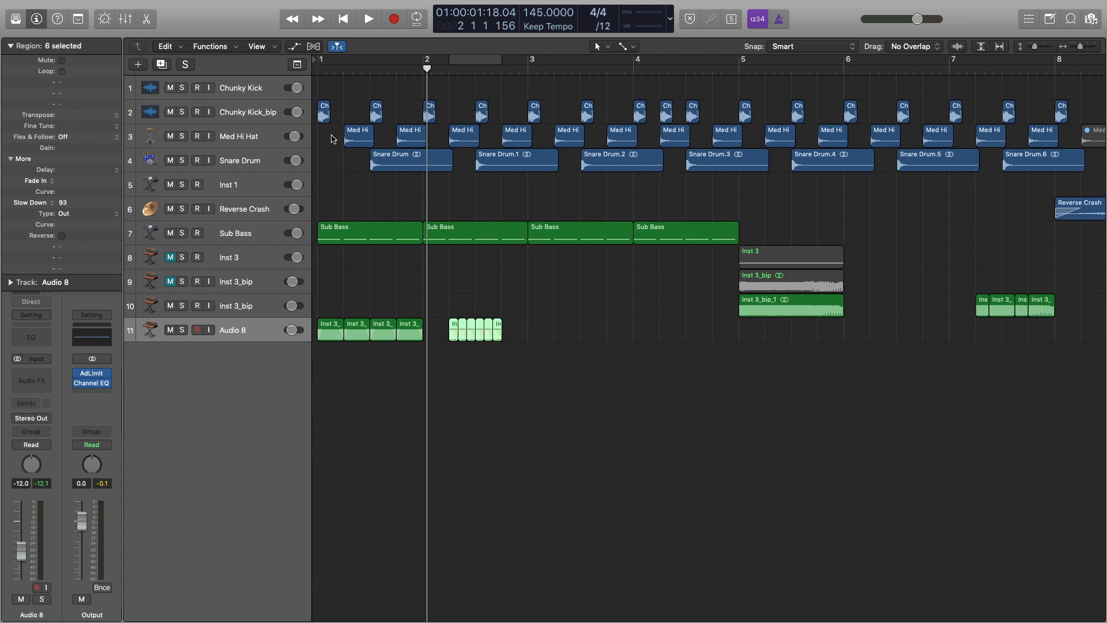
pyautogui.press('Return')
pyautogui.press('space')
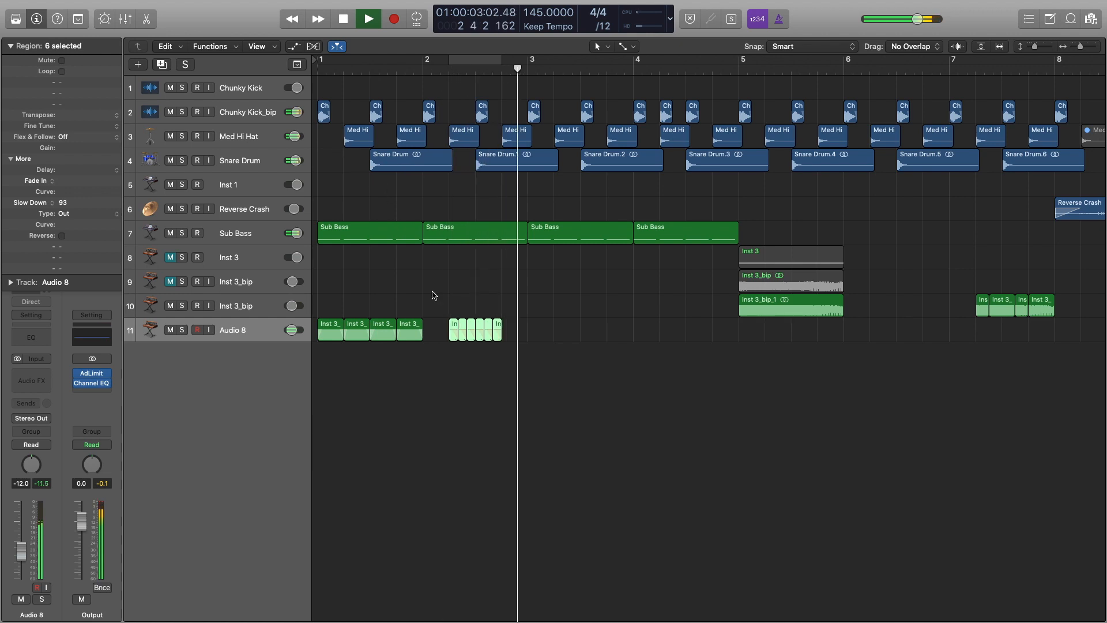
pyautogui.press('space')
# Step: Move the six short hits to 2 3 and fill the first half of bar 2 with two copies of the longer hits
pyautogui.moveTo(531, 316); pyautogui.dragTo(459, 328)
pyautogui.click(401, 353)
pyautogui.scroll(3, 450, 330)
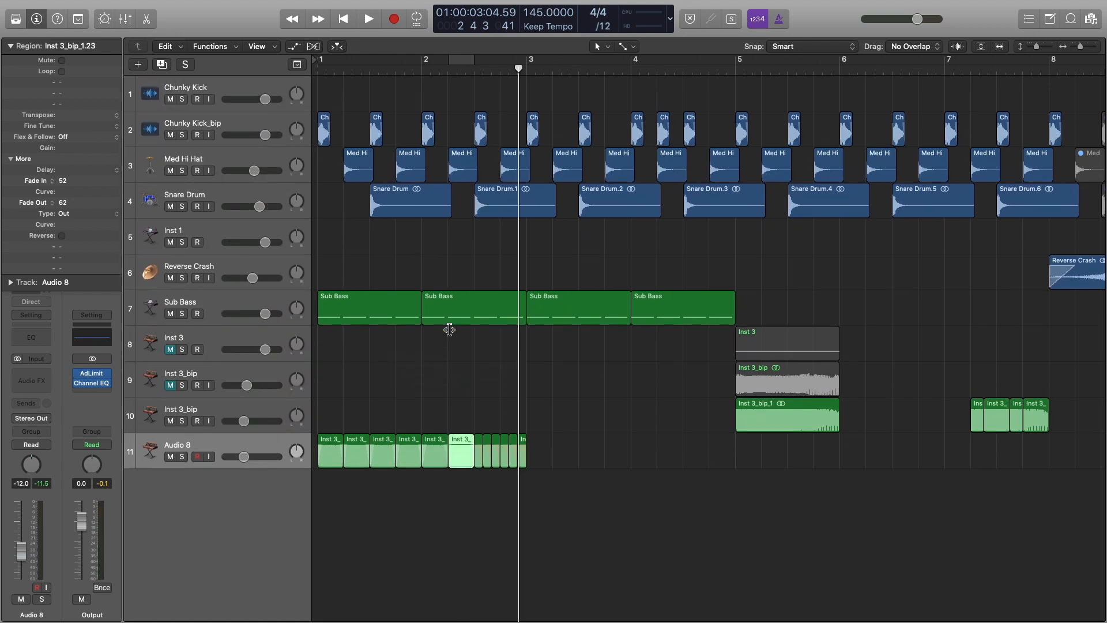
# Step: Insert a Bitcrusher effect on the Audio 8 track
pyautogui.scroll(5, 449, 330)
pyautogui.scroll(-5, 450, 337)
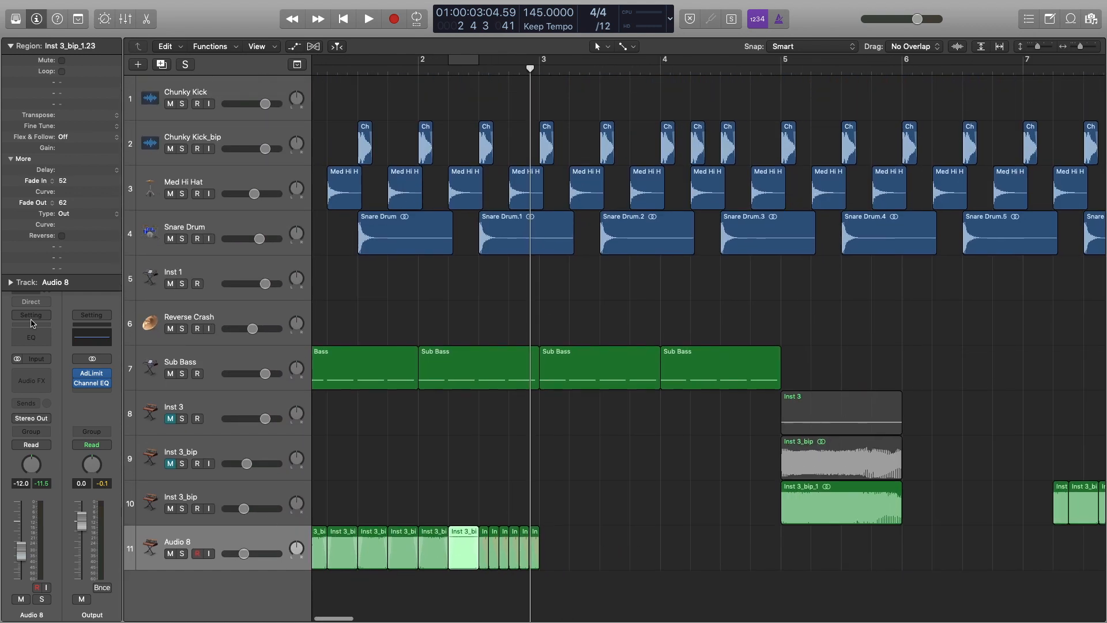
pyautogui.click(33, 380)
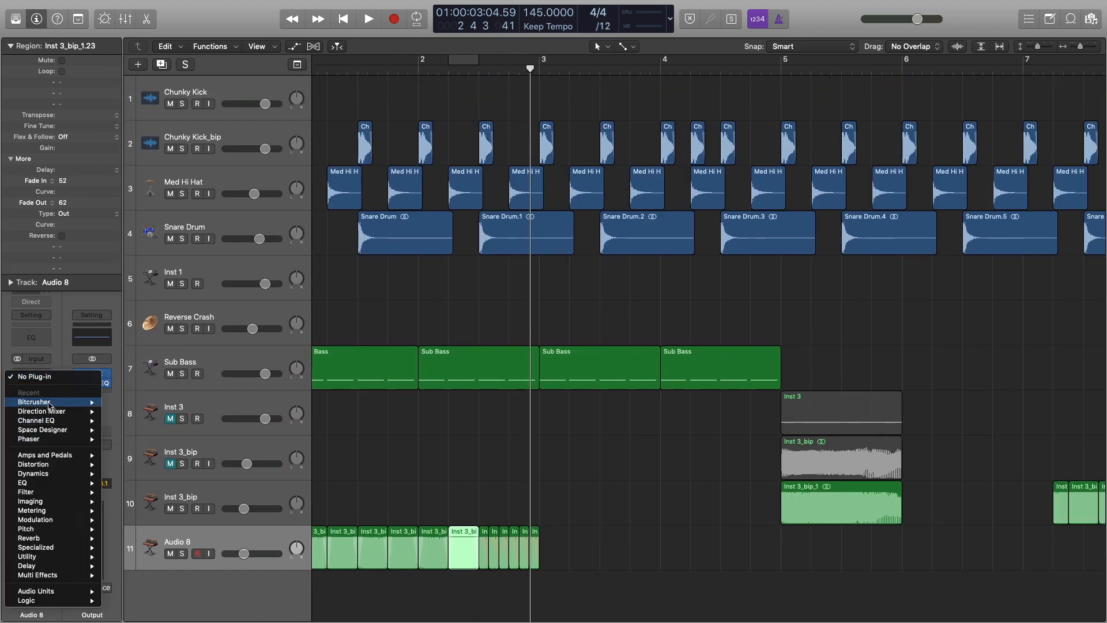
pyautogui.moveTo(50, 403)
pyautogui.click(125, 410)
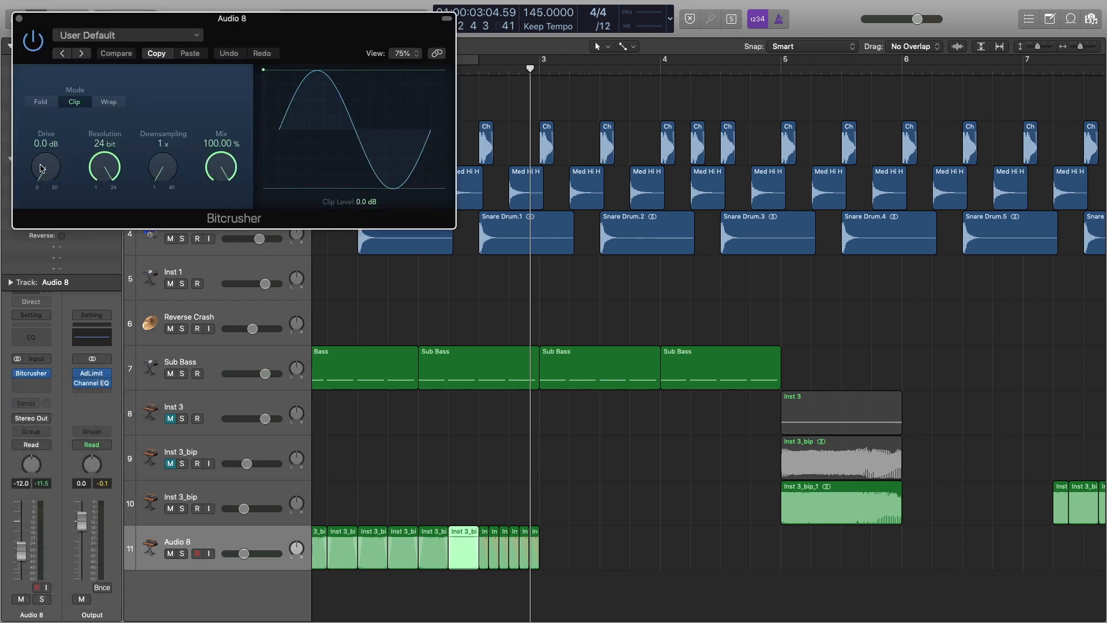
# Step: Set the Bitcrusher drive to 12 dB while playing the arrangement from bar 1, and close the effect window
pyautogui.moveTo(42, 169); pyautogui.dragTo(30, 130)
pyautogui.press('Return')
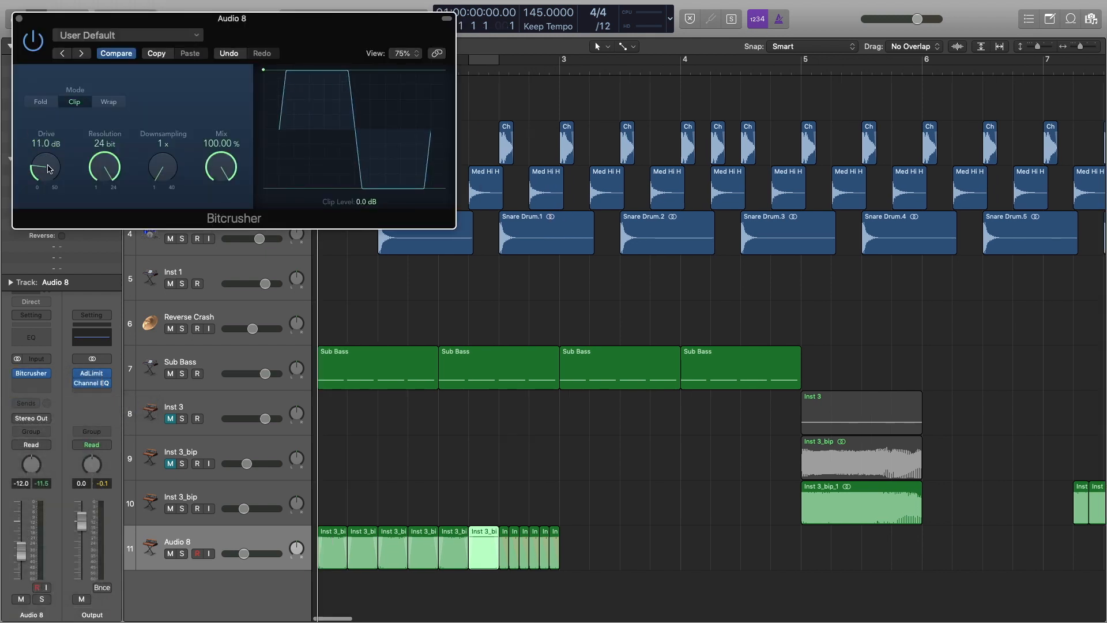
pyautogui.moveTo(48, 169); pyautogui.dragTo(91, 236)
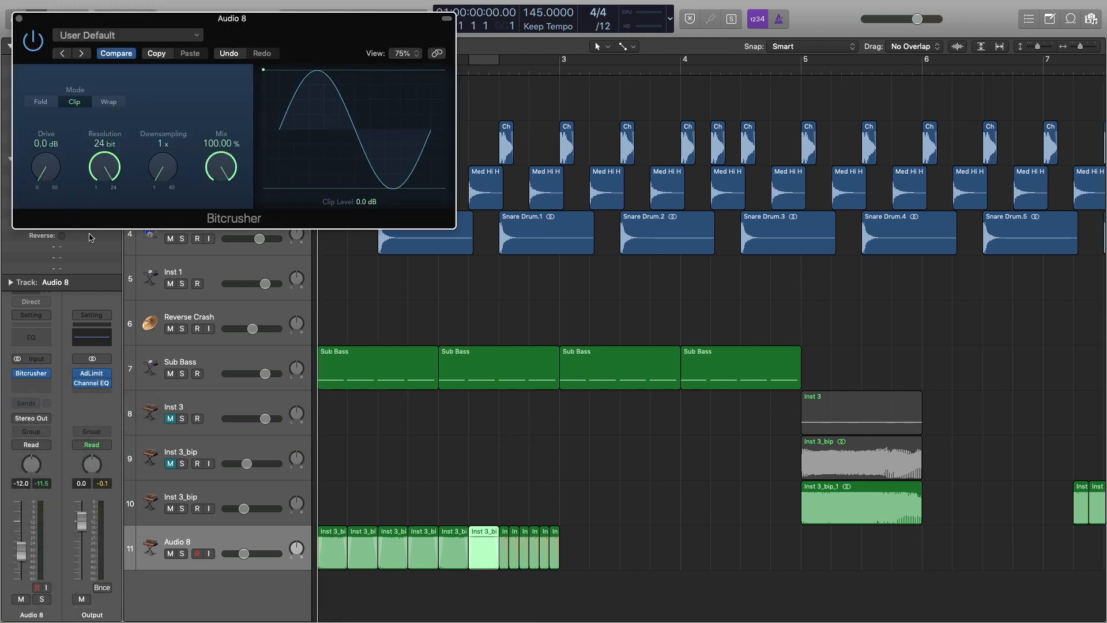
pyautogui.press('space')
pyautogui.moveTo(31, 166)
pyautogui.mouseDown()
pyautogui.moveTo(23, 140)
pyautogui.moveTo(44, 167)
pyautogui.mouseUp()
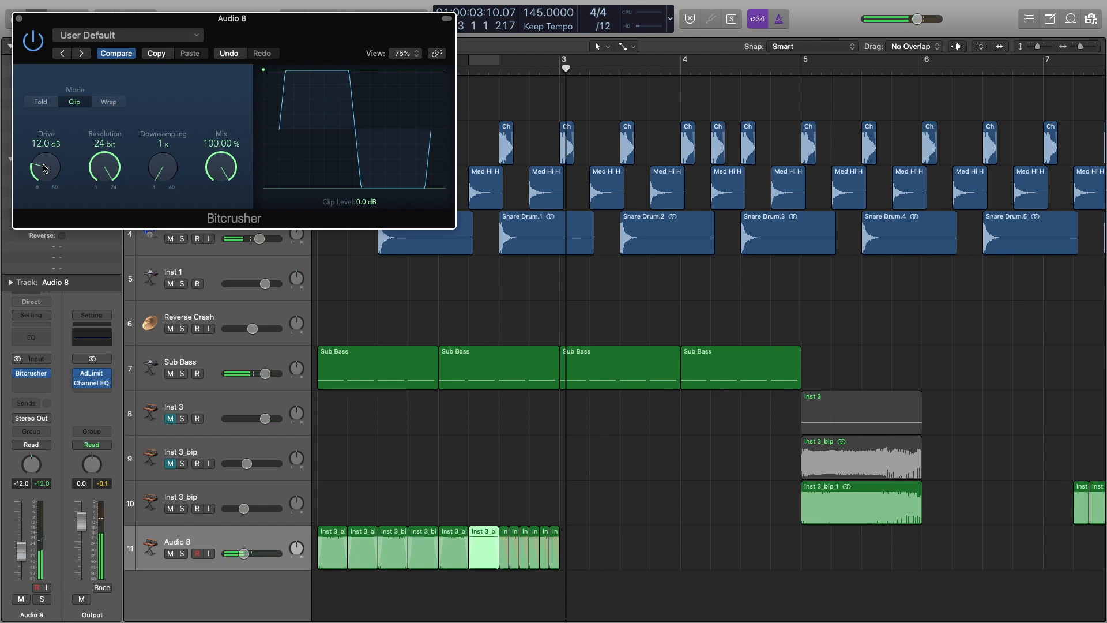
pyautogui.press('Return')
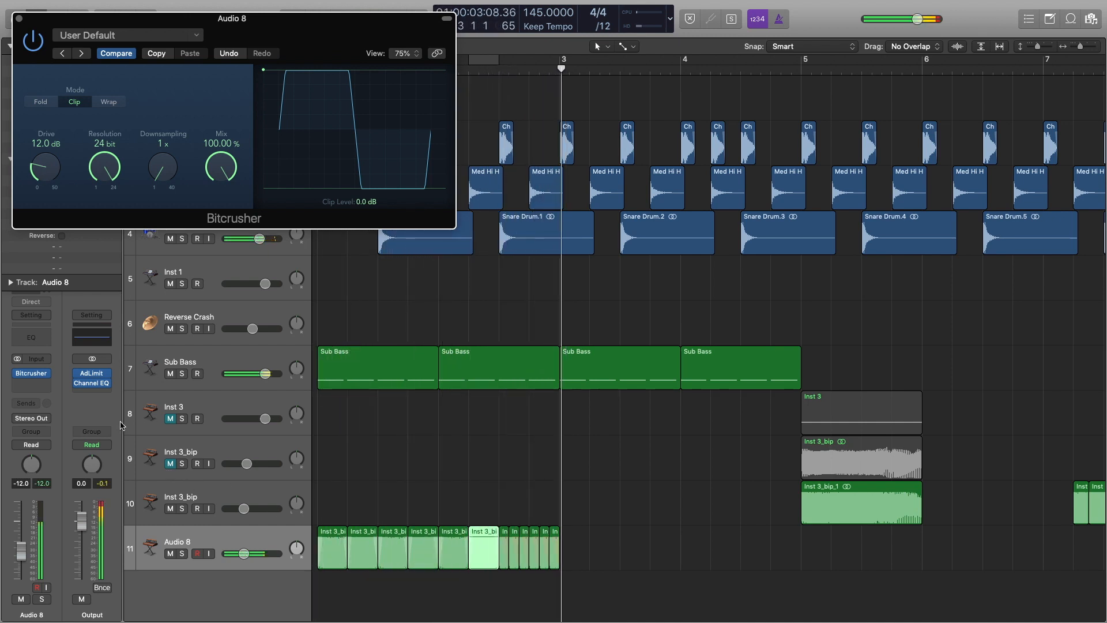
pyautogui.click(19, 19)
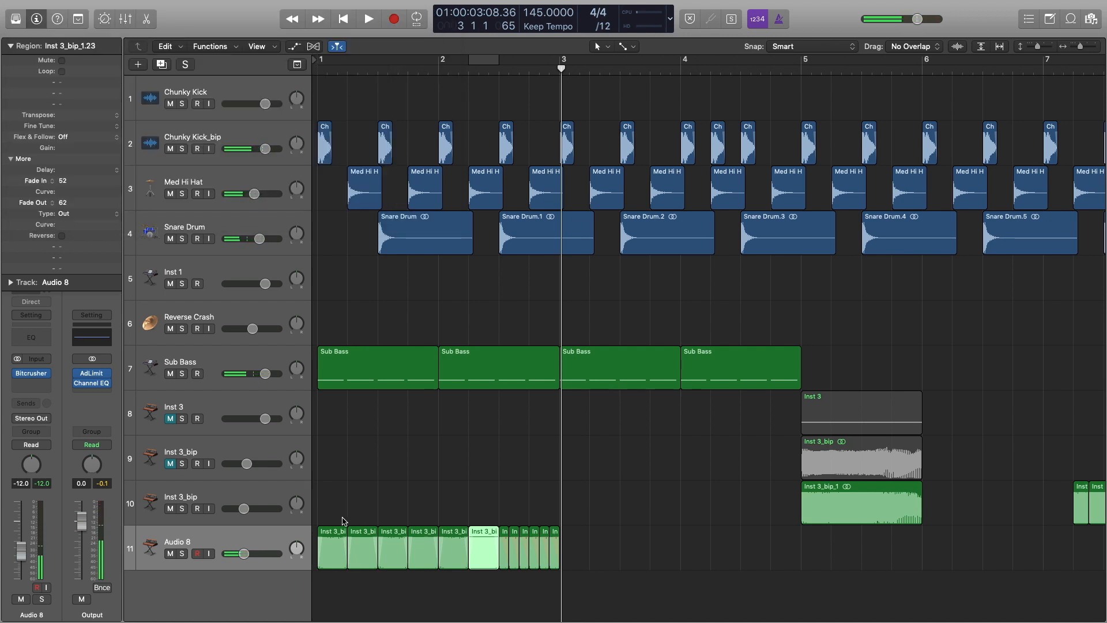
# Step: Delete the four longer bass hits between 1 3 and 2 3 on the Audio 8 track
pyautogui.scroll(3, 398, 527)
pyautogui.scroll(-3, 413, 520)
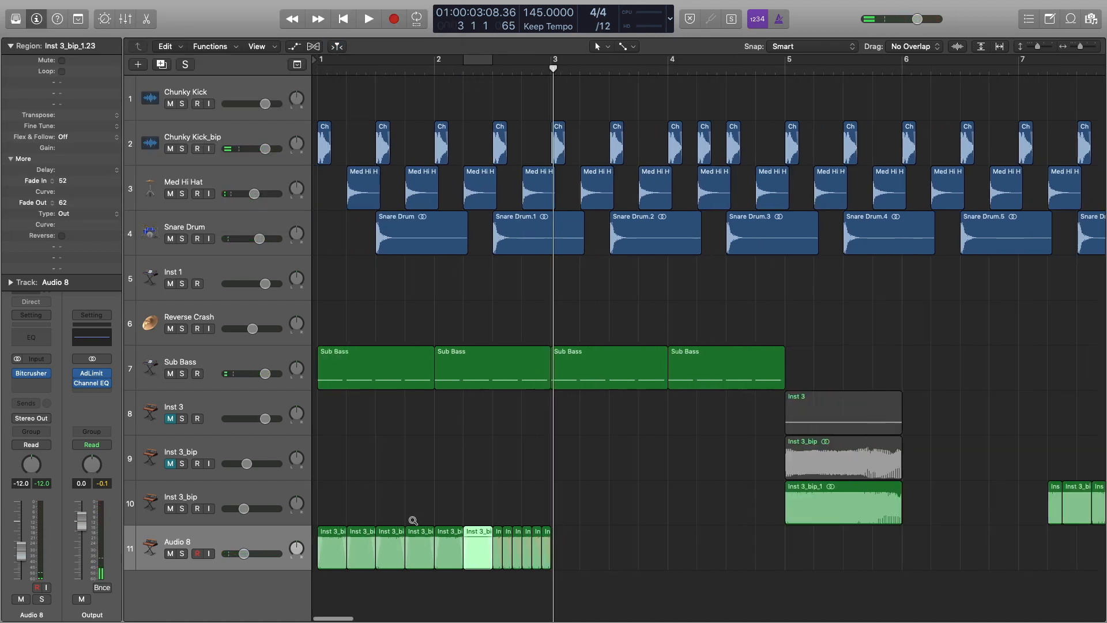
pyautogui.moveTo(394, 514); pyautogui.dragTo(470, 548)
pyautogui.press('Delete')
pyautogui.press('Delete')
pyautogui.scroll(1, 387, 532)
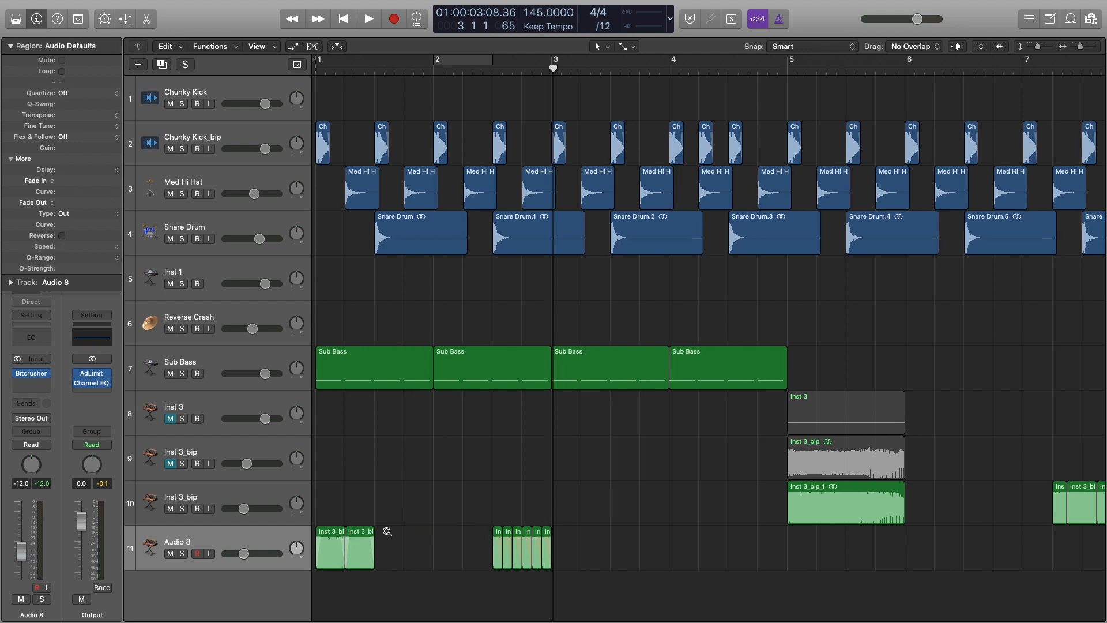
# Step: Lengthen the fades of the two remaining bar 1 hits to 111 in and 109 out, and 120 in and 116 out
pyautogui.scroll(6, 387, 531)
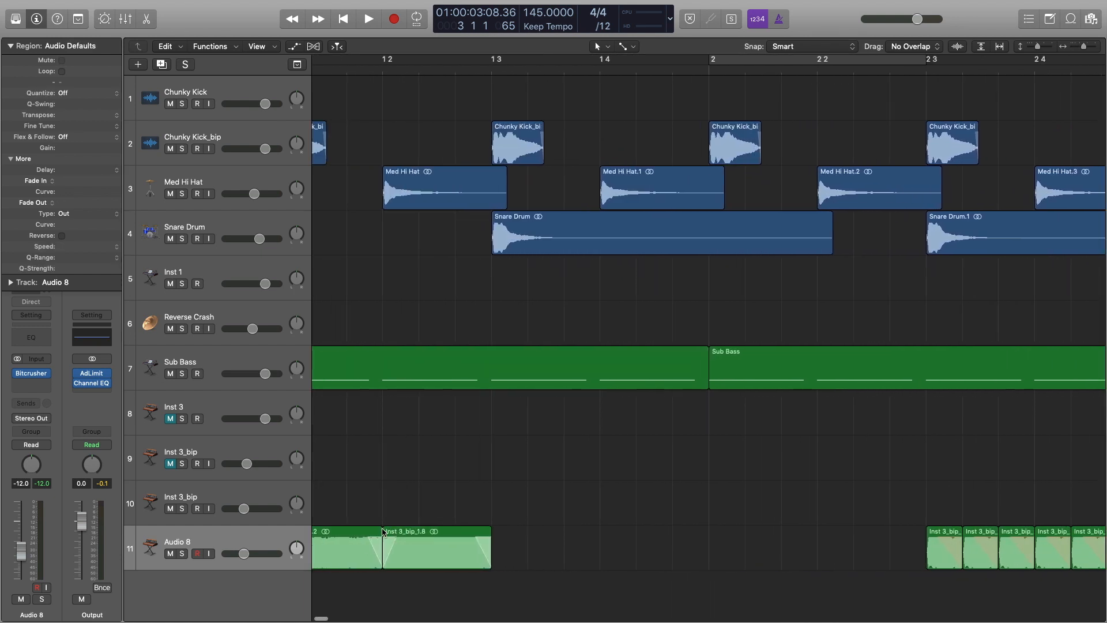
pyautogui.hscroll(-2, 369, 533)
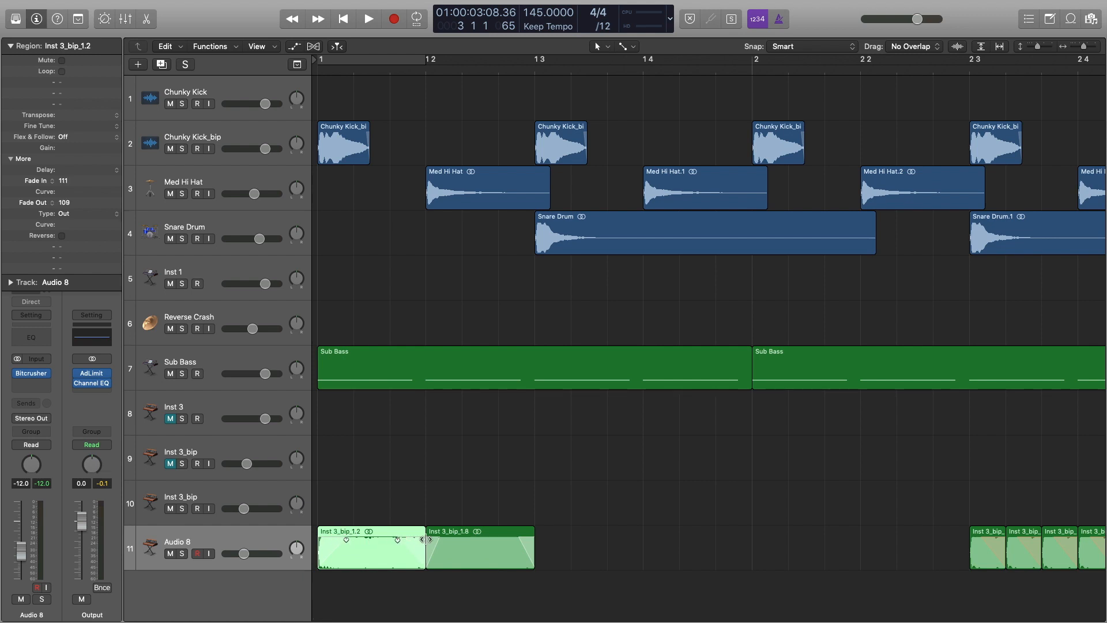
pyautogui.click(449, 540)
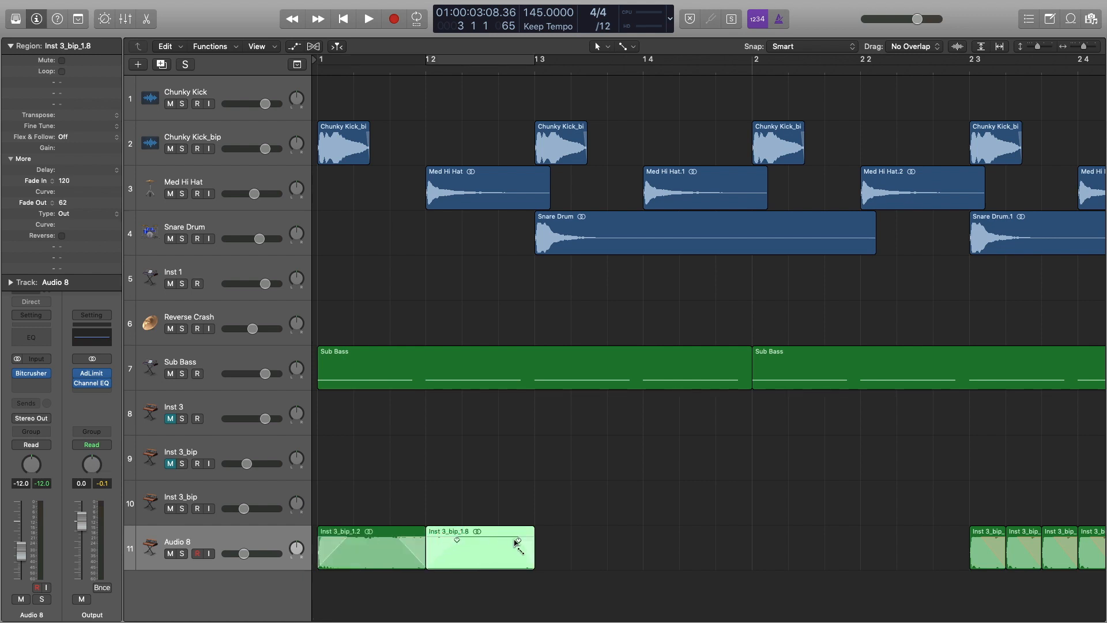
pyautogui.scroll(-5, 499, 542)
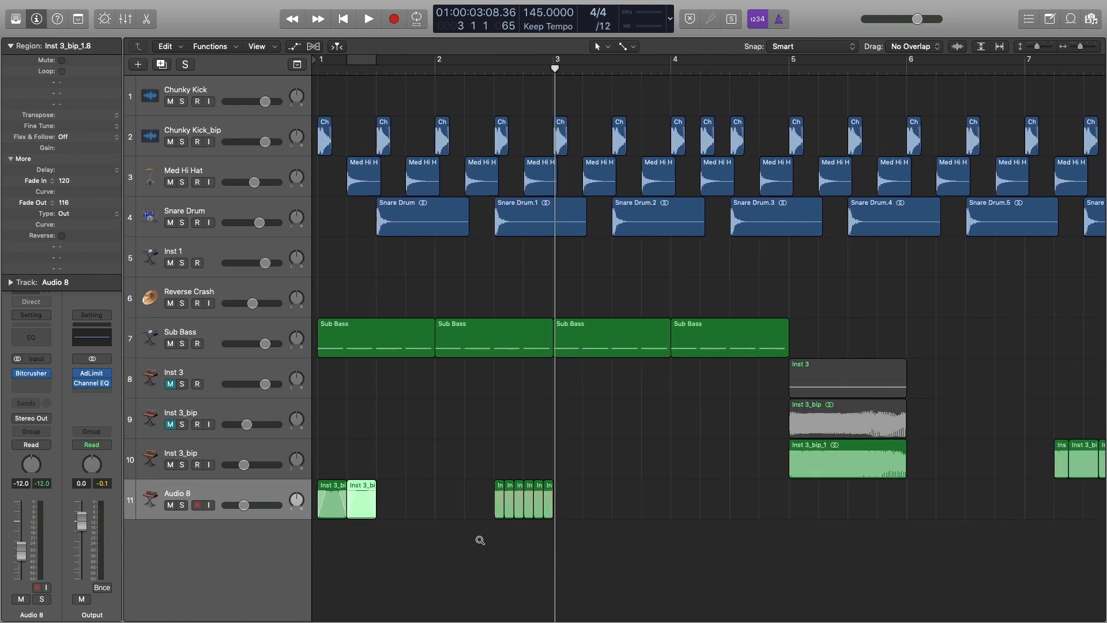
# Step: Copy the two faded hits to 1 3 to fill bar 1 and play the result from the start
pyautogui.keyDown('shift'); pyautogui.click(340, 492); pyautogui.keyUp('shift')
pyautogui.moveTo(360, 492); pyautogui.dragTo(389, 492)
pyautogui.press('Return')
pyautogui.press('space')
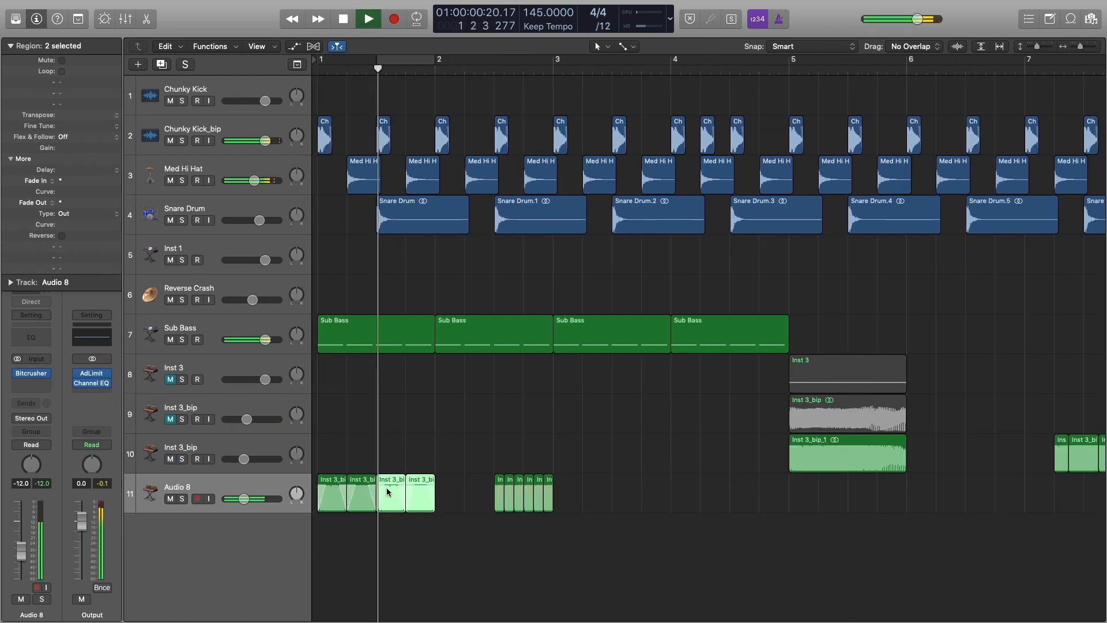
pyautogui.press('space')
# Step: Join the four bass slices between 7 2 and bar 8 on the track above Audio 8 into one region
pyautogui.moveTo(462, 480); pyautogui.dragTo(422, 494)
pyautogui.scroll(2, 423, 496)
pyautogui.scroll(3, 423, 496)
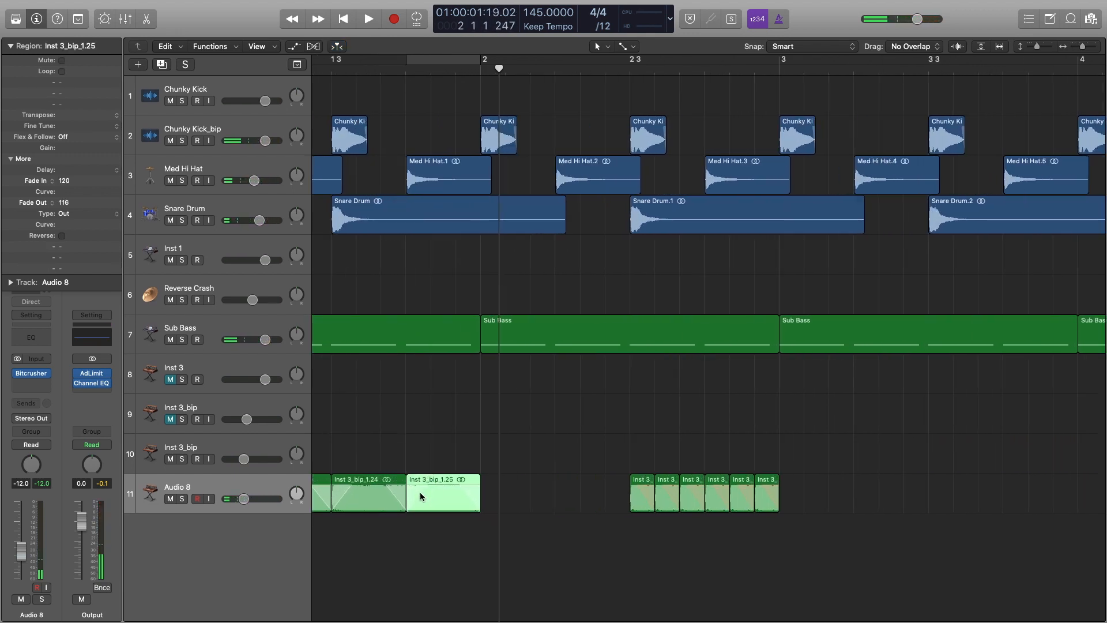
pyautogui.scroll(-1, 421, 496)
pyautogui.hscroll(4, 552, 470)
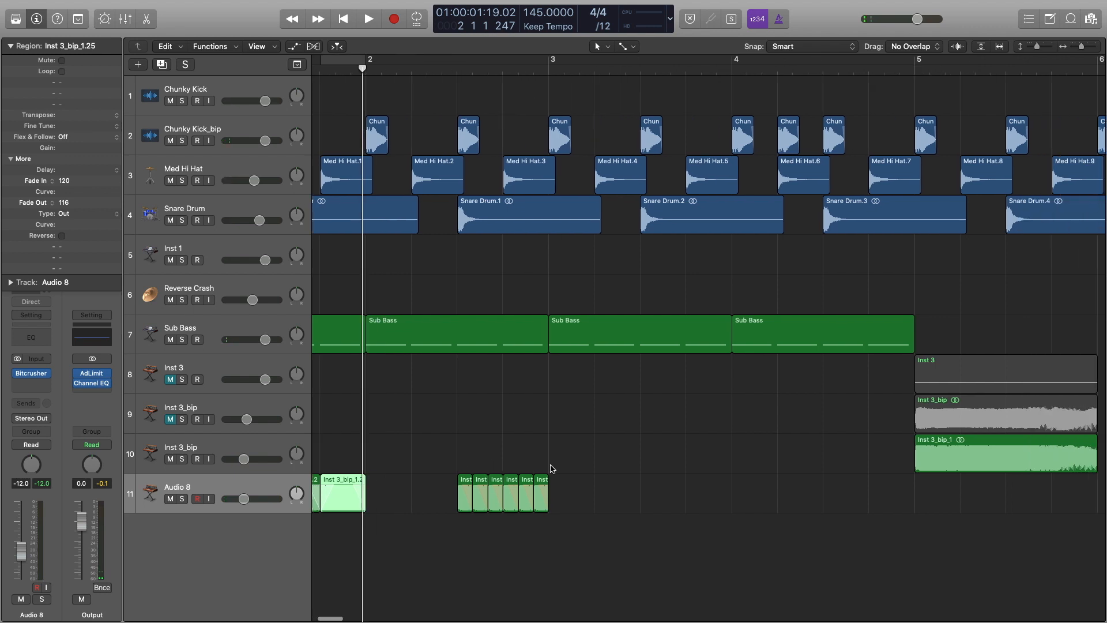
pyautogui.scroll(-5, 564, 470)
pyautogui.scroll(3, 565, 469)
pyautogui.hscroll(4, 565, 466)
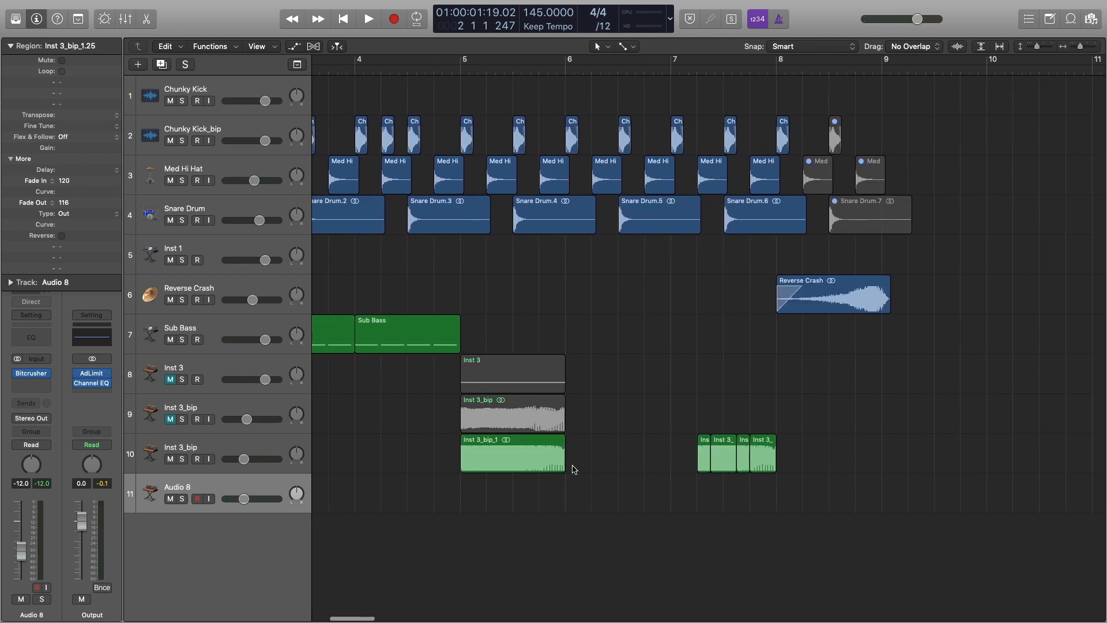
pyautogui.moveTo(778, 470); pyautogui.dragTo(672, 469)
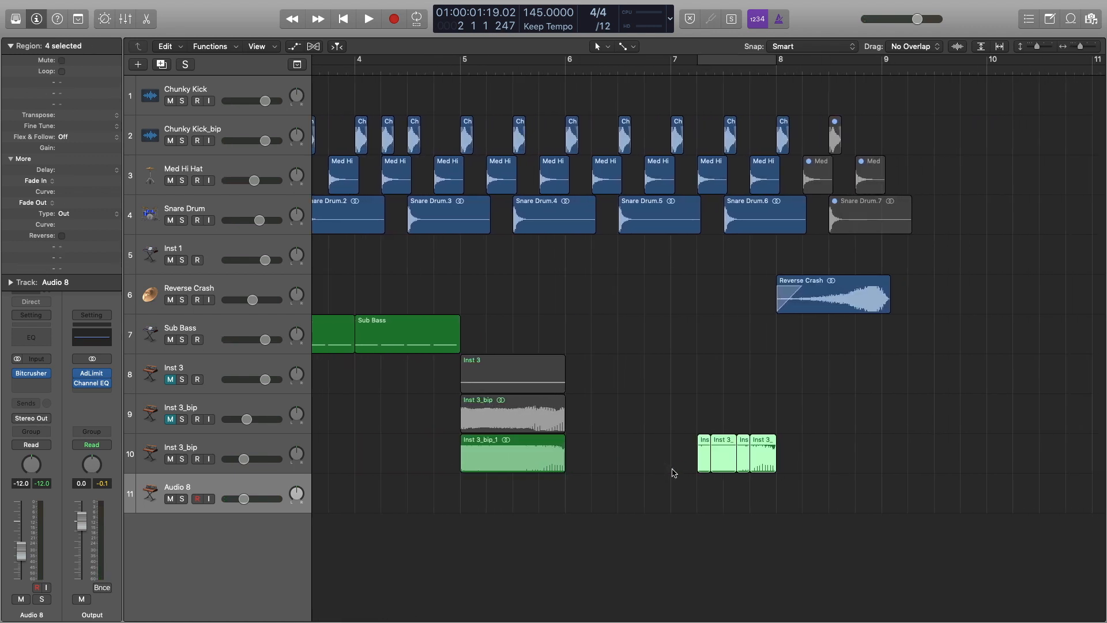
# Step: Play the joined bass region from 7 2, replaying it from slightly different starting points
pyautogui.click(697, 68)
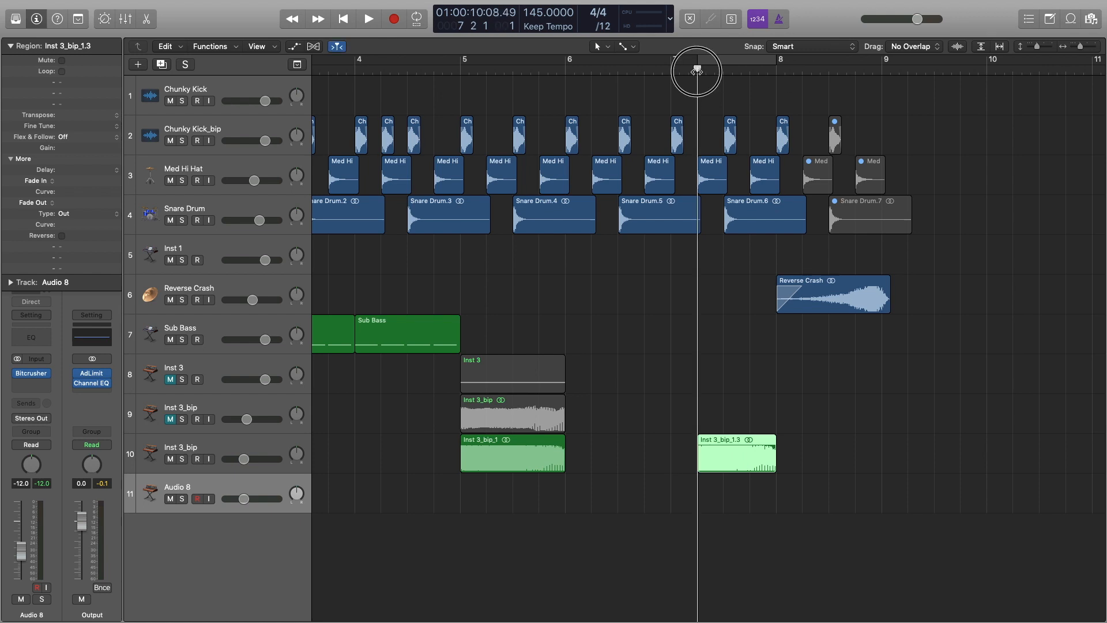
pyautogui.press('space')
pyautogui.press('space')
pyautogui.press('space')
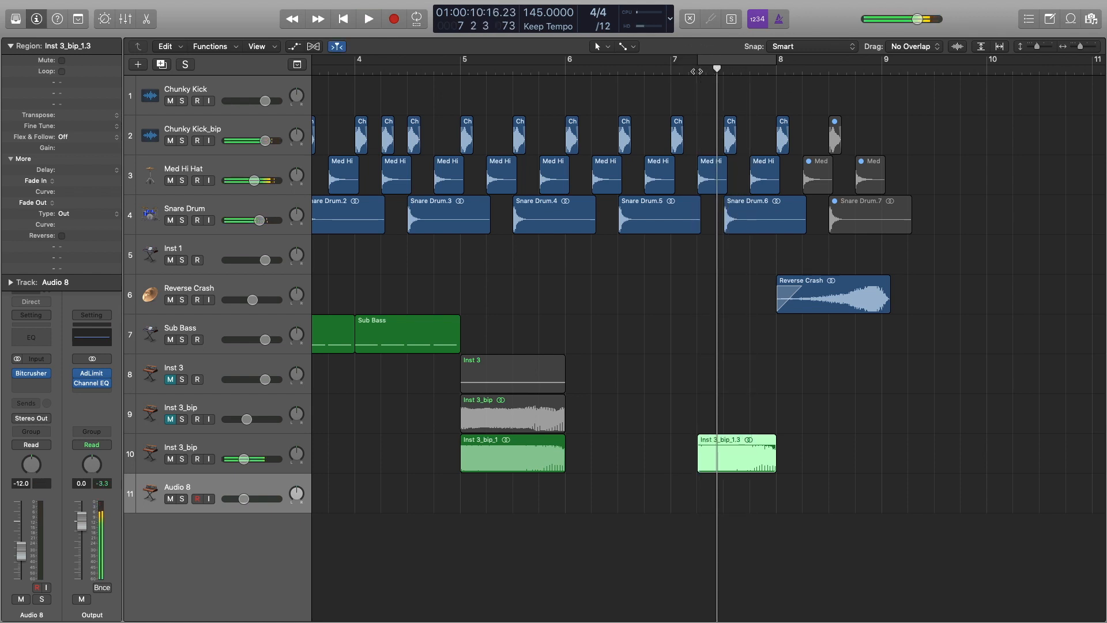
pyautogui.moveTo(716, 70); pyautogui.dragTo(707, 68)
pyautogui.press('space')
pyautogui.press('space')
pyautogui.press('space')
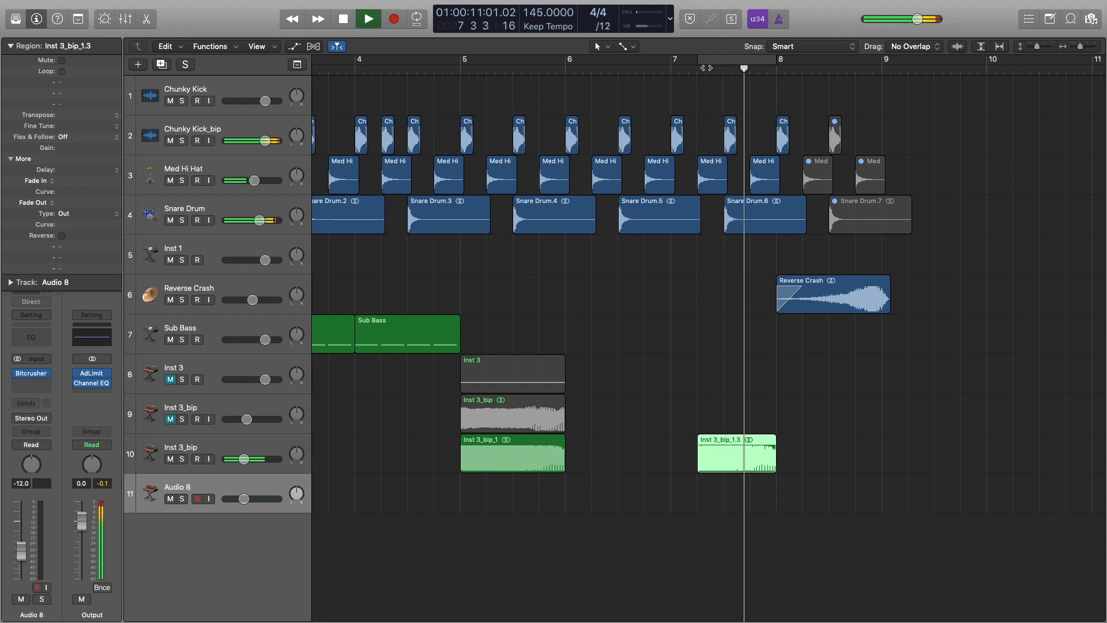
pyautogui.hscroll(-10, 512, 294)
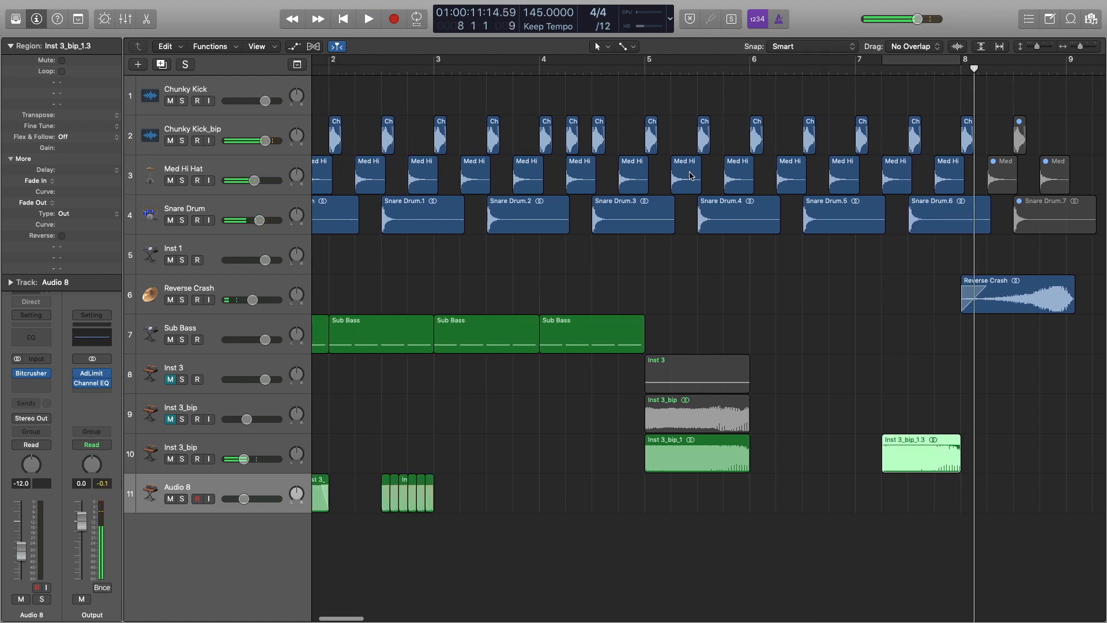
# Step: Play the arrangement from bar 1 and copy the Audio 8 hit at 1 3 to the start of bar 2
pyautogui.press('Return')
pyautogui.press('space')
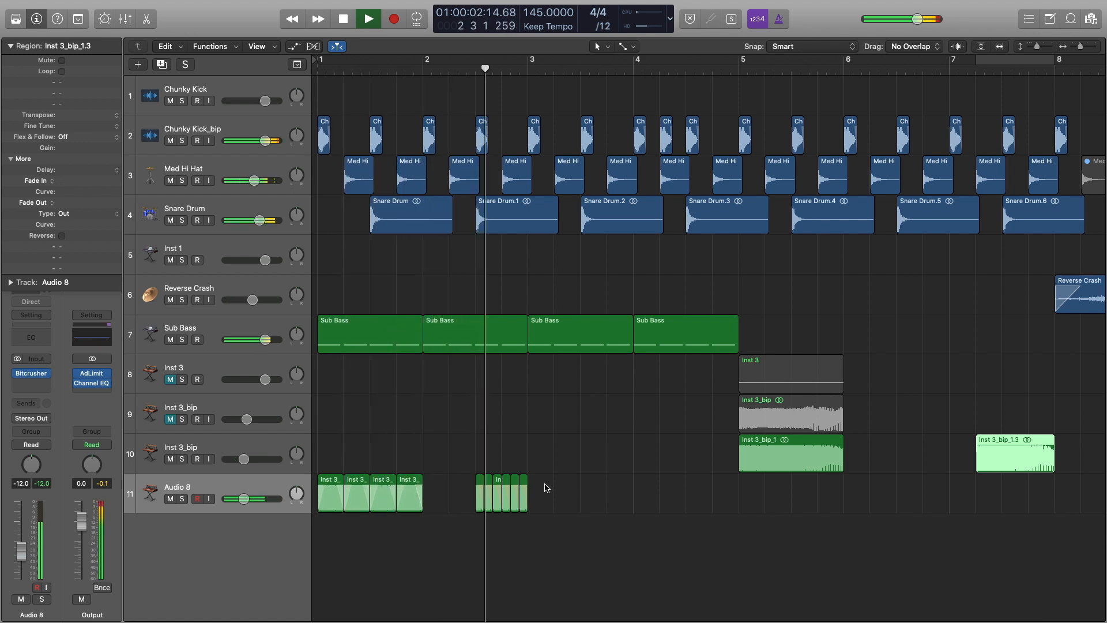
pyautogui.press('space')
pyautogui.click(432, 482)
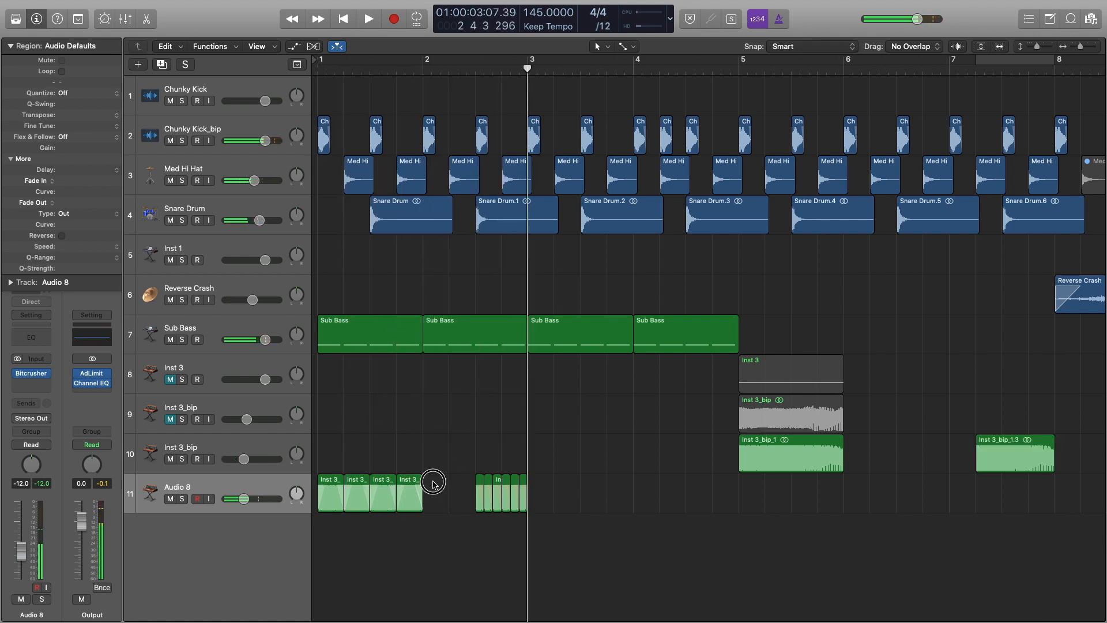
pyautogui.click(422, 485)
pyautogui.moveTo(382, 491); pyautogui.dragTo(433, 487)
pyautogui.scroll(8, 432, 487)
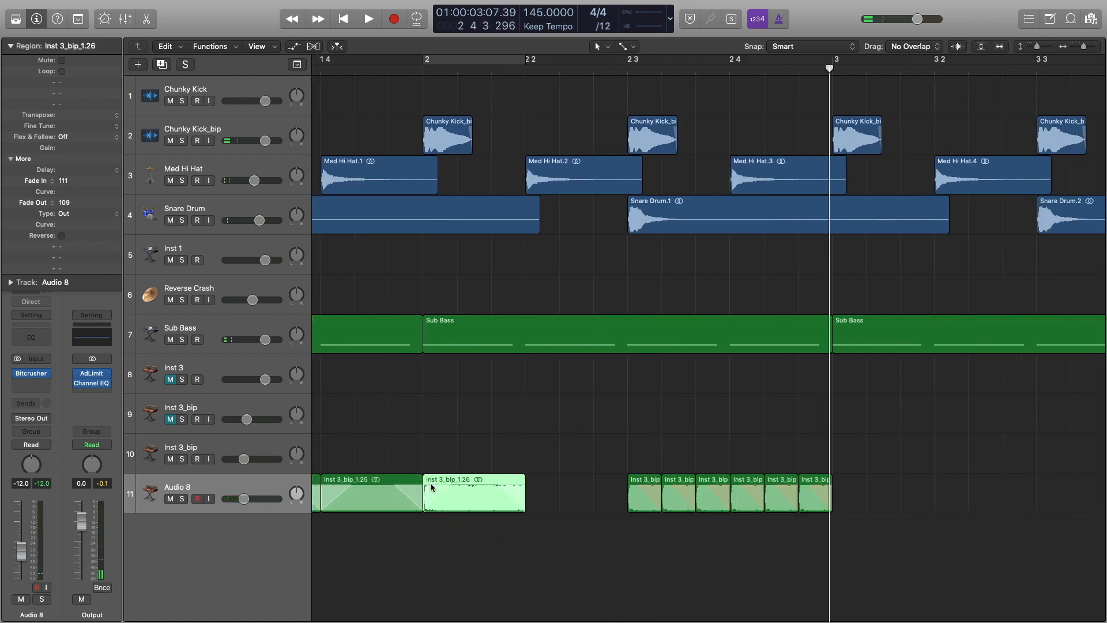
# Step: Shorten the hit at the start of bar 2 to about two-thirds of a beat and audition it in the arrangement
pyautogui.click(423, 70)
pyautogui.press('space')
pyautogui.press('space')
pyautogui.scroll(-4, 573, 512)
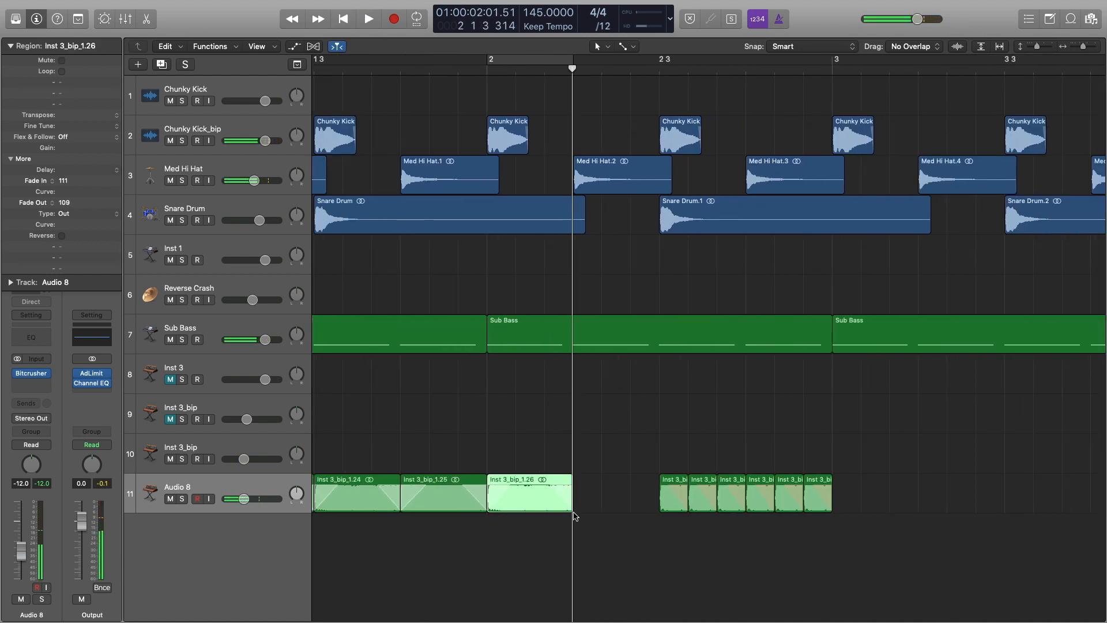
pyautogui.moveTo(571, 510); pyautogui.dragTo(544, 509)
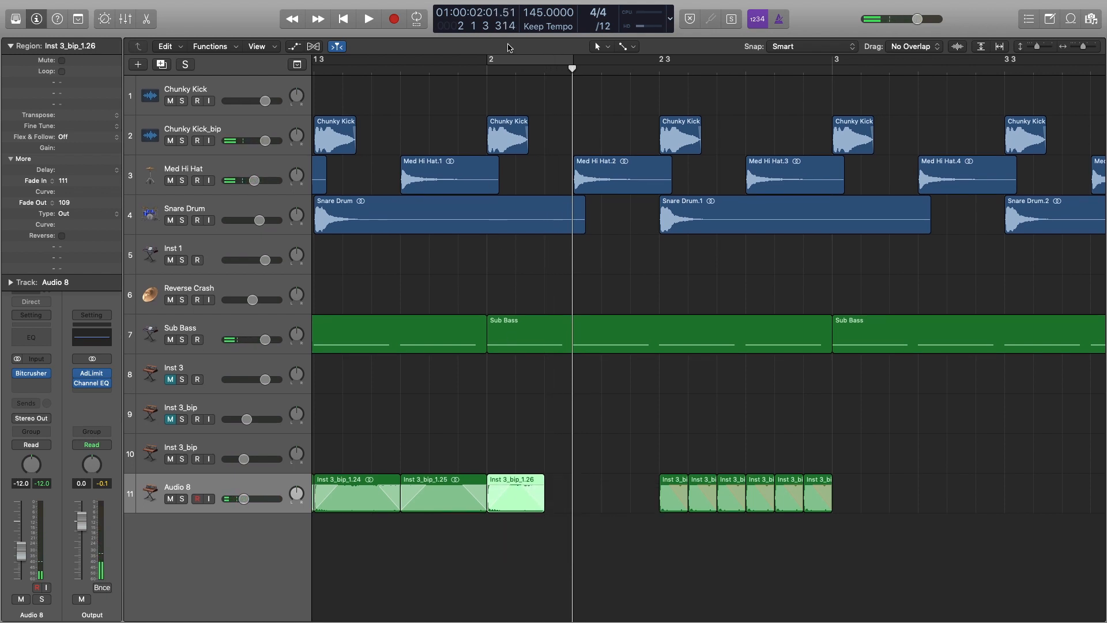
pyautogui.click(479, 70)
pyautogui.press('space')
pyautogui.press('space')
pyautogui.press('space')
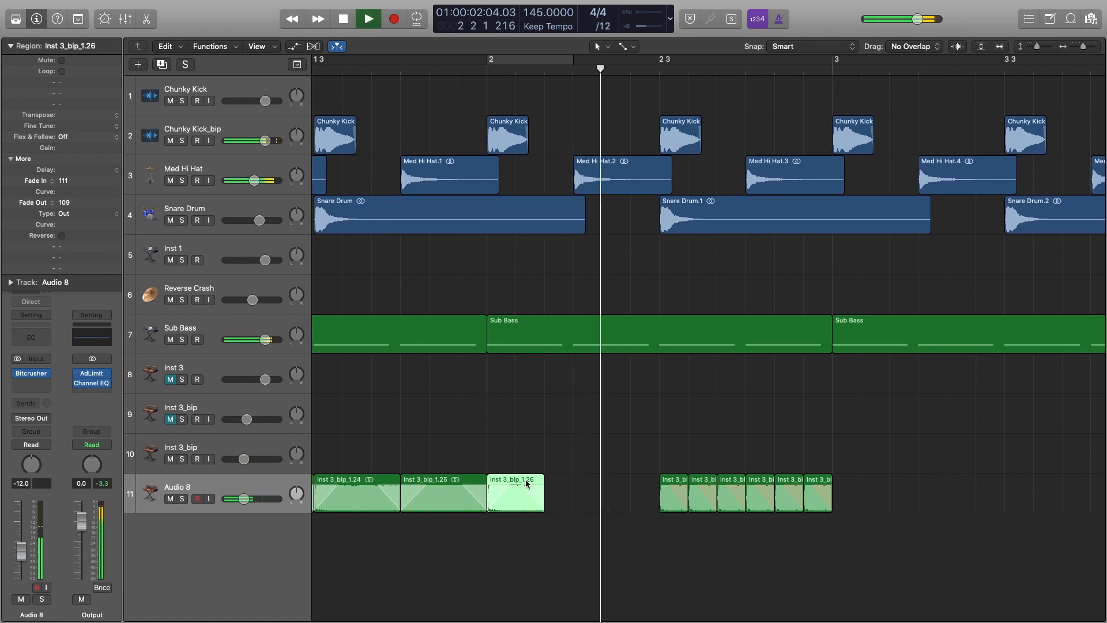
pyautogui.press('space')
# Step: Fill the gap up to 2 3 with copies of the shortened hit and the last bar 1 hit, and play bar 2
pyautogui.moveTo(515, 496); pyautogui.dragTo(572, 493)
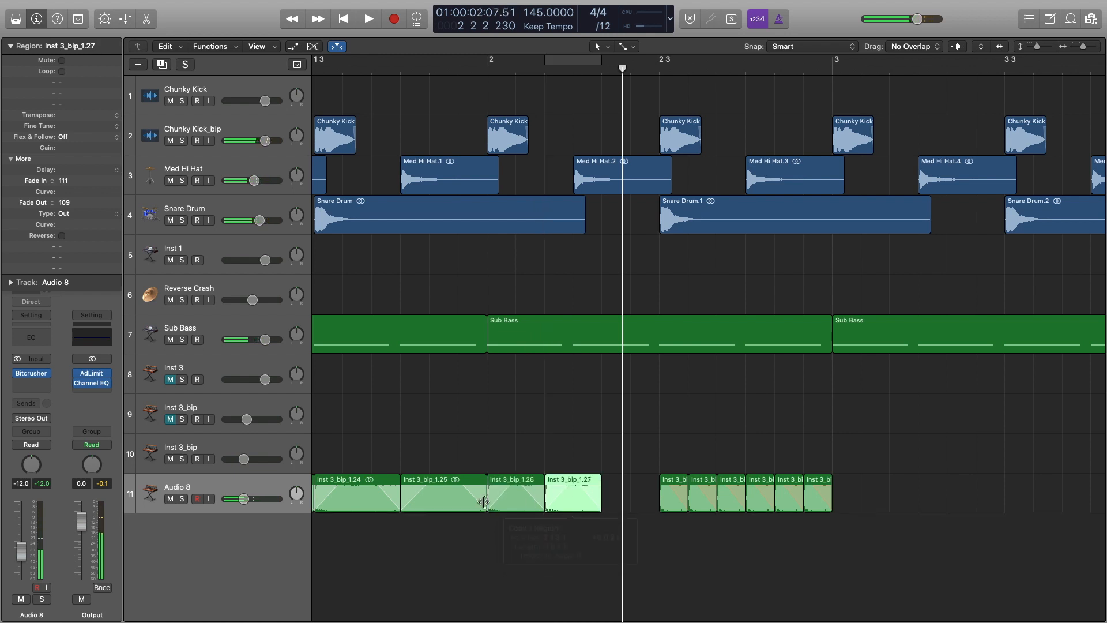
pyautogui.moveTo(443, 499); pyautogui.dragTo(686, 505)
pyautogui.press('super+Right')
pyautogui.press('super+Right')
pyautogui.press('super+Left')
pyautogui.press('super+Left')
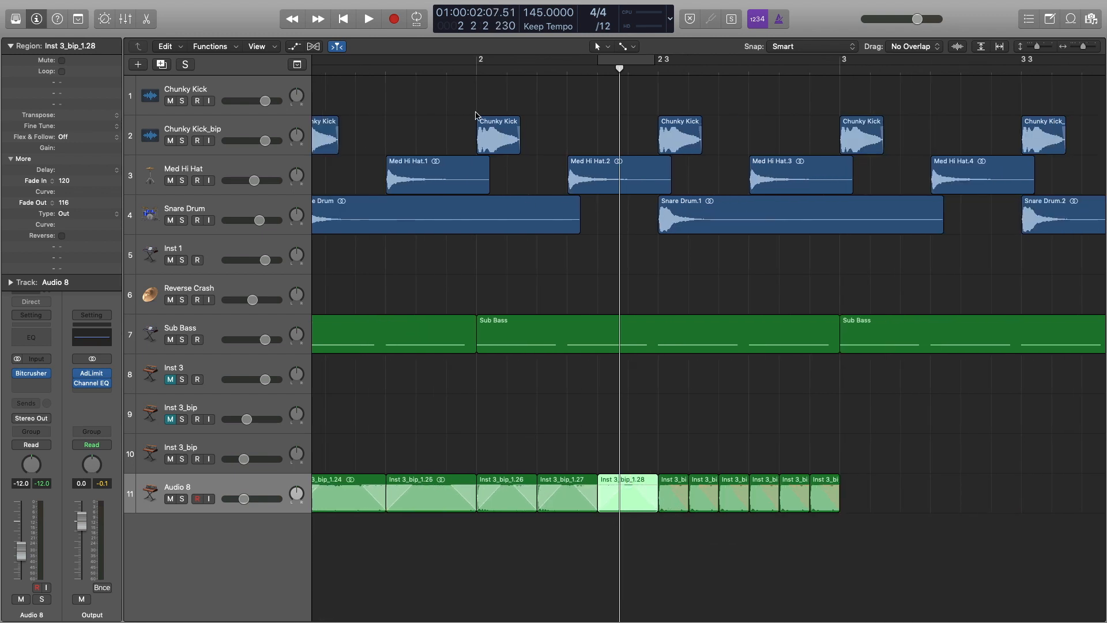
pyautogui.click(474, 68)
pyautogui.press('space')
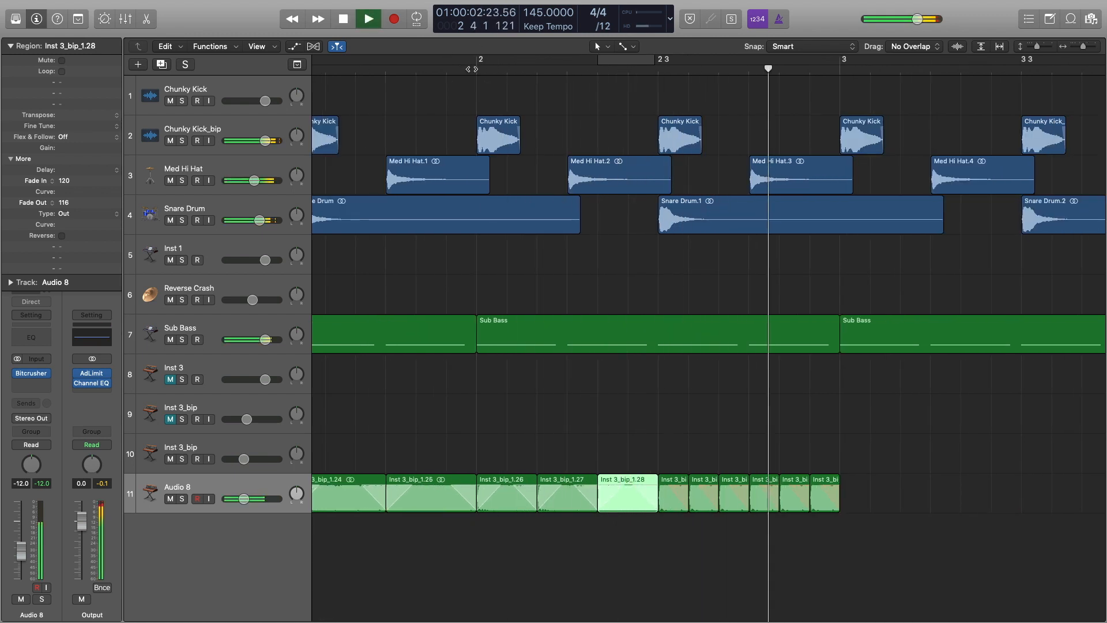
pyautogui.press('space')
# Step: Copy all 13 Audio 8 hits from bars 1 and 2 to bar 3
pyautogui.hscroll(-10, 609, 365)
pyautogui.scroll(-3, 609, 360)
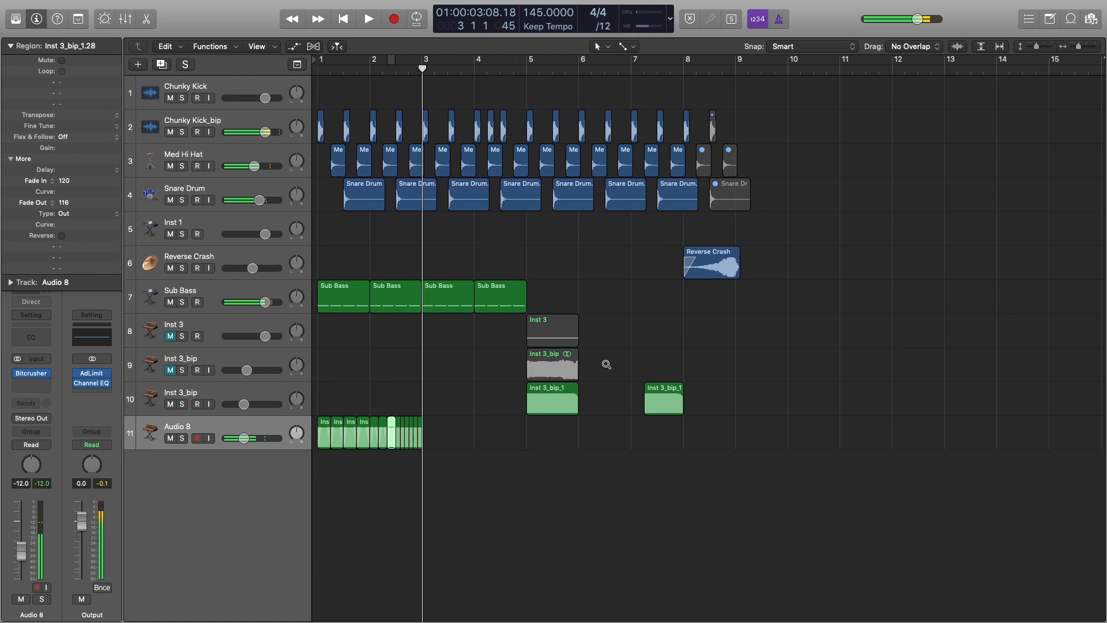
pyautogui.scroll(-2, 607, 364)
pyautogui.moveTo(473, 374); pyautogui.dragTo(429, 371)
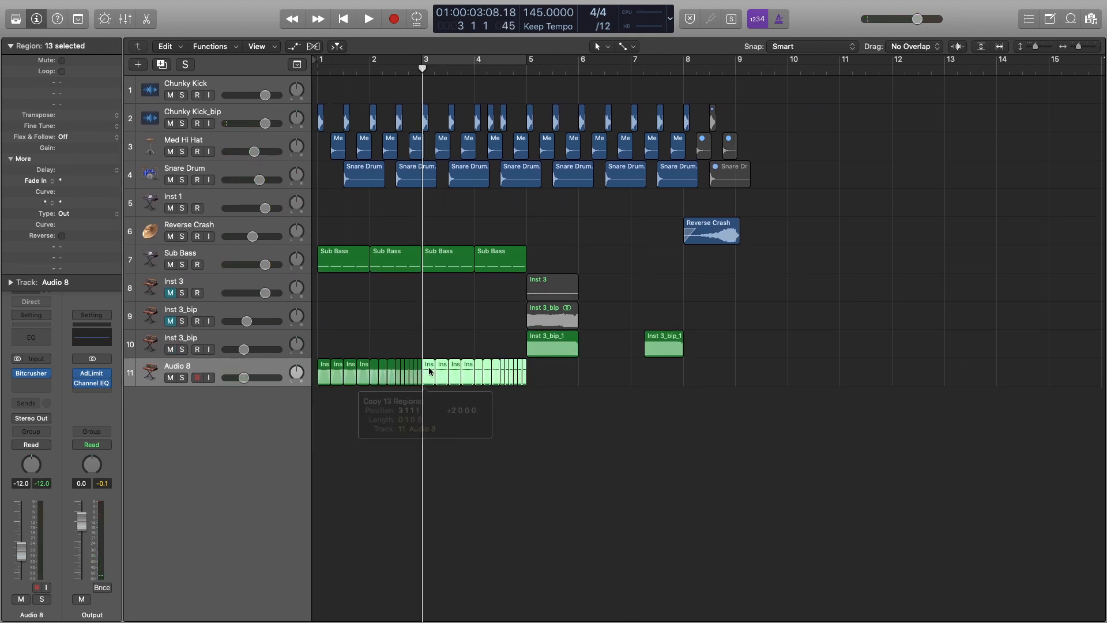
# Step: Mute the Inst 3_bip track directly above Audio 8 and play the full arrangement from bar 1
pyautogui.moveTo(799, 344); pyautogui.dragTo(550, 352)
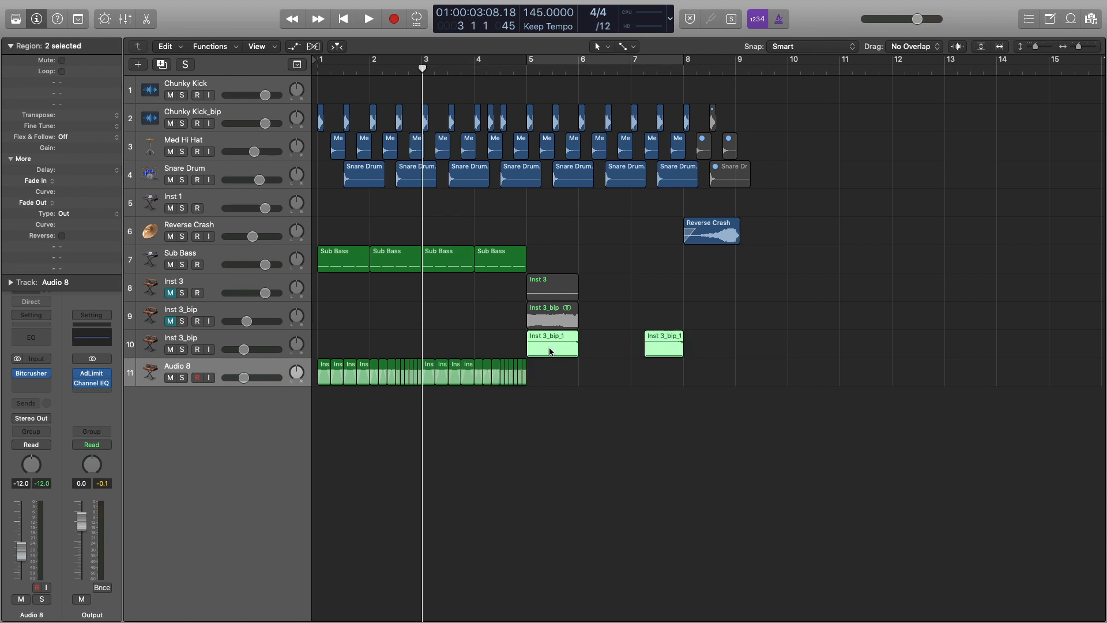
pyautogui.click(170, 350)
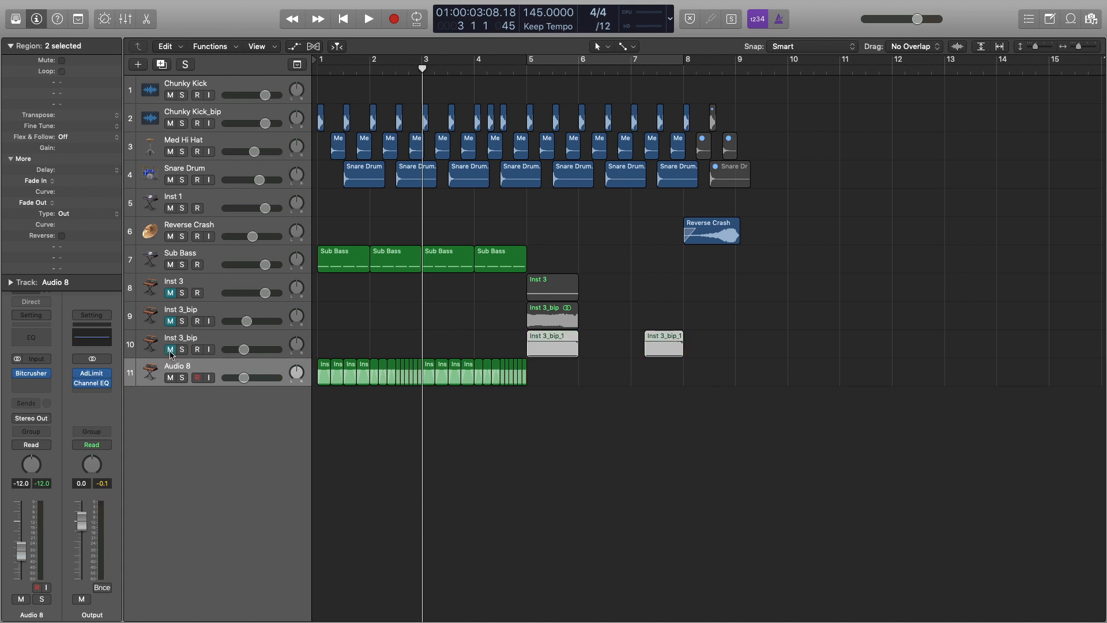
pyautogui.press('Return')
pyautogui.press('space')
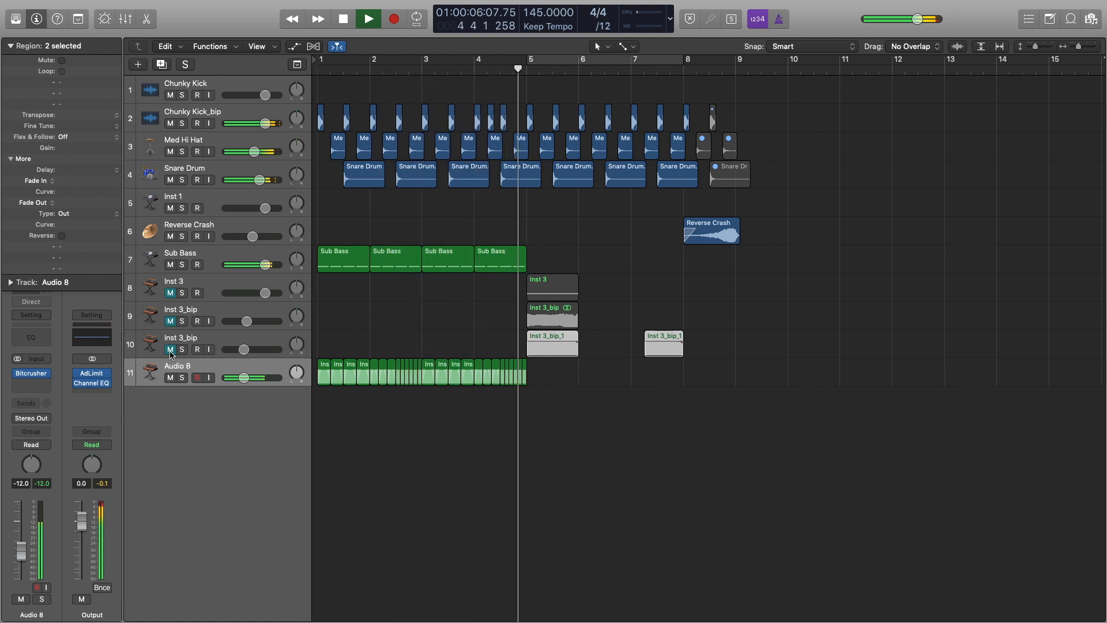
pyautogui.press('space')
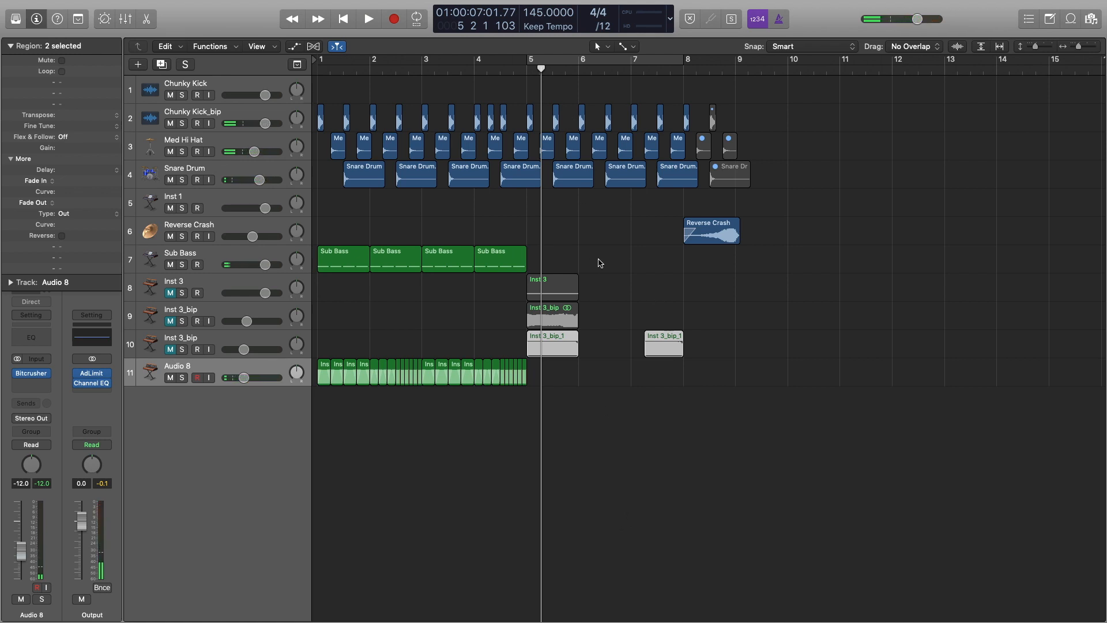
# Step: Copy the Sub Bass regions and the Audio 8 hits from bars 1 to 4 into bars 5 to 8
pyautogui.moveTo(599, 263); pyautogui.dragTo(542, 264)
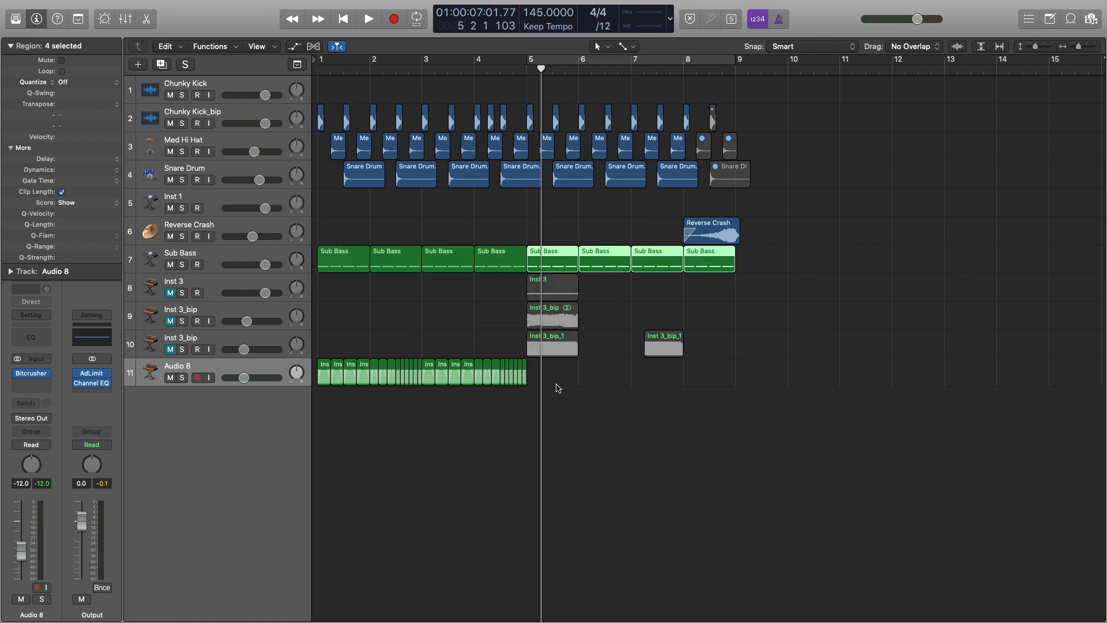
pyautogui.moveTo(561, 377); pyautogui.dragTo(534, 374)
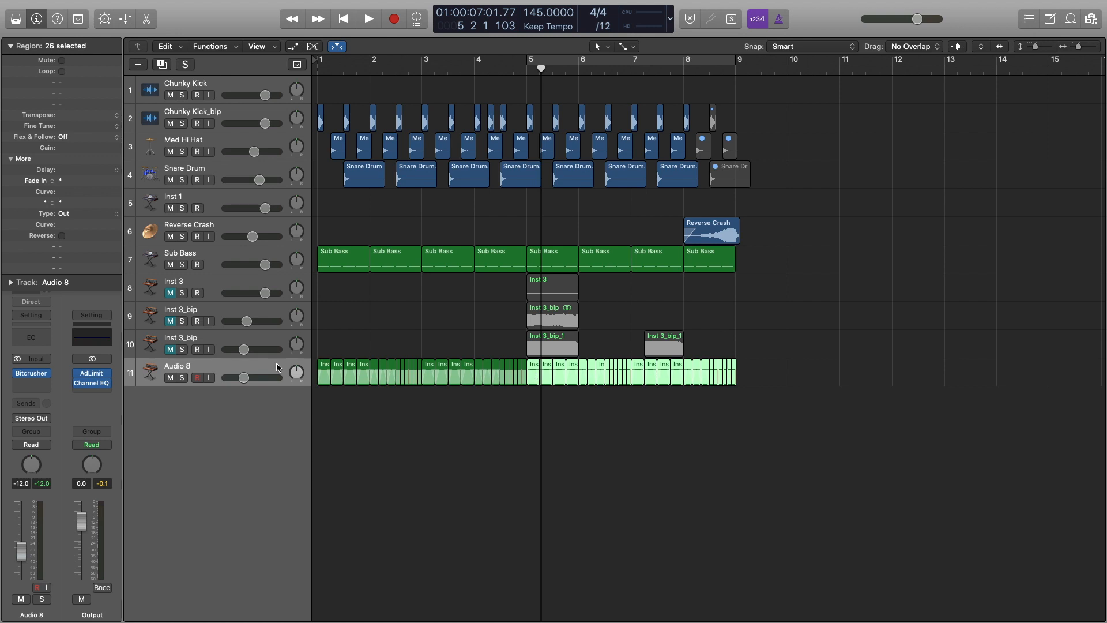
# Step: Duplicate the Audio 8 track, move the 26 copied hits in bars 5 to 8 onto it, and transpose them by -12
pyautogui.press('super+d')
pyautogui.moveTo(818, 391); pyautogui.dragTo(532, 402)
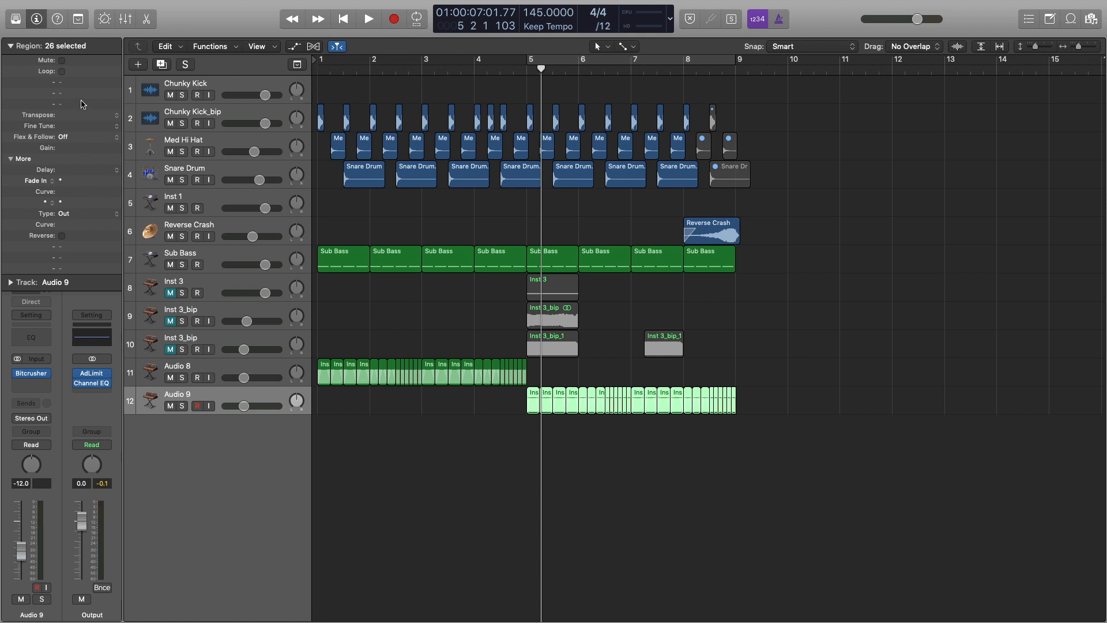
pyautogui.moveTo(66, 115); pyautogui.dragTo(67, 137)
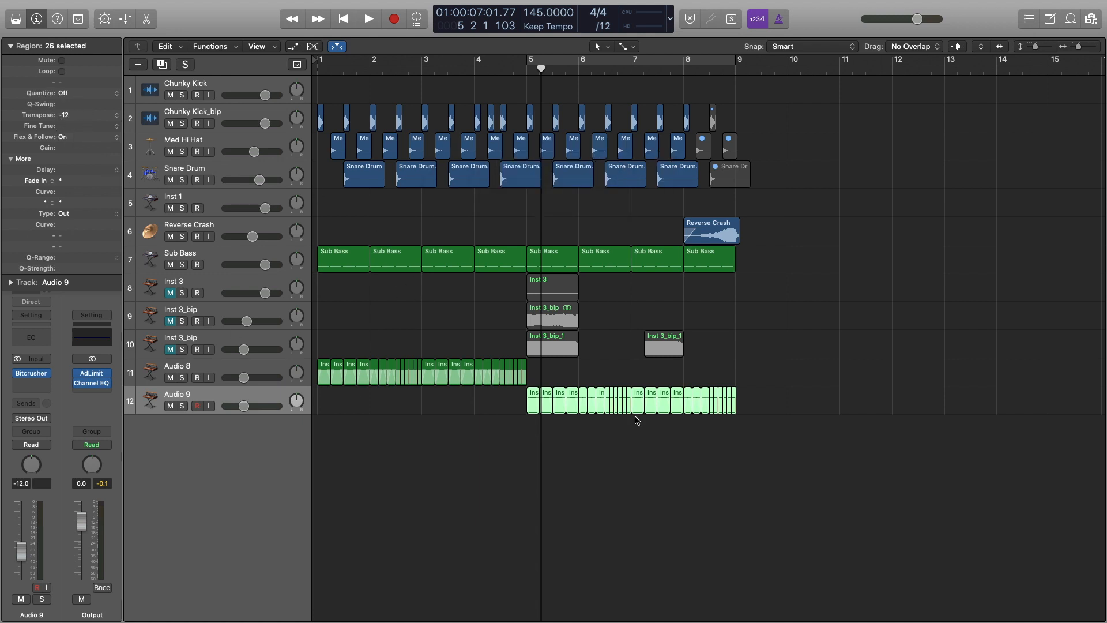
# Step: Play the arrangement from bar 5, and play it again in full from bar 1
pyautogui.click(527, 72)
pyautogui.press('space')
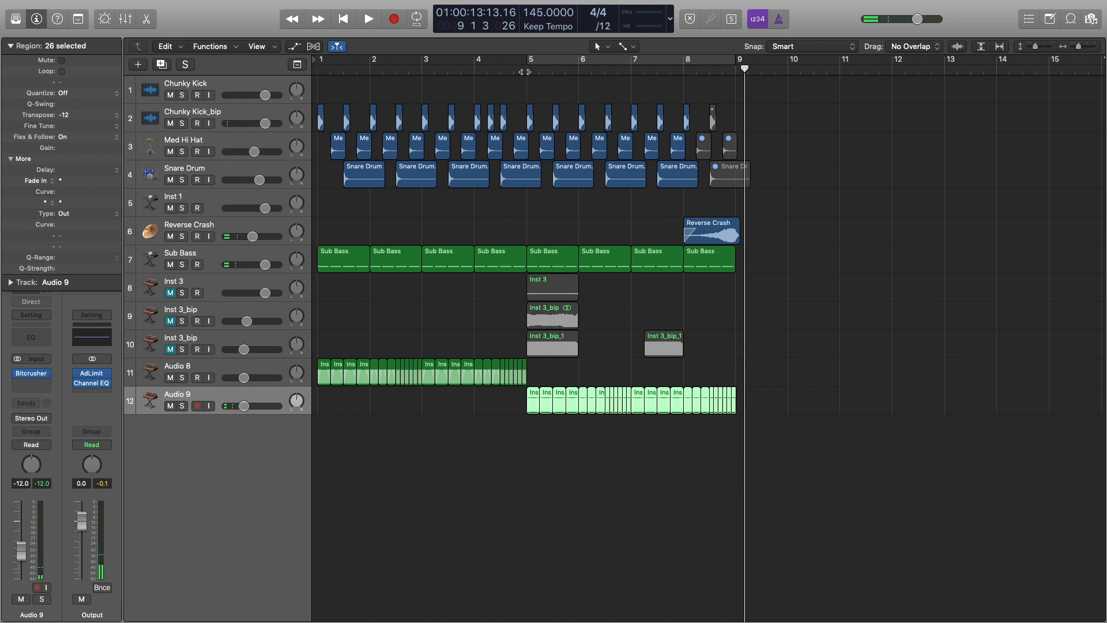
pyautogui.press('Return')
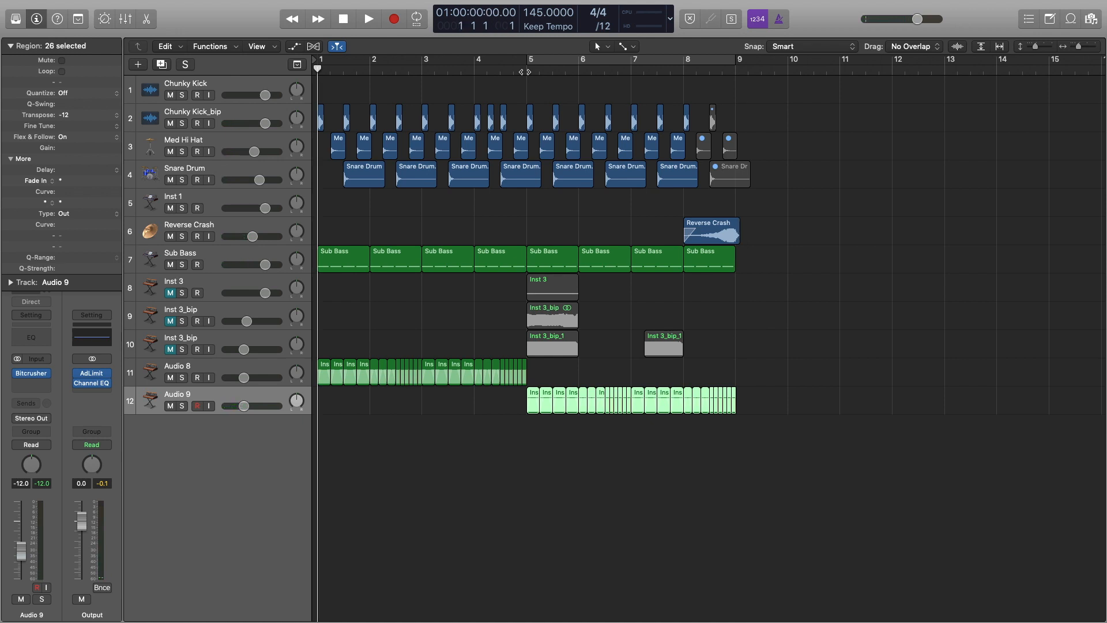
pyautogui.press('space')
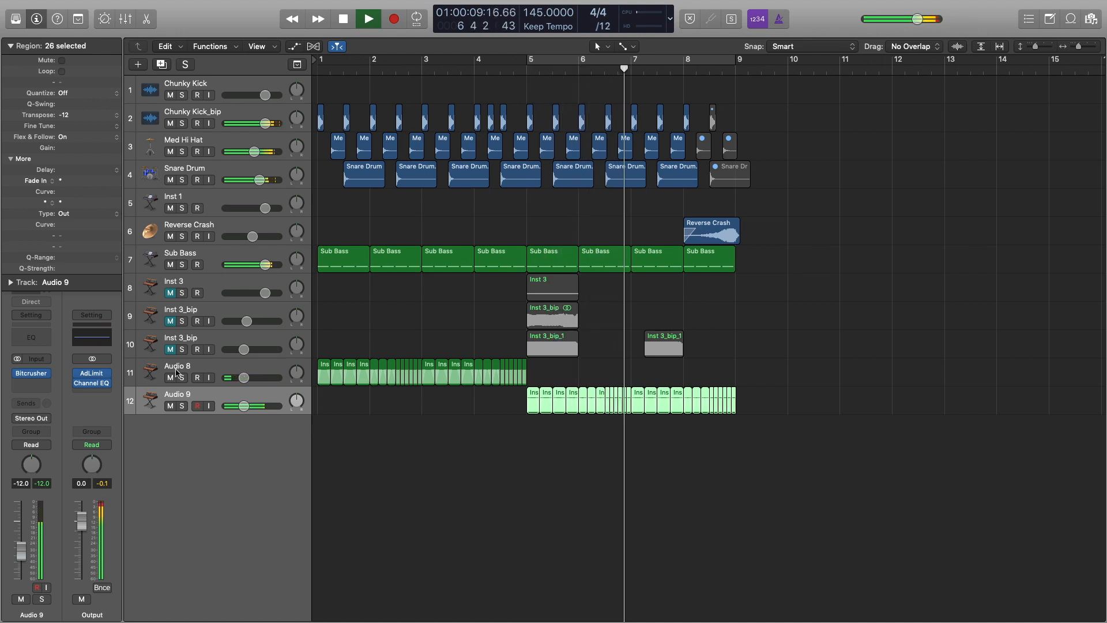
# Step: Insert a Channel EQ before the Bitcrusher on Audio 9 and boost its high shelf by 6.5 dB at 1160 Hz
pyautogui.click(45, 373)
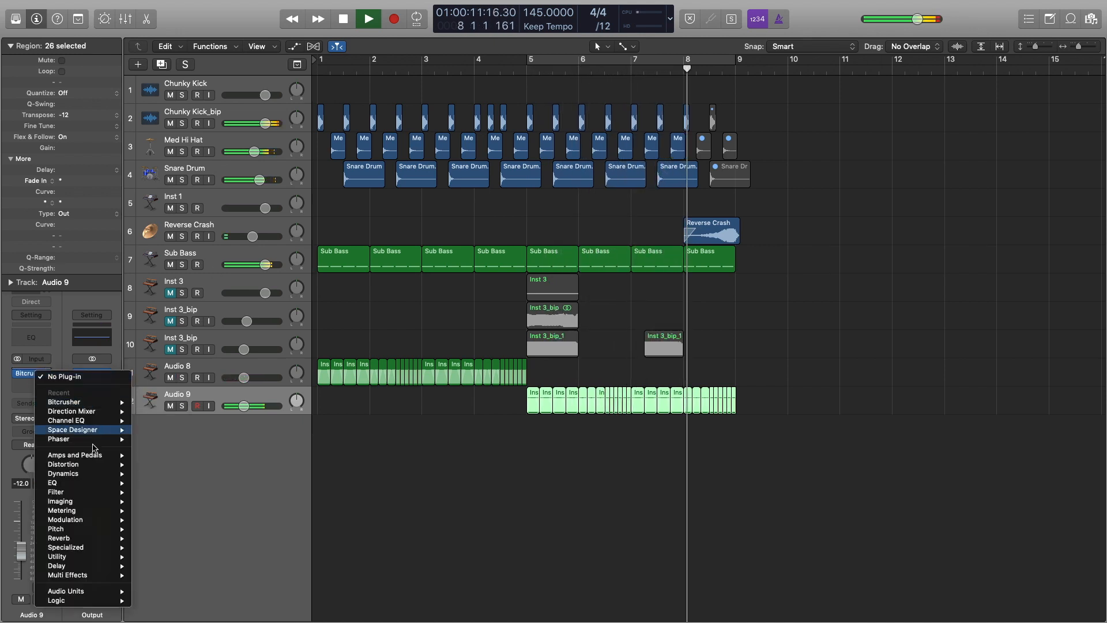
pyautogui.moveTo(92, 465)
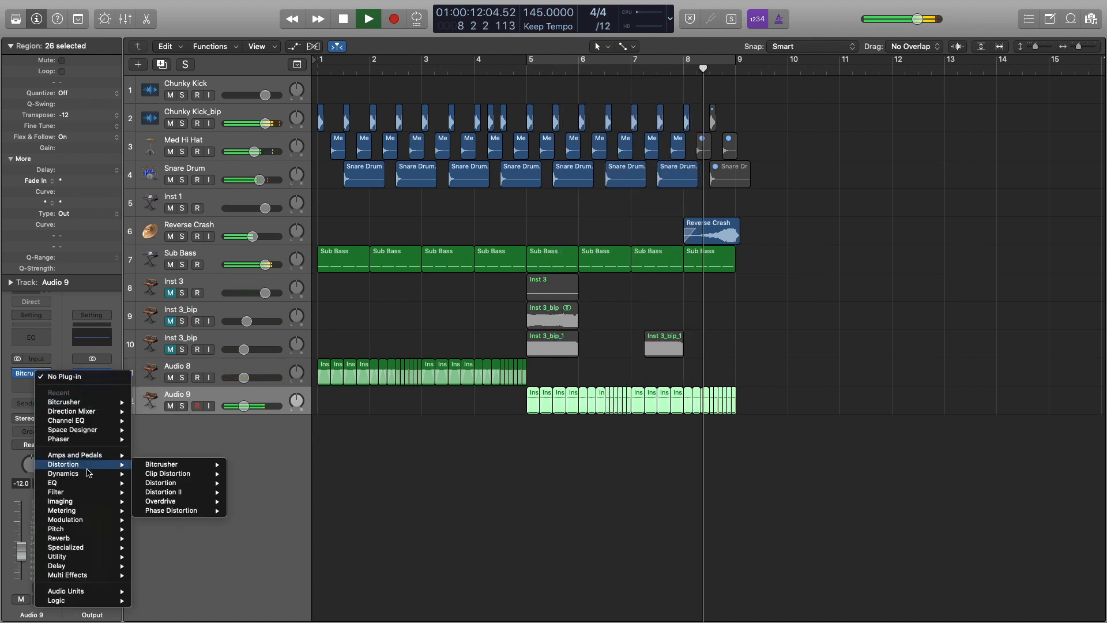
pyautogui.click(368, 462)
pyautogui.press('space')
pyautogui.click(38, 372)
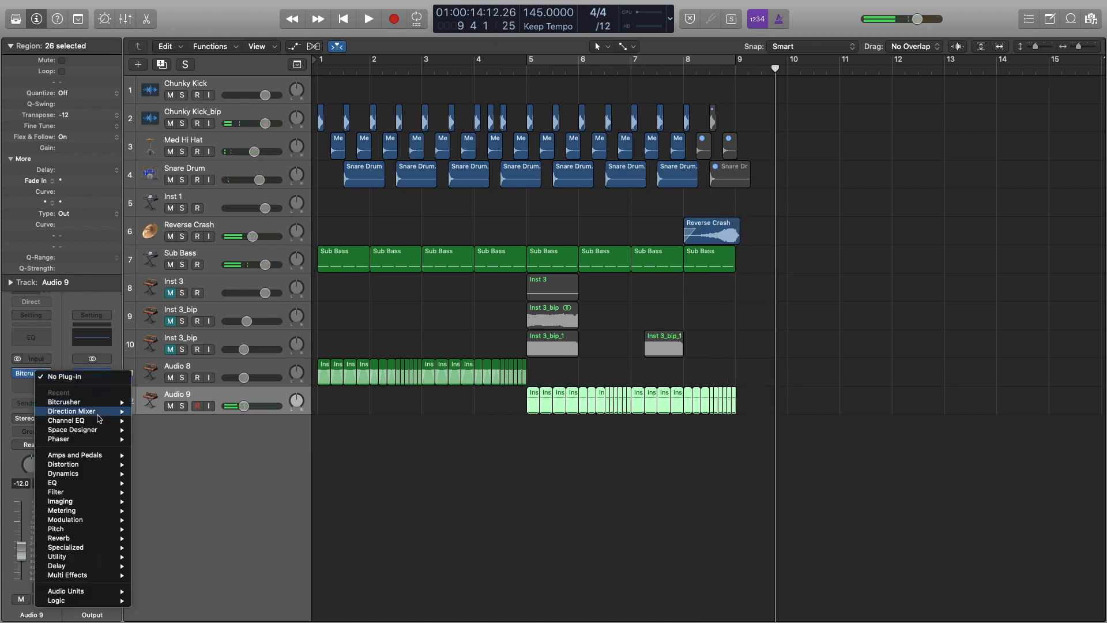
pyautogui.click(152, 422)
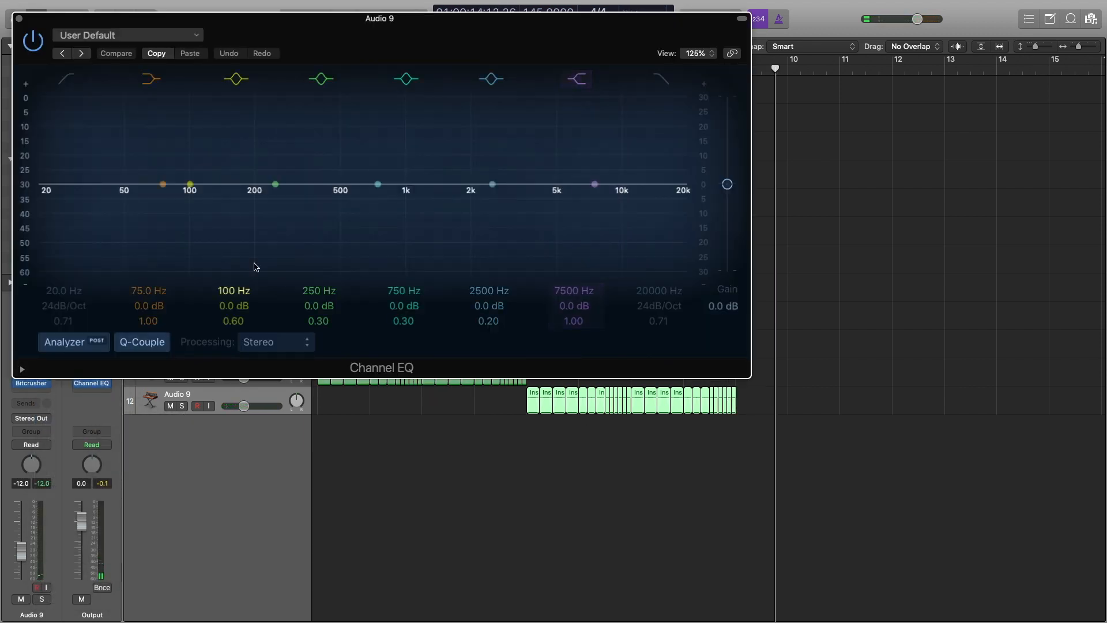
pyautogui.moveTo(593, 184); pyautogui.dragTo(403, 159)
# Step: Enable the low cut in the Audio 9 Channel EQ at 86 Hz while auditioning from bar 5
pyautogui.moveTo(487, 56); pyautogui.dragTo(531, 204)
pyautogui.click(531, 70)
pyautogui.press('space')
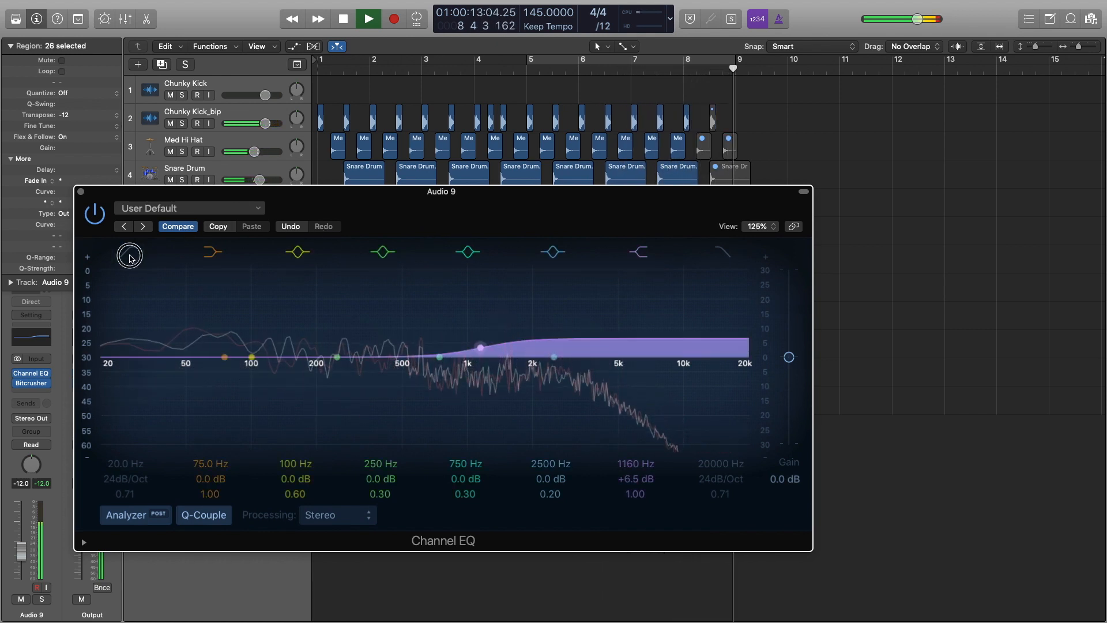
pyautogui.press('space')
pyautogui.moveTo(116, 466); pyautogui.dragTo(115, 429)
pyautogui.press('space')
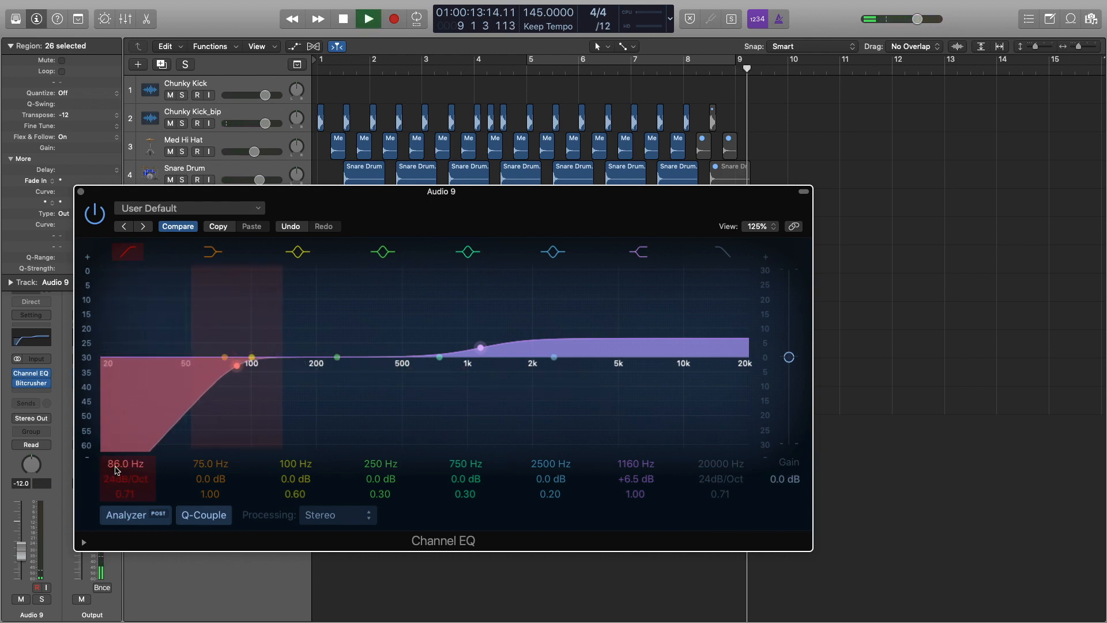
# Step: Play the equalized hits from bar 5 to the end of the arrangement and close the Channel EQ
pyautogui.press('space')
pyautogui.moveTo(608, 212); pyautogui.dragTo(496, 450)
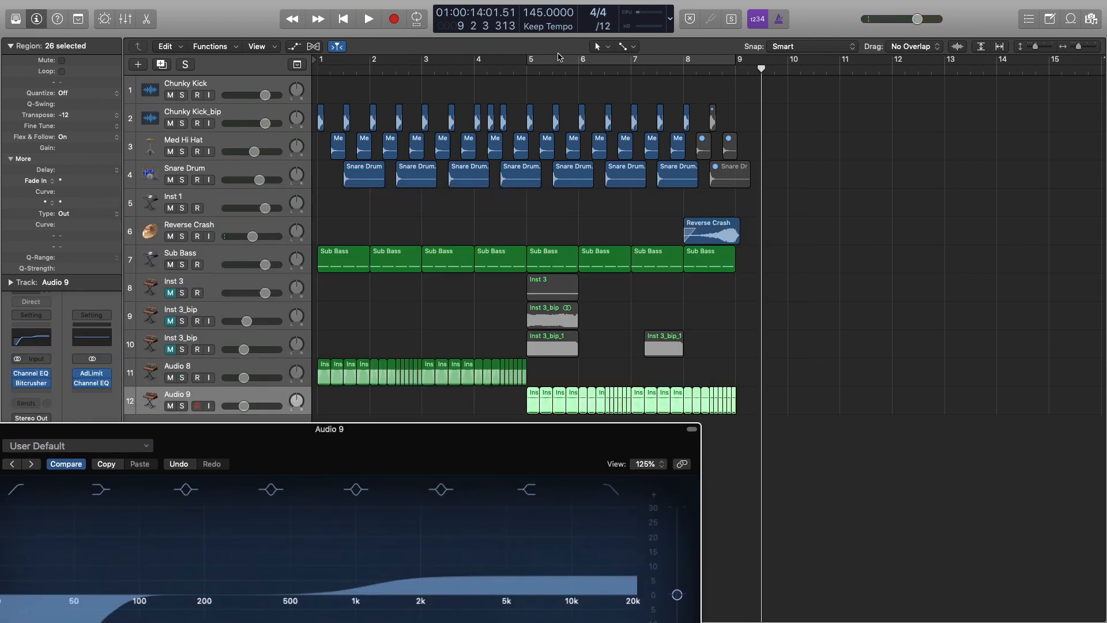
pyautogui.click(524, 71)
pyautogui.press('space')
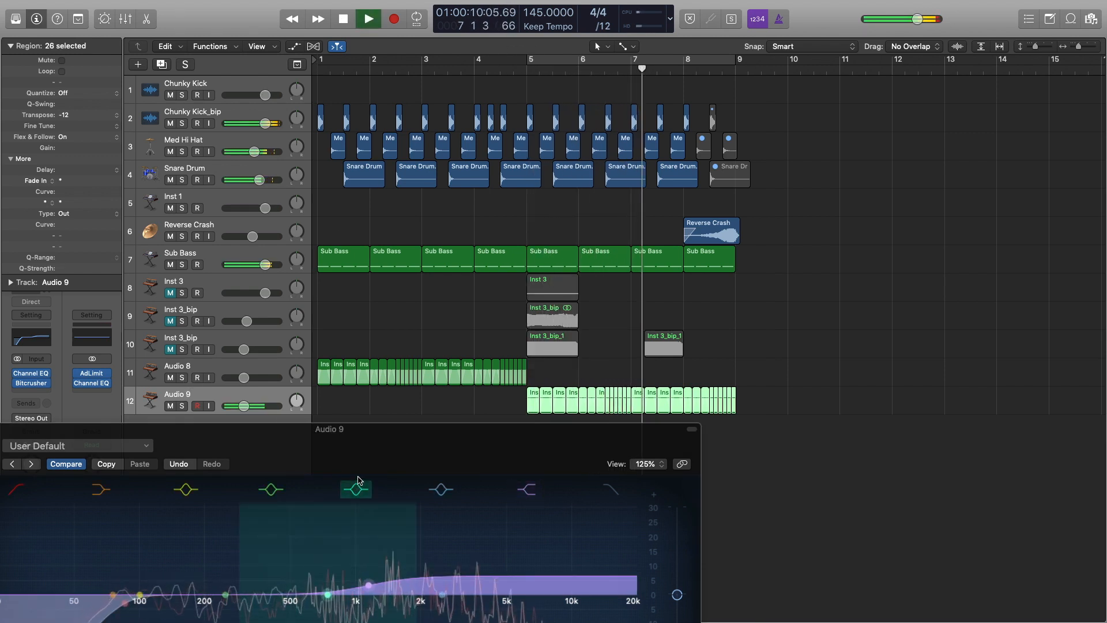
pyautogui.moveTo(400, 444); pyautogui.dragTo(485, 371)
pyautogui.press('space')
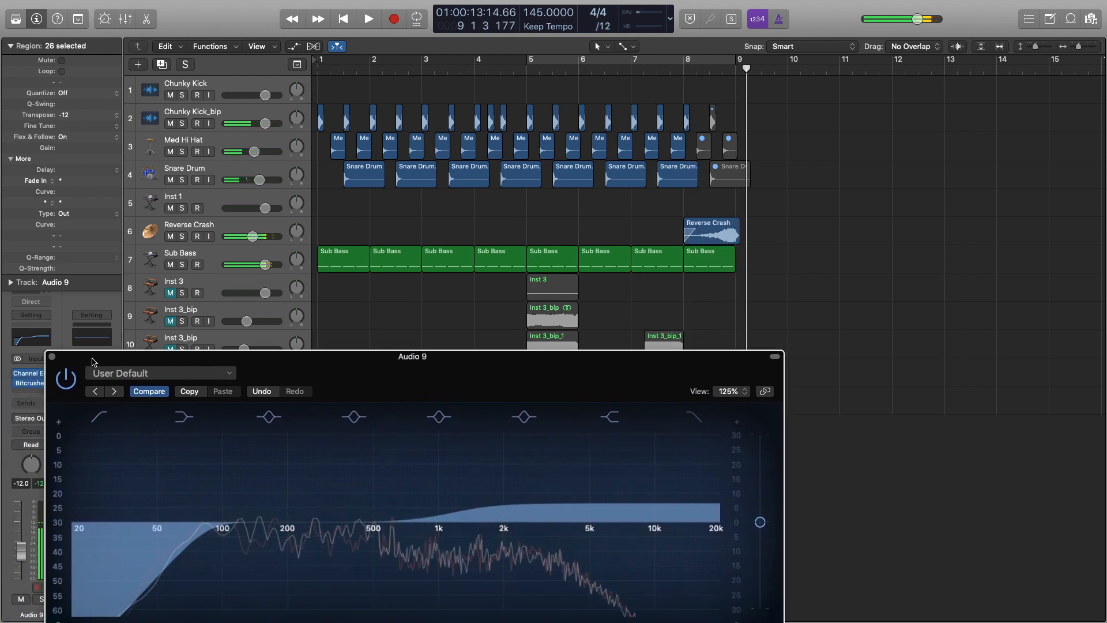
pyautogui.click(49, 357)
# Step: Collapse the region settings and create one software instrument track with Retro Synth and the Library open
pyautogui.click(10, 46)
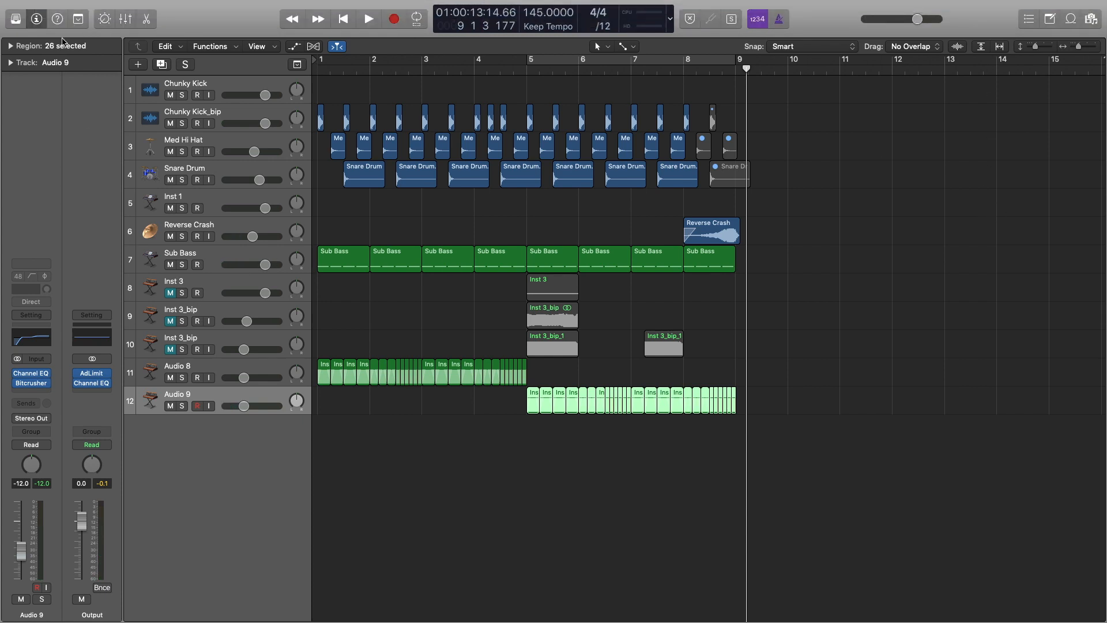
pyautogui.click(139, 65)
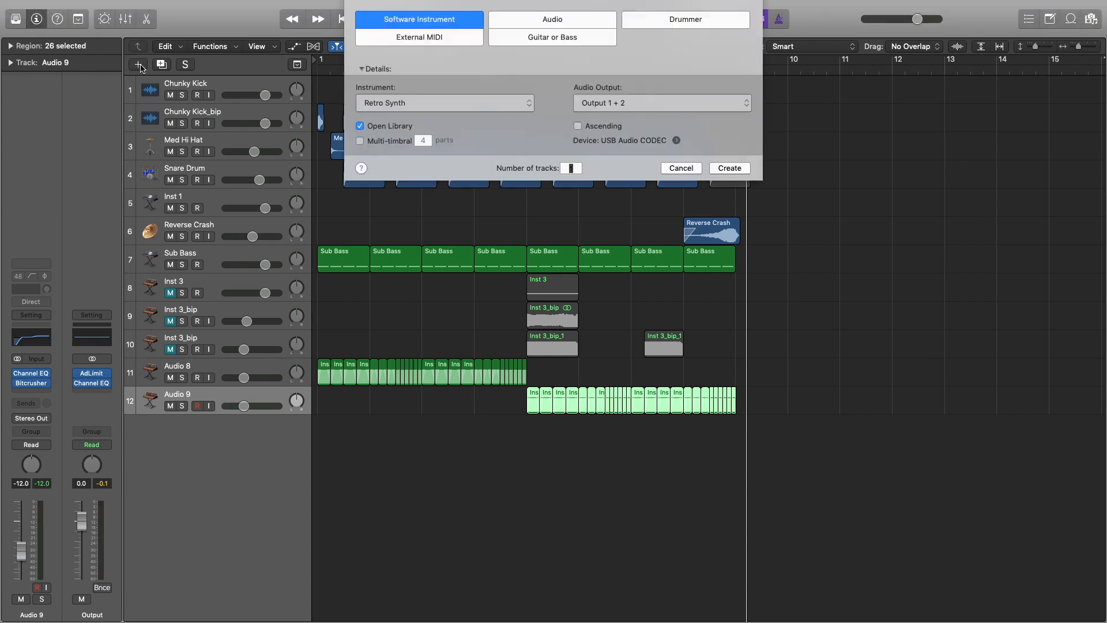
pyautogui.click(511, 110)
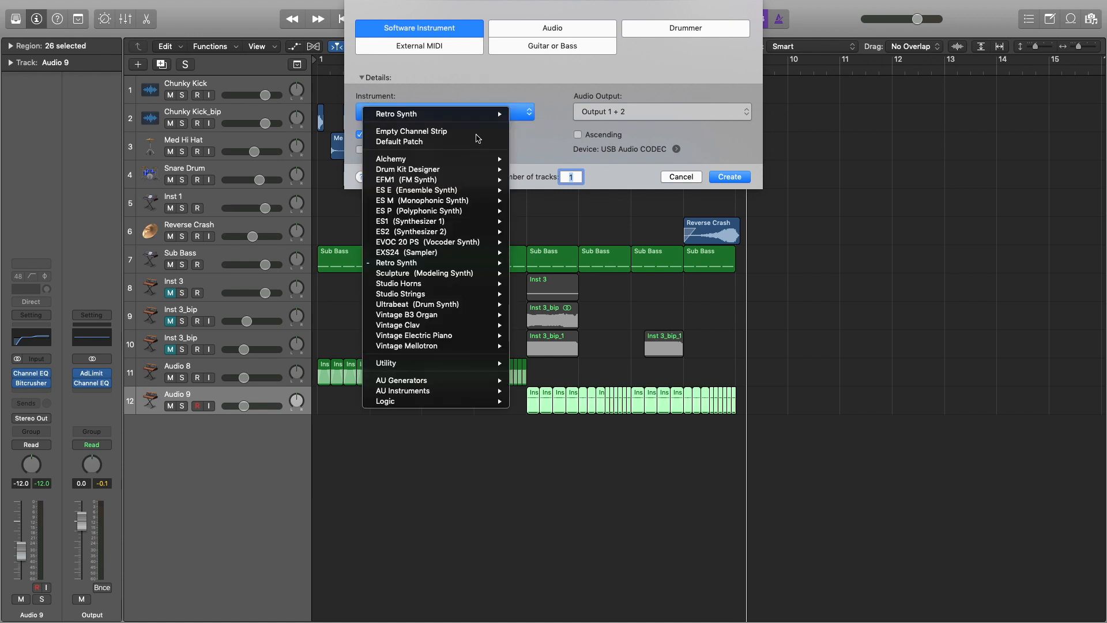
pyautogui.click(639, 183)
pyautogui.click(730, 177)
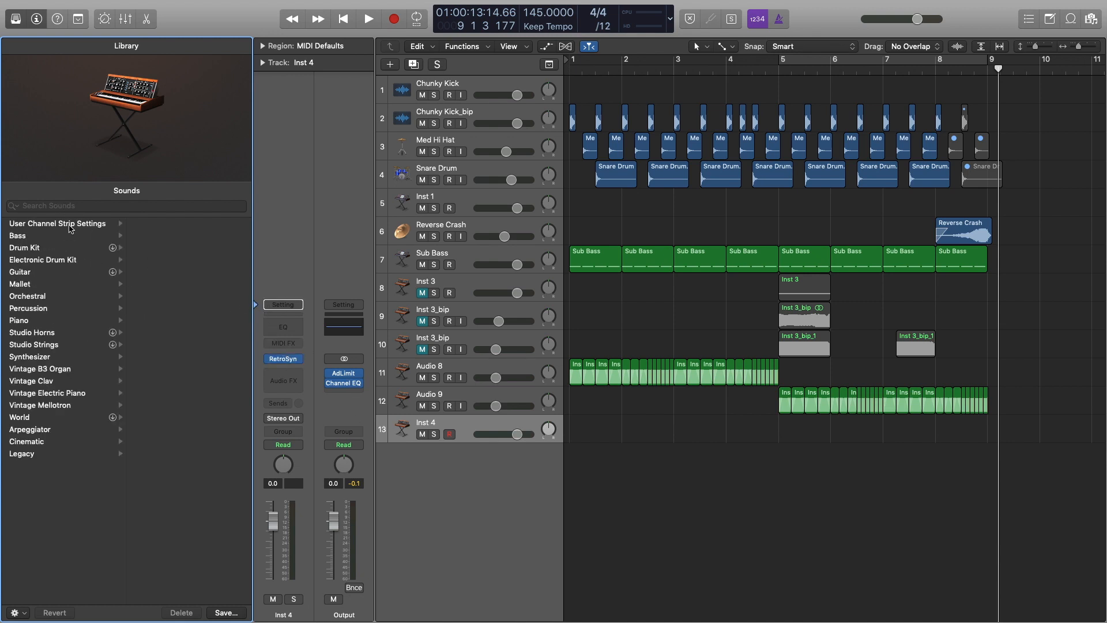
# Step: Audition the user channel strip settings Ghastly Bass, Chrip Wobble and Buzzy Bass on the new track with Musical Typing
pyautogui.click(69, 225)
pyautogui.scroll(-1, 213, 255)
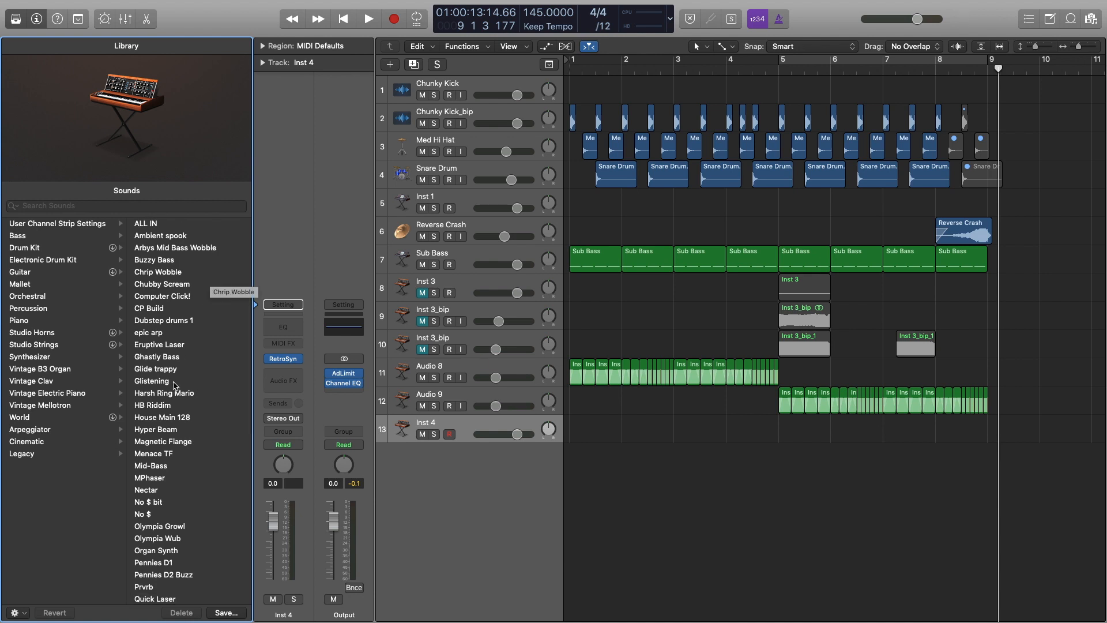
pyautogui.click(173, 360)
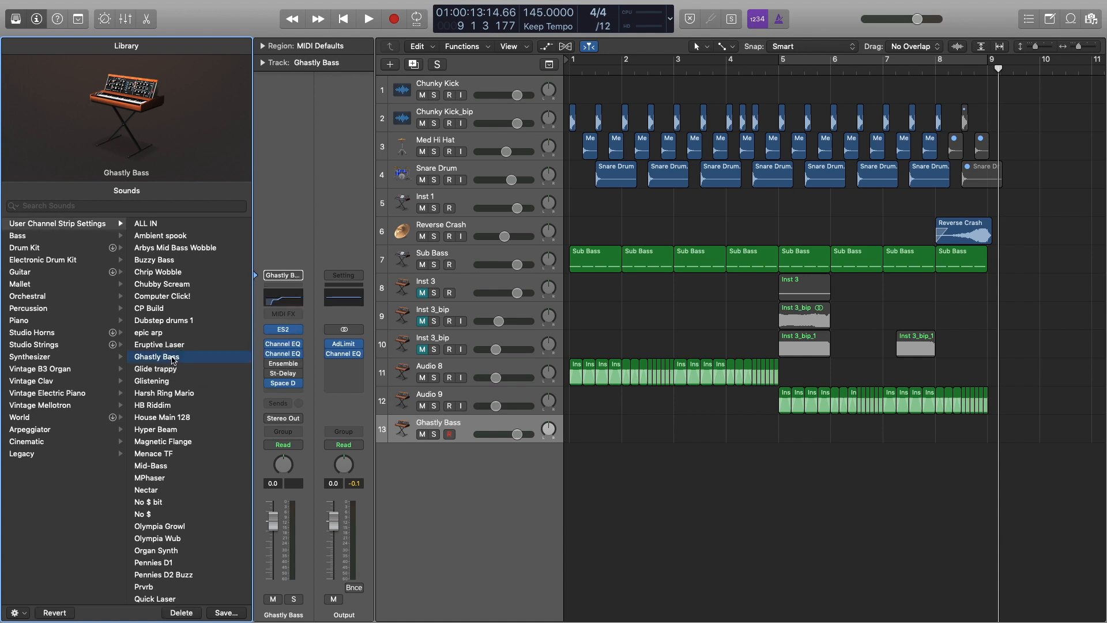
pyautogui.press('super+k')
pyautogui.press('d')
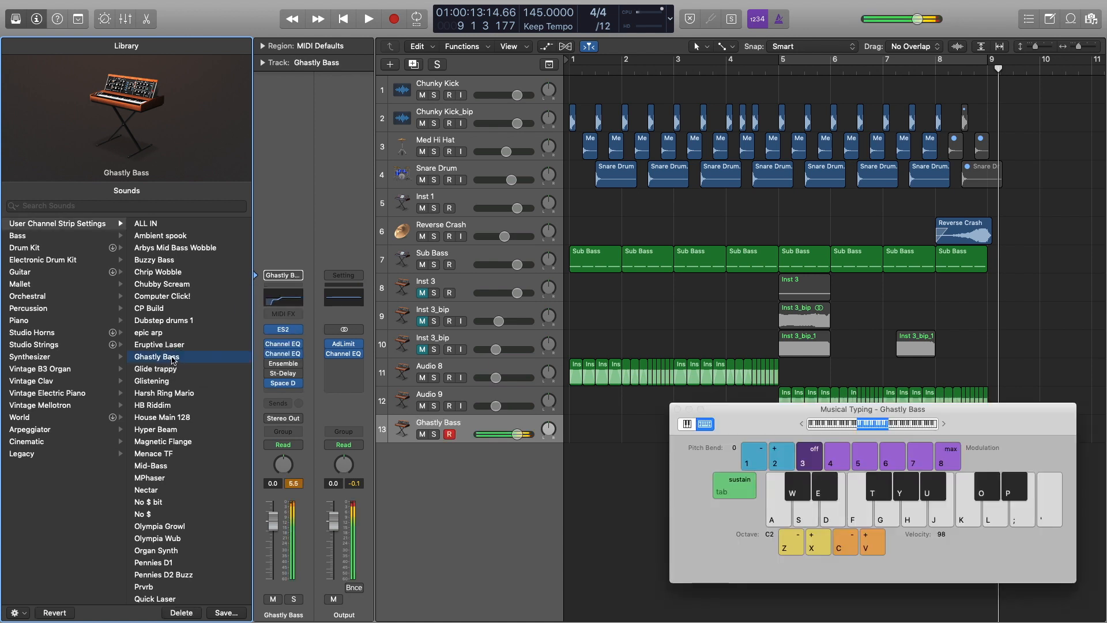
pyautogui.click(172, 274)
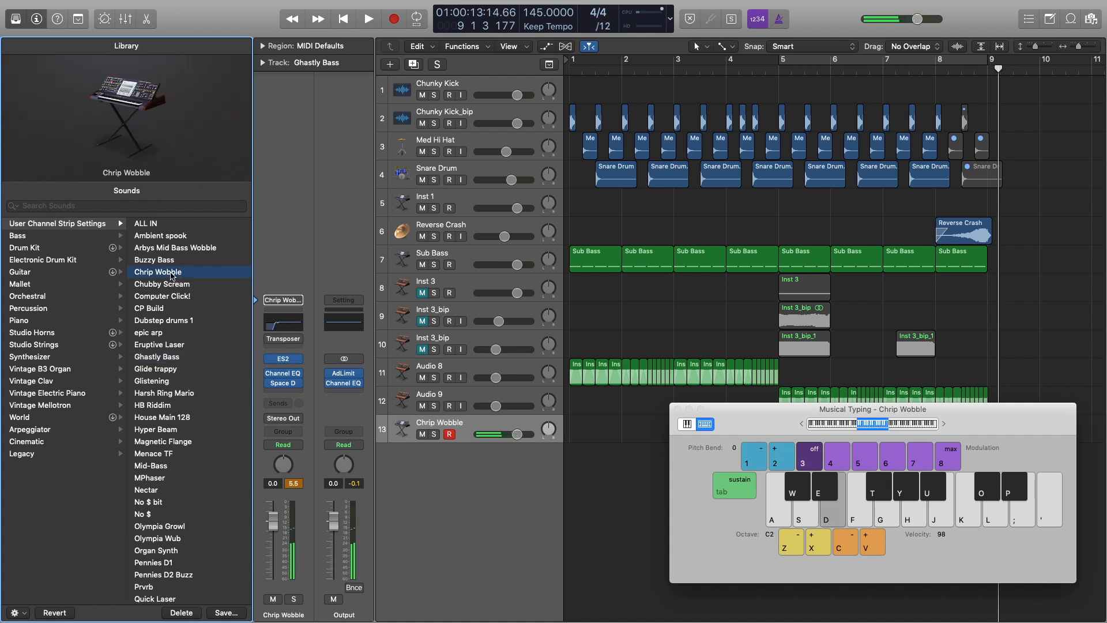
pyautogui.press('d')
pyautogui.click(175, 262)
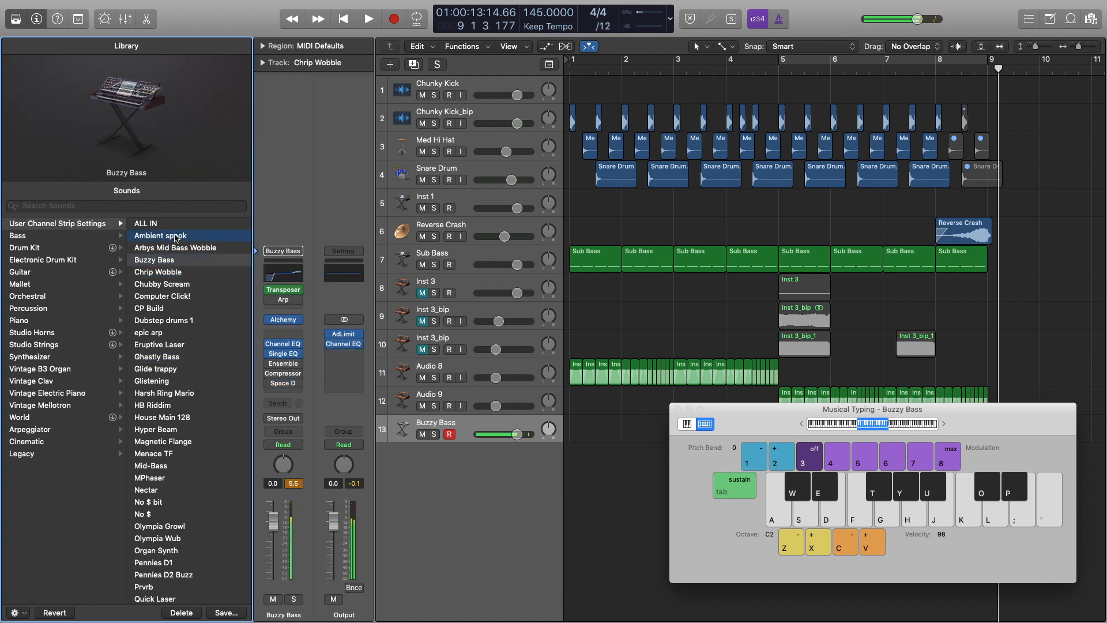
# Step: Load the user channel strip setting Ambient spook, test it with a few notes and close Musical Typing
pyautogui.click(176, 237)
pyautogui.press('d')
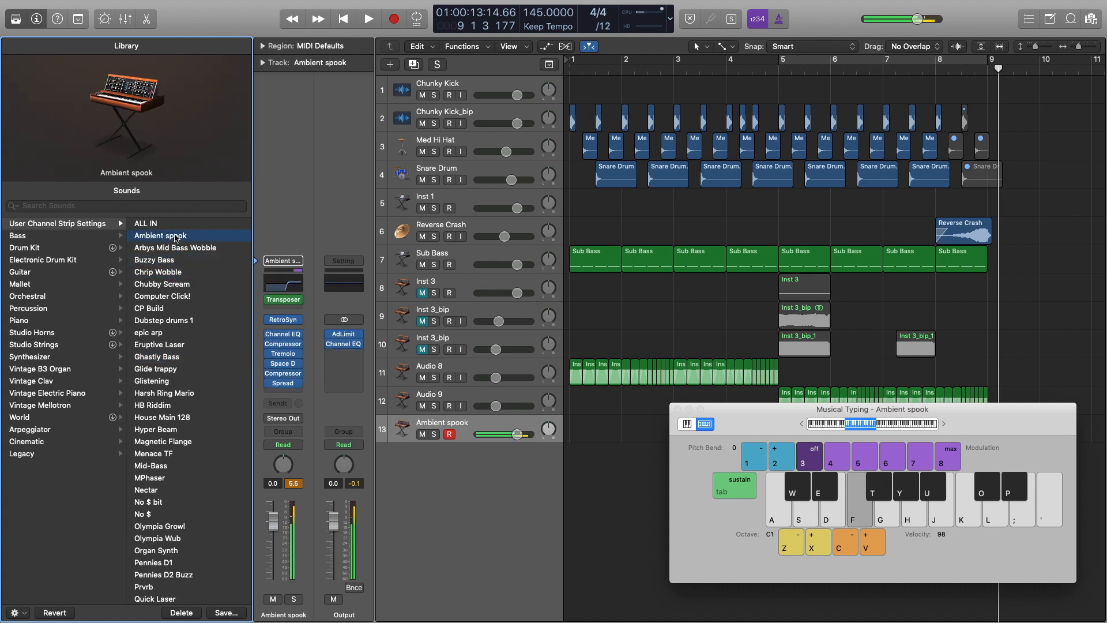
pyautogui.click(678, 409)
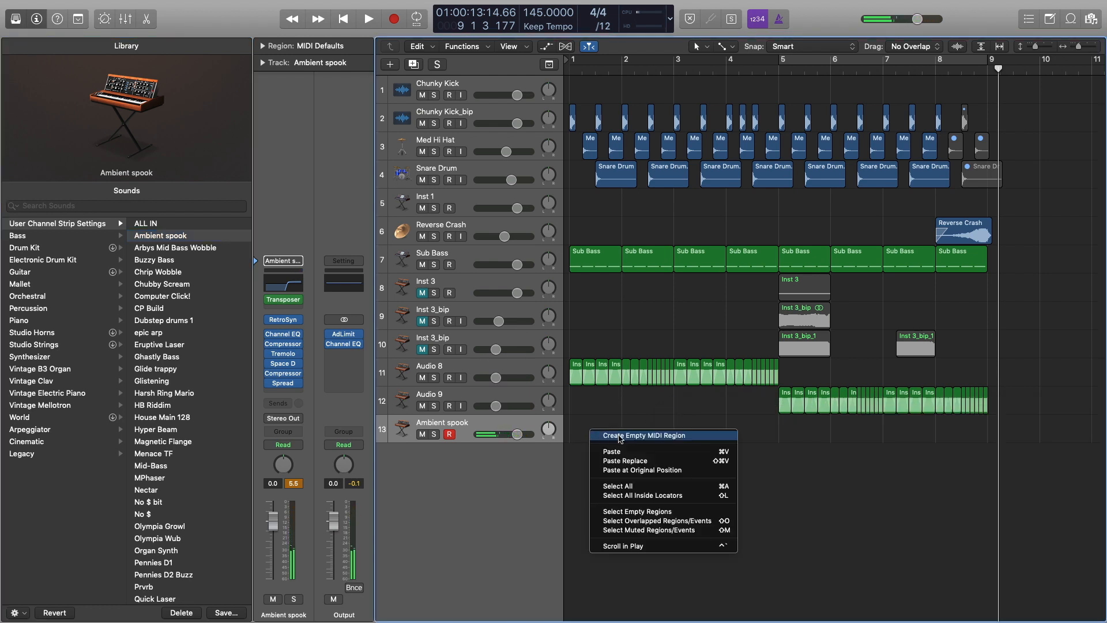
# Step: Create an empty MIDI region at bar 1 on the Ambient spook track and extend it to bar 9
pyautogui.click(633, 436)
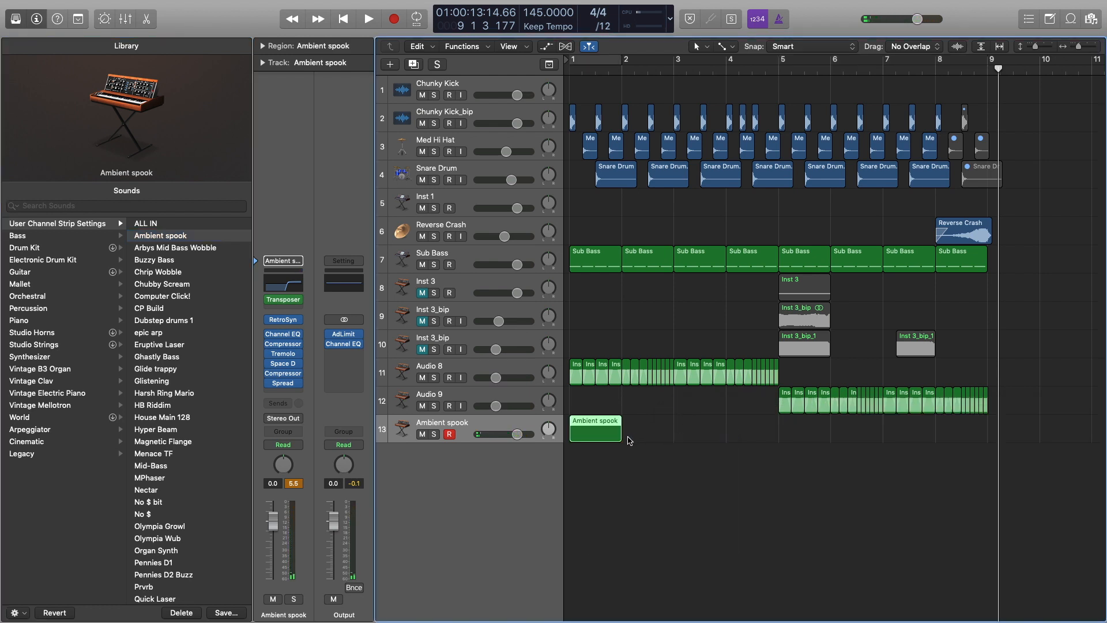
pyautogui.moveTo(621, 439); pyautogui.dragTo(987, 438)
# Step: Draw one sustained F1 note in the Ambient spook region and stretch it from bar 1 to bar 9
pyautogui.doubleClick(613, 434)
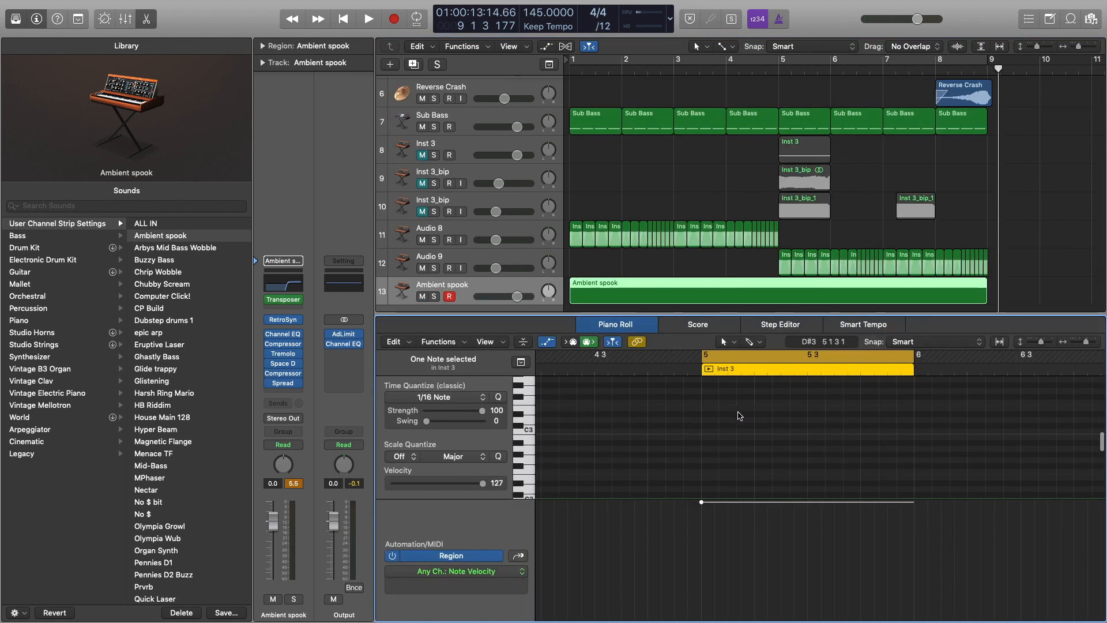
pyautogui.press('p')
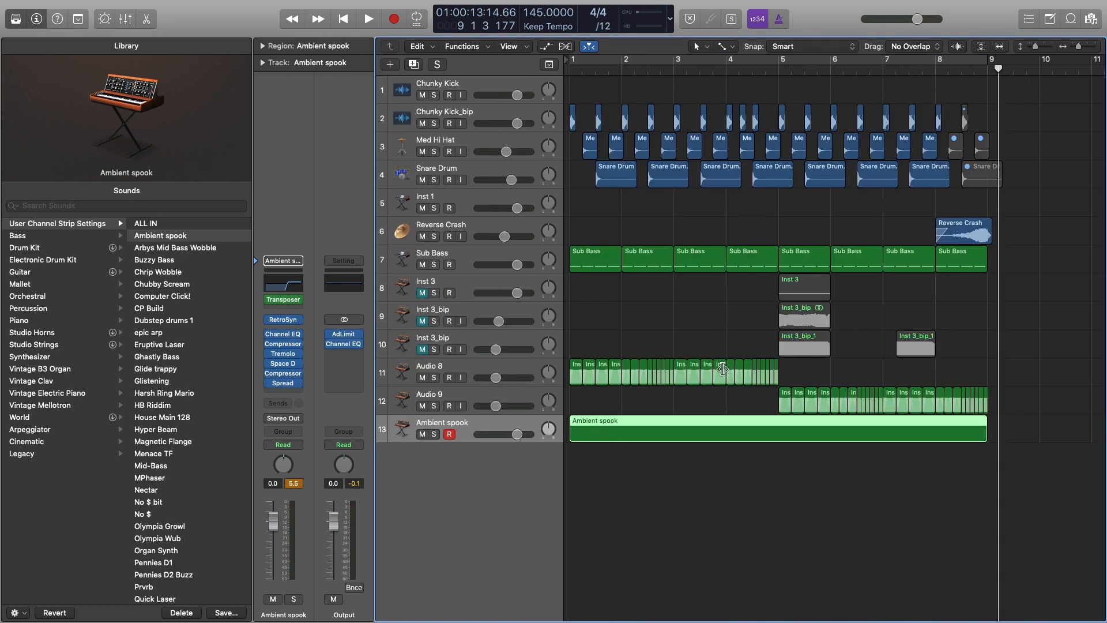
pyautogui.doubleClick(599, 442)
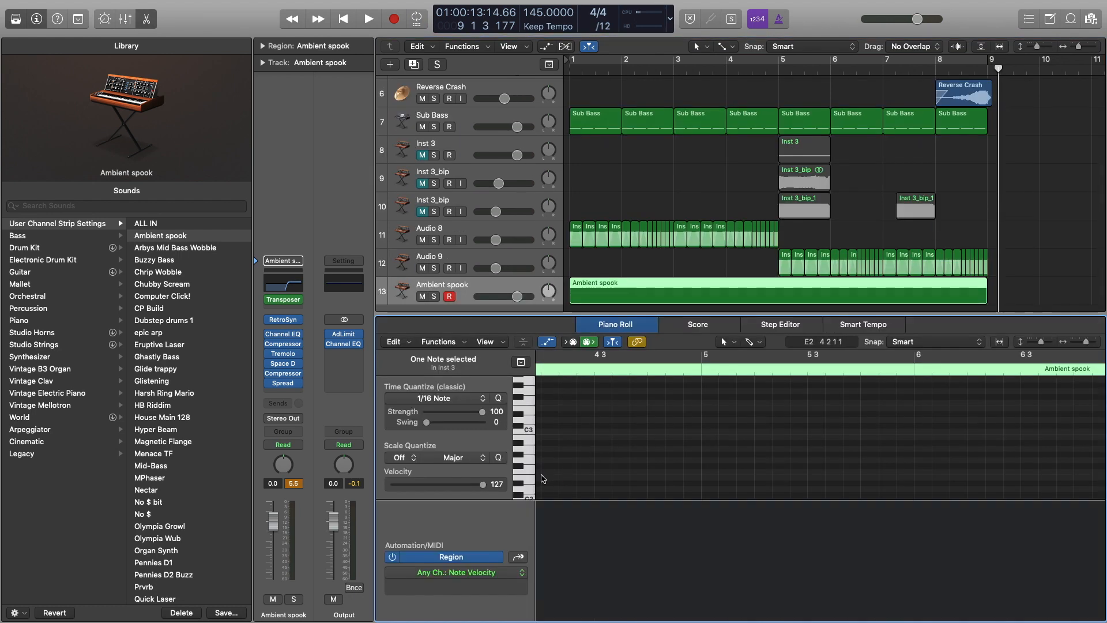
pyautogui.moveTo(548, 511); pyautogui.dragTo(555, 570)
pyautogui.scroll(-4, 556, 571)
pyautogui.moveTo(553, 516); pyautogui.dragTo(604, 491)
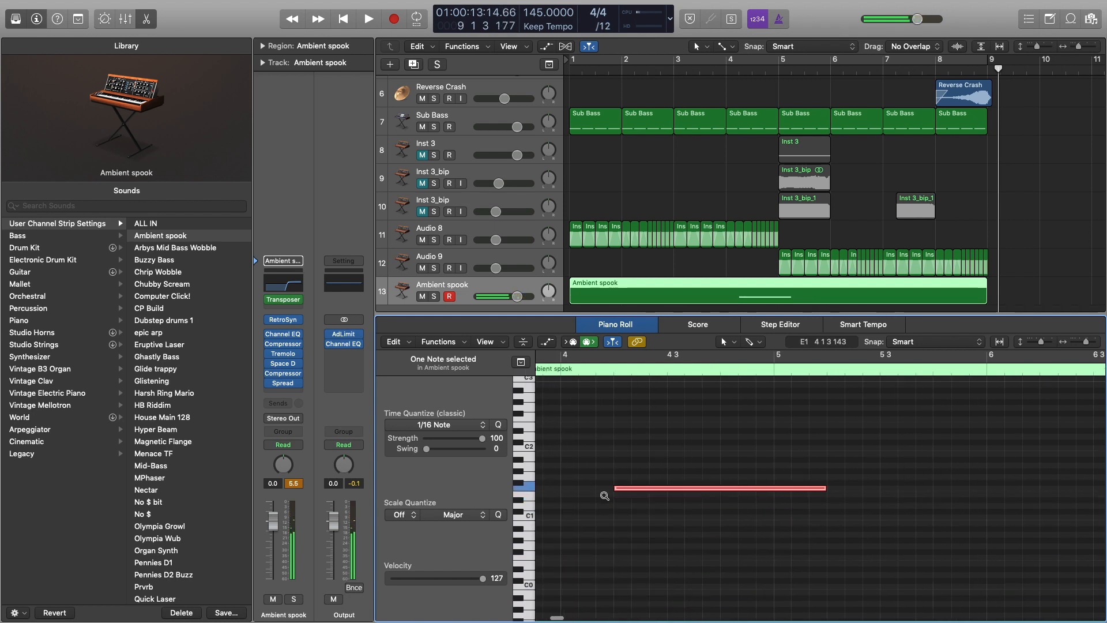
pyautogui.keyDown('ctrl'); pyautogui.keyDown('alt'); pyautogui.click(605, 496); pyautogui.keyUp('alt'); pyautogui.keyUp('ctrl')
pyautogui.keyDown('ctrl'); pyautogui.keyDown('alt'); pyautogui.click(624, 491); pyautogui.keyUp('alt'); pyautogui.keyUp('ctrl')
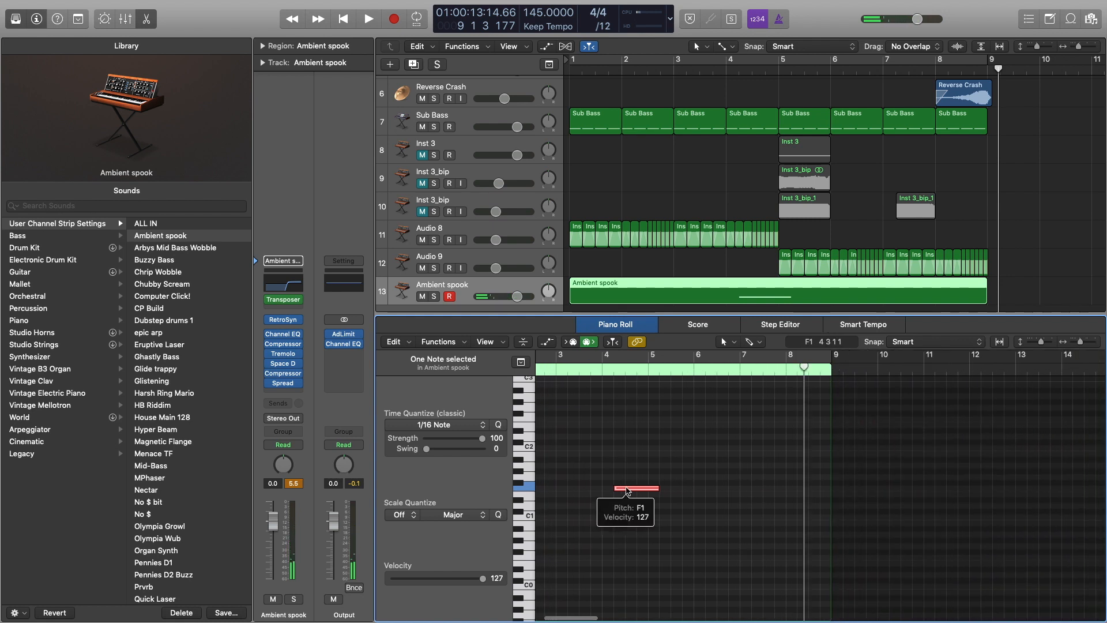
pyautogui.moveTo(599, 489); pyautogui.dragTo(658, 490)
# Step: Lower the Ambient spook track volume to -5.0 dB and close the note editor
pyautogui.moveTo(525, 304); pyautogui.dragTo(495, 303)
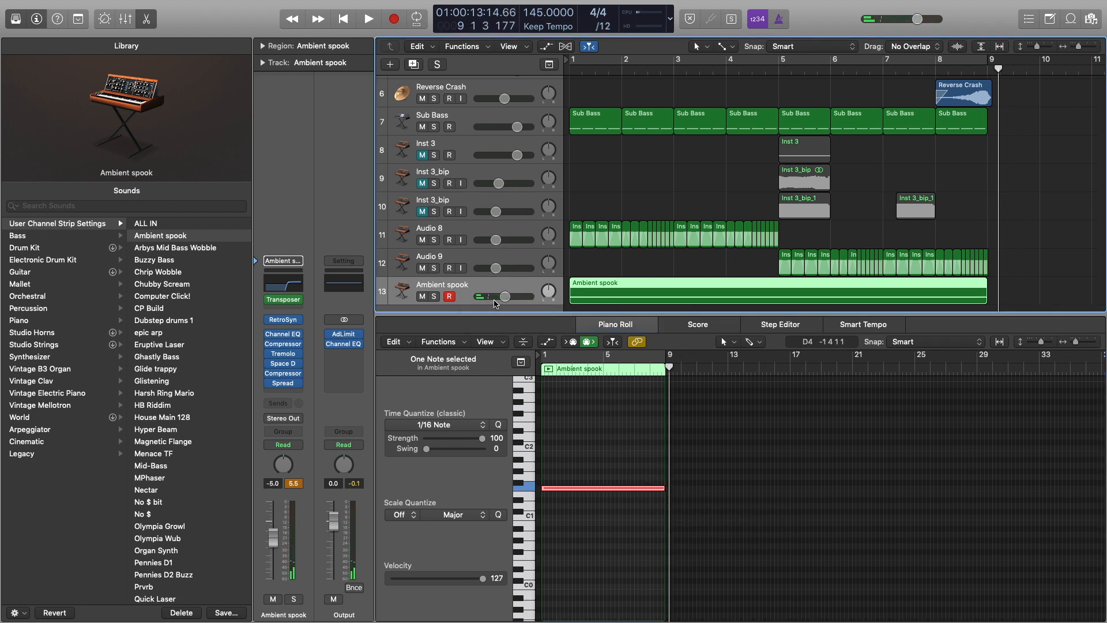
pyautogui.press('p')
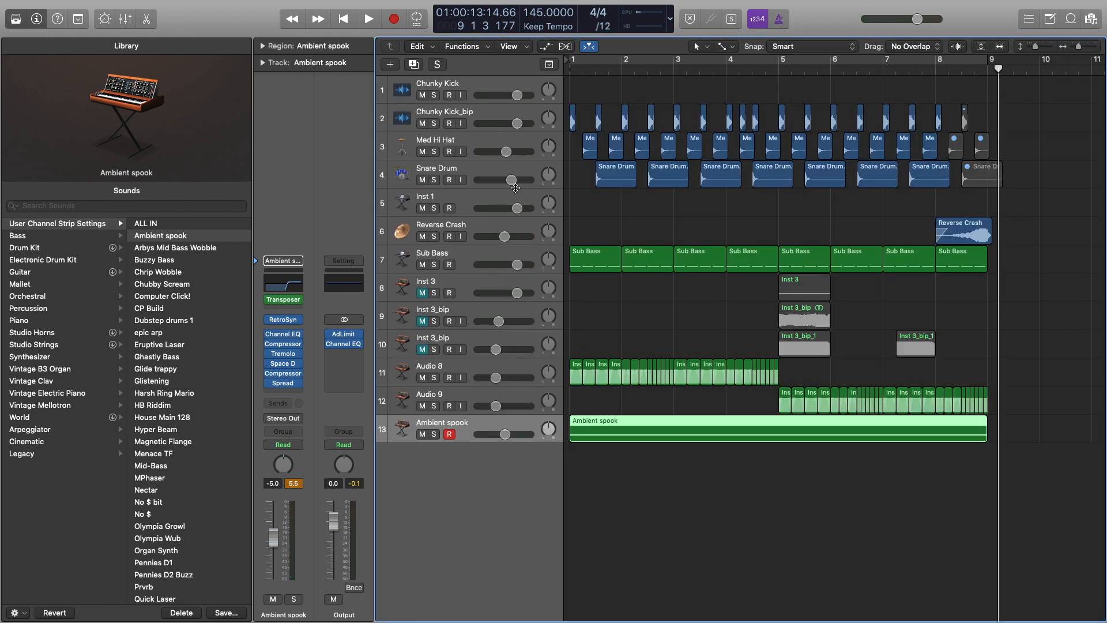
# Step: Group the tracks from Inst 1 down to Ambient spook into a summing track stack
pyautogui.press('super+a')
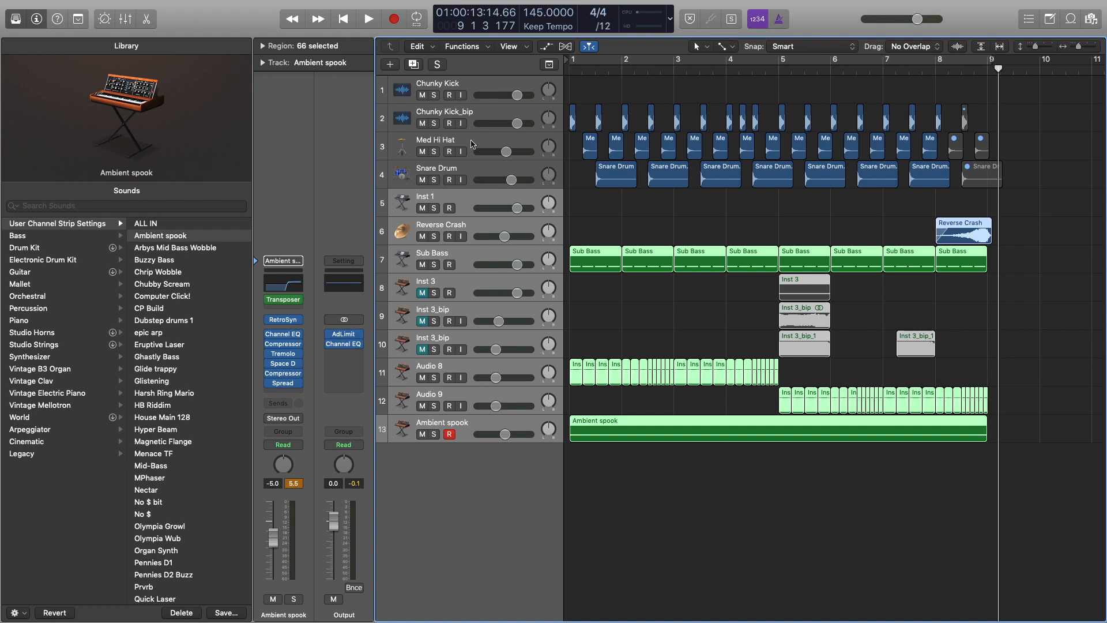
pyautogui.rightClick(476, 204)
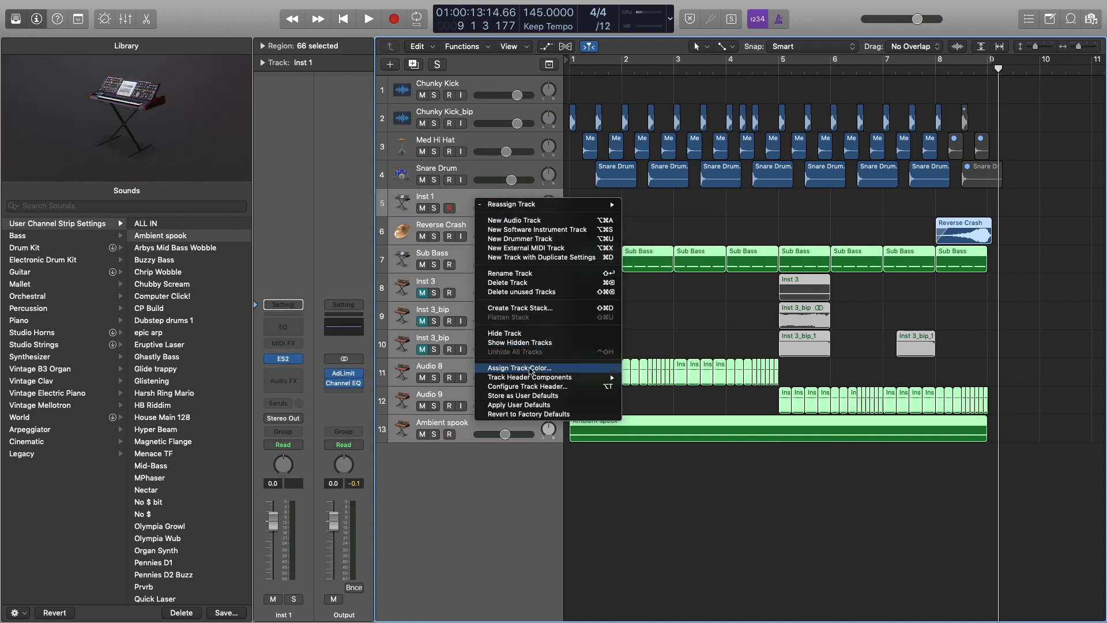
pyautogui.click(537, 311)
pyautogui.click(640, 84)
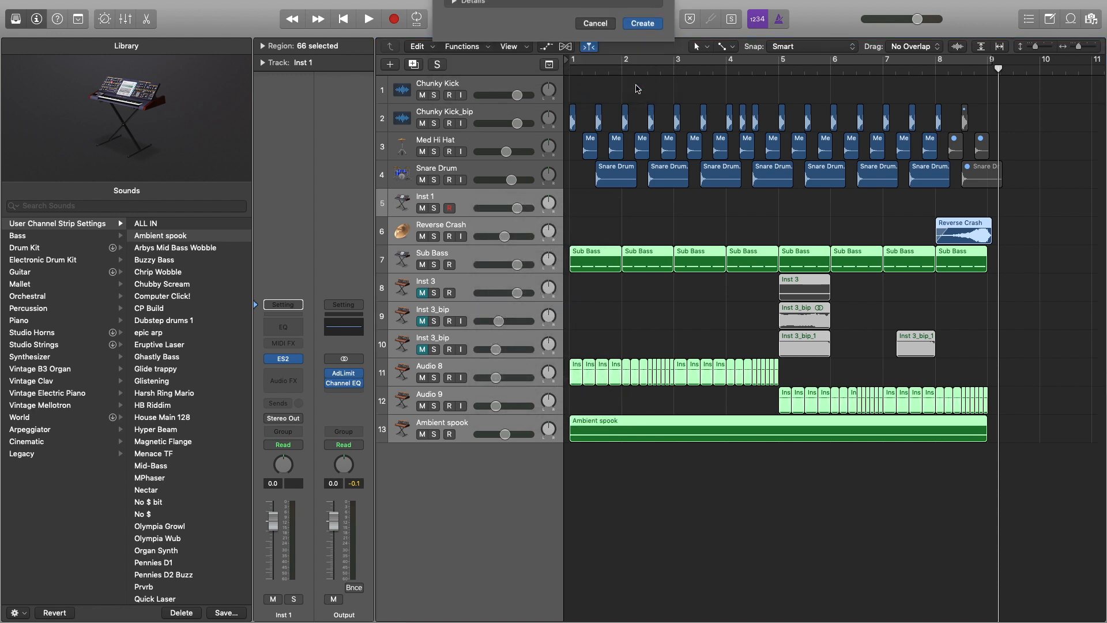
# Step: Insert a Compressor from the Dynamics effects on the Sum 1 stack's channel strip
pyautogui.click(283, 379)
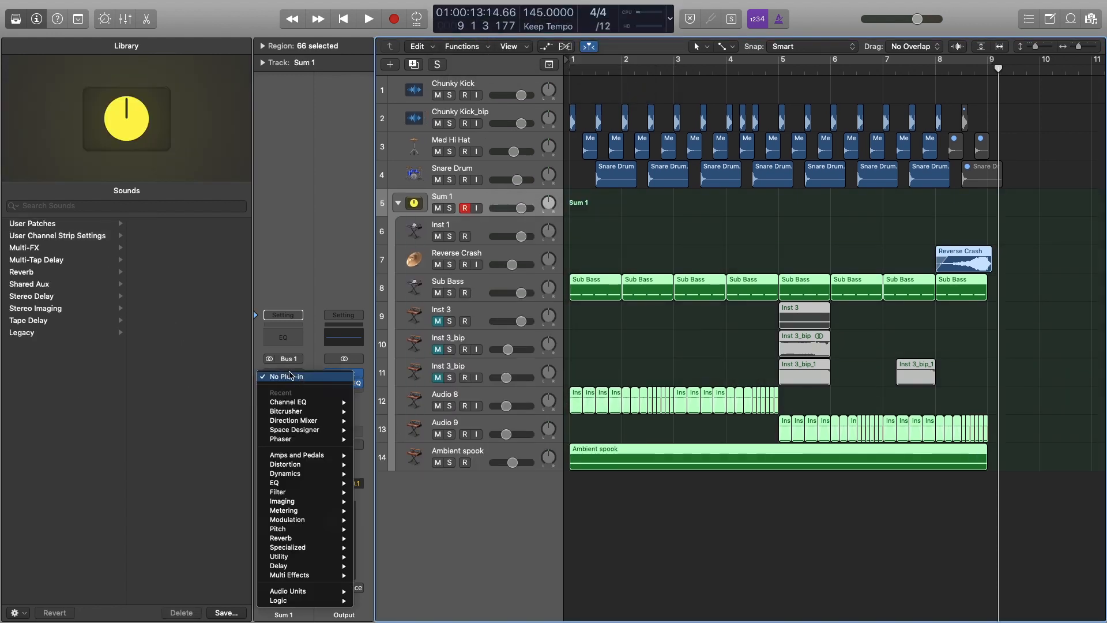
pyautogui.moveTo(307, 431)
pyautogui.moveTo(304, 475)
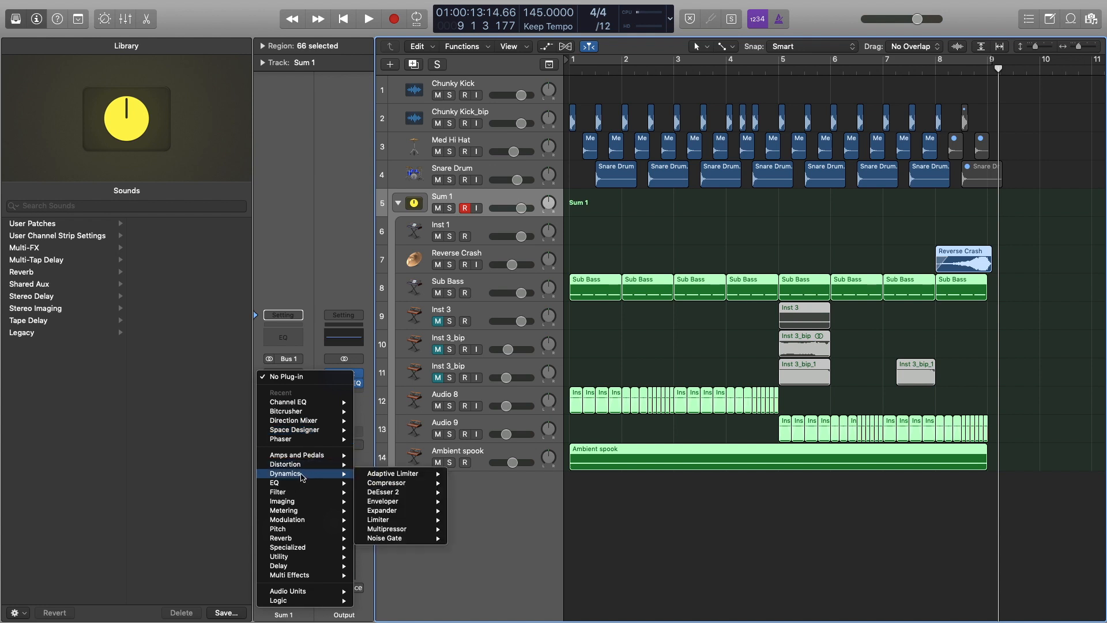
pyautogui.click(470, 486)
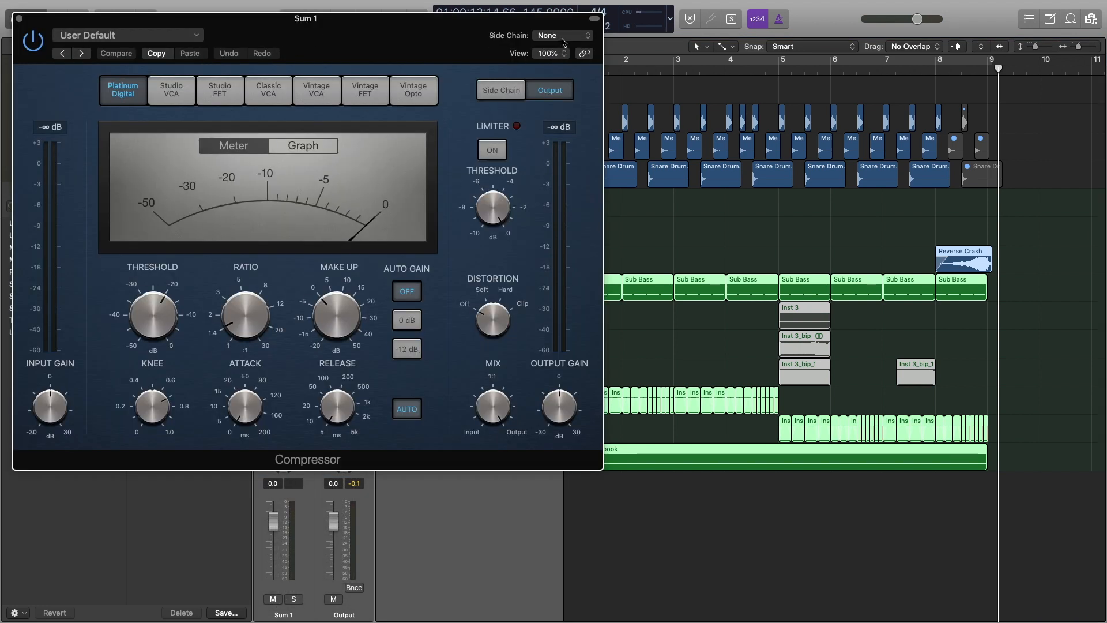
# Step: Set the Compressor's side chain source to Chunky Kick_bip (Audio 2)
pyautogui.click(562, 36)
pyautogui.click(465, 33)
pyautogui.click(547, 37)
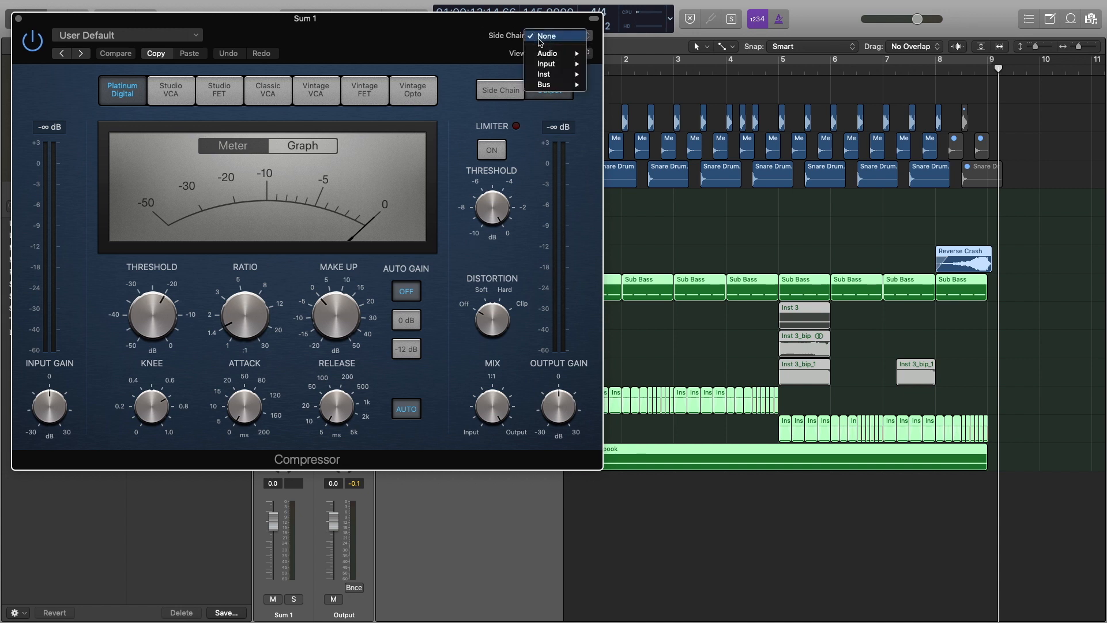
pyautogui.moveTo(562, 57)
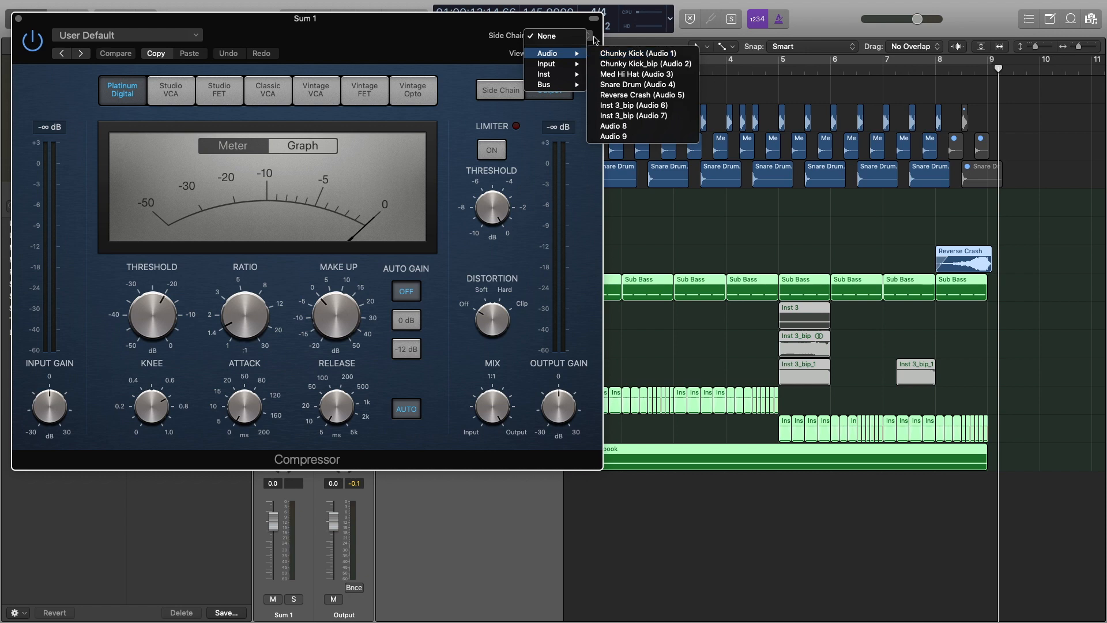
pyautogui.click(509, 21)
pyautogui.moveTo(507, 22); pyautogui.dragTo(462, 85)
pyautogui.click(493, 102)
pyautogui.moveTo(512, 130)
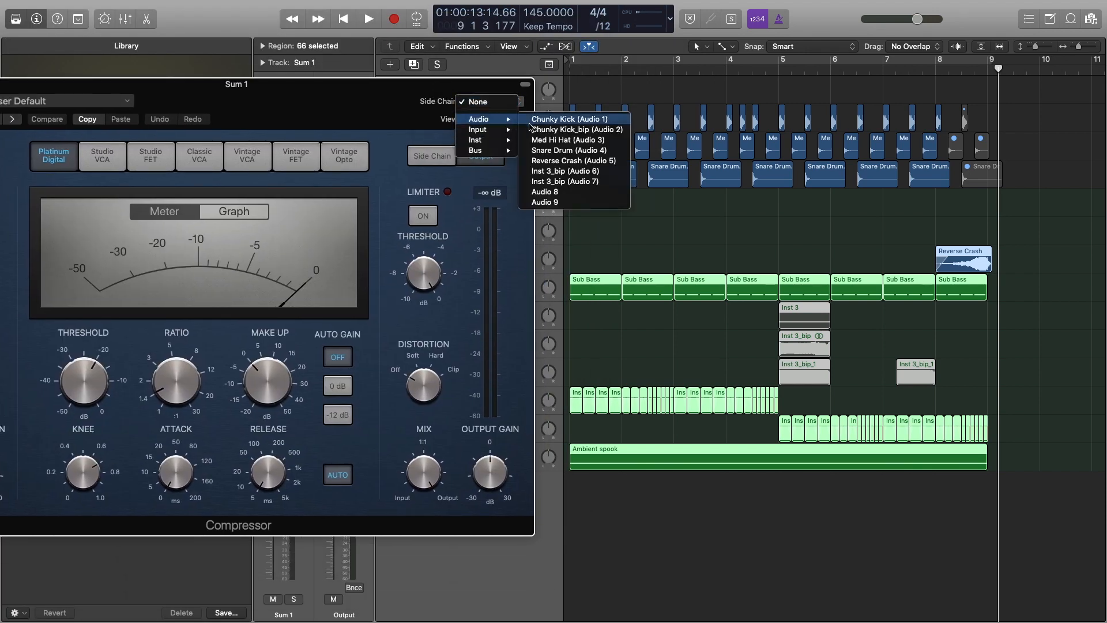
pyautogui.click(552, 130)
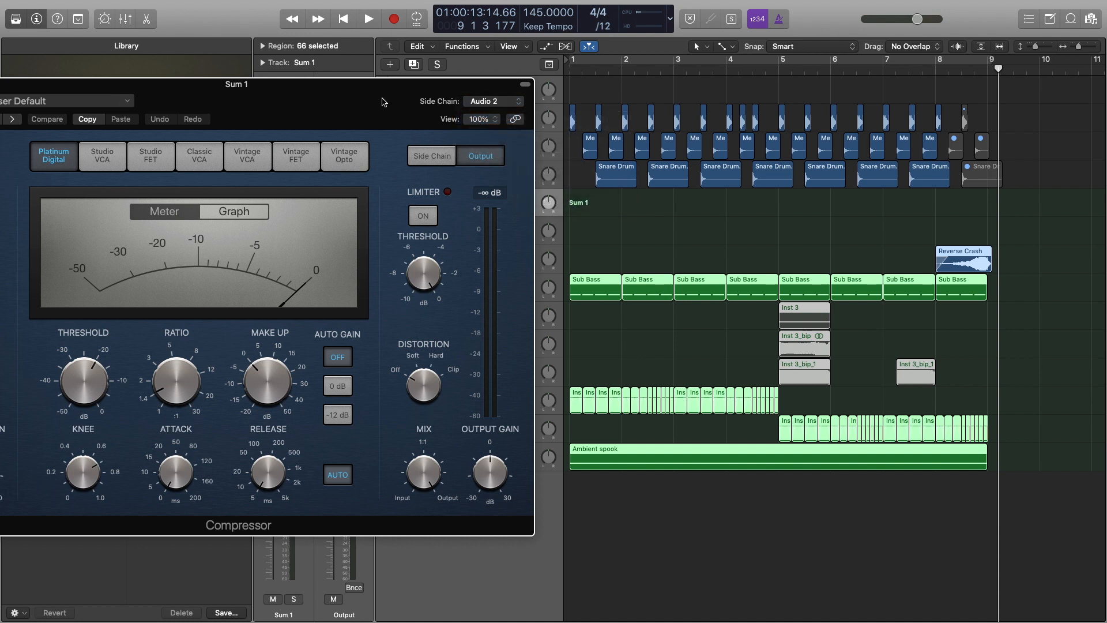
# Step: Play the track from the beginning while setting the Compressor threshold to -15.0 dB, closing the plug-in and stopping playback at the end
pyautogui.press('Return')
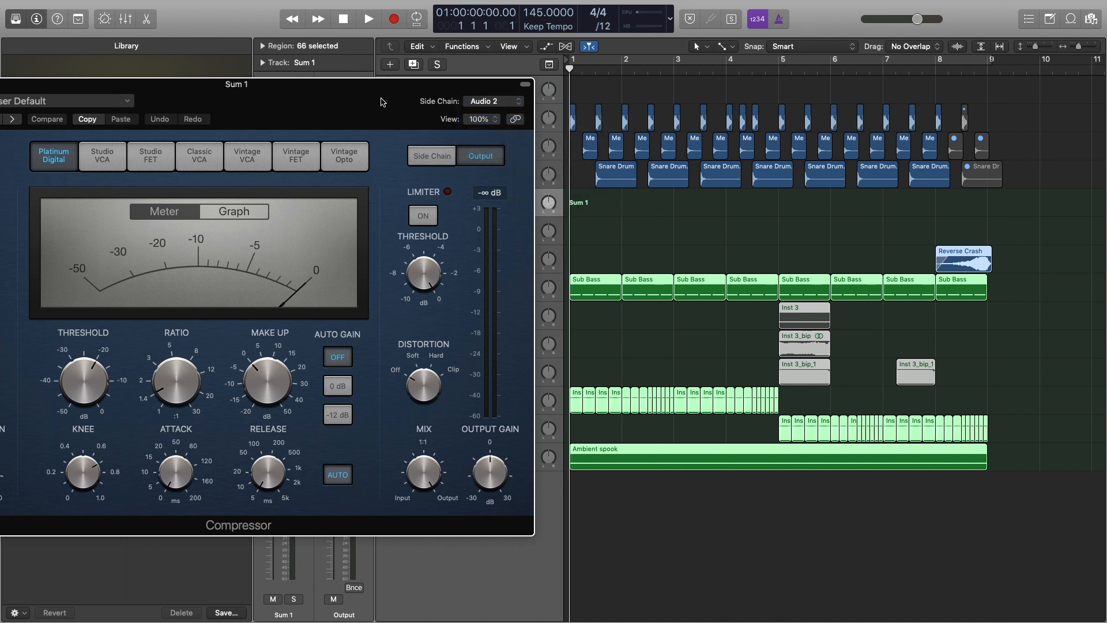
pyautogui.moveTo(353, 96); pyautogui.dragTo(437, 72)
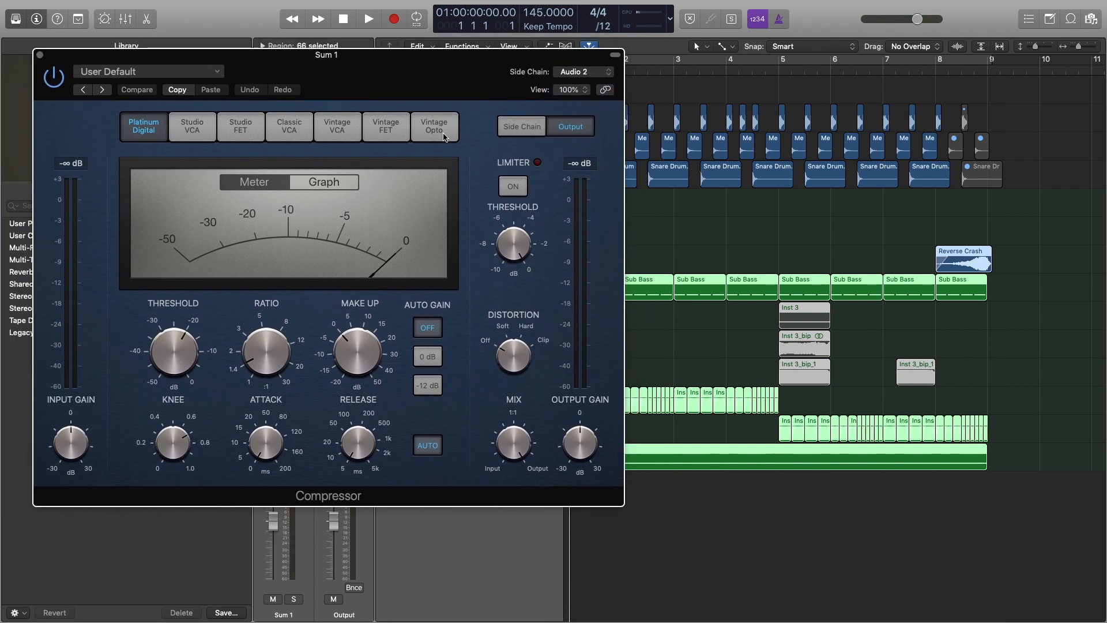
pyautogui.press('space')
pyautogui.moveTo(182, 360); pyautogui.dragTo(185, 344)
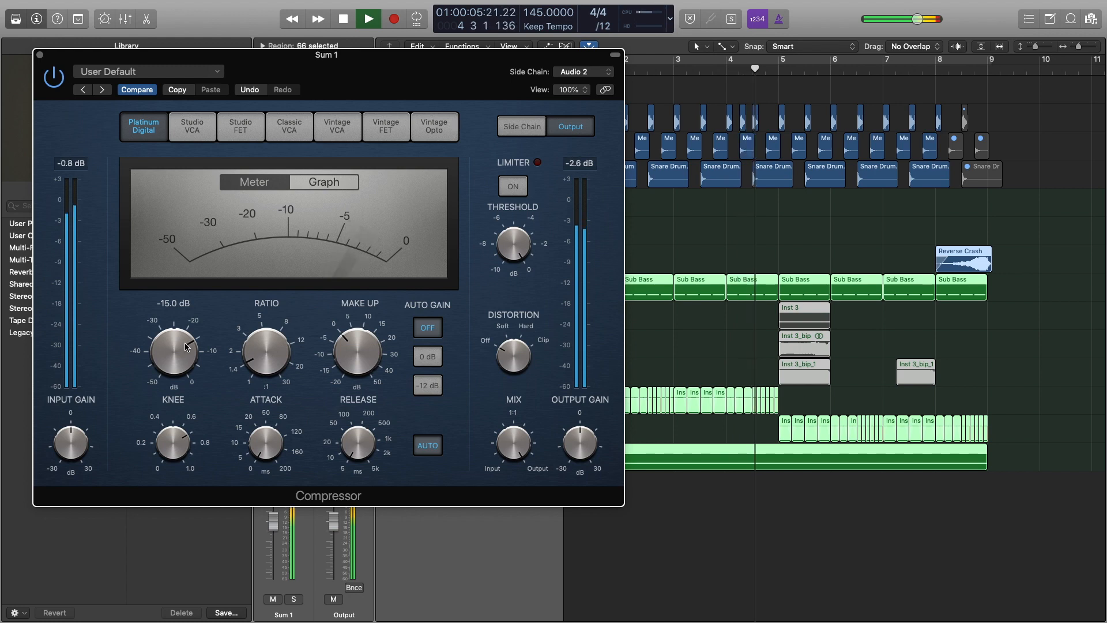
pyautogui.click(40, 57)
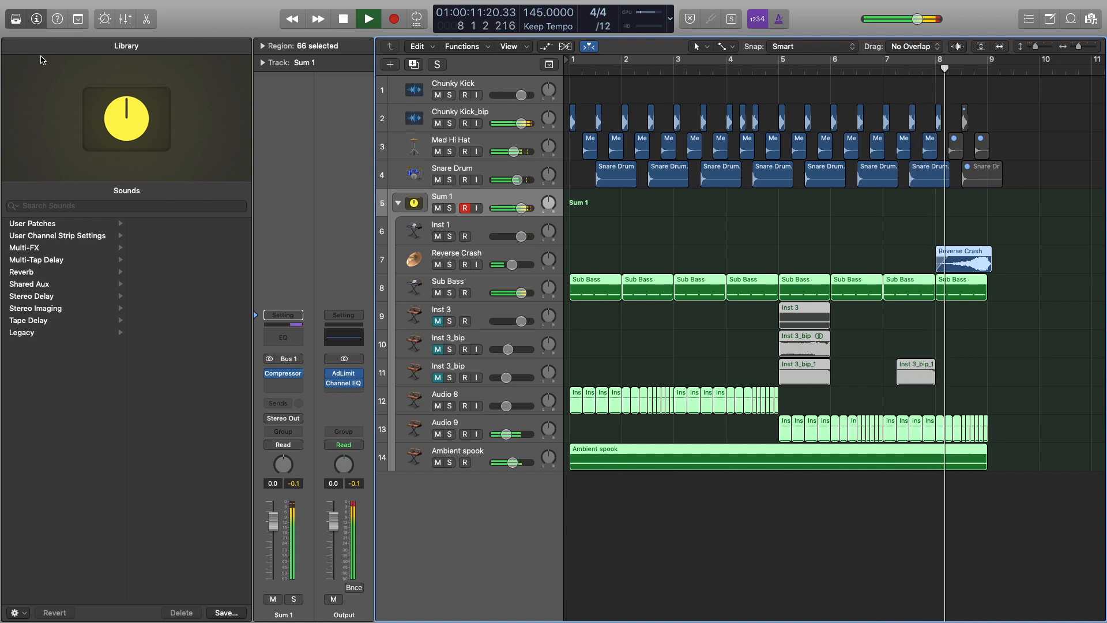
pyautogui.press('space')
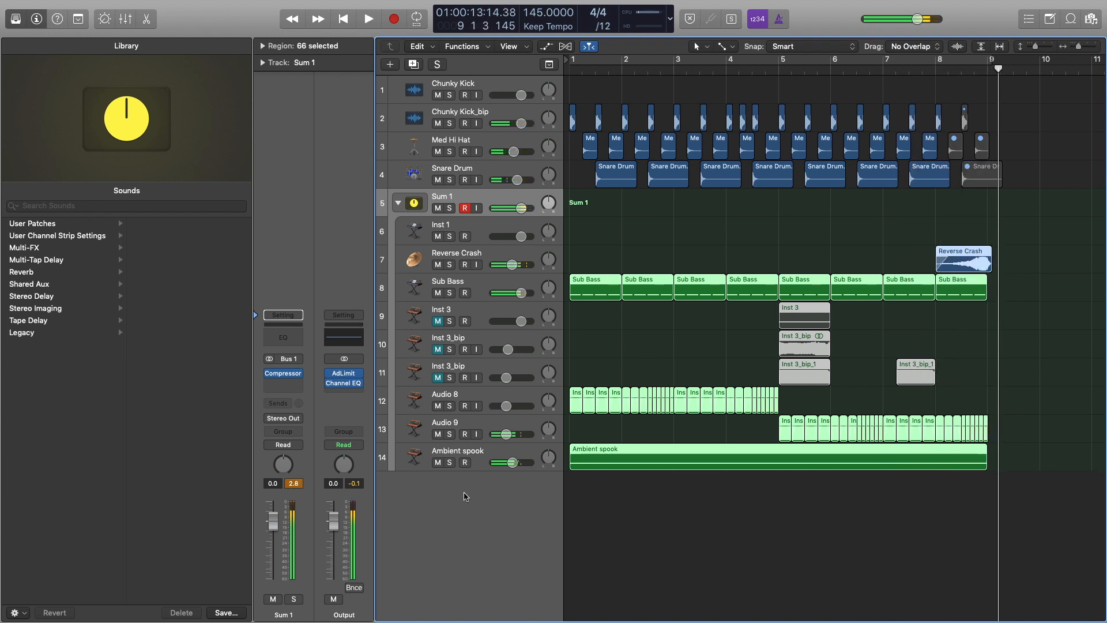
# Step: Raise the Ambient spook track volume slightly and play the arrangement from bar 1 with the Sum 1 stack expanded
pyautogui.moveTo(512, 463); pyautogui.dragTo(514, 462)
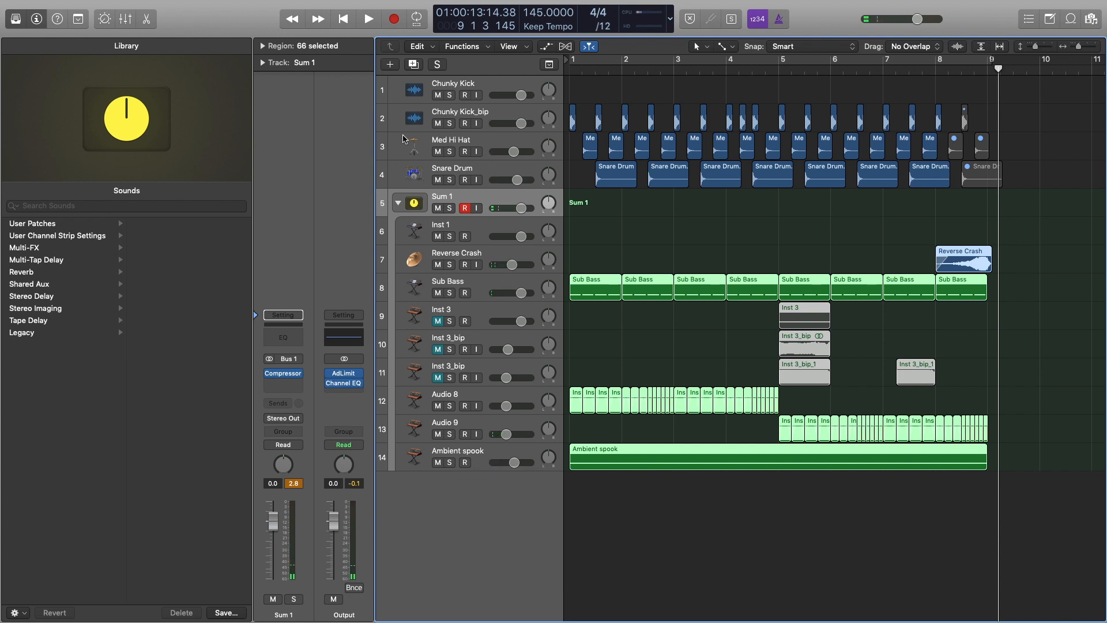
pyautogui.click(398, 203)
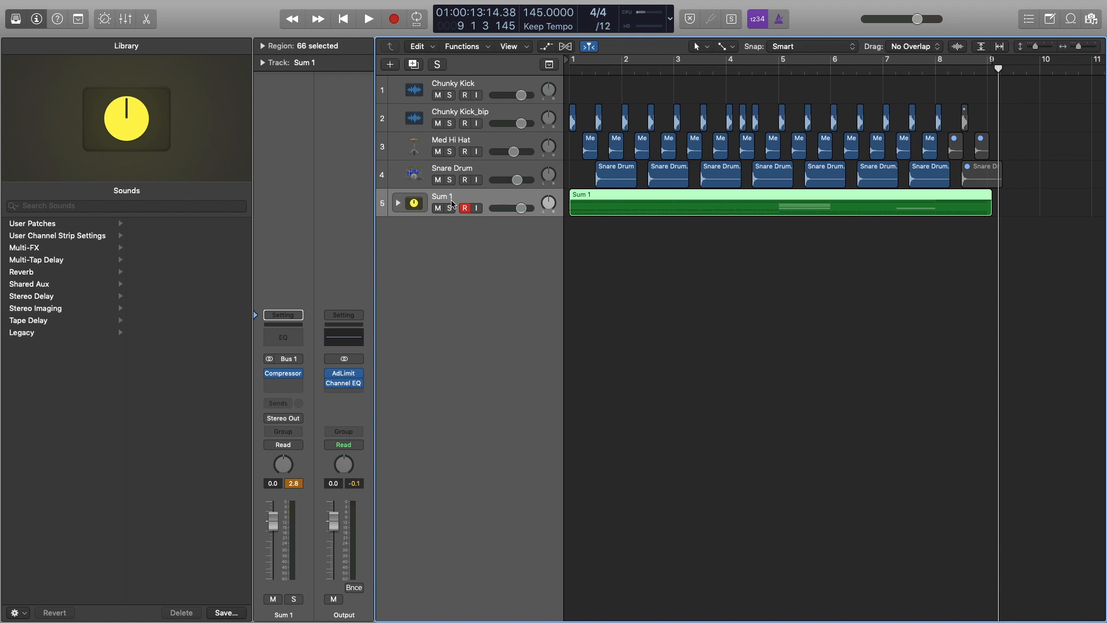
pyautogui.click(397, 204)
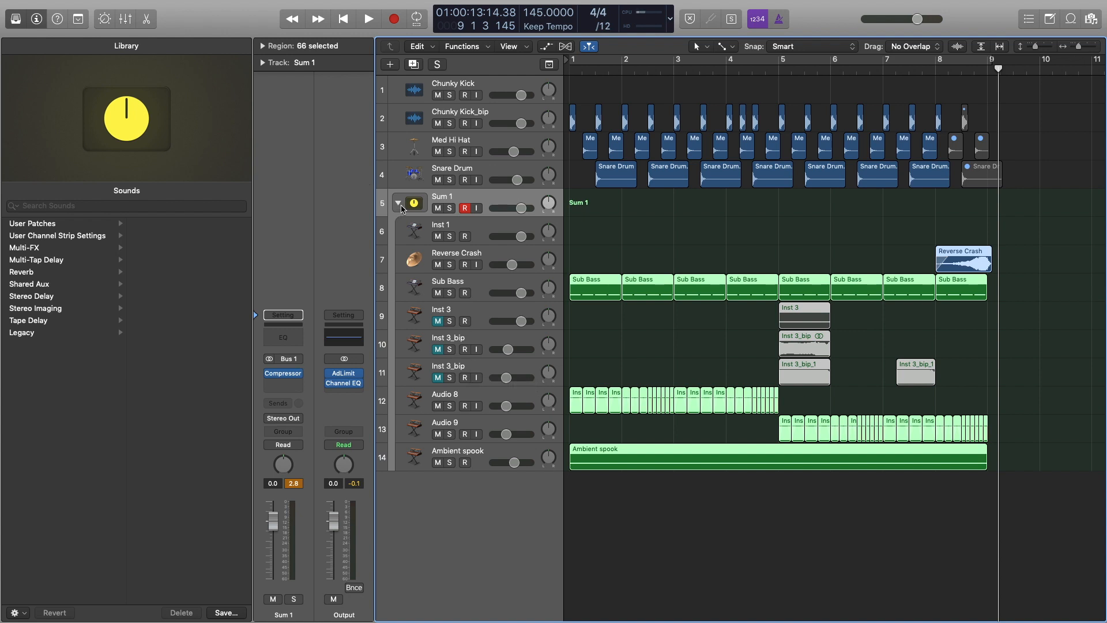
pyautogui.press('Return')
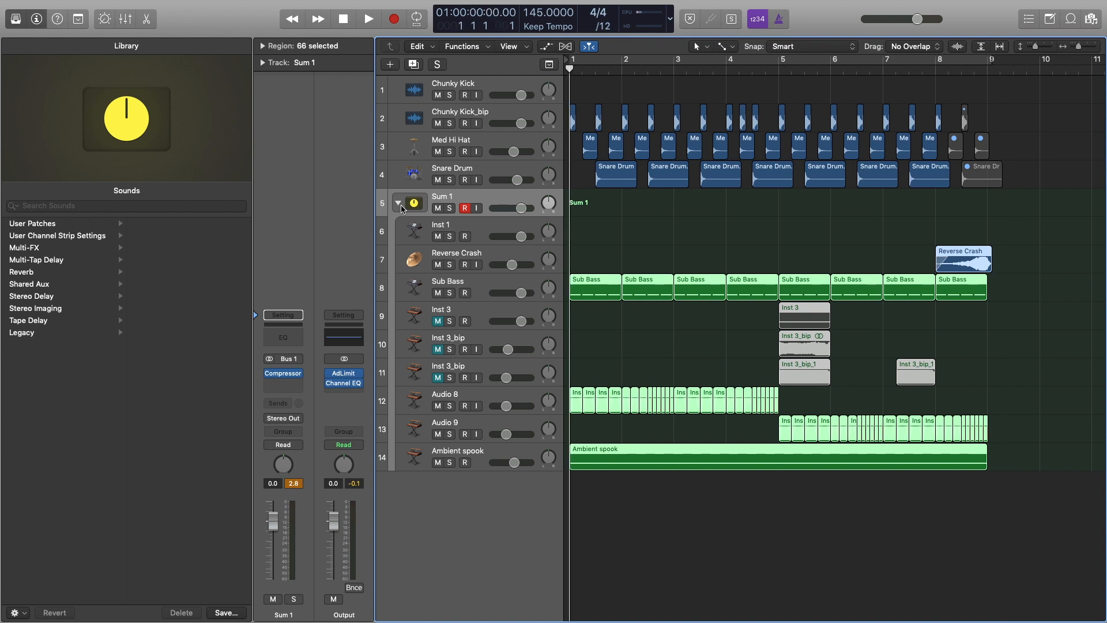
pyautogui.press('space')
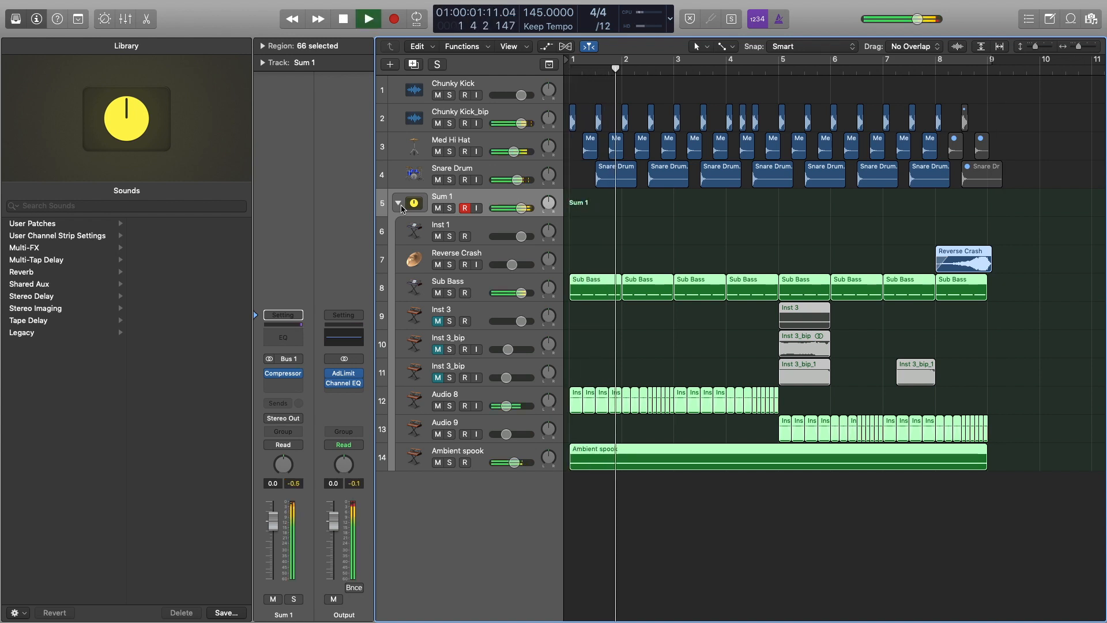